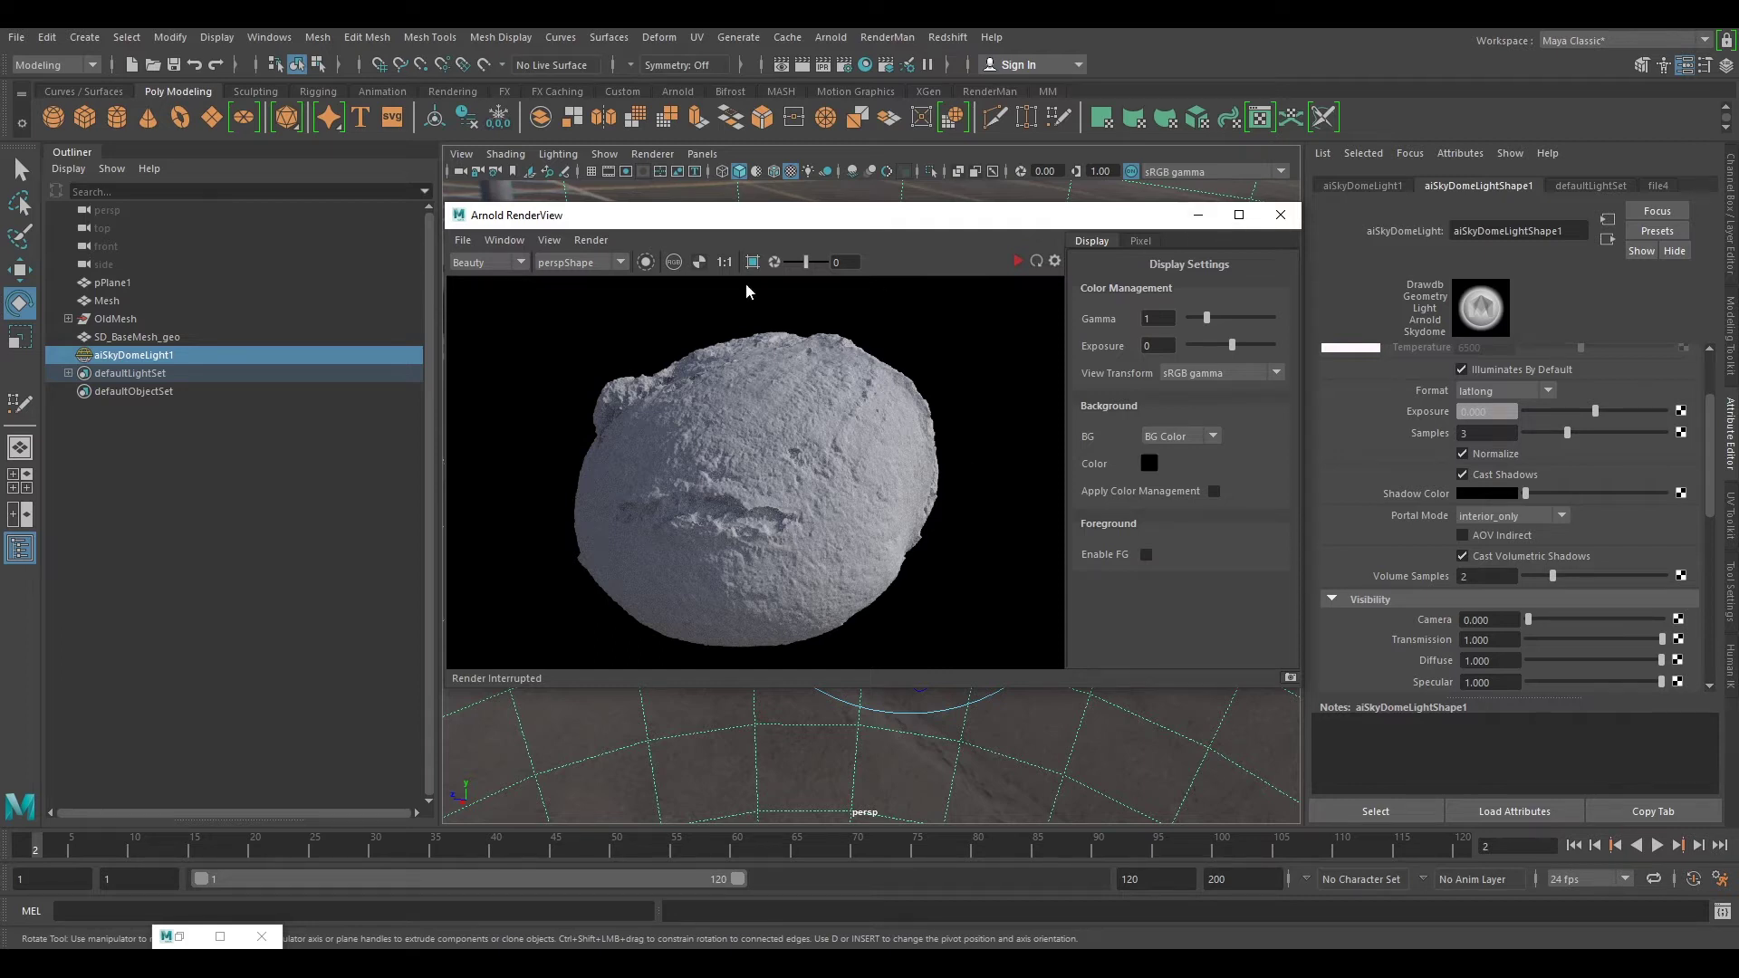
Step: Minimize Arnold RenderView, select pPlane1, and show the Channel Box/Layer Editor
{"action": "left_click", "coordinate": [1192, 224]}
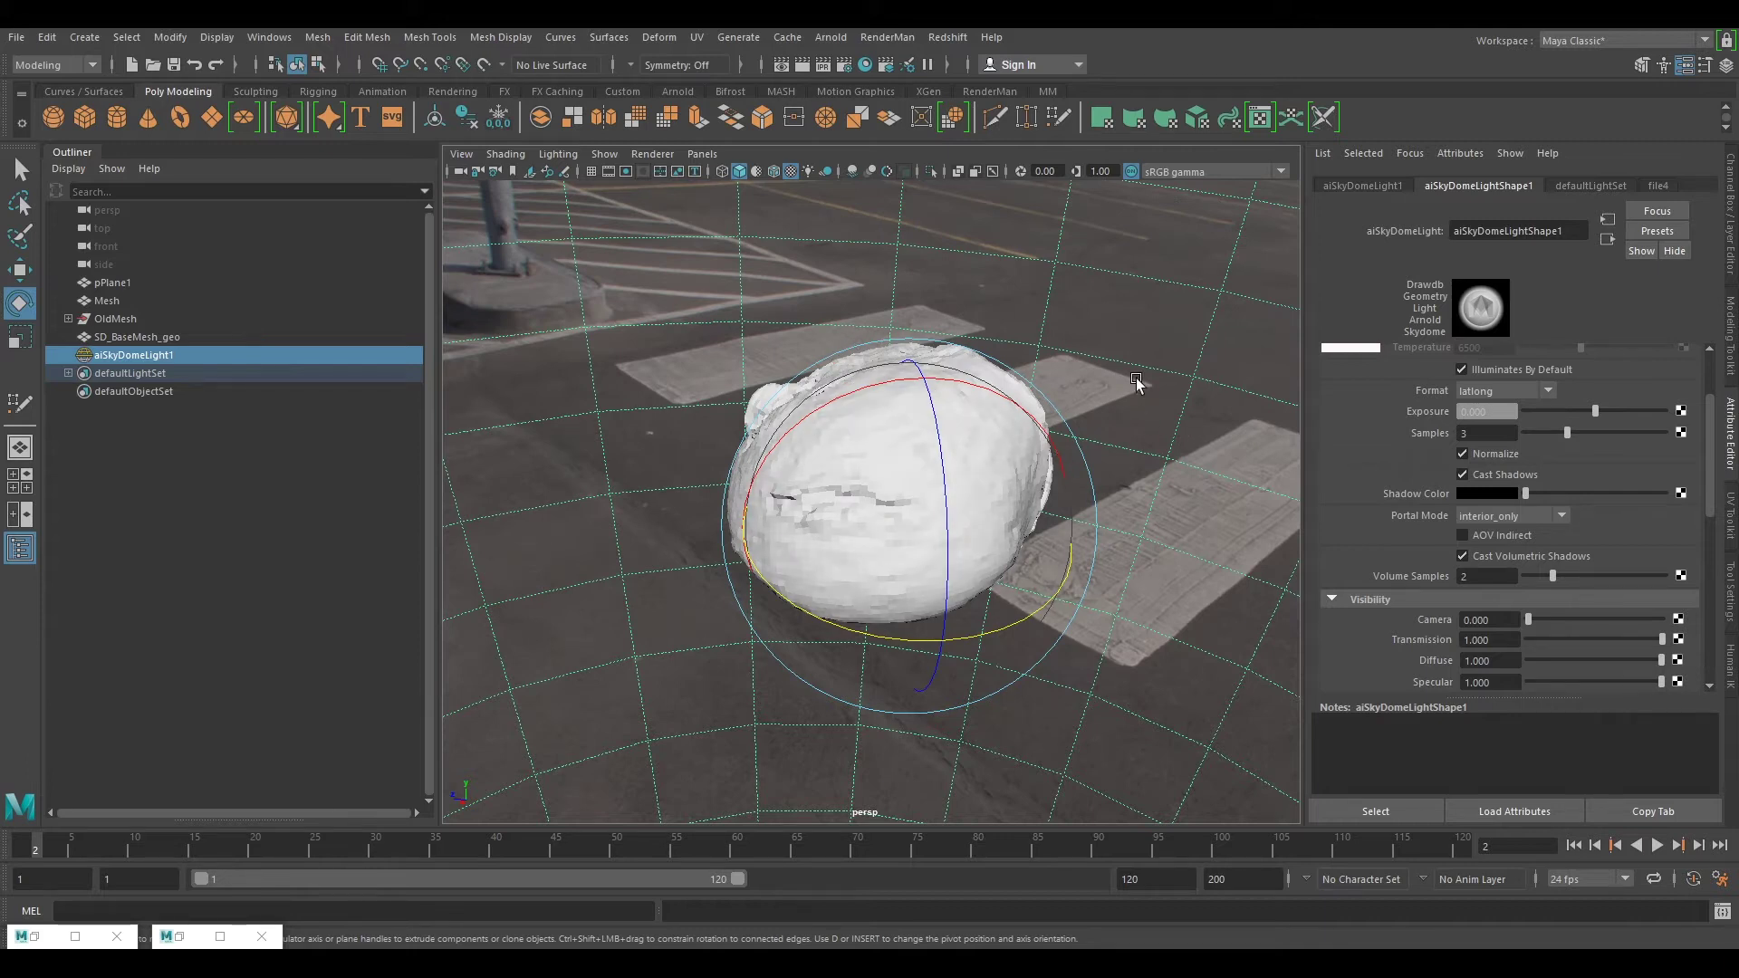
{"action": "left_click", "coordinate": [108, 283]}
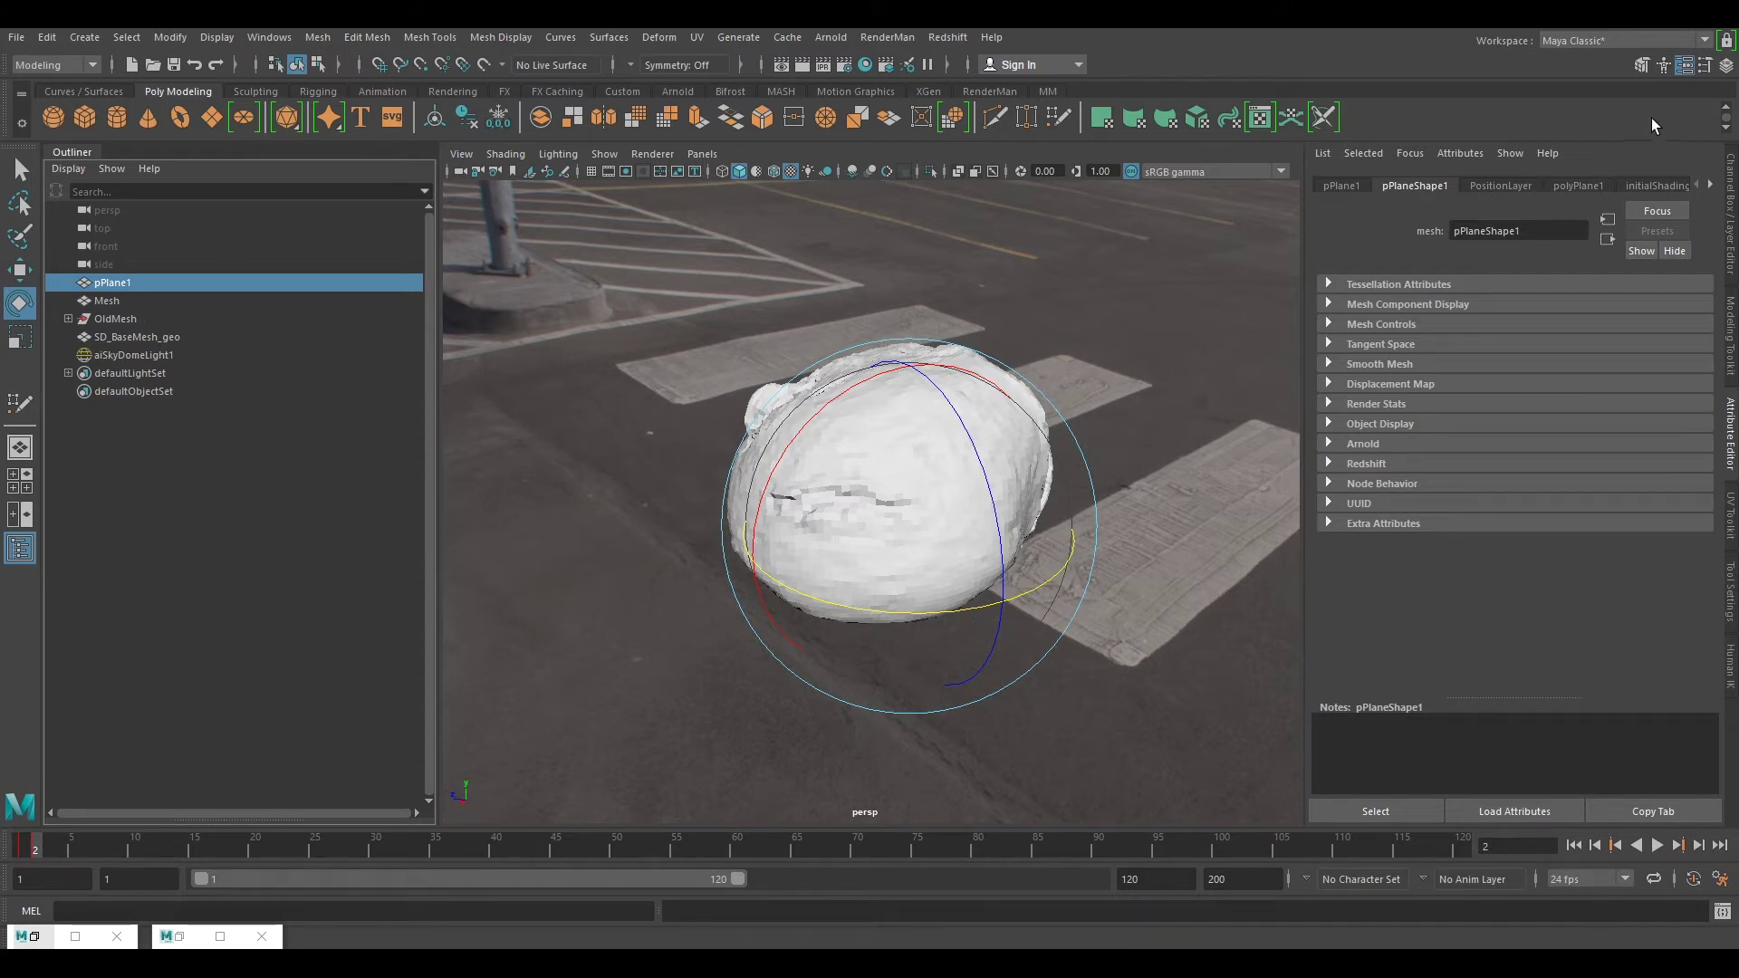
{"action": "left_click", "coordinate": [1731, 220]}
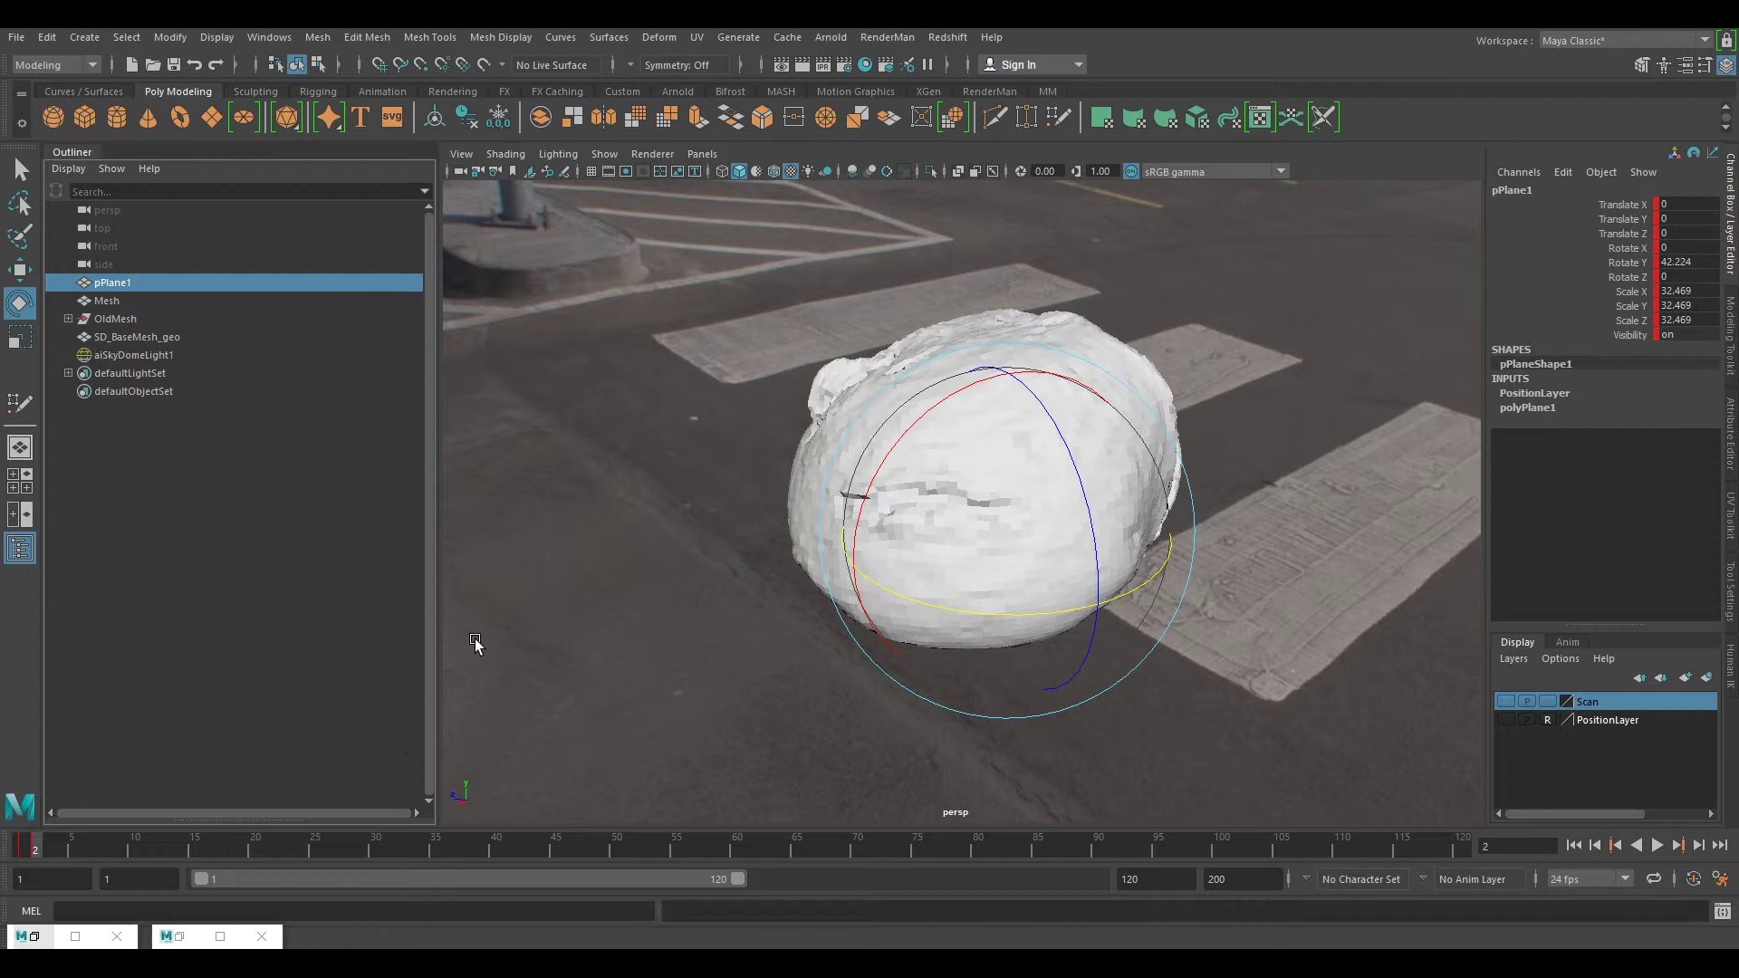
Step: Show PositionLayer, play and scrub the plane animation to frames 1 and 2, then select SD_BaseMesh_geo
{"action": "left_click", "coordinate": [1503, 720]}
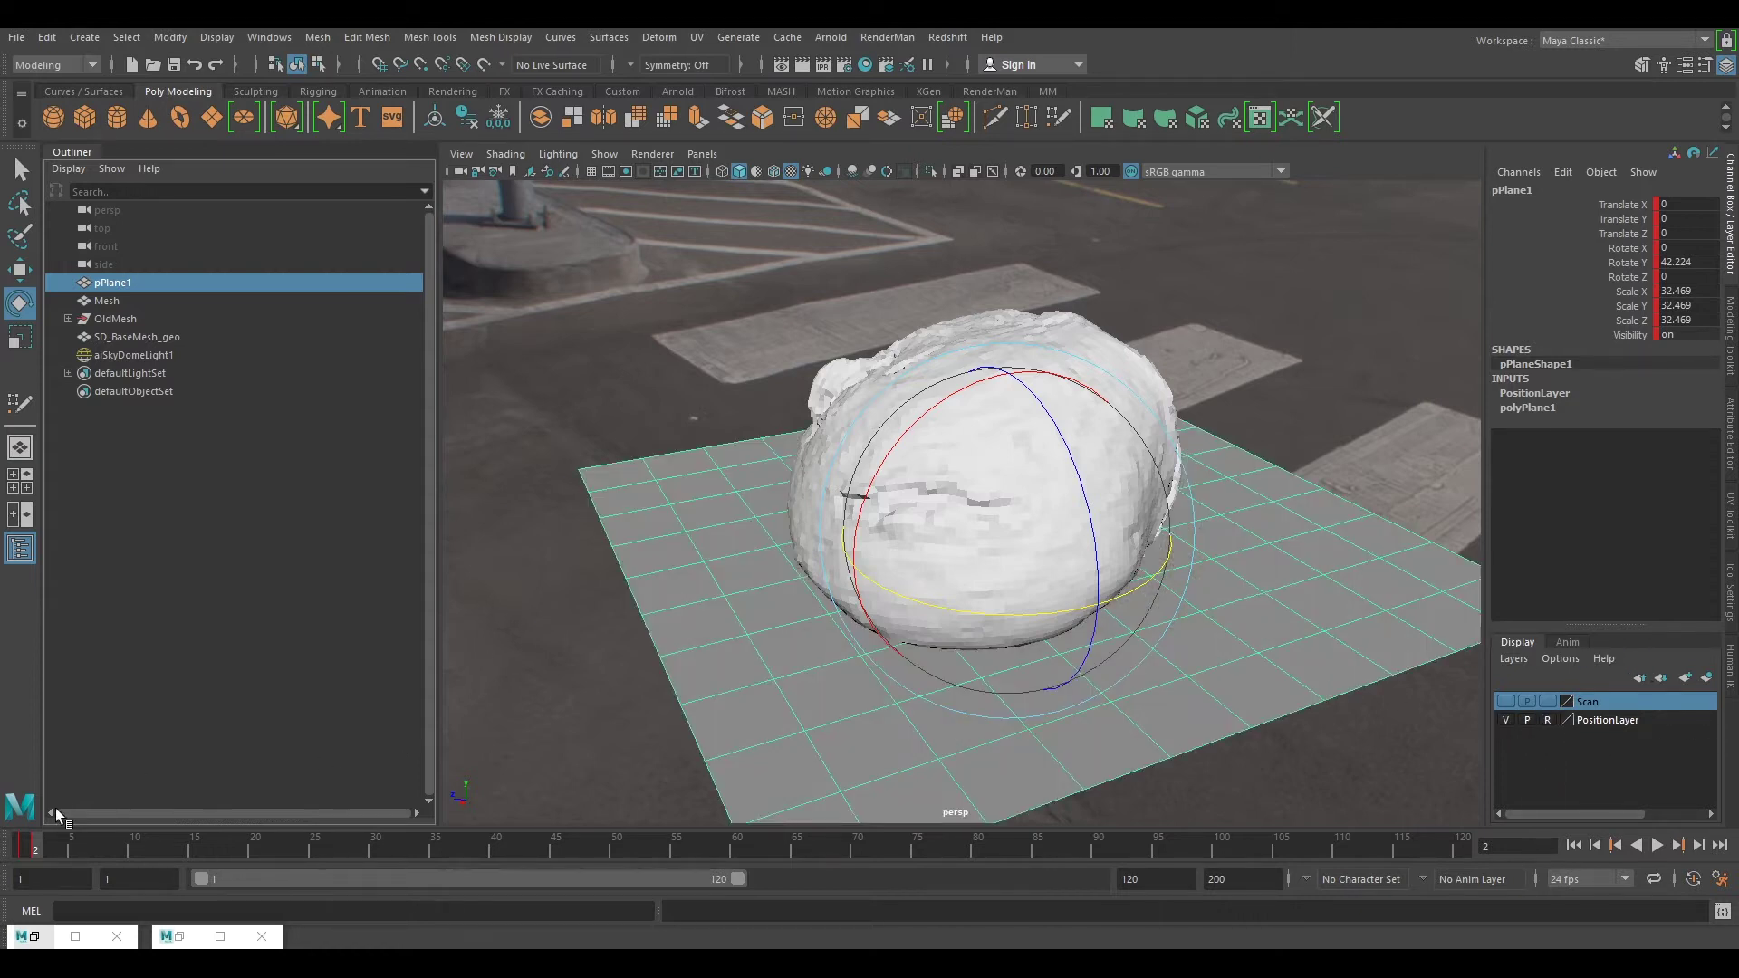
{"action": "key", "text": "alt+v"}
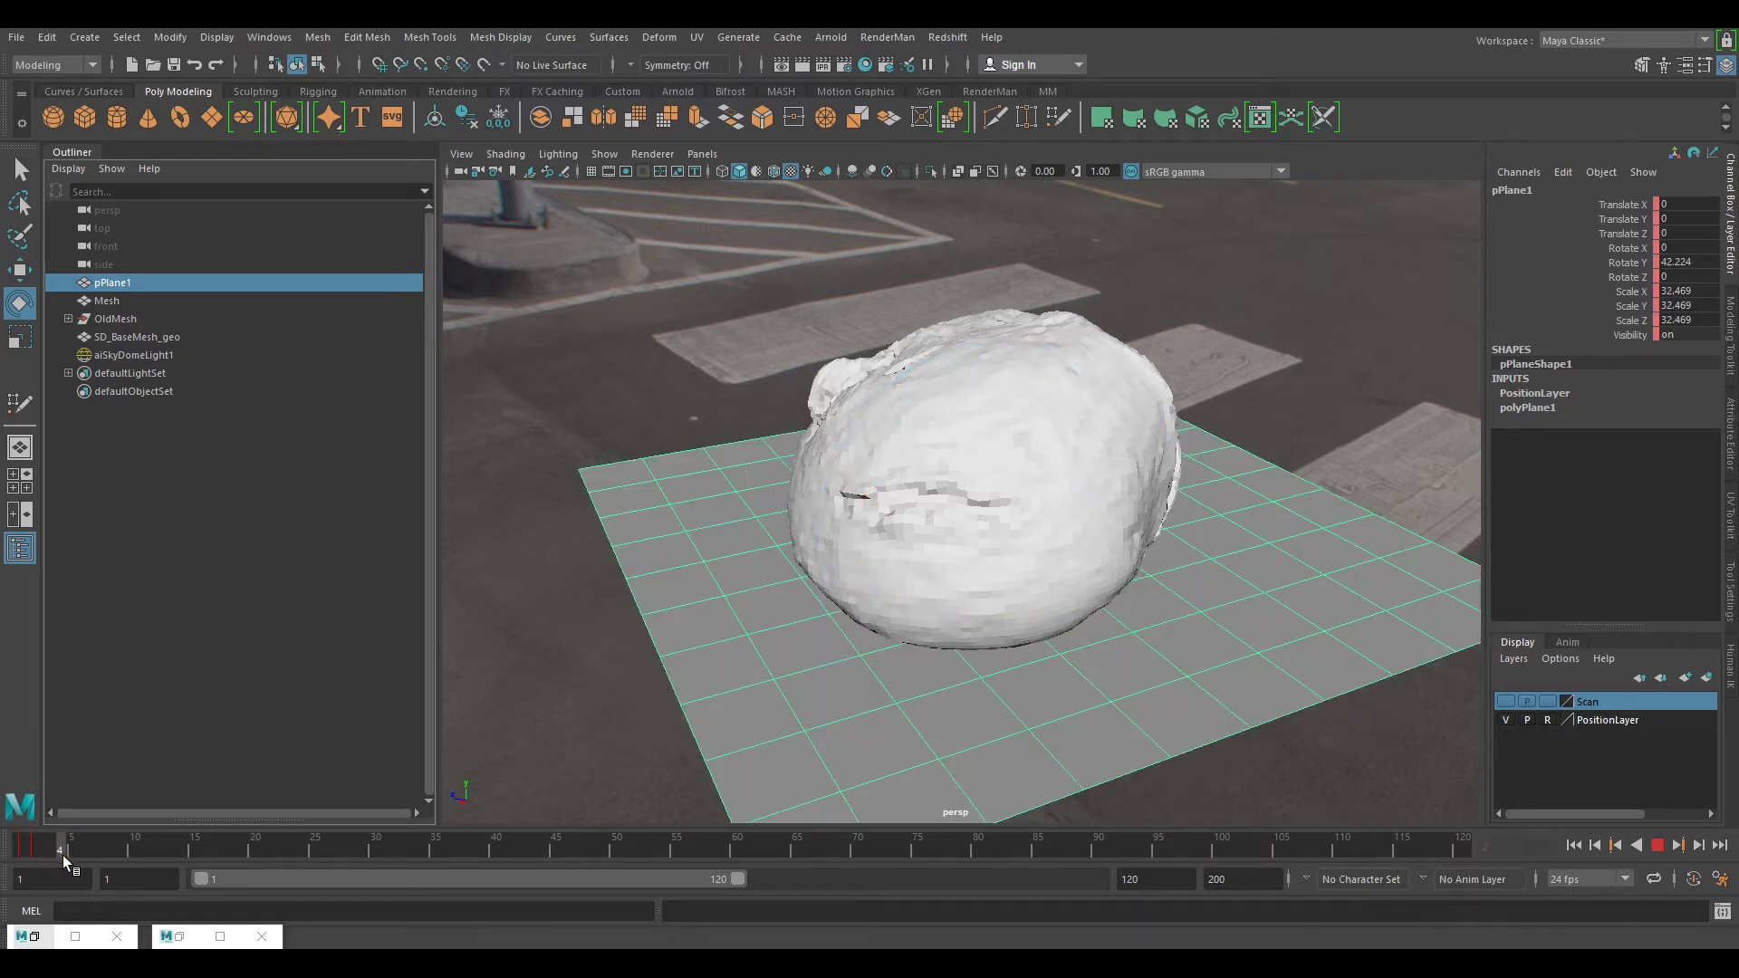
{"action": "key", "text": "alt+v"}
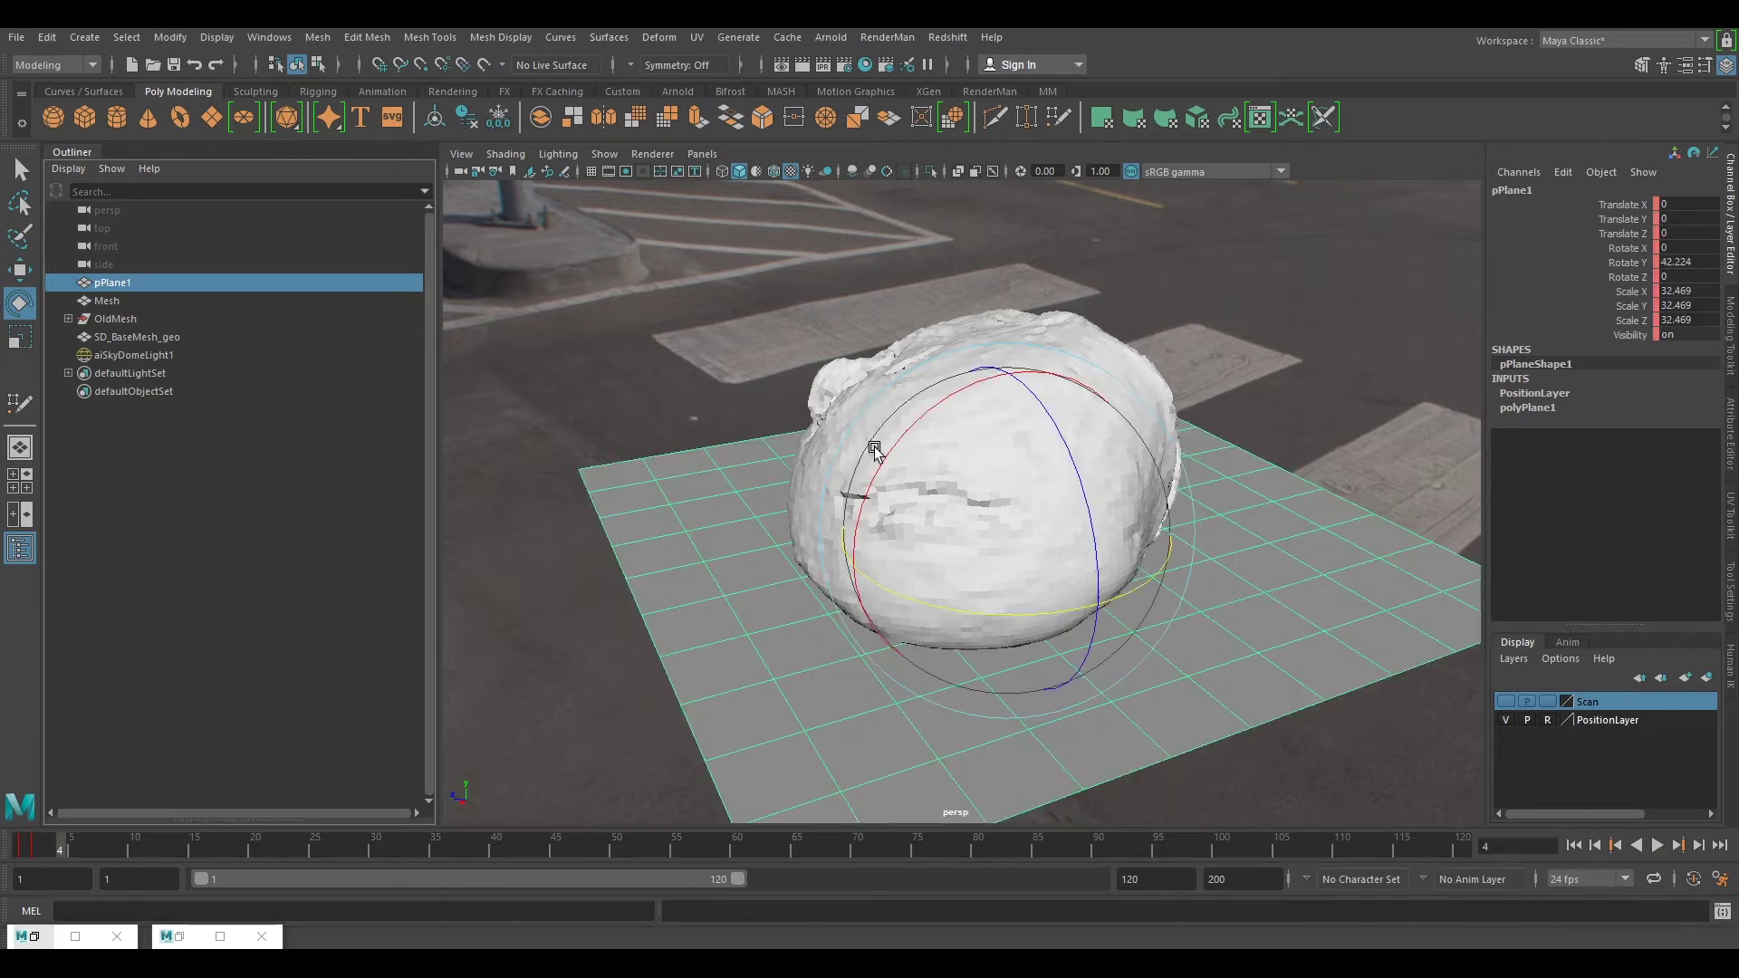
{"action": "left_click", "coordinate": [31, 843]}
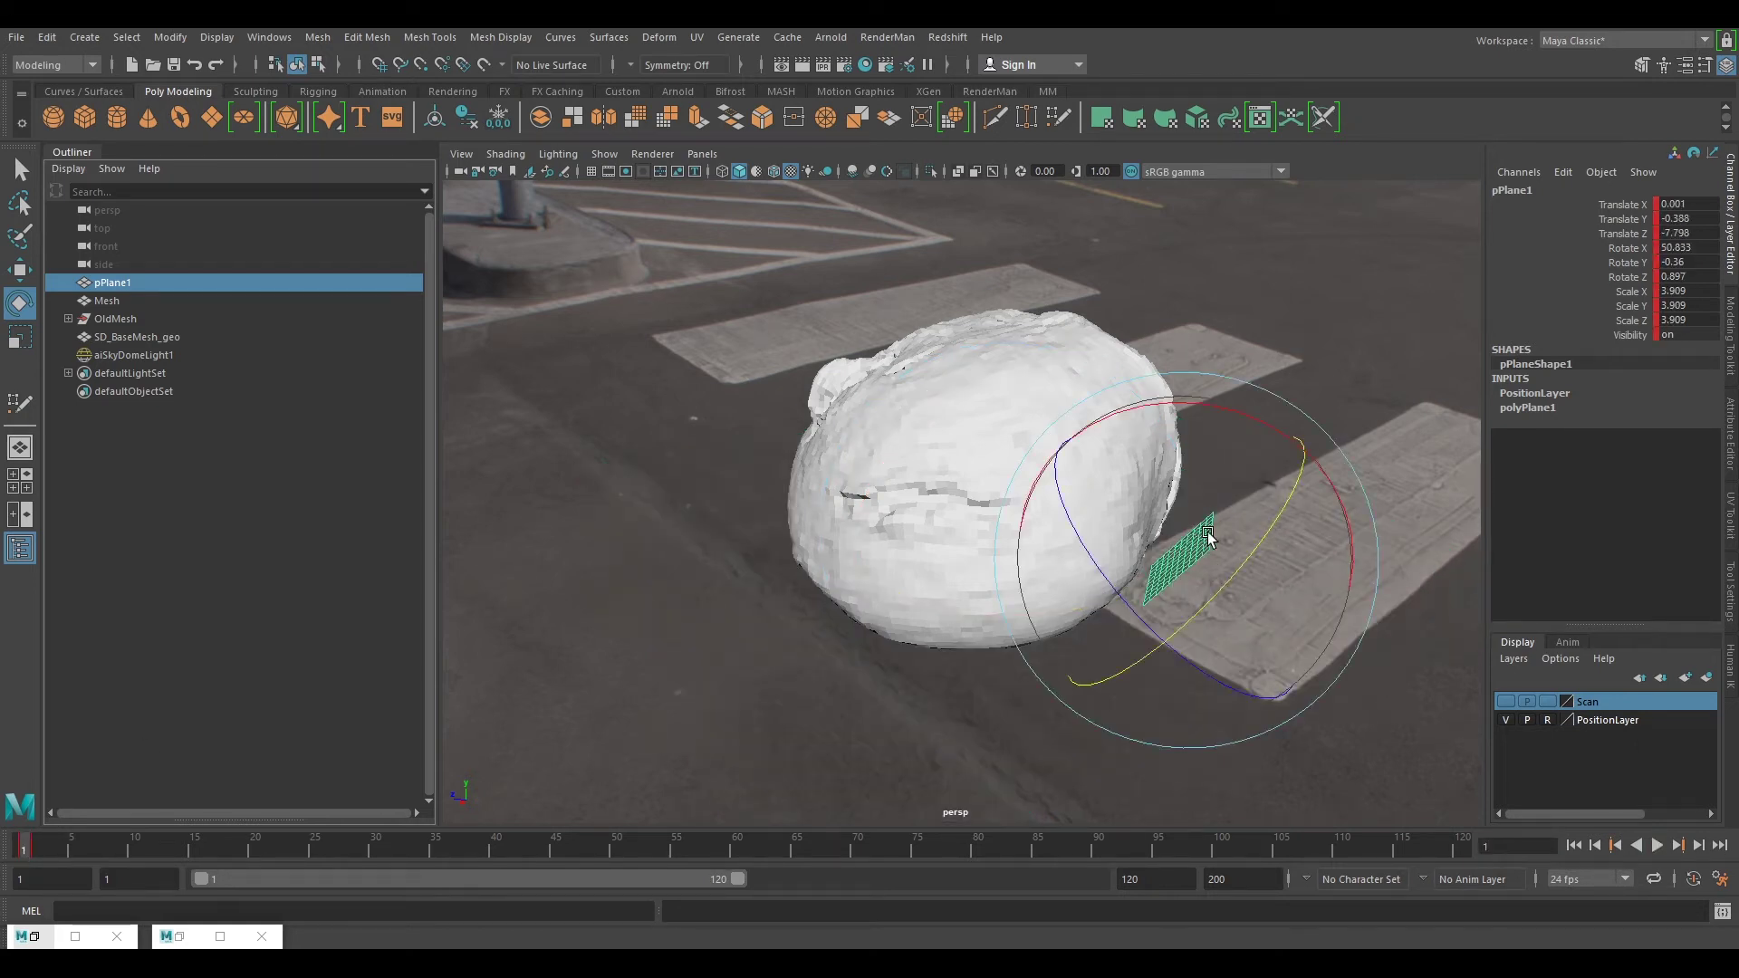
{"action": "left_click", "coordinate": [32, 845]}
{"action": "left_click", "coordinate": [1021, 329]}
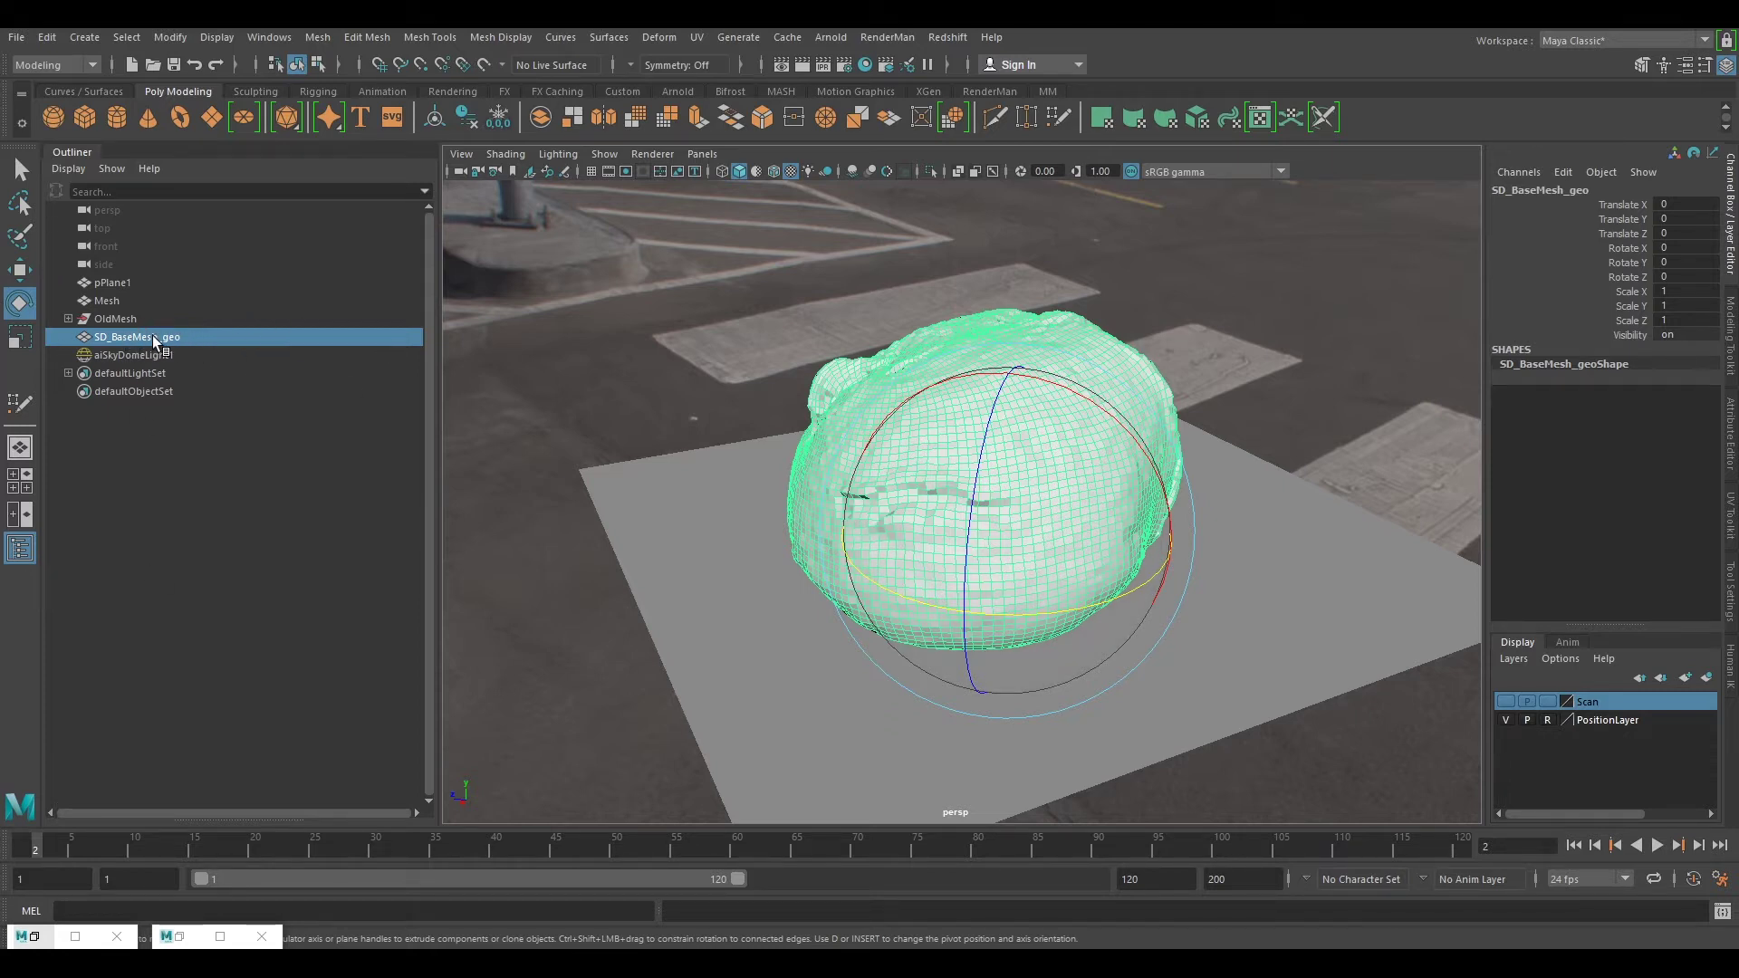
Step: Parent SD_BaseMesh_geo under pPlane1 and set the timeline to frame 1
{"action": "left_click_drag", "start_coordinate": [144, 339], "coordinate": [130, 279]}
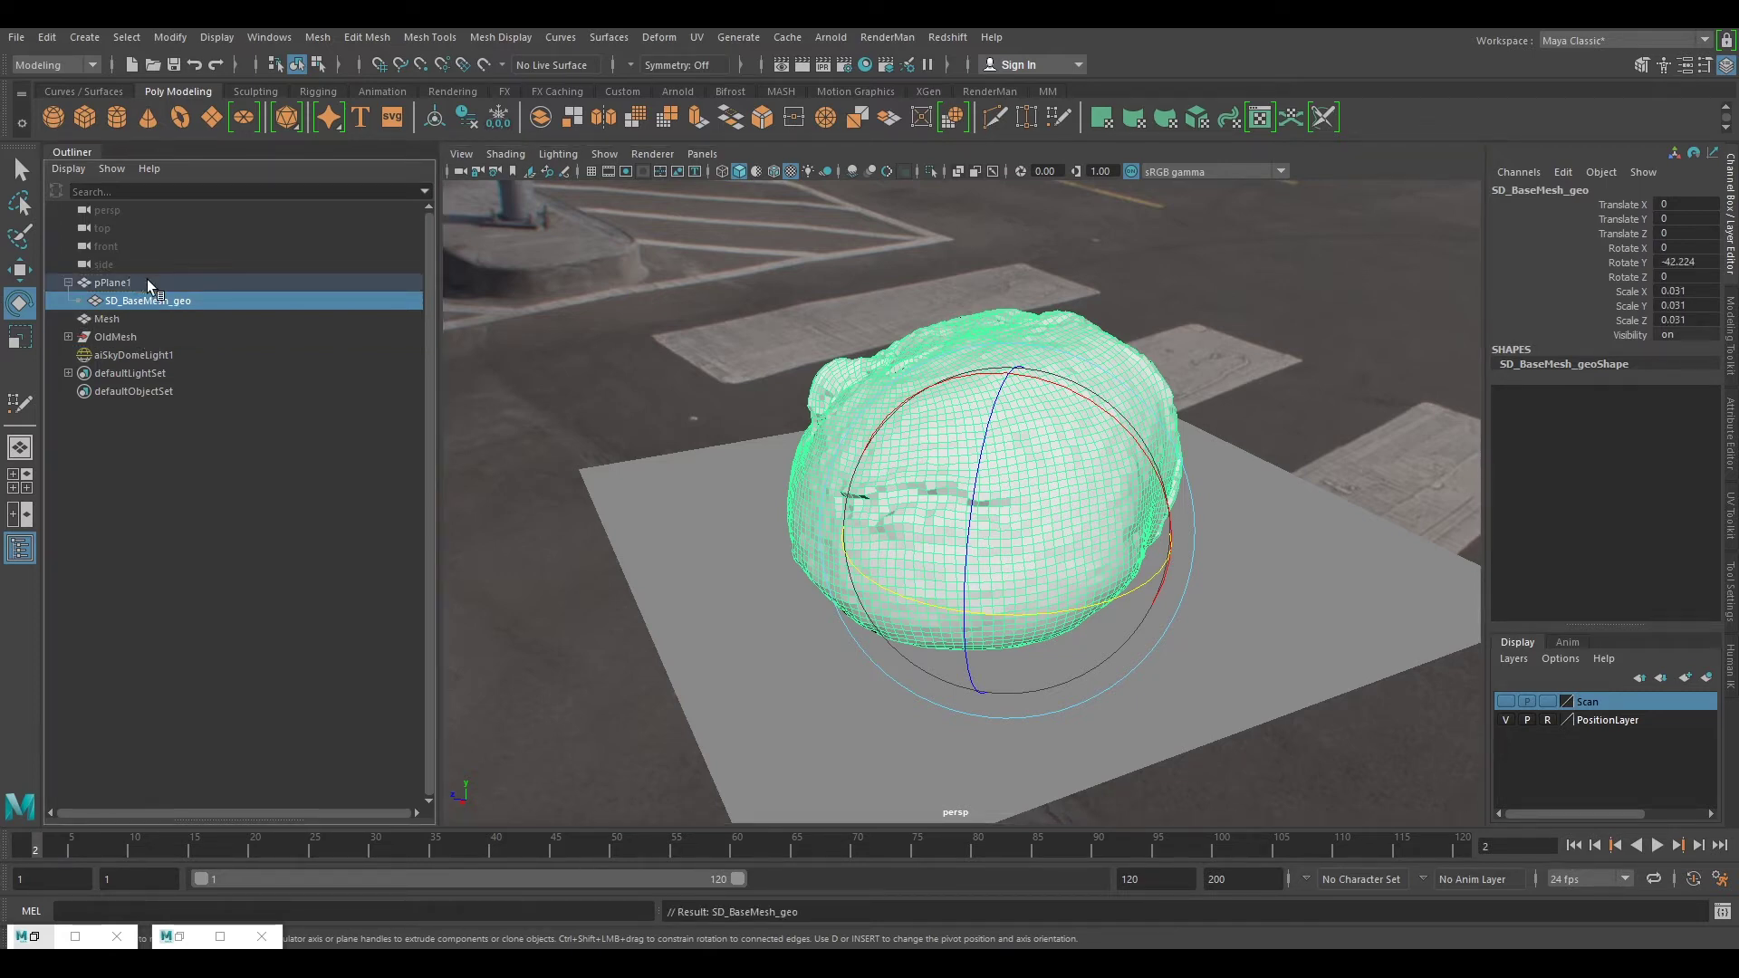
{"action": "left_click", "coordinate": [147, 281]}
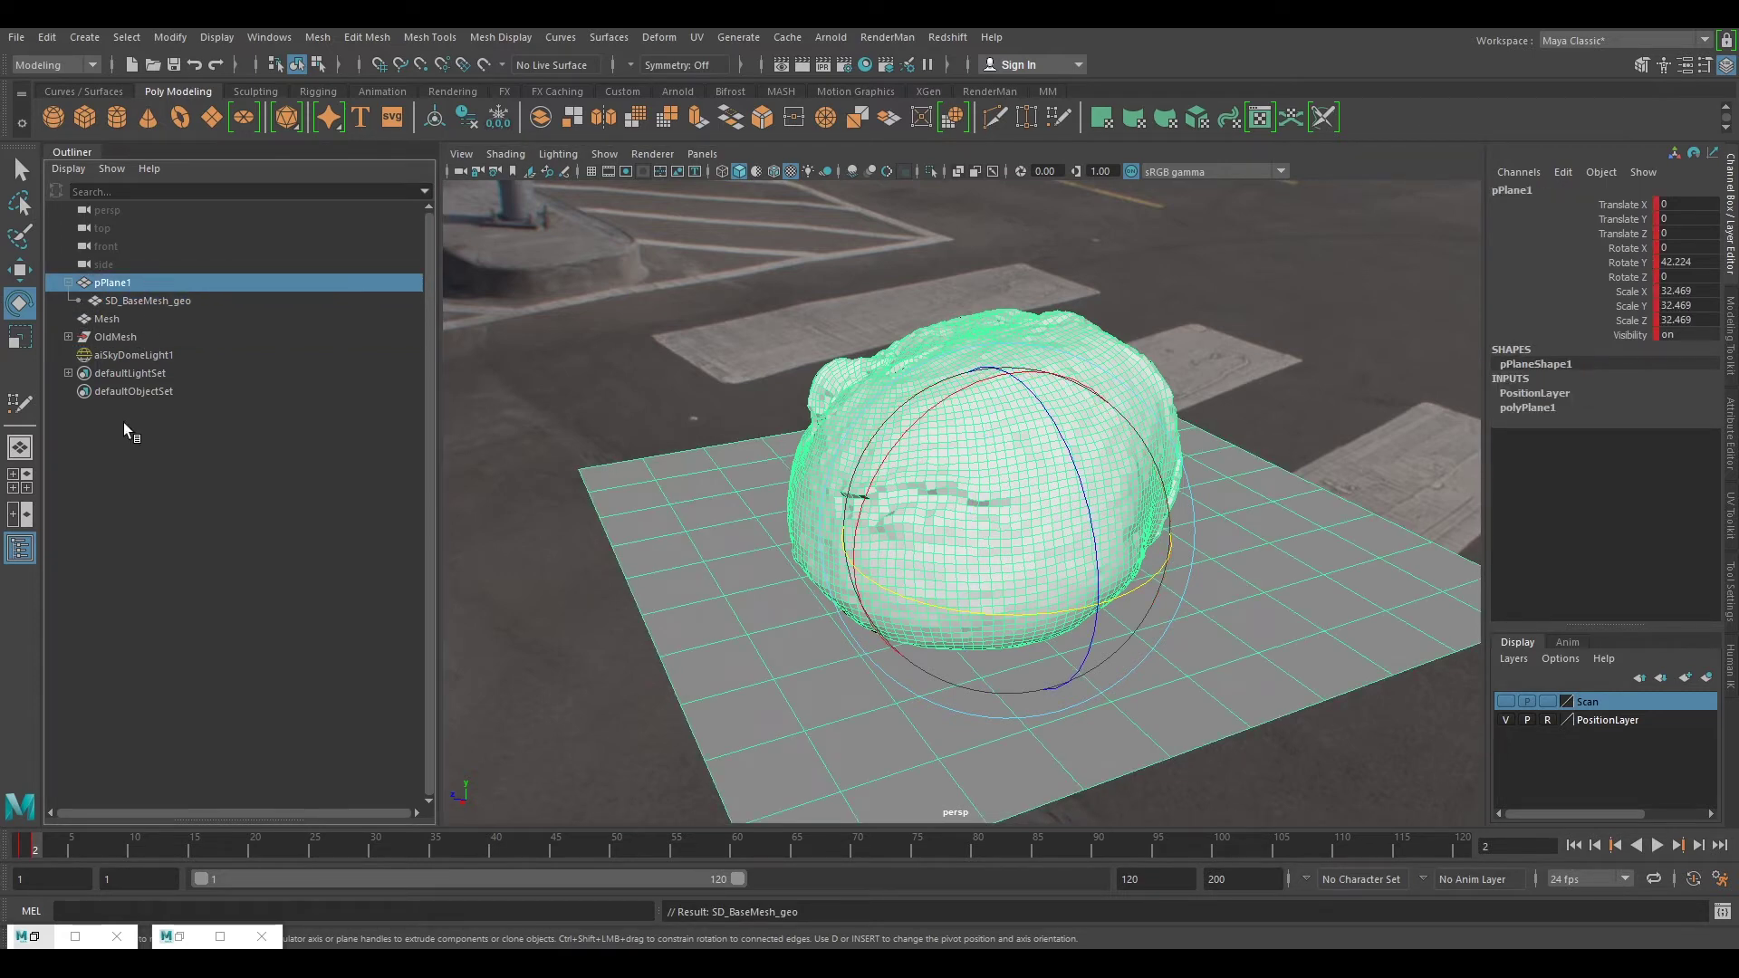
{"action": "left_click", "coordinate": [32, 847]}
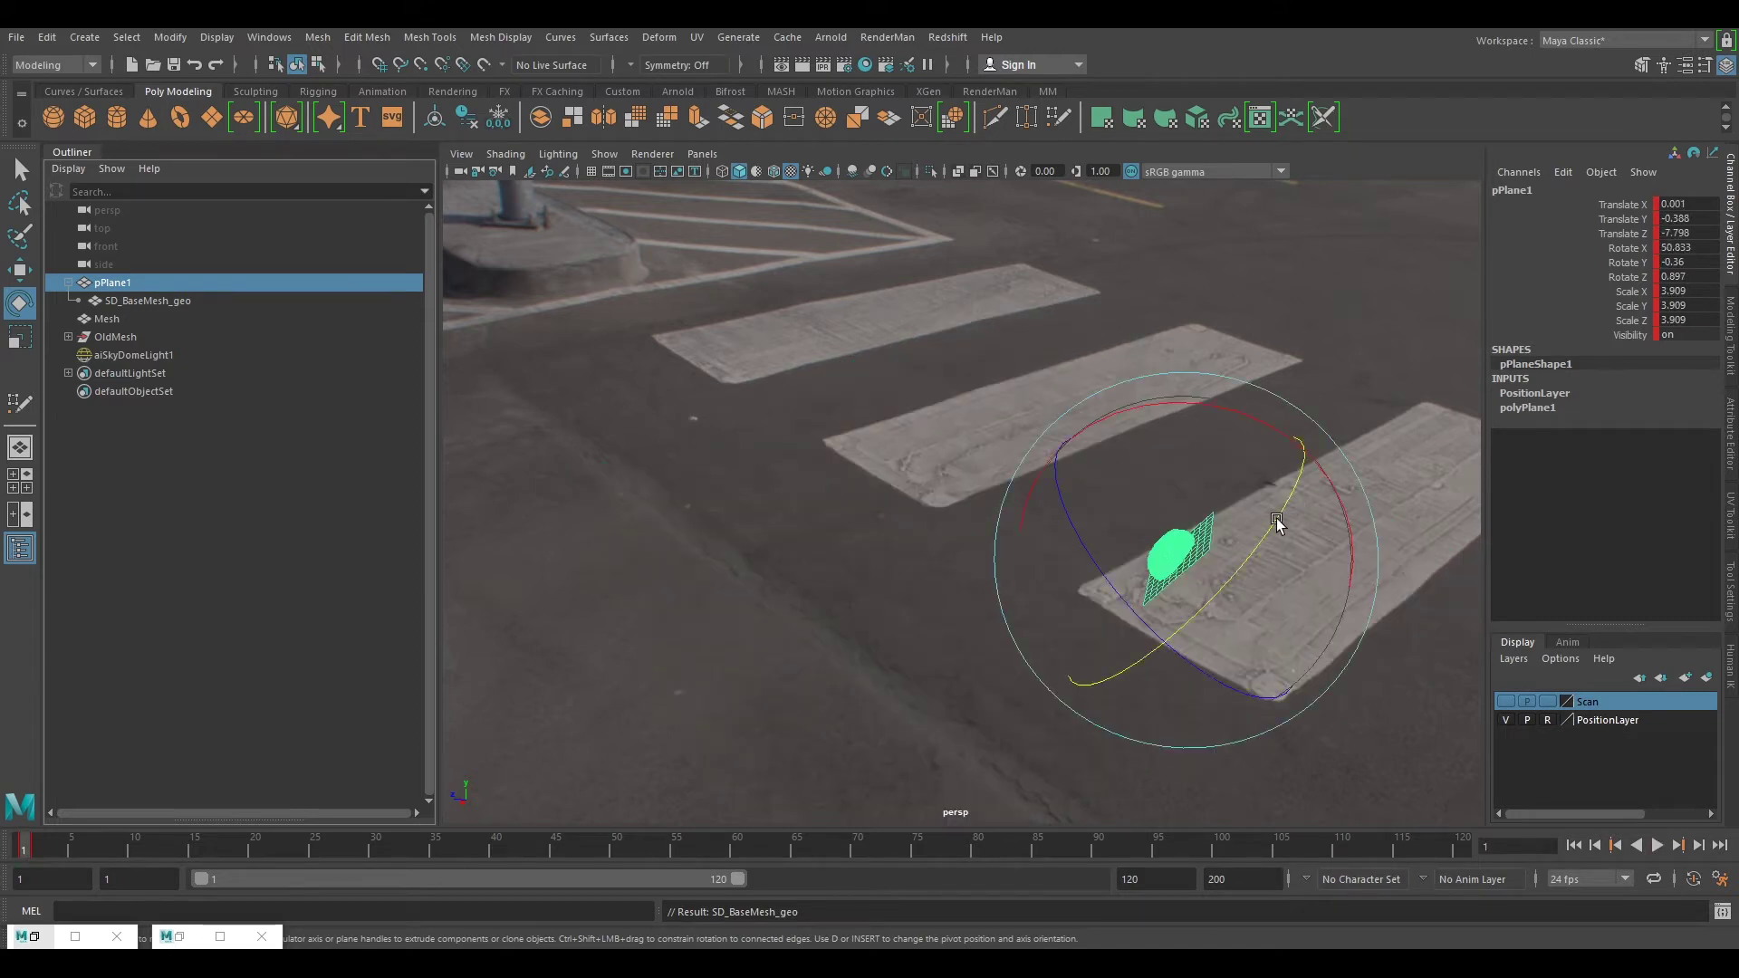
{"action": "scroll", "coordinate": [1249, 561], "scroll_direction": "up", "scroll_amount": 2}
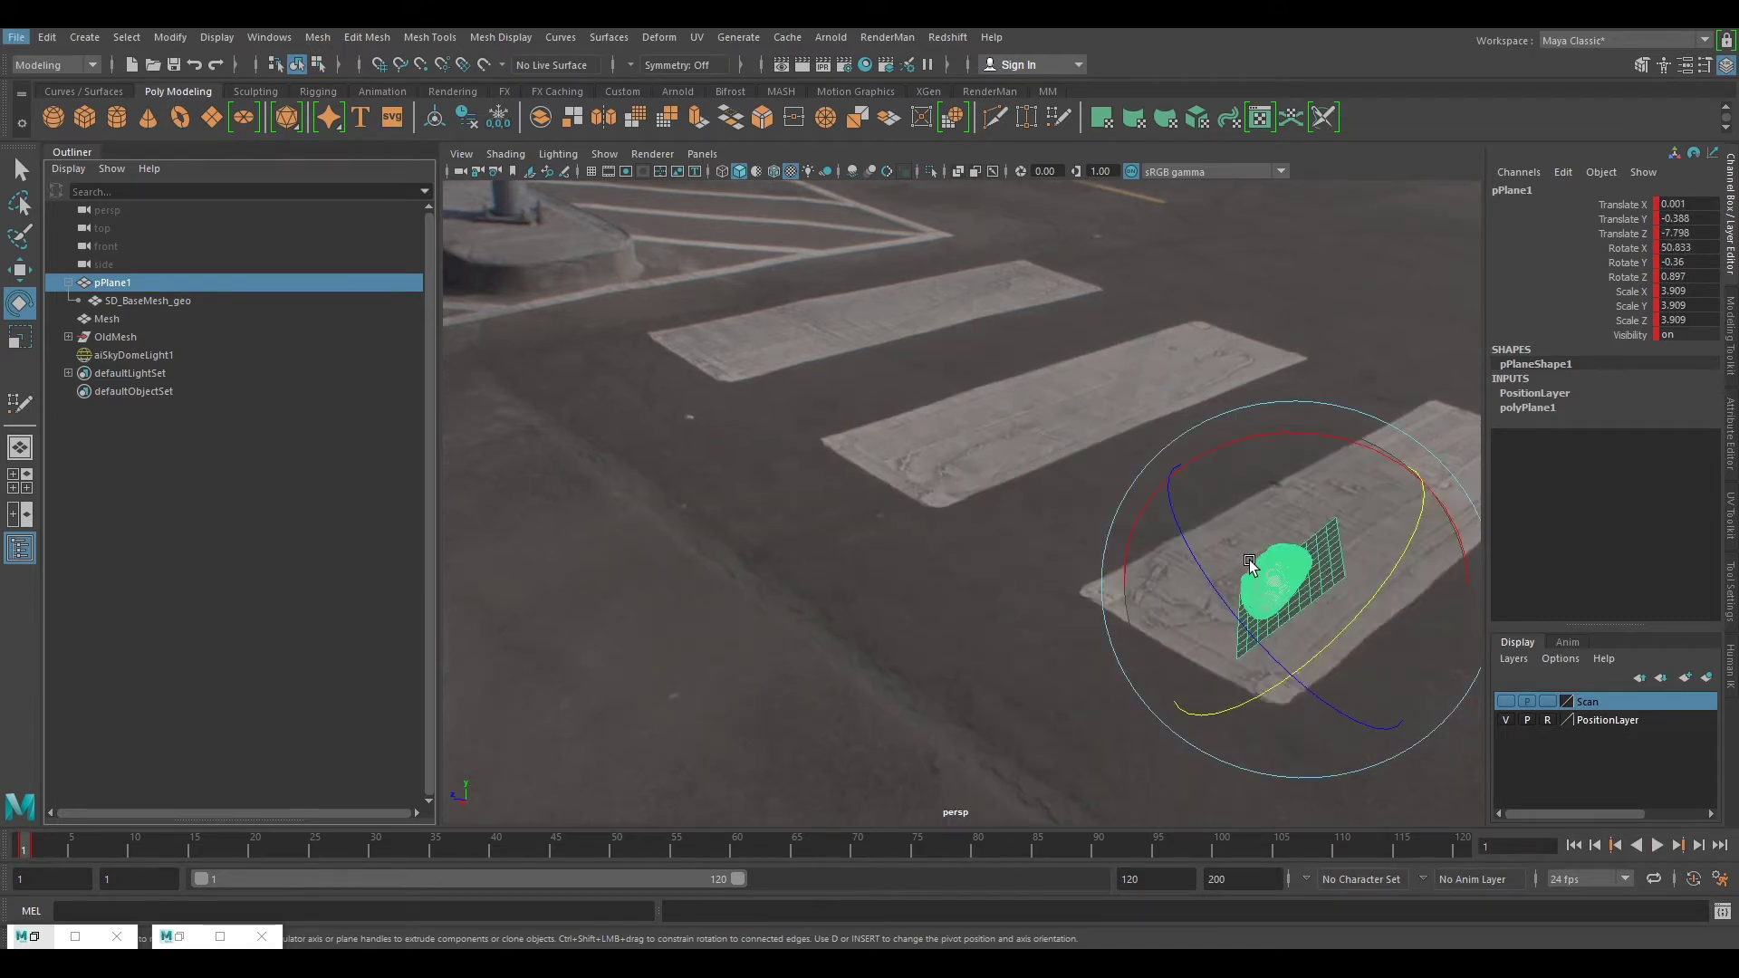
Step: Select SD_BaseMesh_geo and unparent it to world level with Shift+P
{"action": "key", "text": "f"}
{"action": "mouse_move", "coordinate": [878, 575]}
{"action": "left_mouse_down", "text": "alt"}
{"action": "mouse_move", "coordinate": [1033, 622]}
{"action": "mouse_move", "coordinate": [1031, 602]}
{"action": "mouse_move", "coordinate": [766, 535]}
{"action": "left_mouse_up", "text": "alt"}
{"action": "left_click_drag", "start_coordinate": [1069, 427], "coordinate": [977, 505], "text": "alt"}
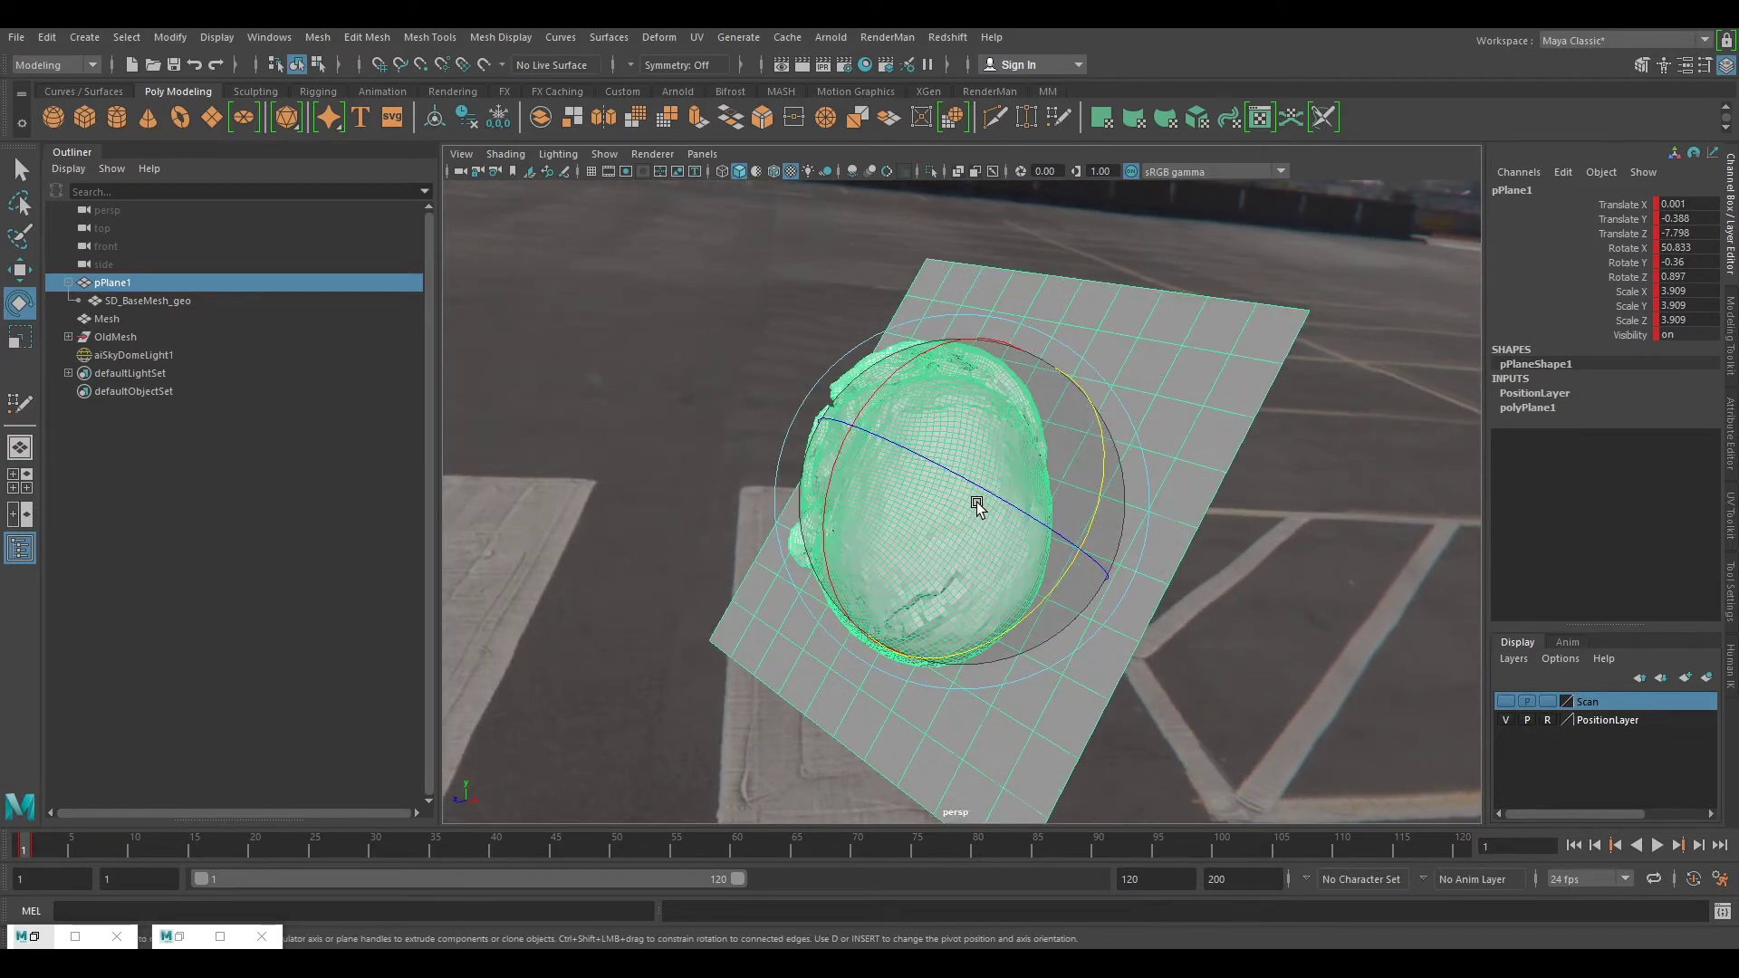
{"action": "left_click_drag", "start_coordinate": [1149, 565], "coordinate": [1076, 571], "text": "alt"}
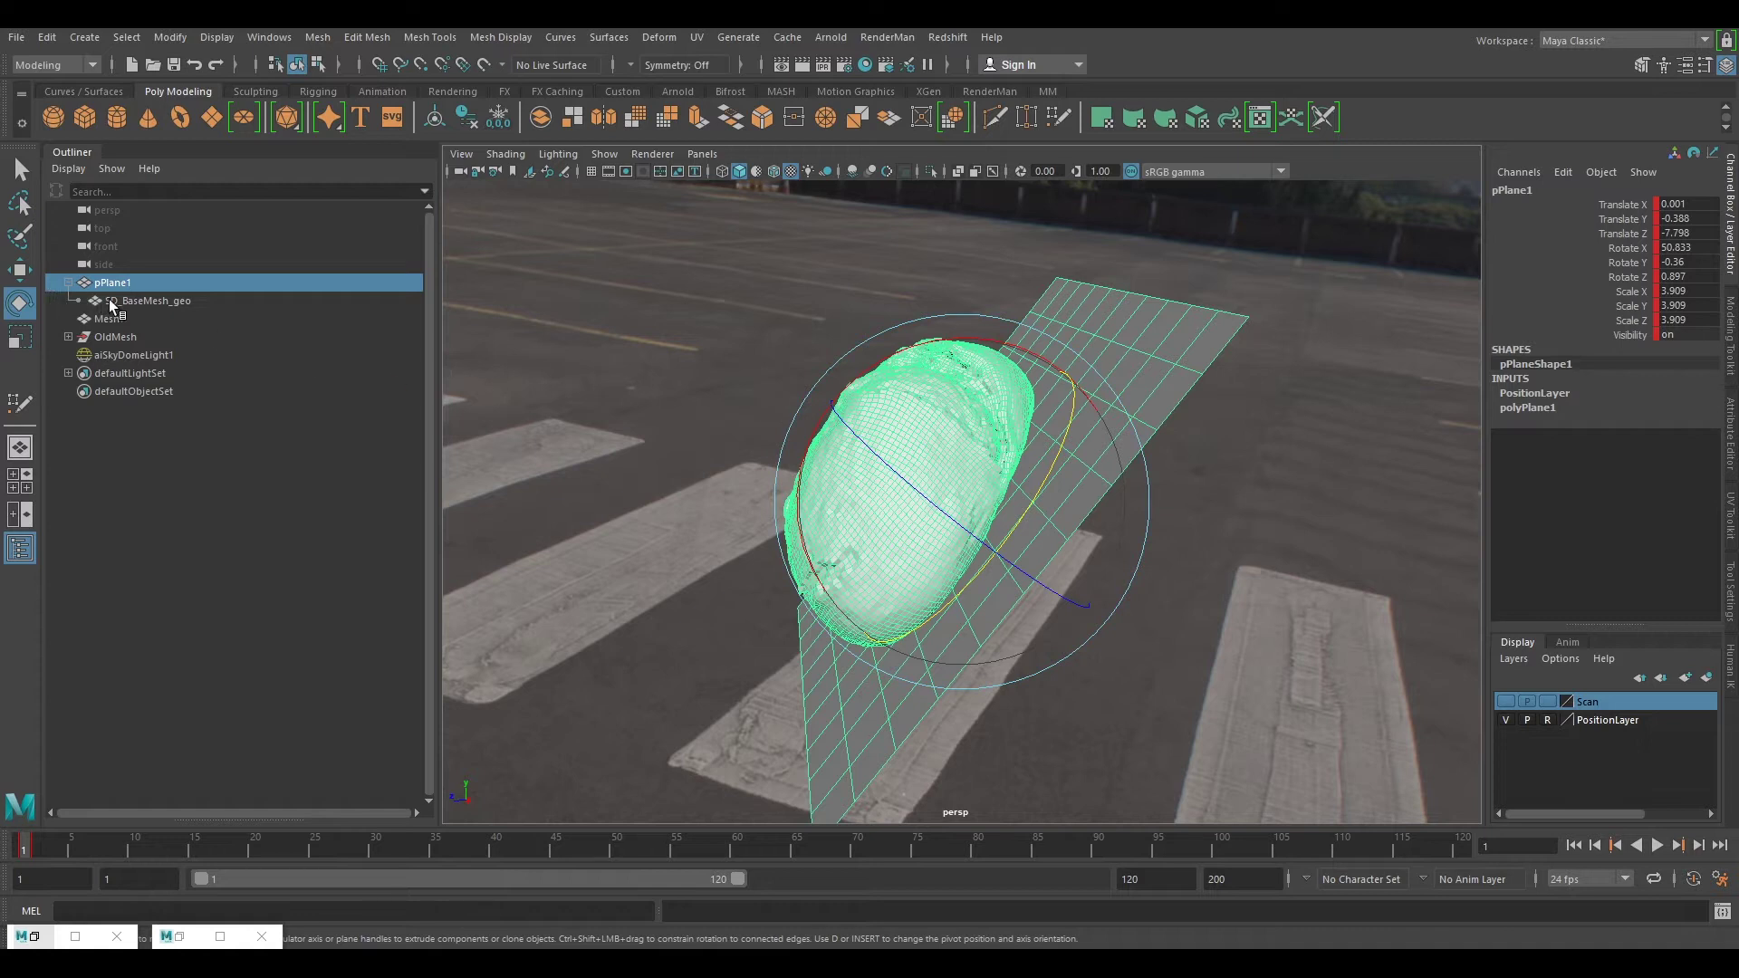
{"action": "left_click", "coordinate": [141, 302]}
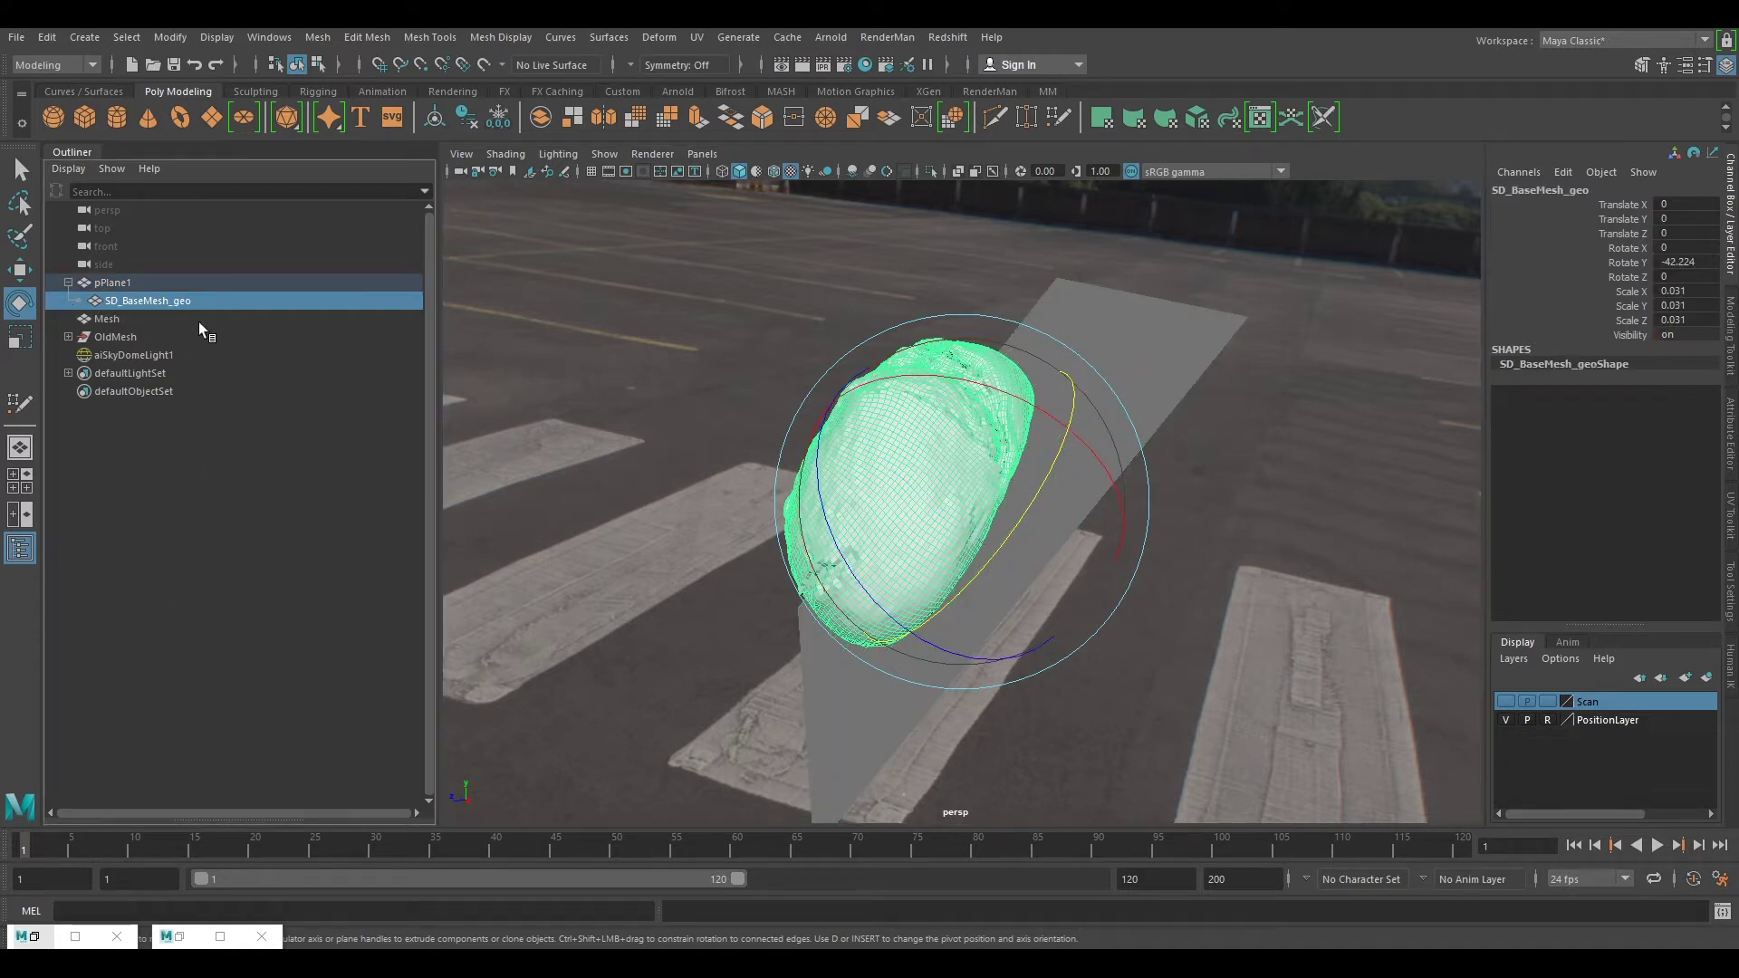
{"action": "key", "text": "shift+p"}
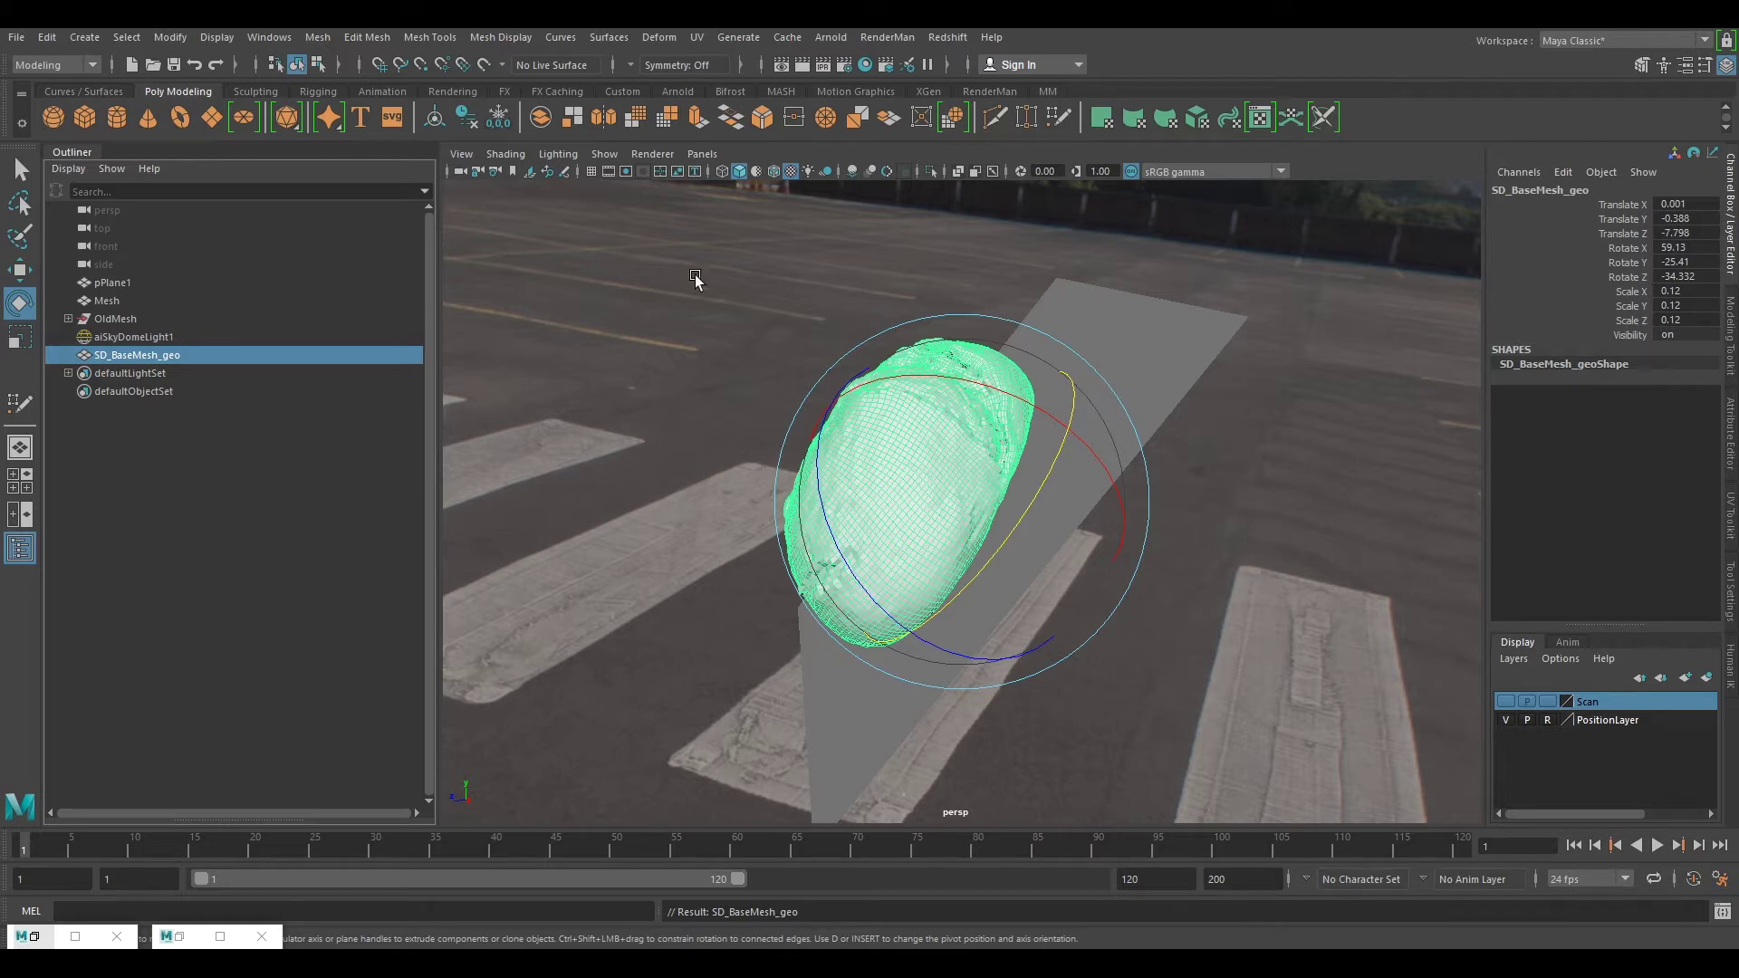
Step: Start Export Selection and browse to the 01_Sour_Dough\Tex folder
{"action": "left_click", "coordinate": [31, 42]}
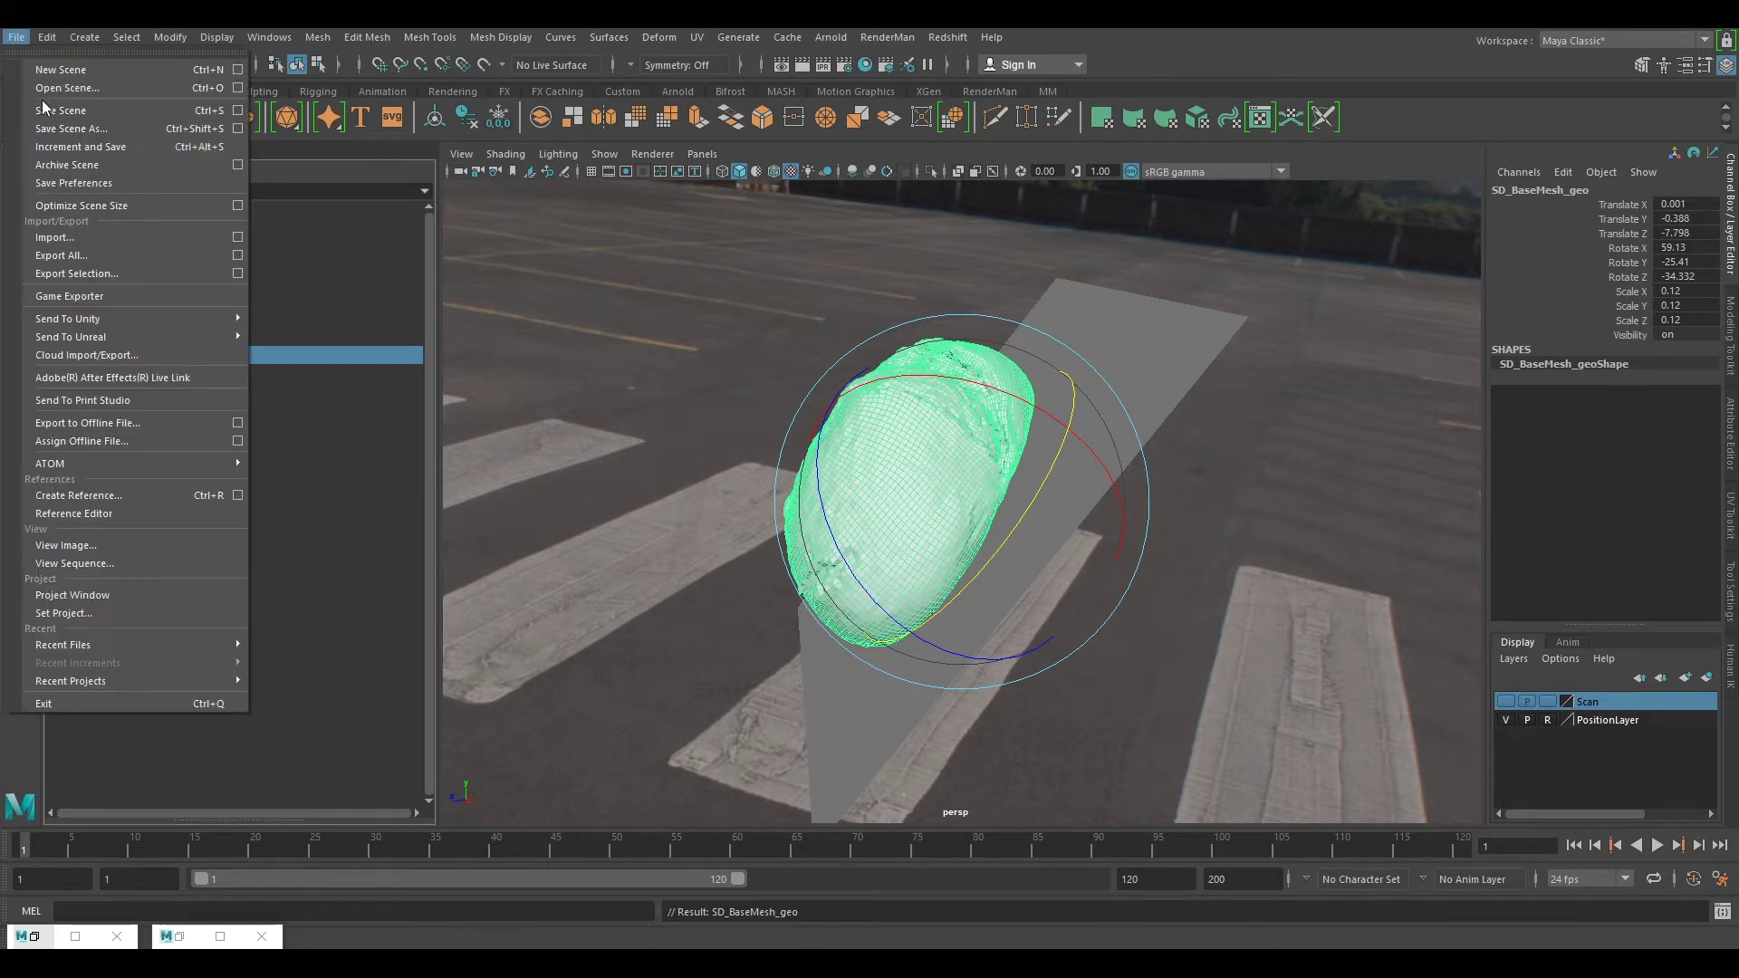
{"action": "left_click", "coordinate": [81, 268]}
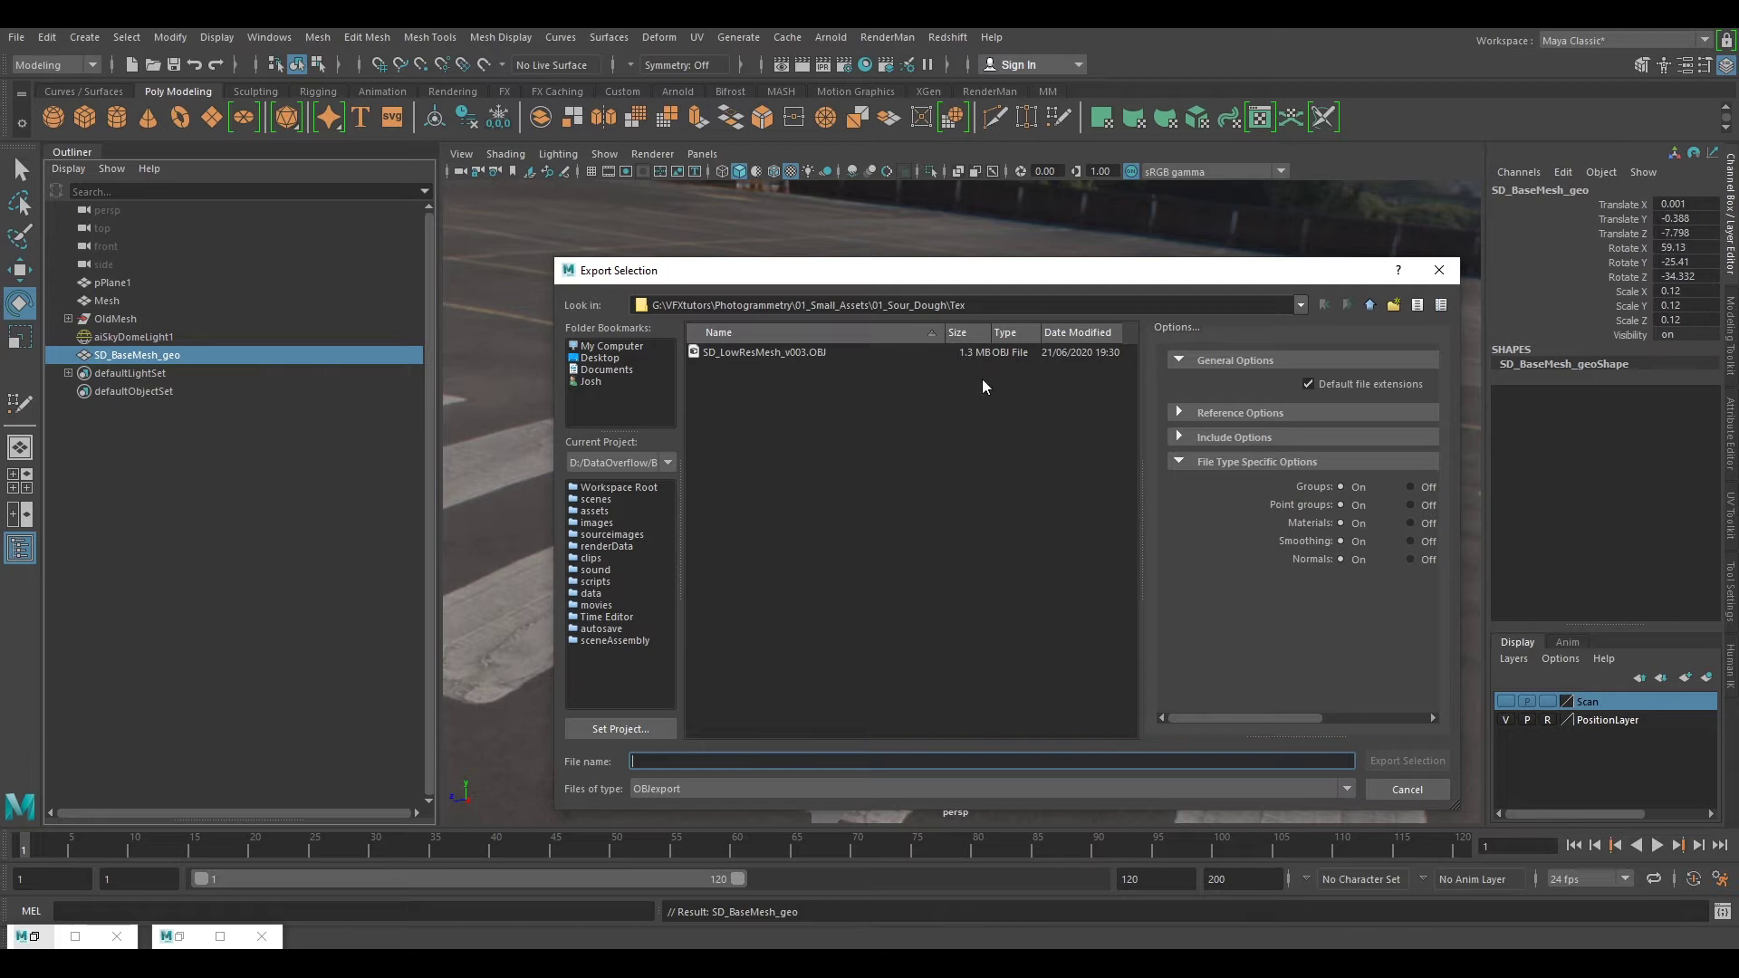
{"action": "left_click", "coordinate": [1368, 306]}
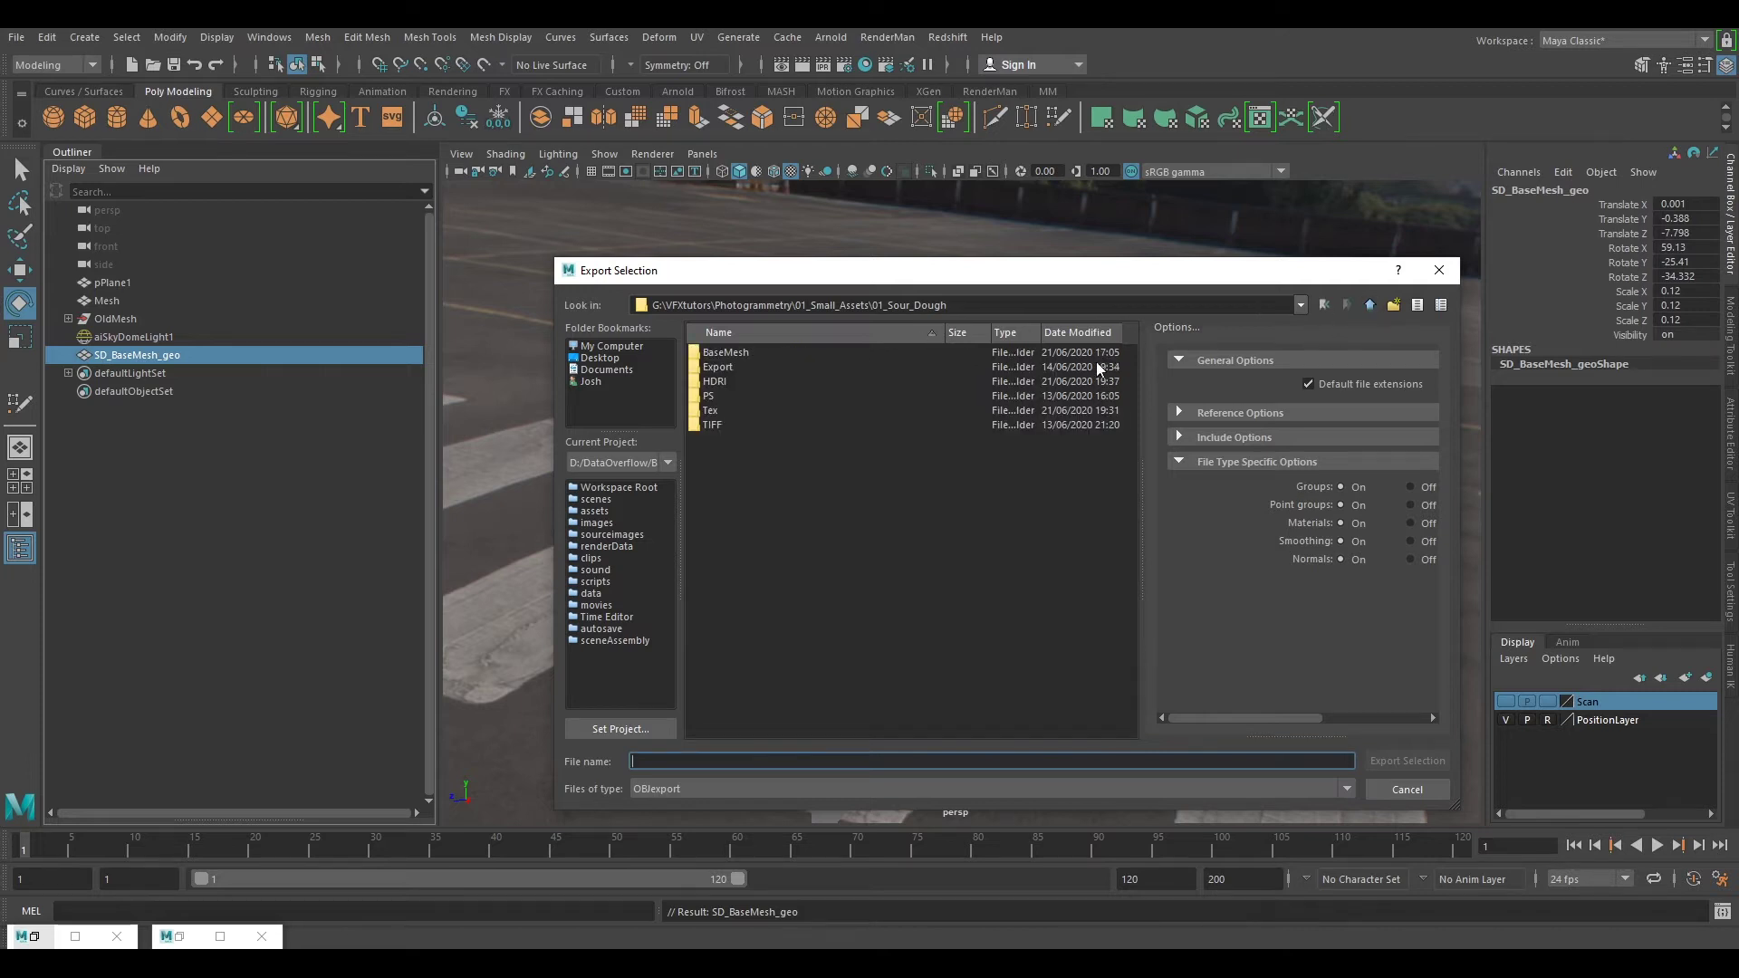
{"action": "double_click", "coordinate": [712, 396]}
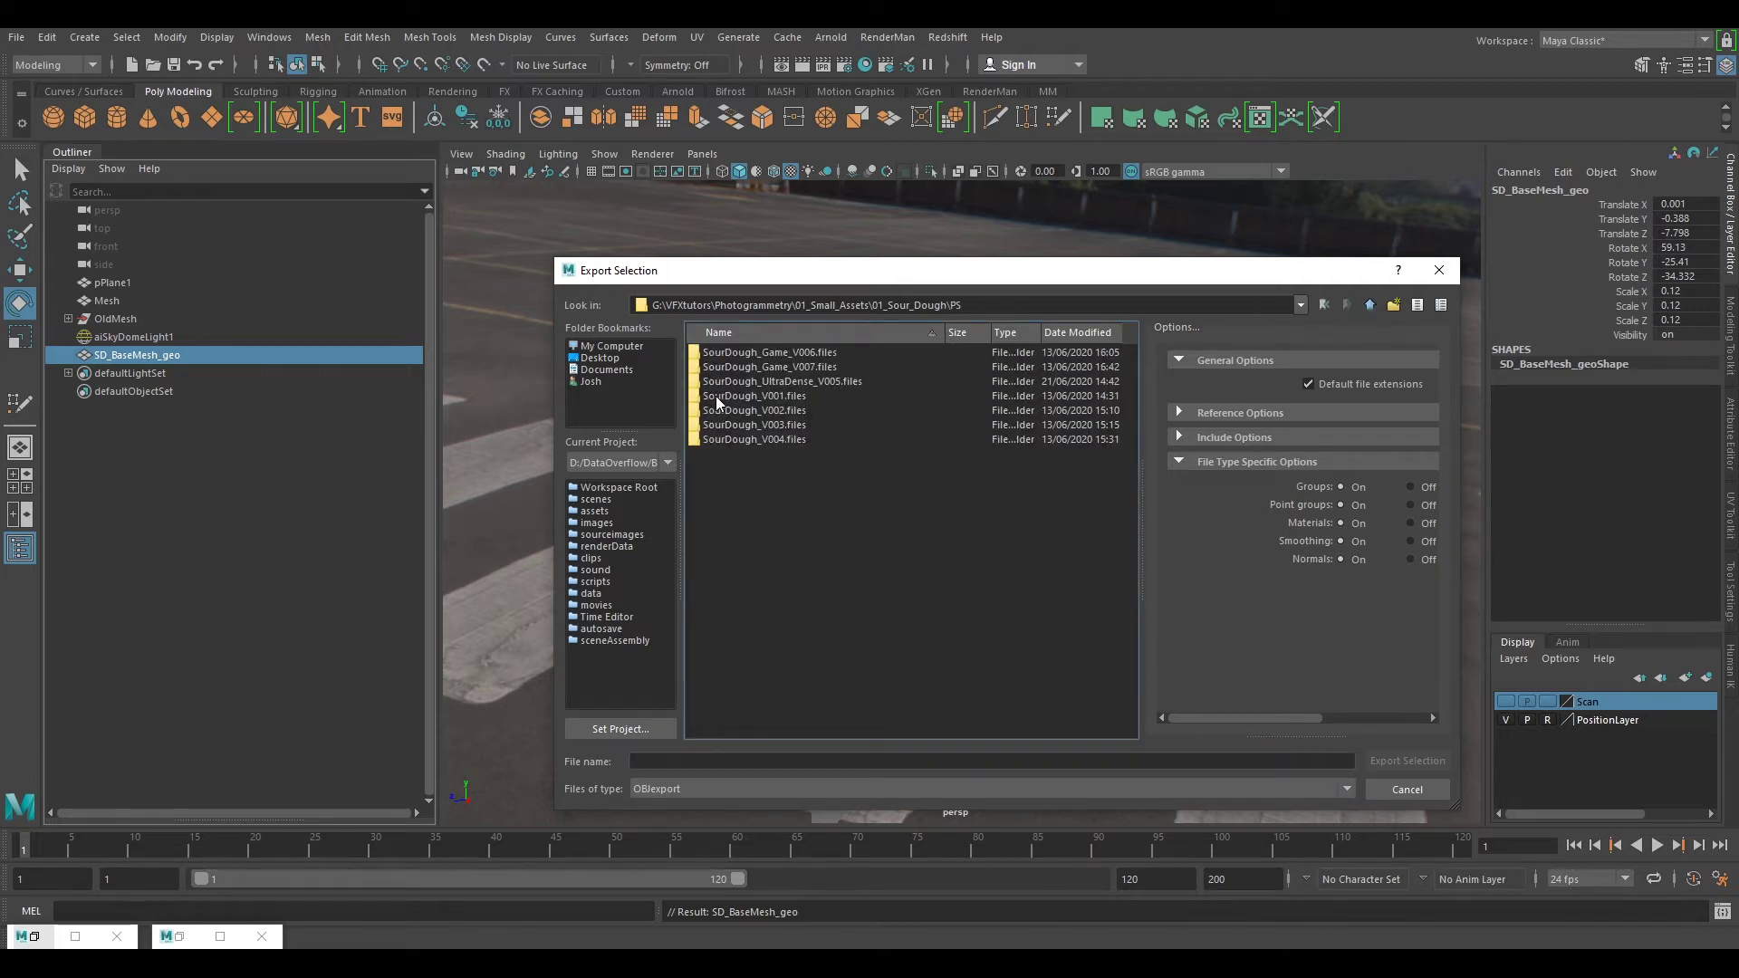
{"action": "left_click", "coordinate": [1370, 305]}
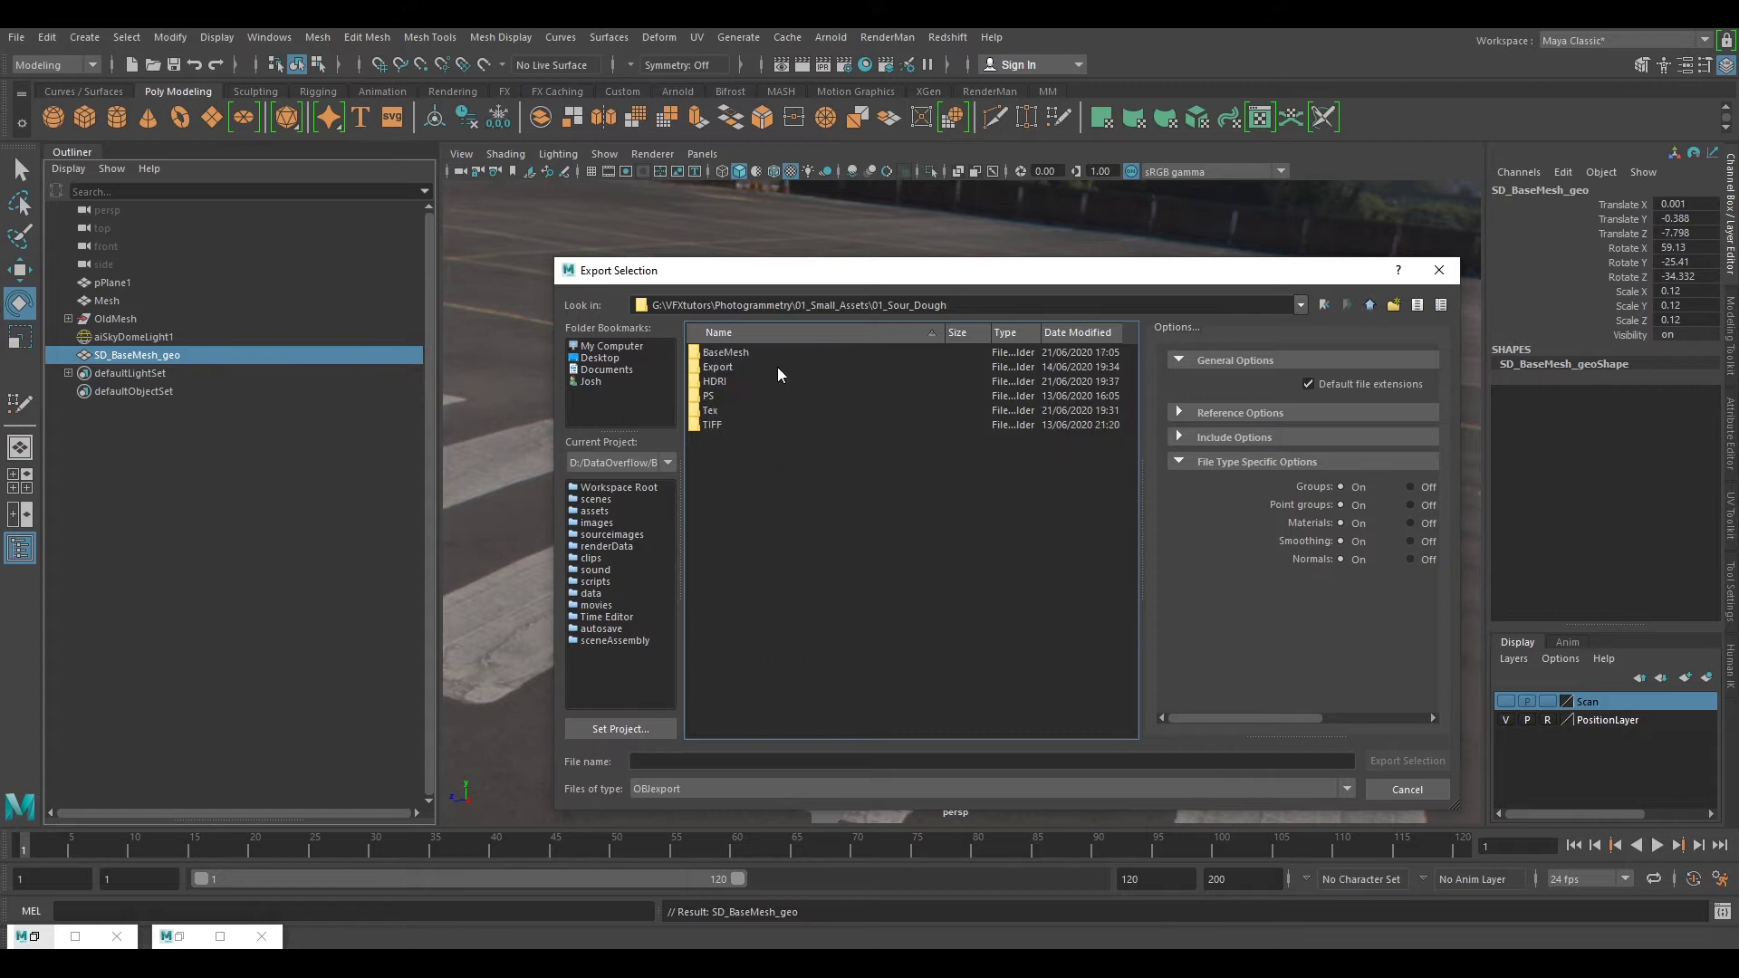
{"action": "double_click", "coordinate": [709, 410]}
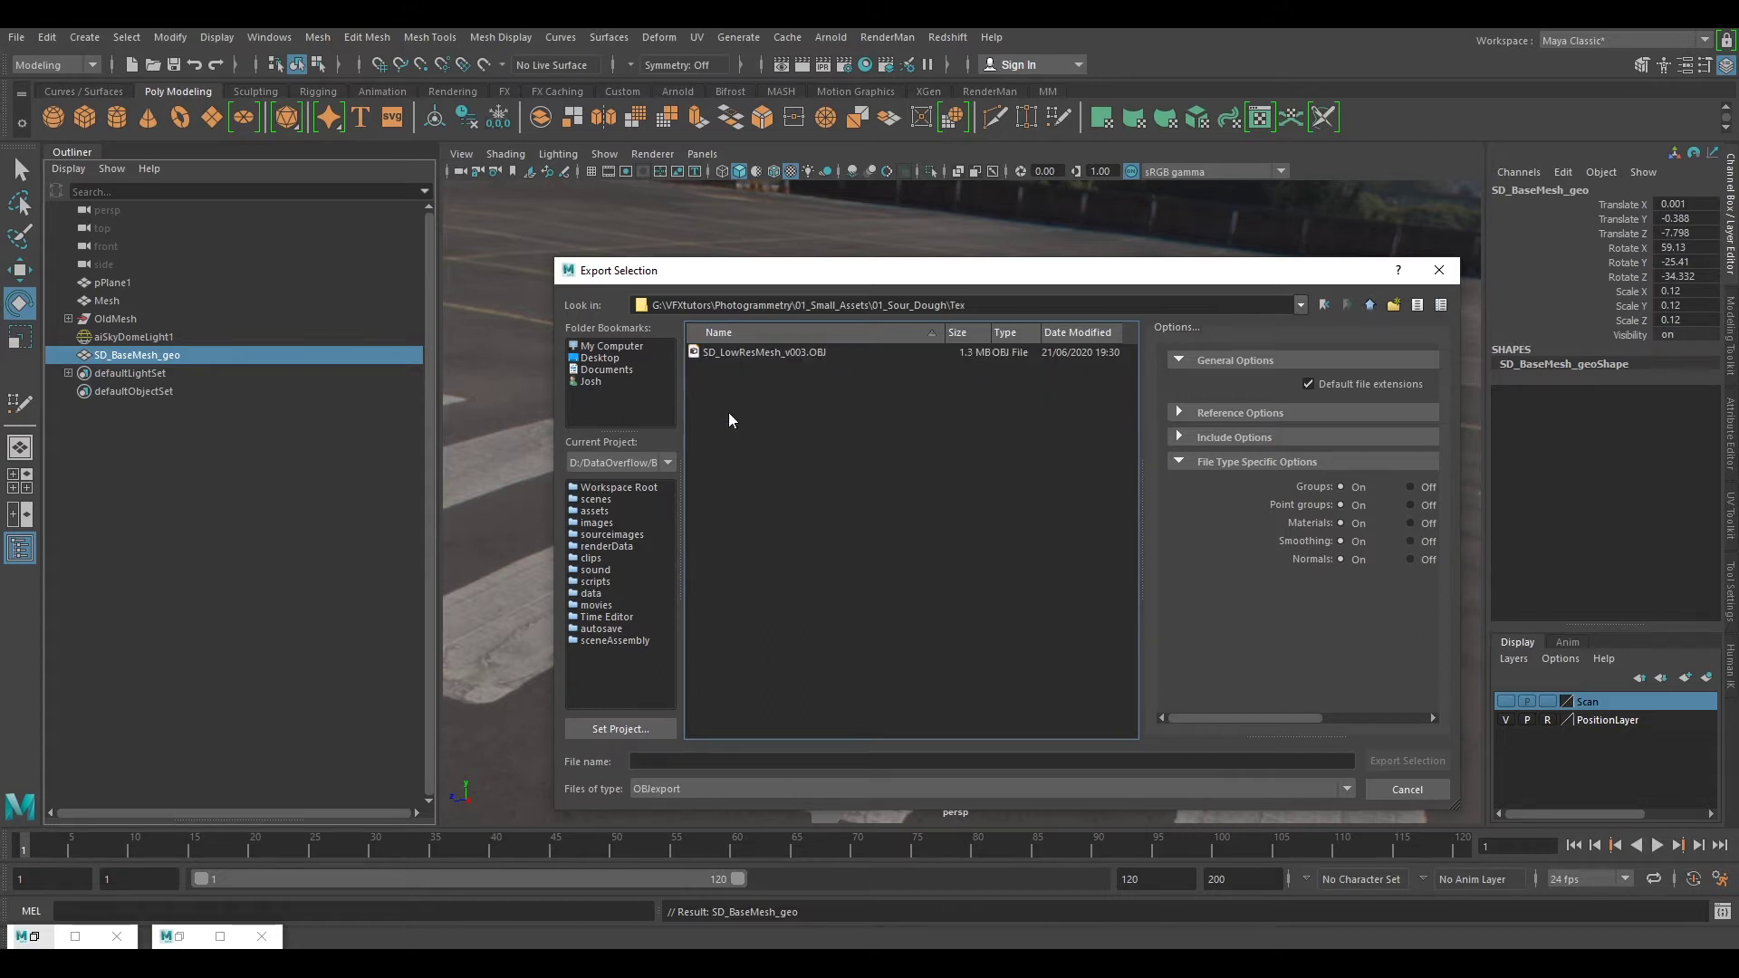
Step: Name the file SD_LowResMesh_TEXproject_v003.OBJ and export the selected mesh
{"action": "left_click", "coordinate": [745, 354]}
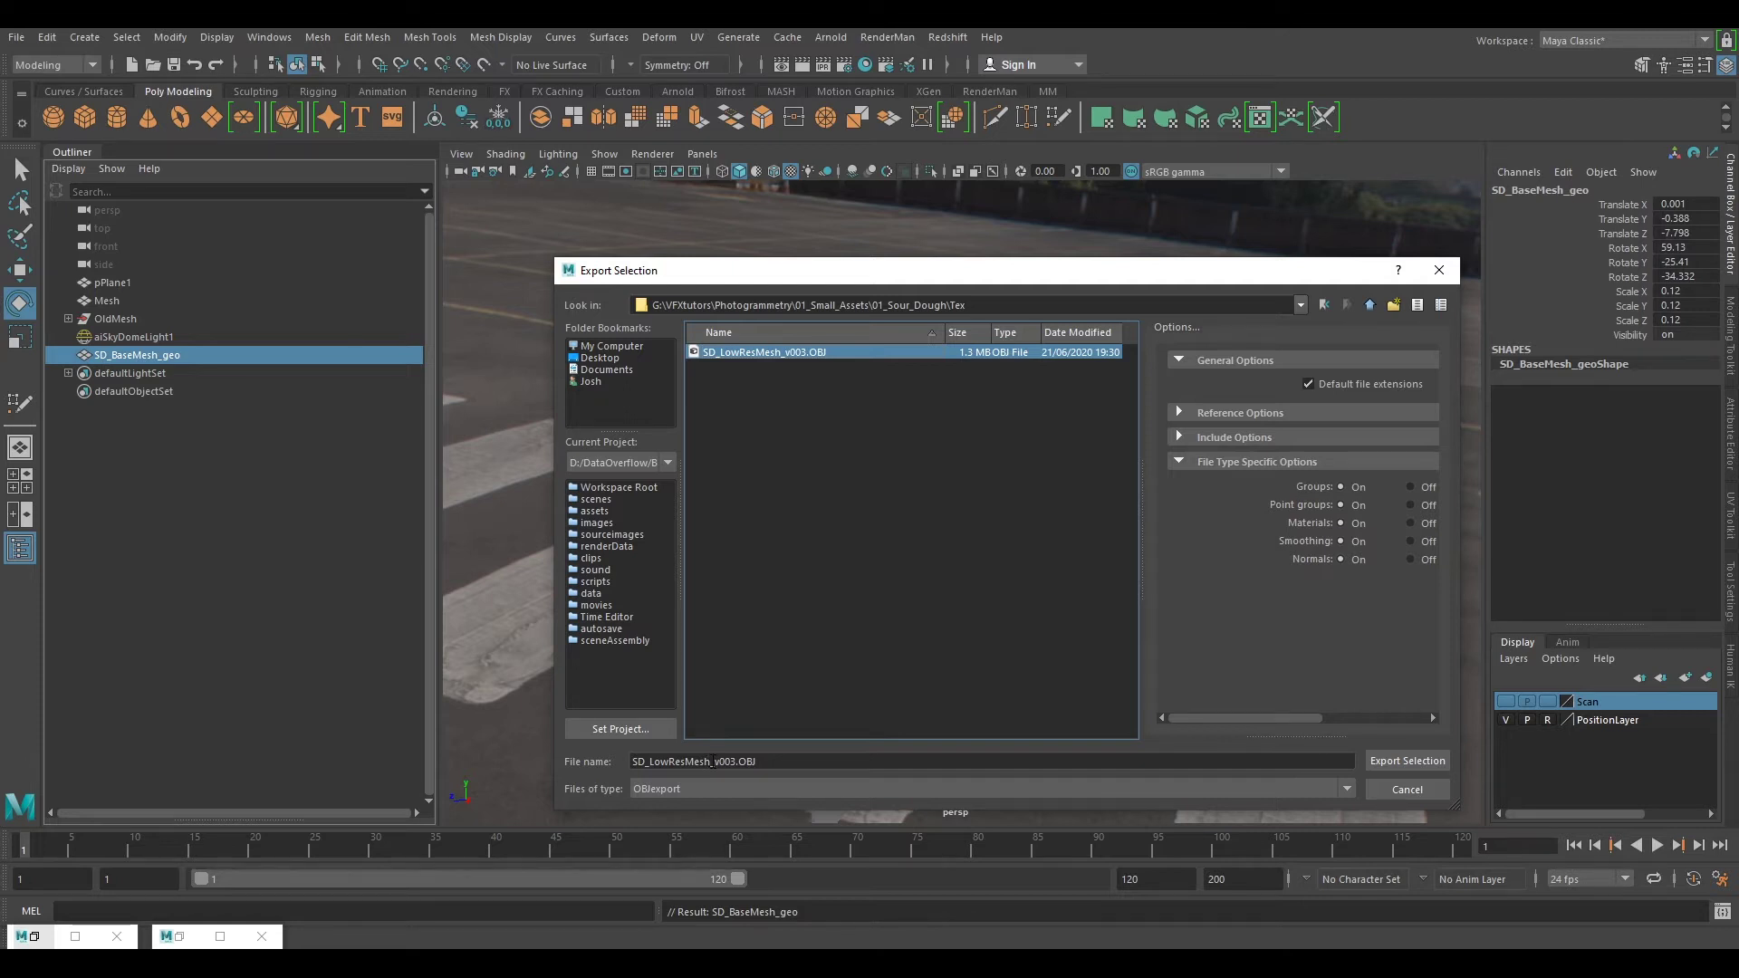
{"action": "left_click", "coordinate": [710, 761]}
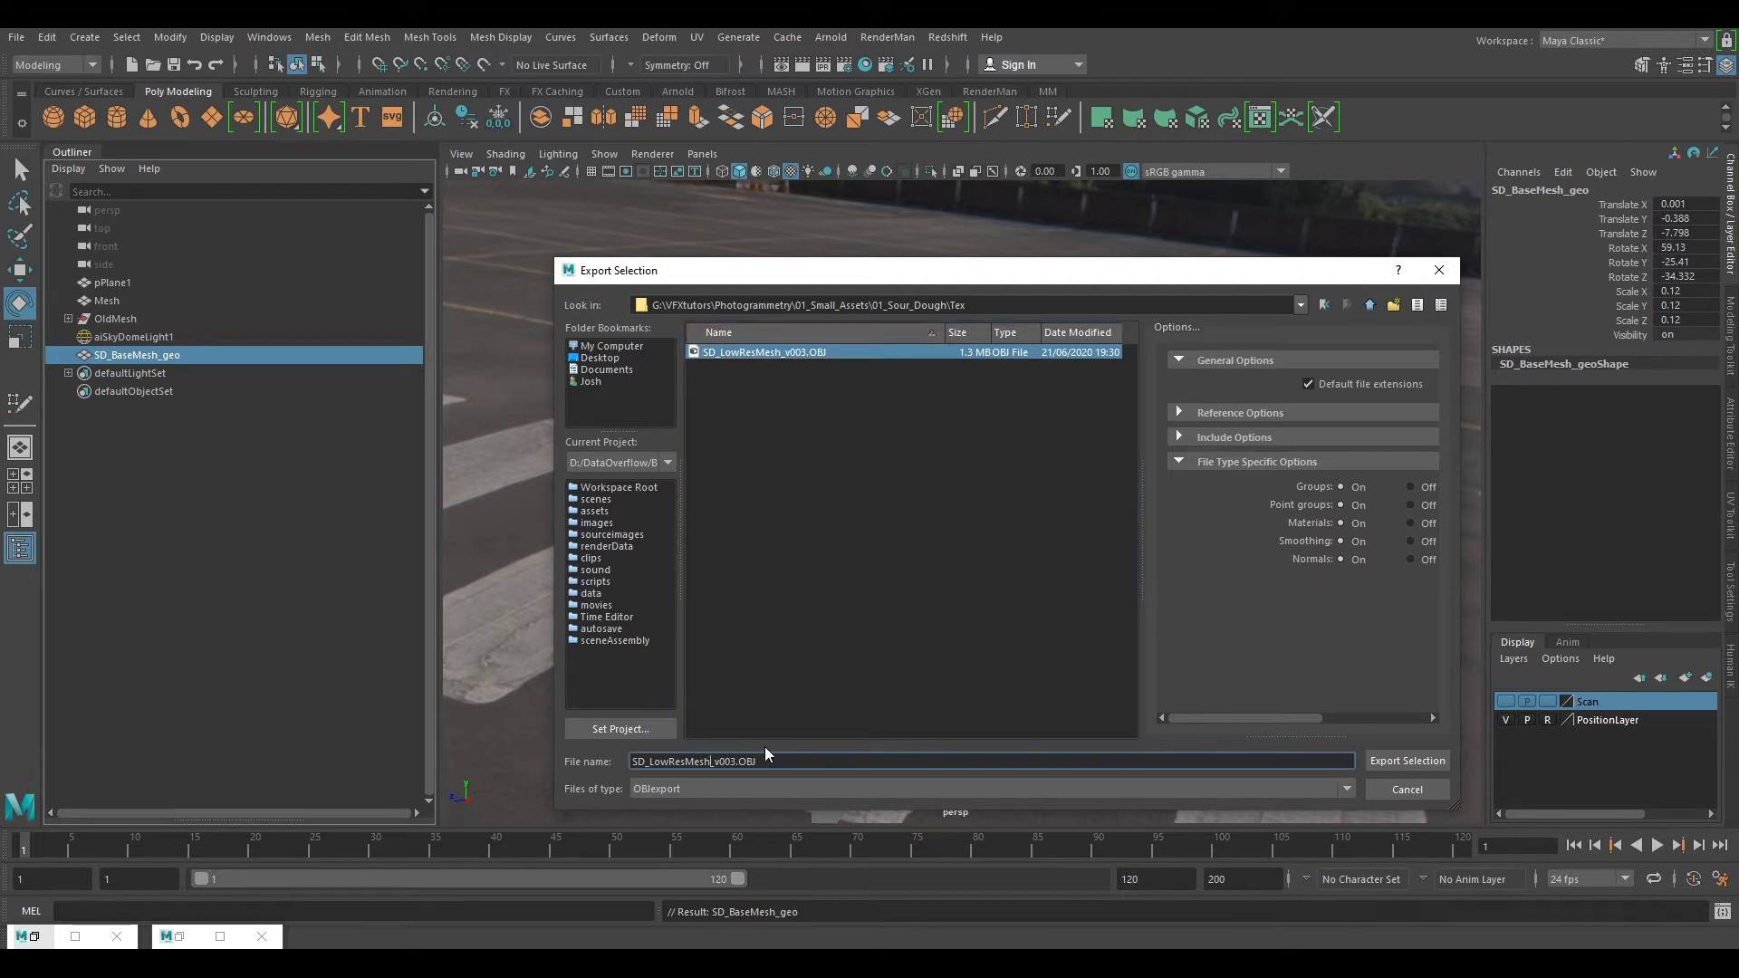
{"action": "type", "text": "_TEXproject_"}
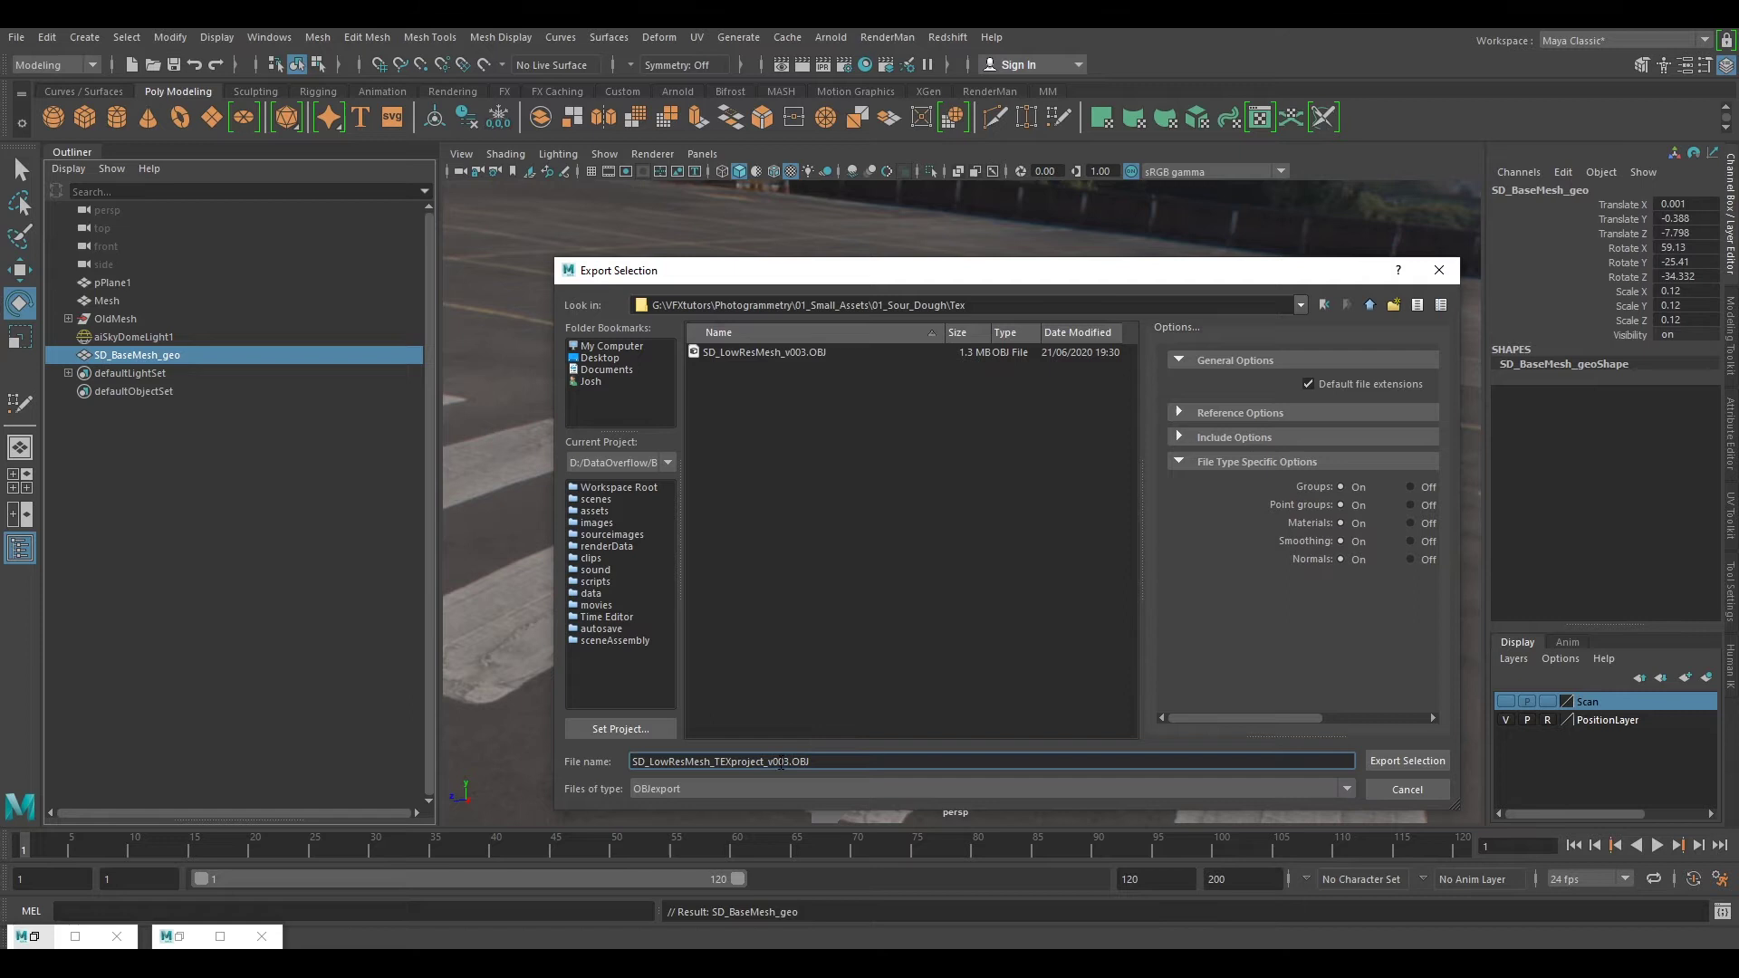
{"action": "left_click", "coordinate": [1389, 765]}
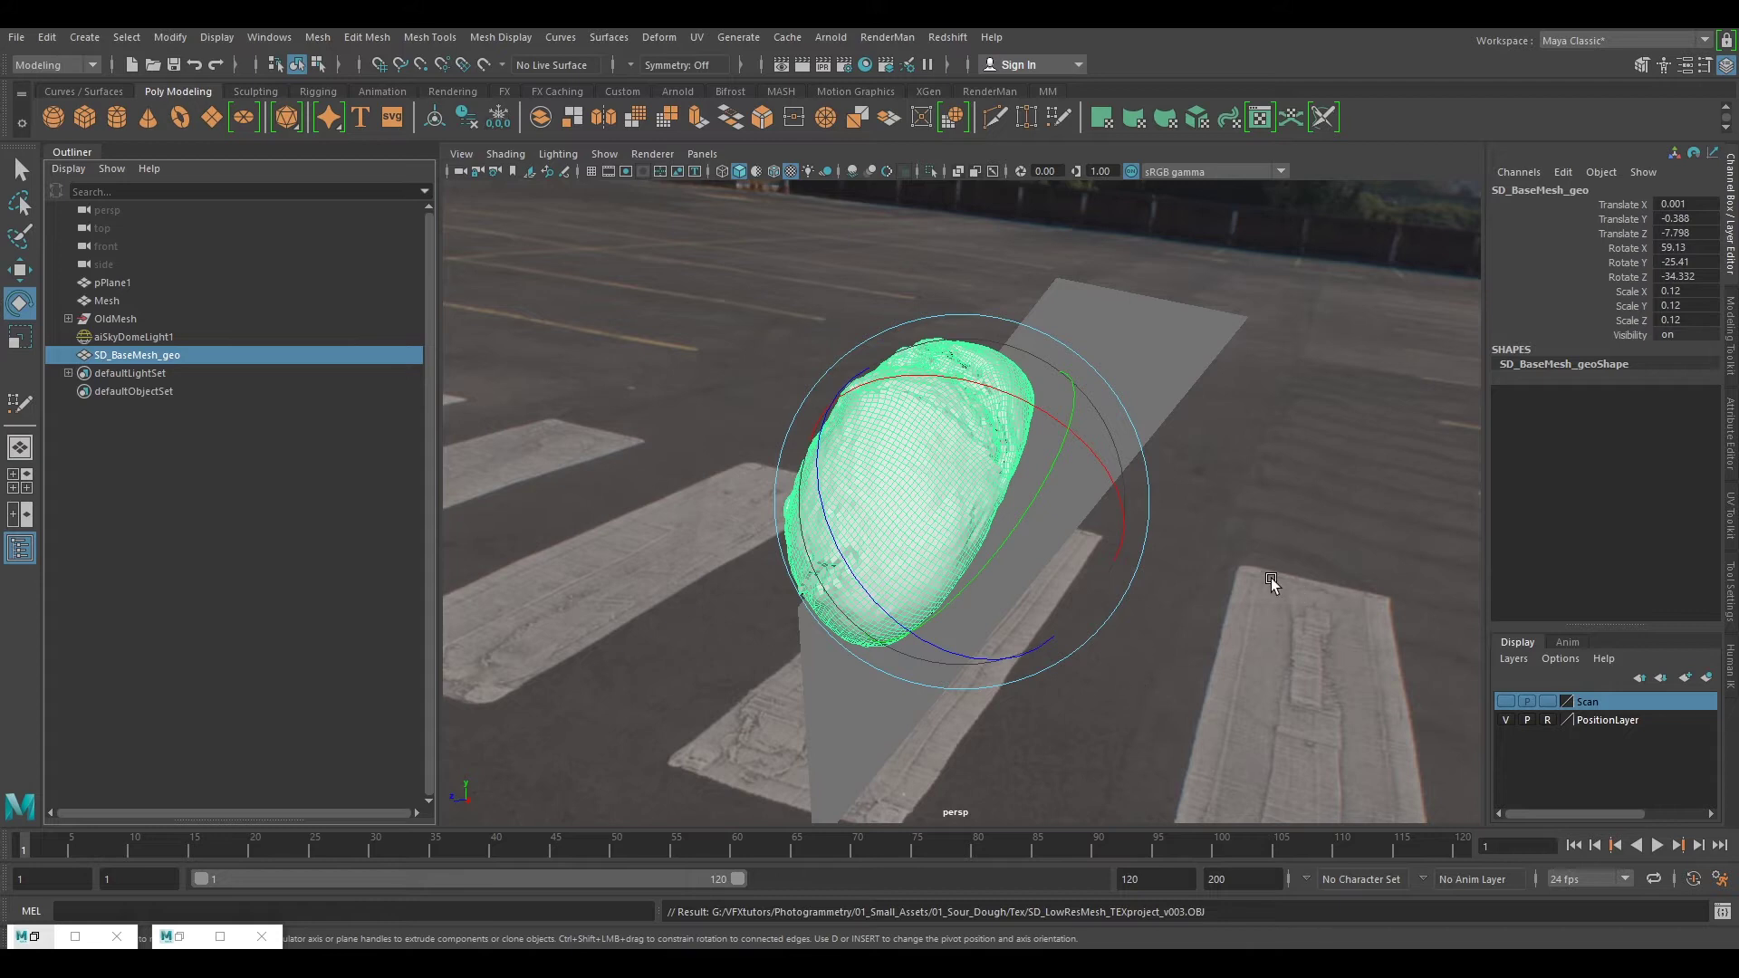
{"action": "left_click_drag", "start_coordinate": [1242, 535], "coordinate": [1238, 491], "text": "alt"}
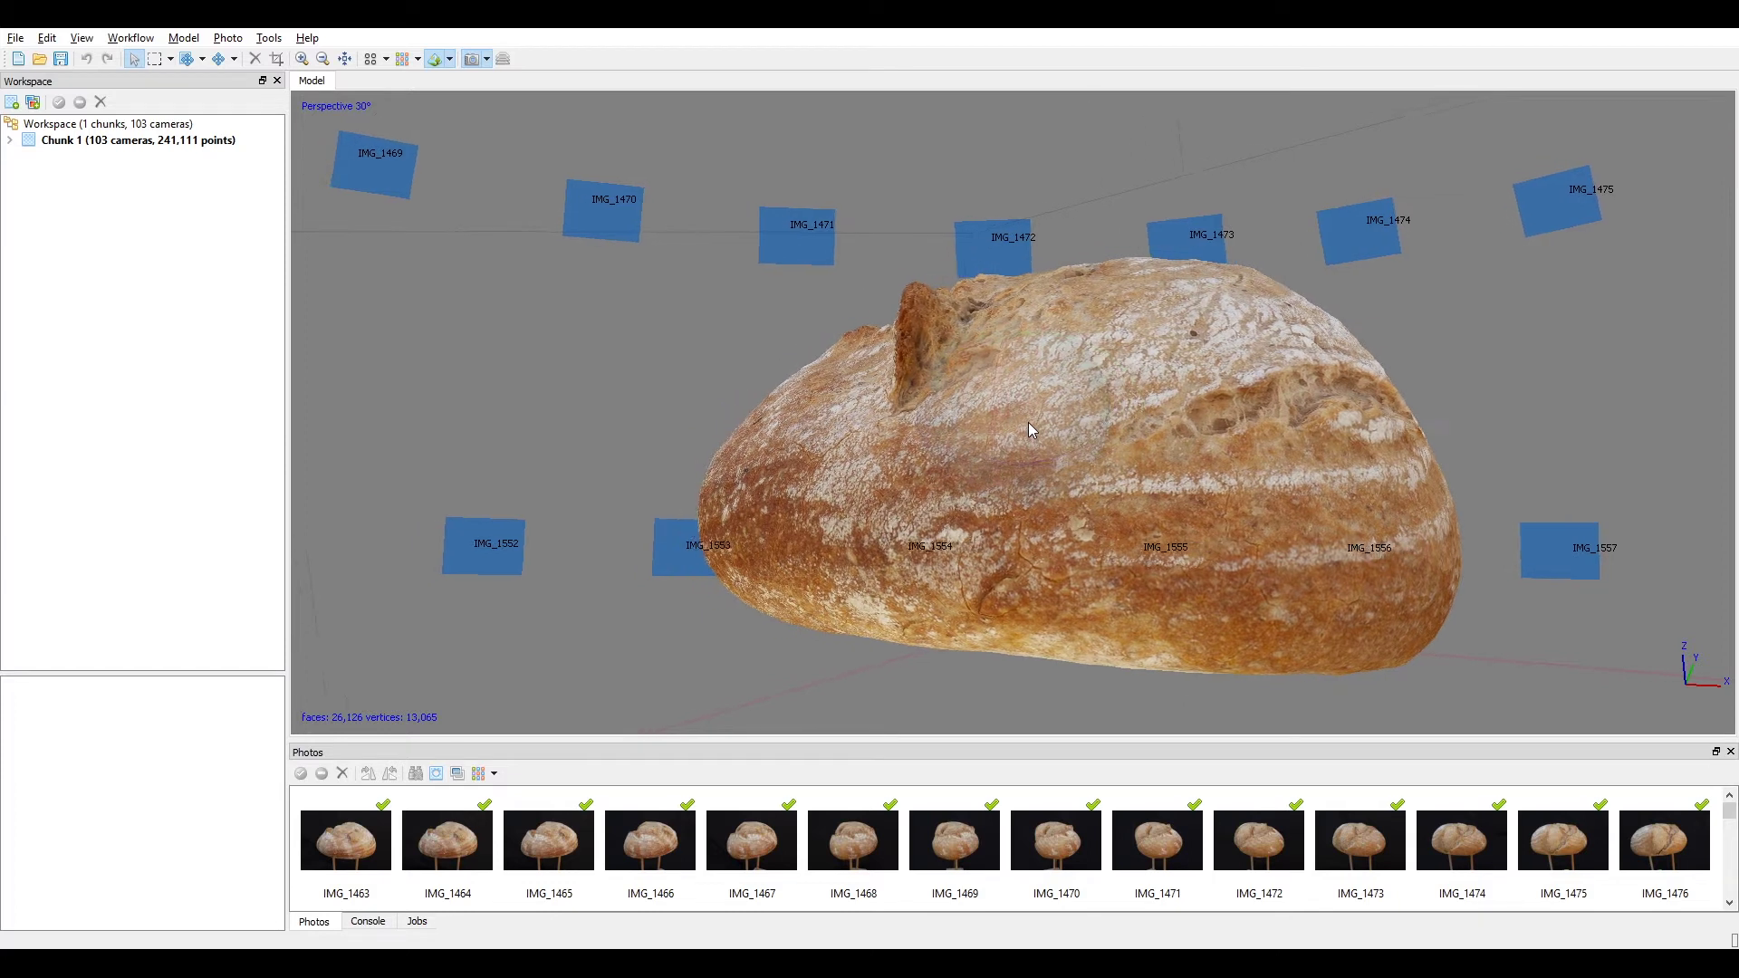
Step: Orbit the textured bread model in Metashape to view it and its cameras from above
{"action": "left_click_drag", "start_coordinate": [977, 399], "coordinate": [922, 374]}
{"action": "scroll", "coordinate": [1035, 390], "scroll_direction": "down", "scroll_amount": 3}
{"action": "mouse_move", "coordinate": [1035, 390]}
{"action": "left_mouse_down"}
{"action": "mouse_move", "coordinate": [1117, 506]}
{"action": "mouse_move", "coordinate": [1013, 360]}
{"action": "mouse_move", "coordinate": [738, 233]}
{"action": "left_mouse_up"}
Step: Start Import Model and browse to G:/VFXtutors/Photogrammetry/01_Small_Assets/01_Sour_Dough/Tex
{"action": "left_click", "coordinate": [15, 39]}
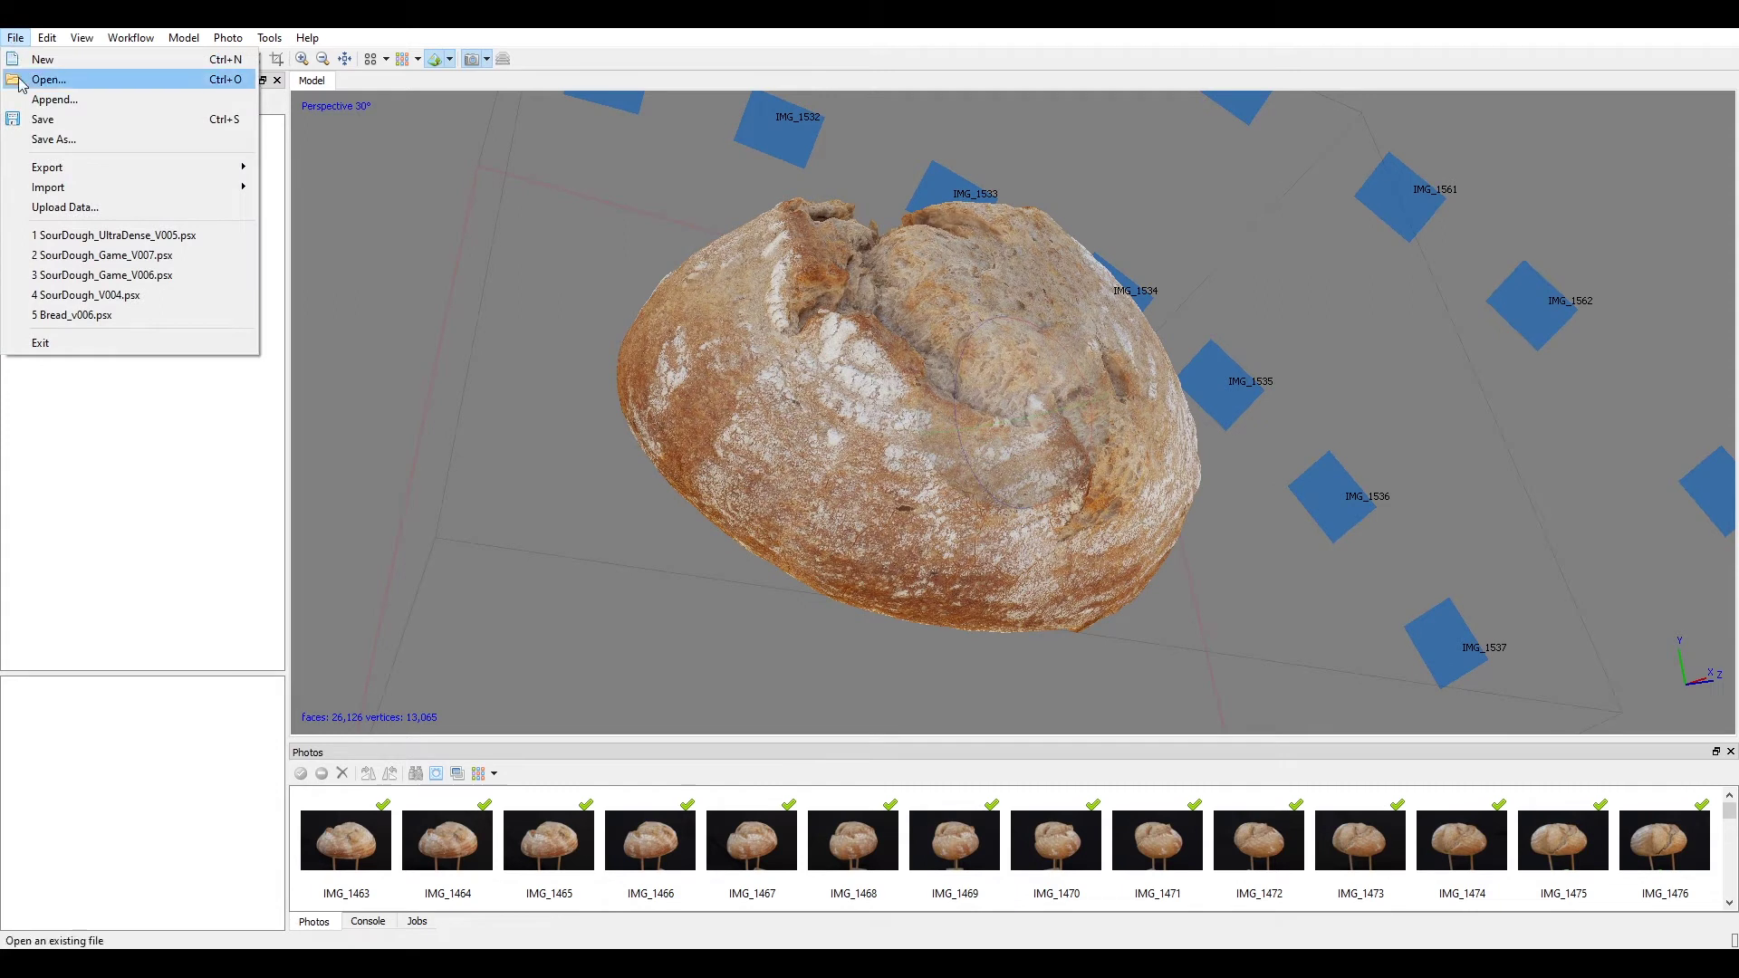
{"action": "mouse_move", "coordinate": [47, 187]}
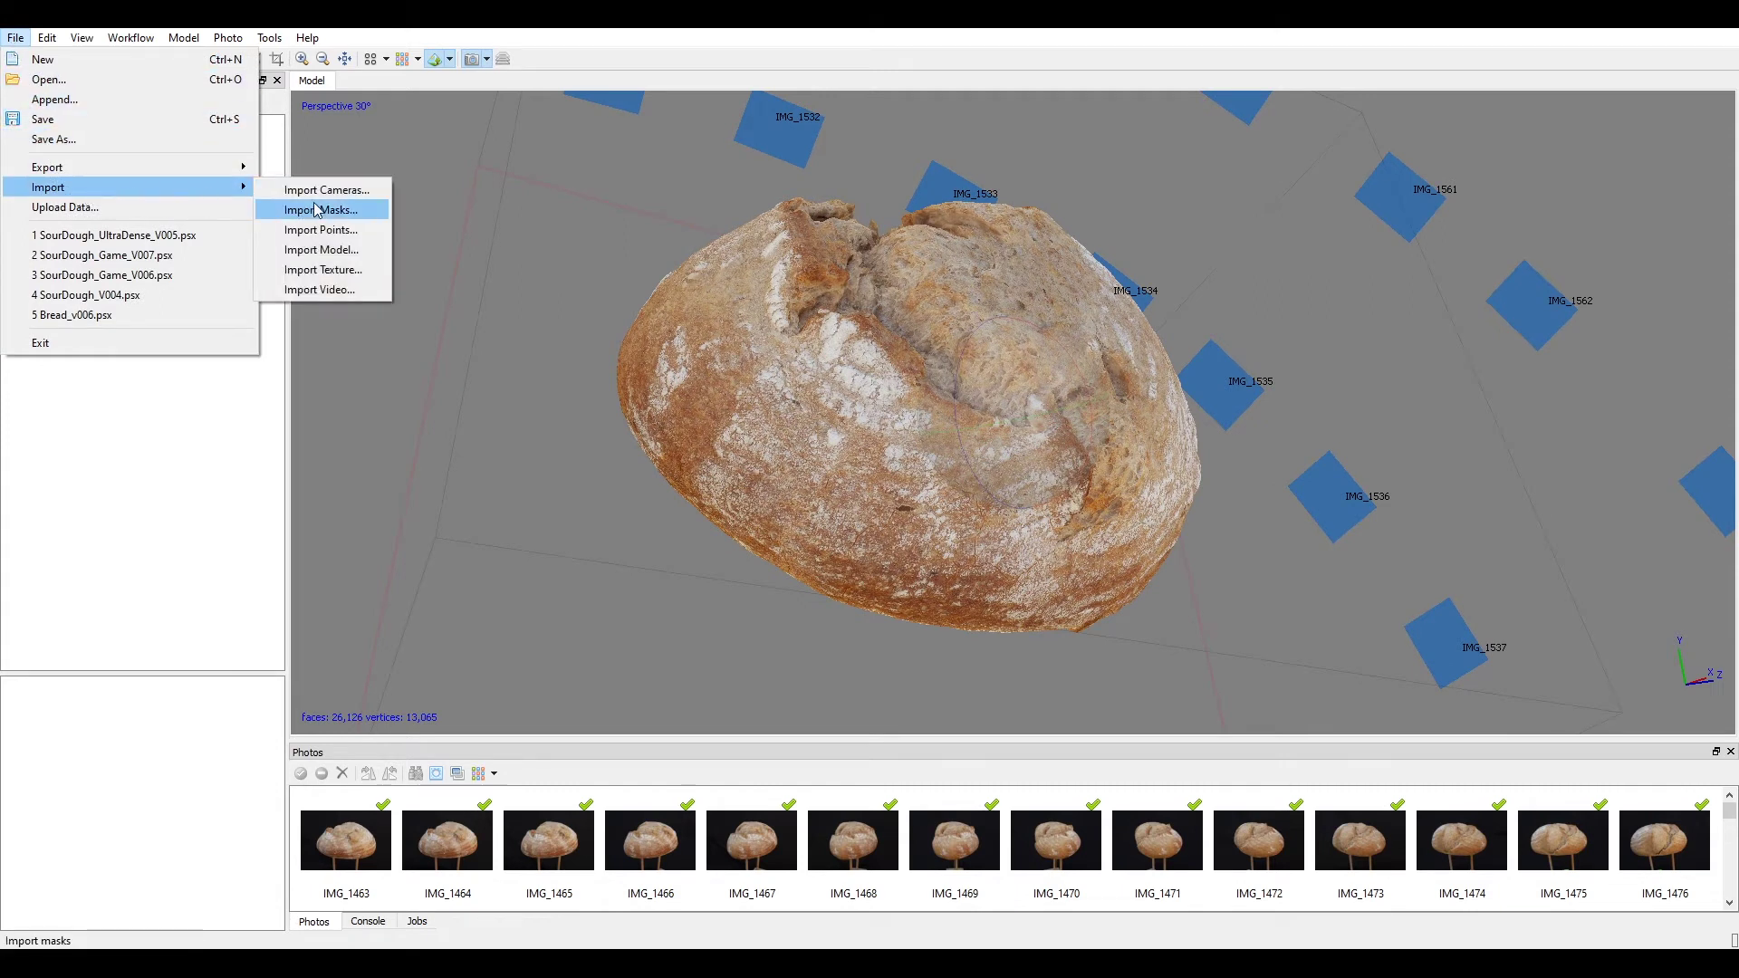
{"action": "left_click", "coordinate": [346, 253]}
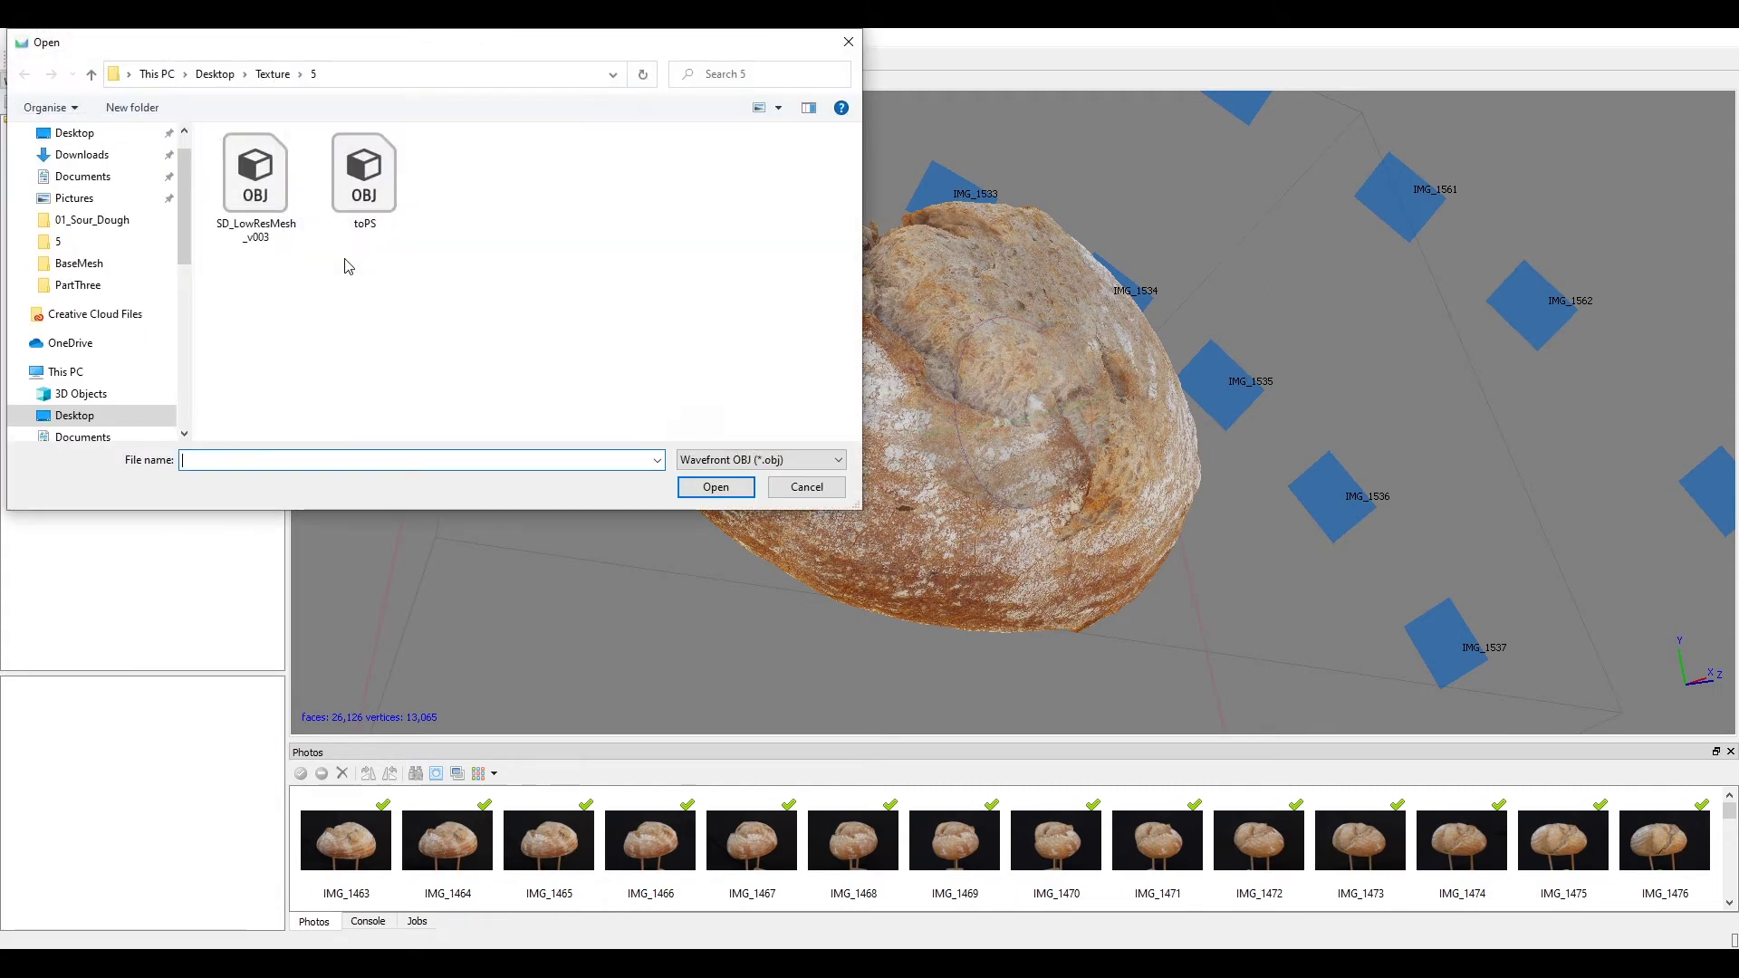
{"action": "scroll", "coordinate": [113, 358], "scroll_direction": "down", "scroll_amount": 1}
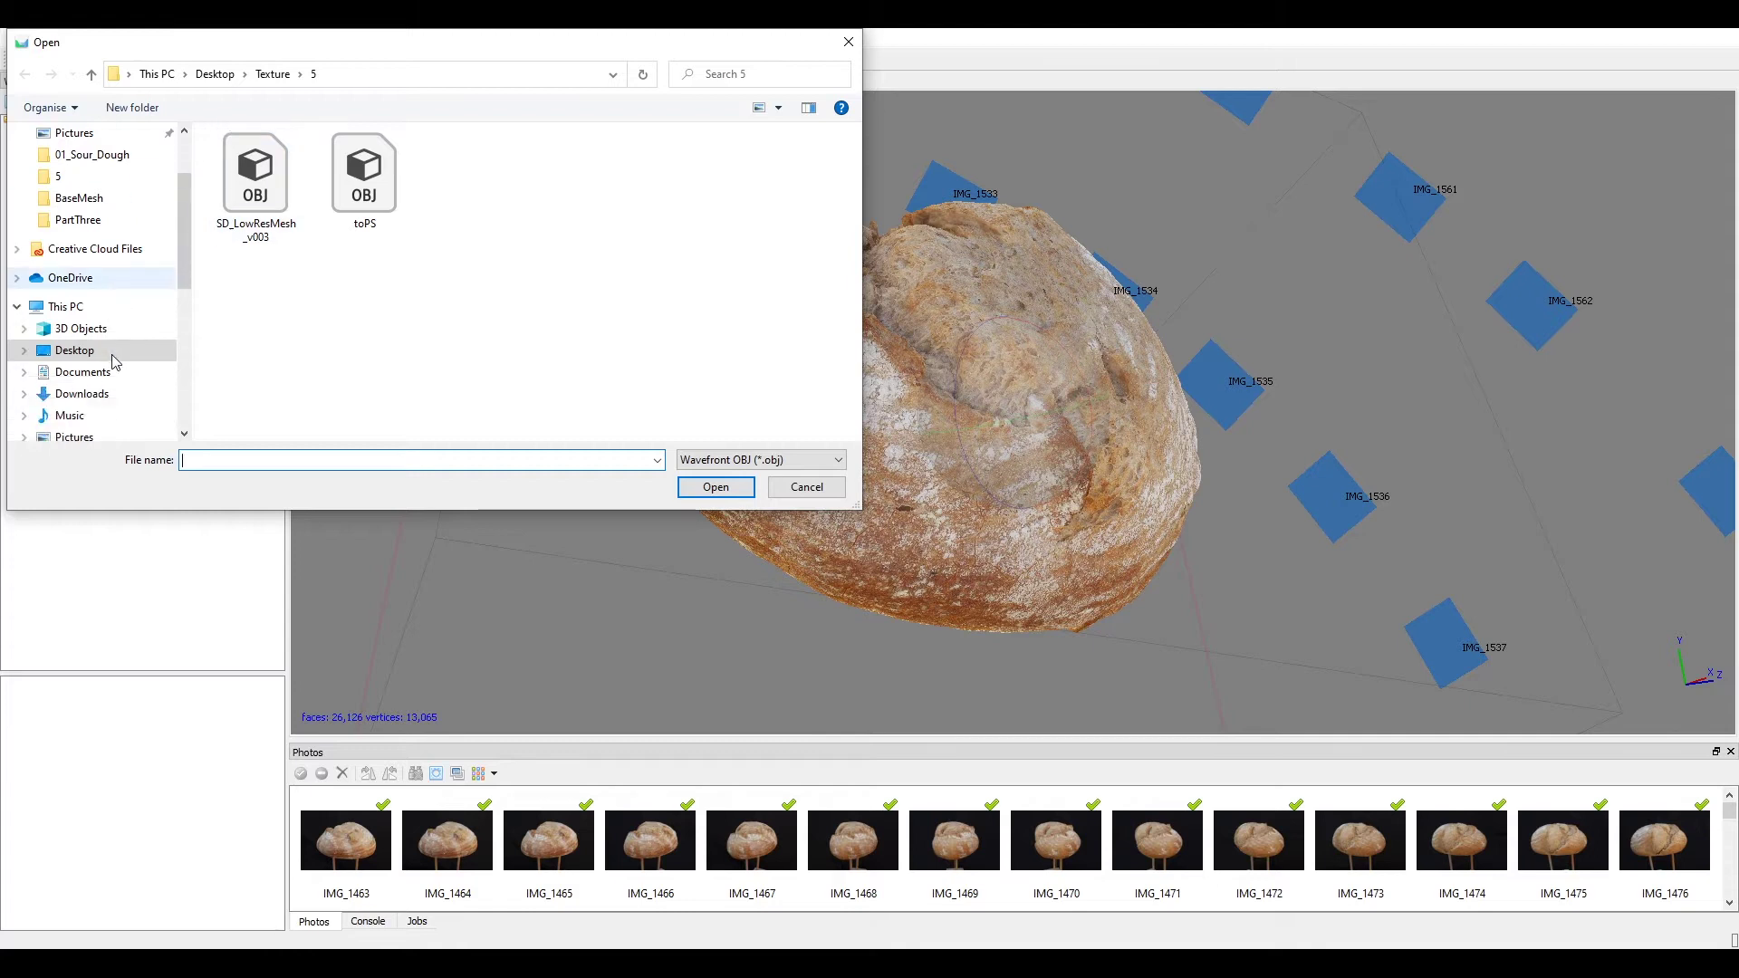
{"action": "scroll", "coordinate": [113, 346], "scroll_direction": "down", "scroll_amount": 1}
{"action": "scroll", "coordinate": [113, 340], "scroll_direction": "up", "scroll_amount": 1}
{"action": "left_click", "coordinate": [122, 284]}
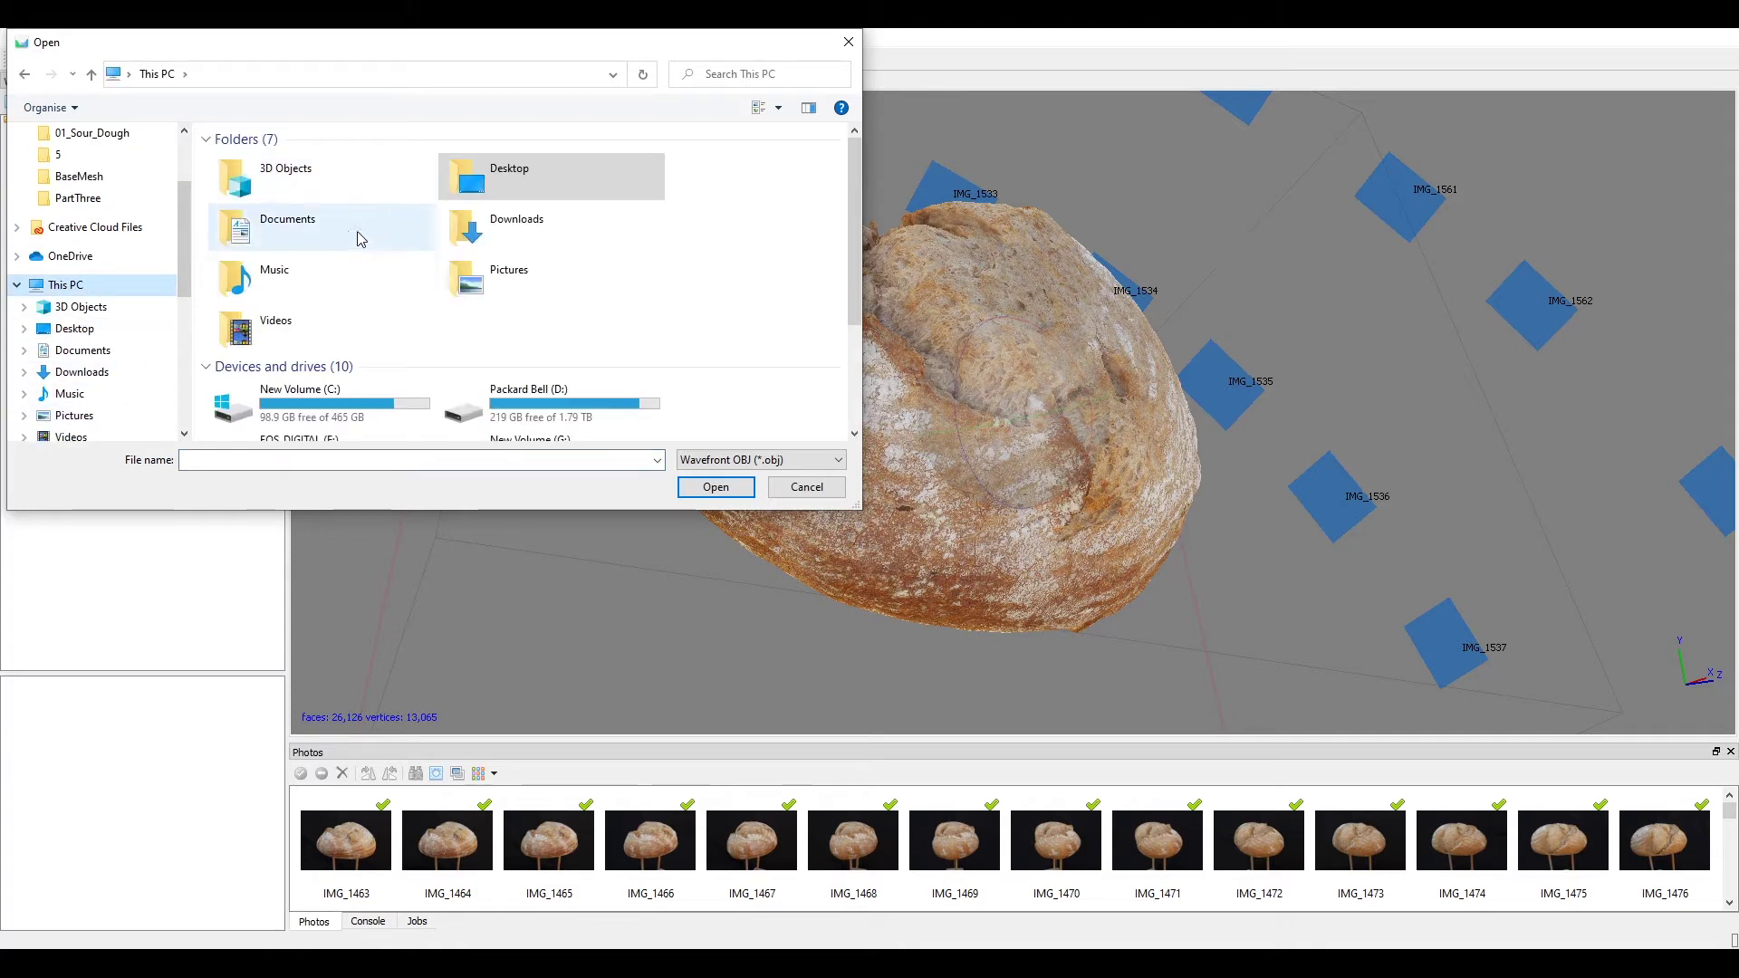
{"action": "scroll", "coordinate": [517, 350], "scroll_direction": "down", "scroll_amount": 1}
{"action": "double_click", "coordinate": [527, 266]}
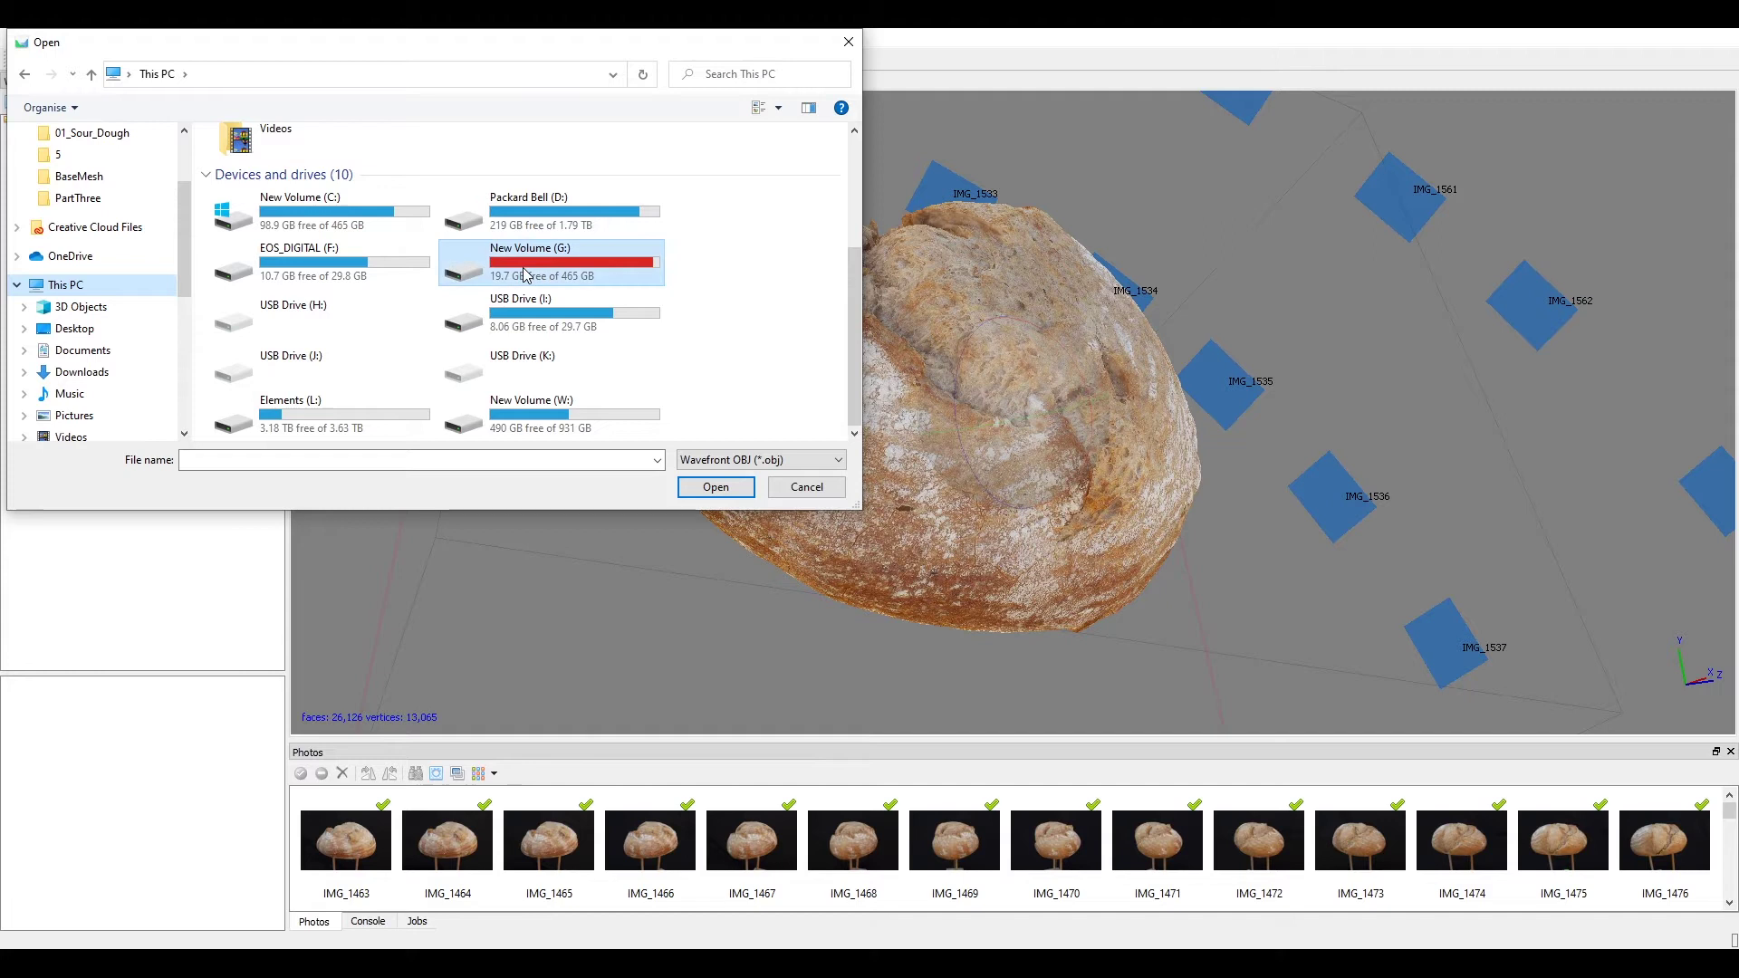
{"action": "double_click", "coordinate": [239, 163]}
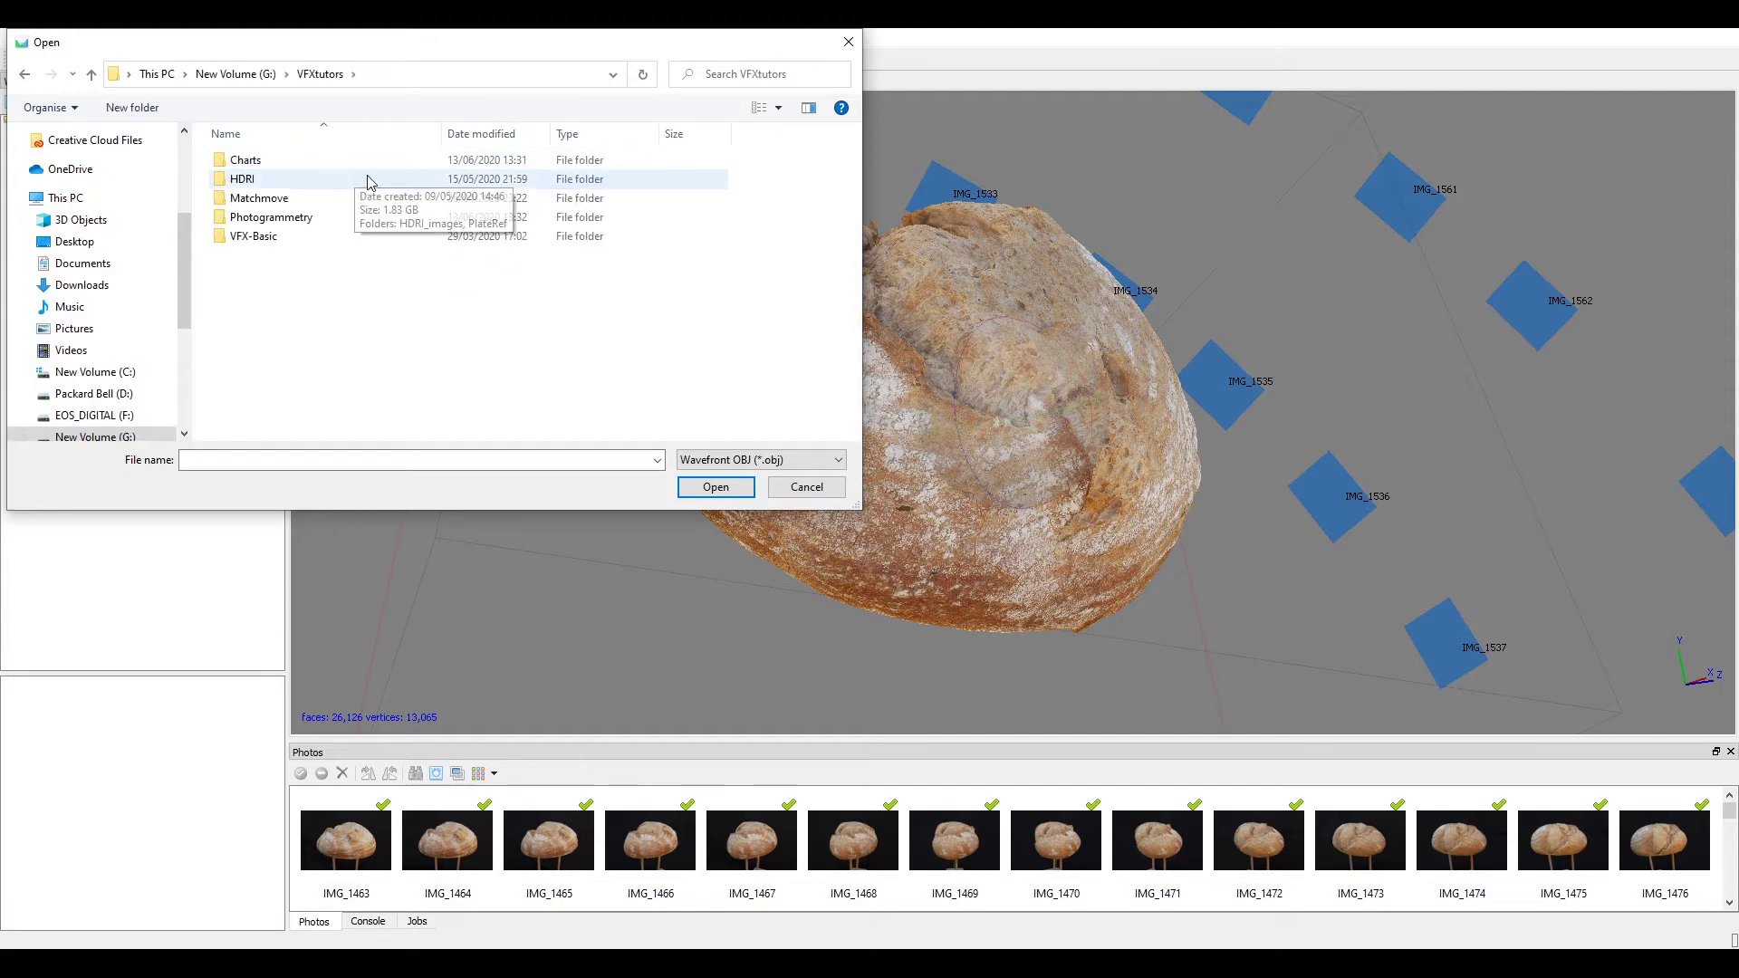
{"action": "double_click", "coordinate": [279, 218]}
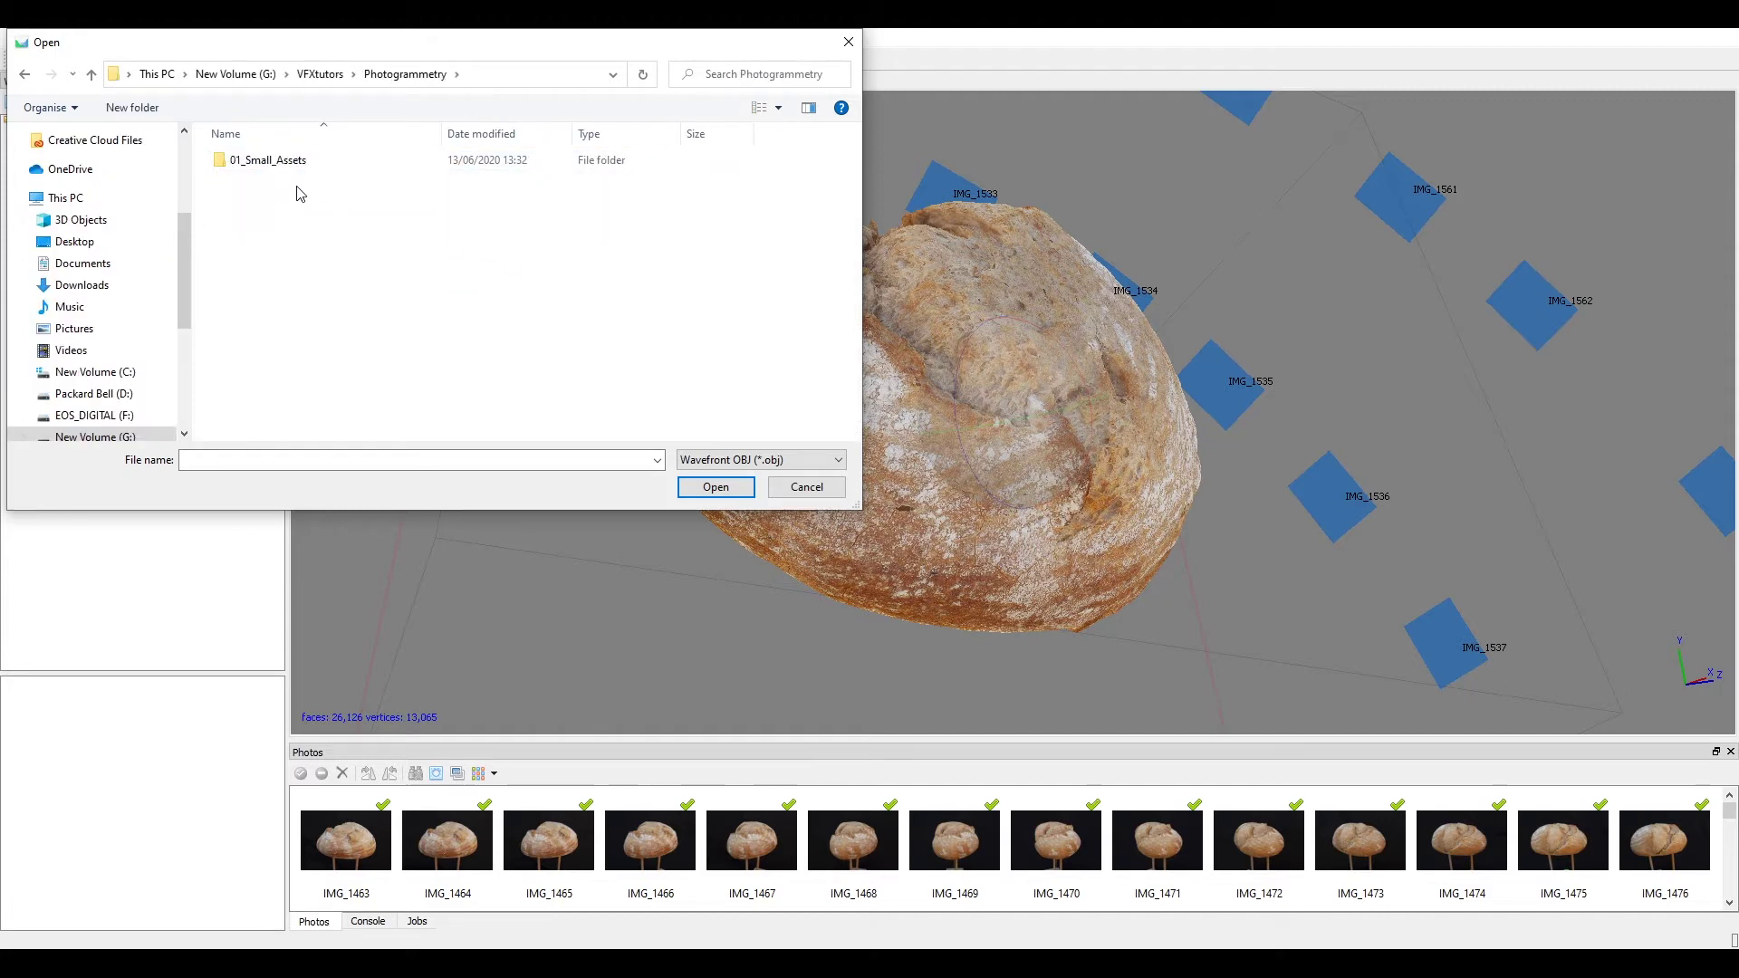
{"action": "double_click", "coordinate": [300, 165]}
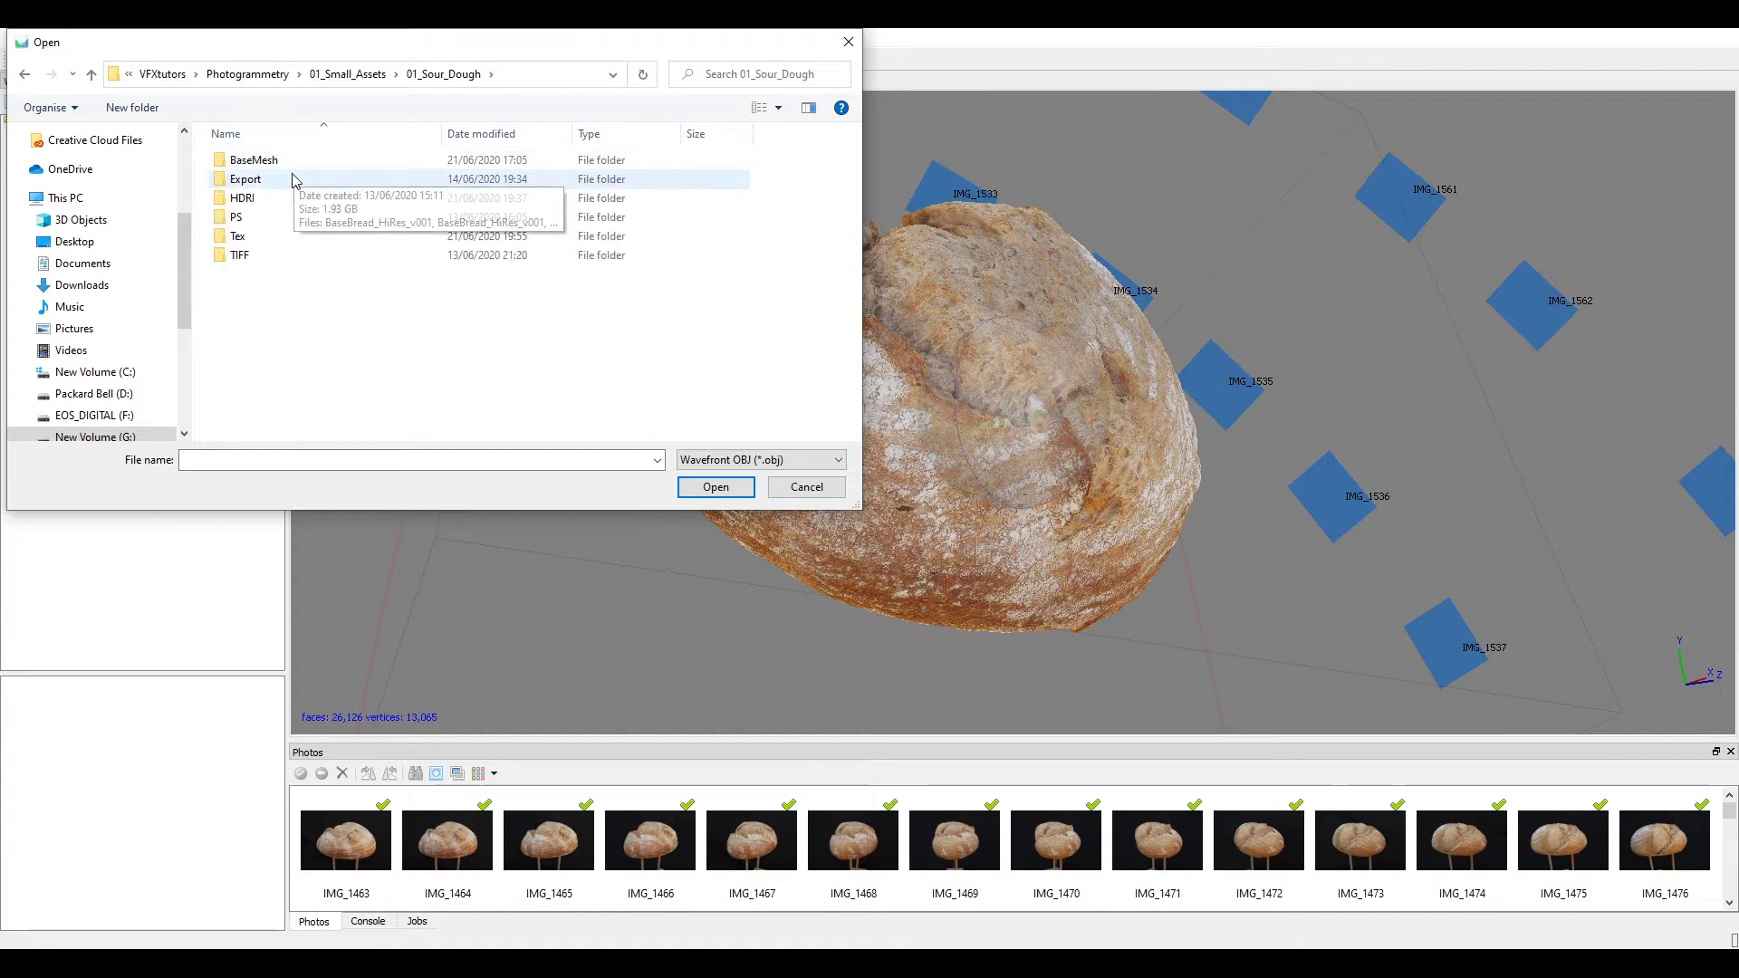
{"action": "double_click", "coordinate": [269, 238]}
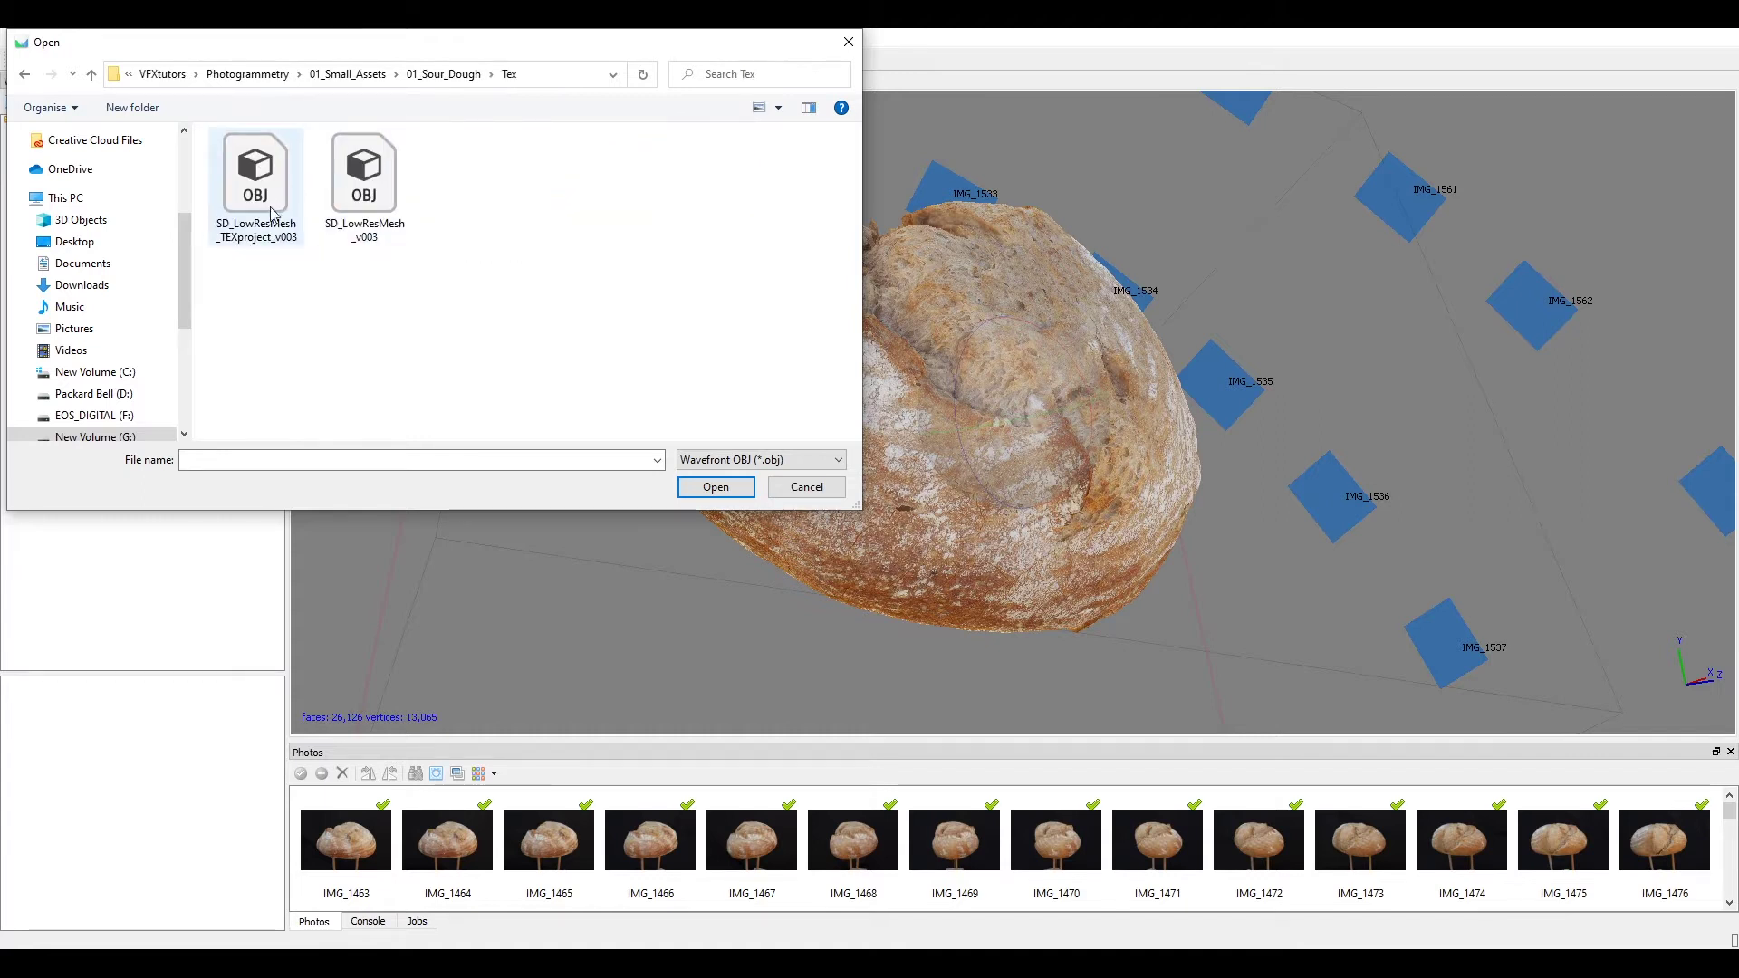
Step: Open SD_LowResMesh_TEXproject_v003.obj and confirm it replaces the existing model
{"action": "left_click", "coordinate": [268, 239]}
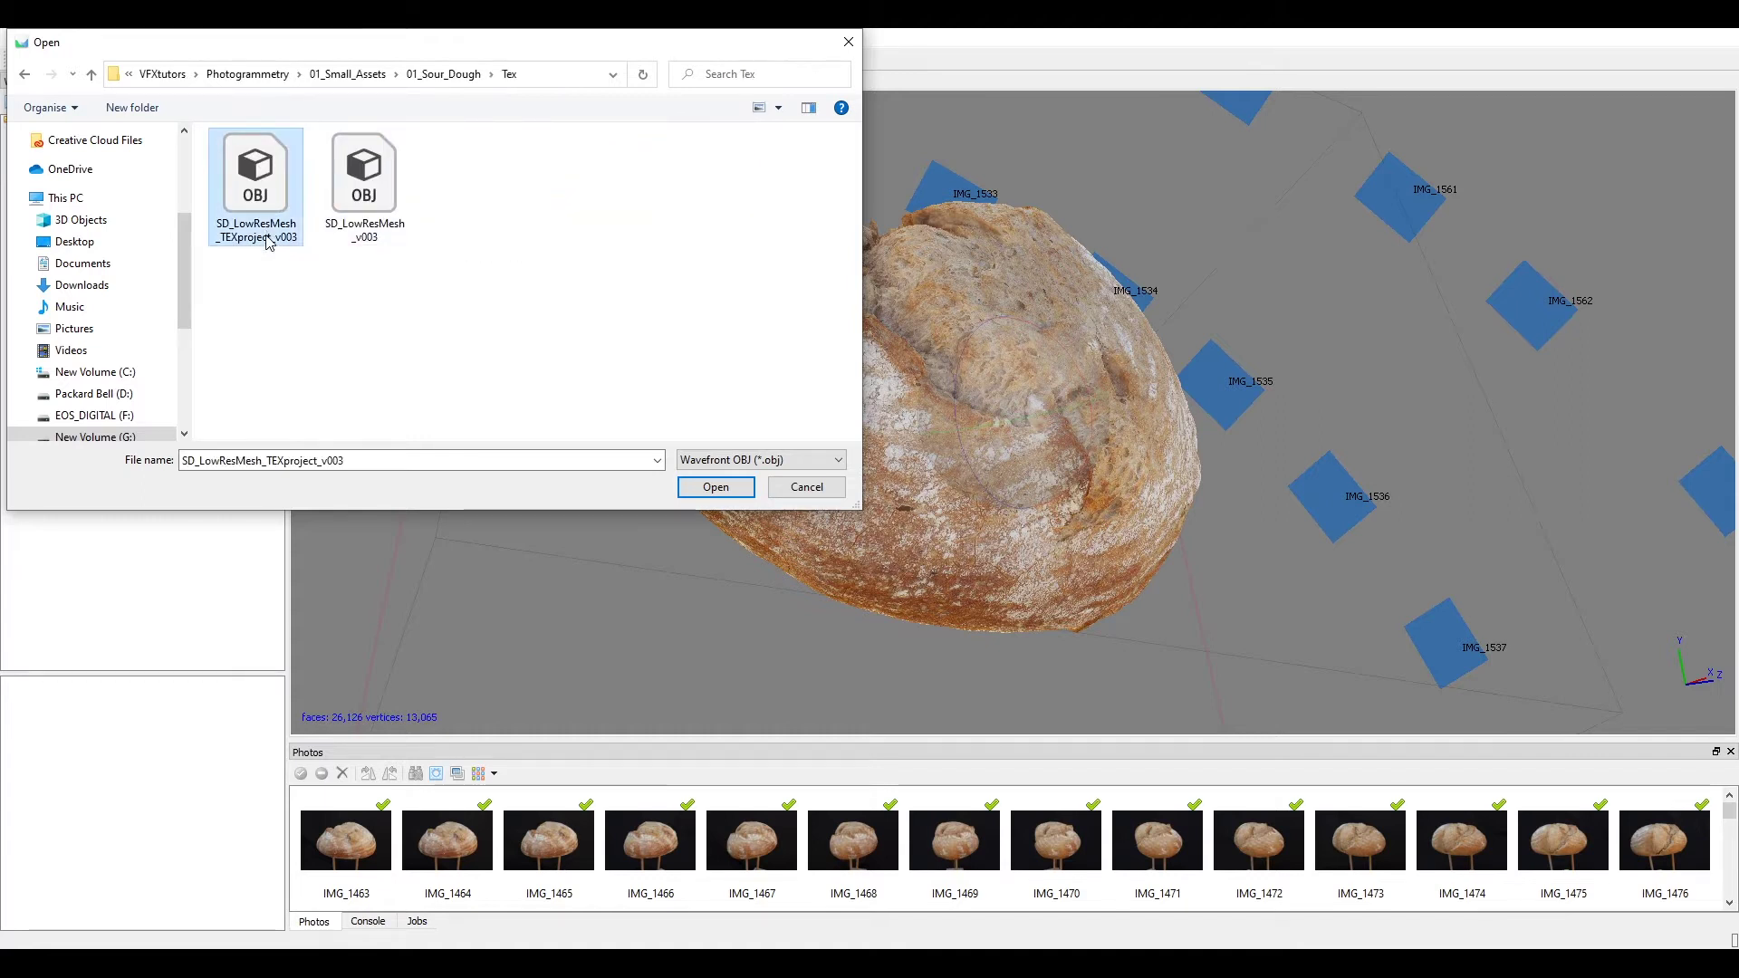
{"action": "left_click", "coordinate": [718, 489]}
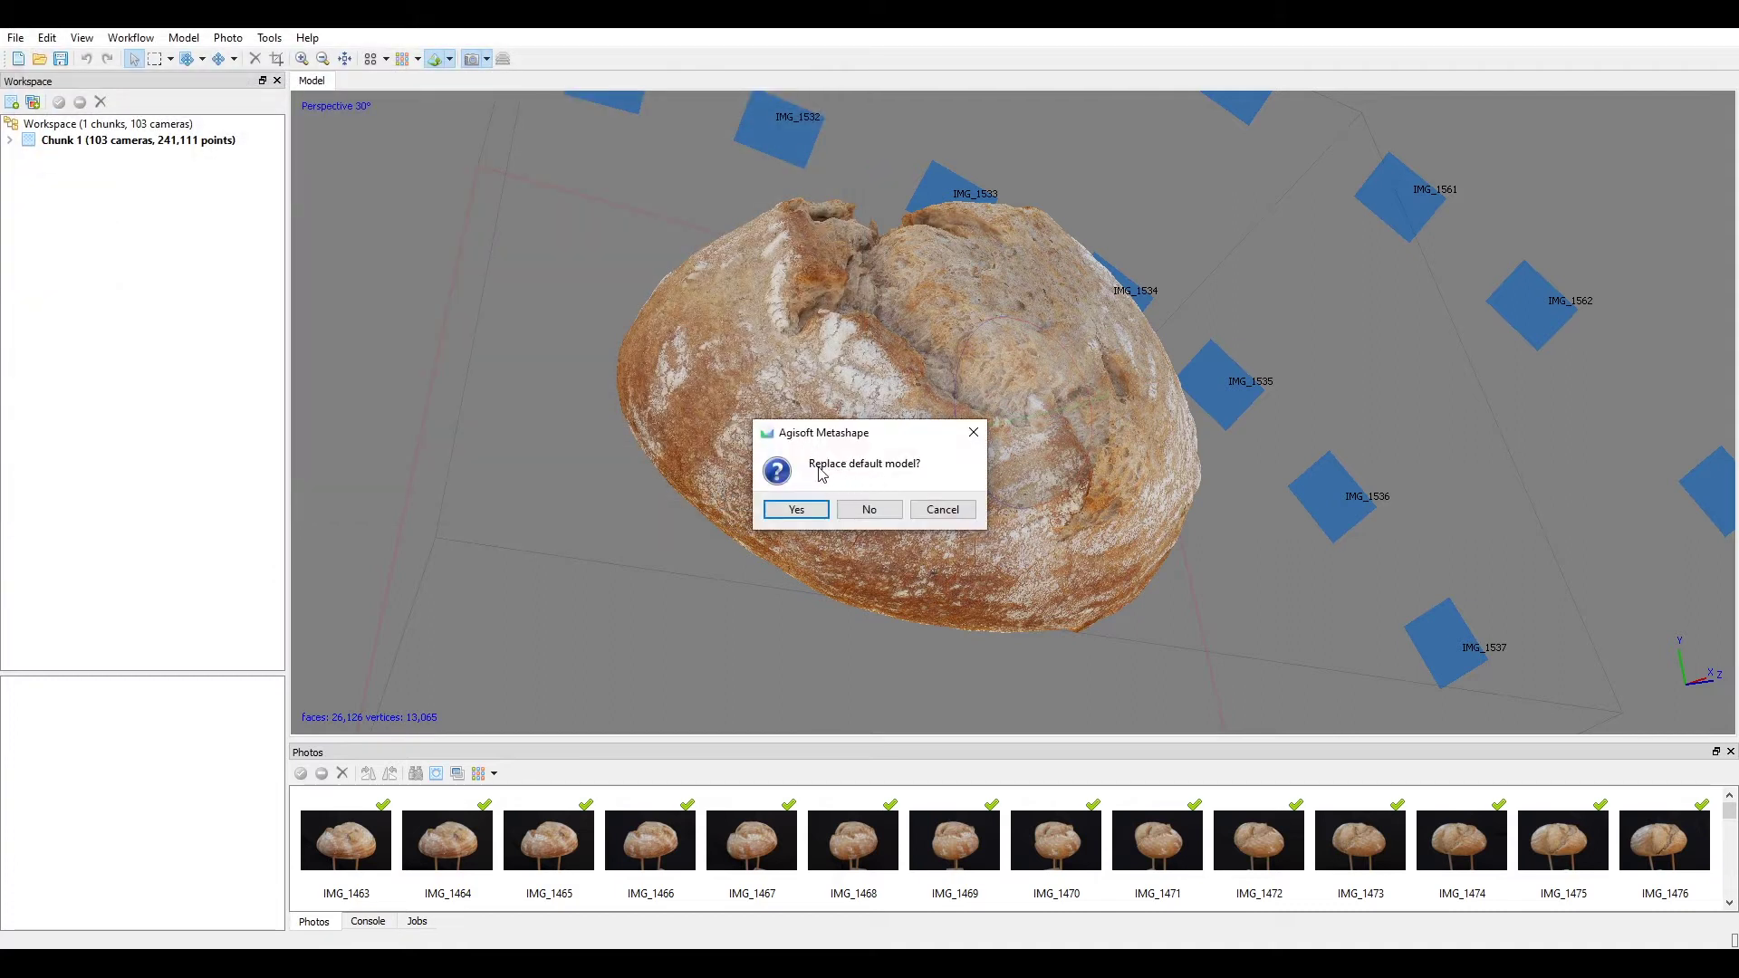
{"action": "left_click", "coordinate": [796, 509]}
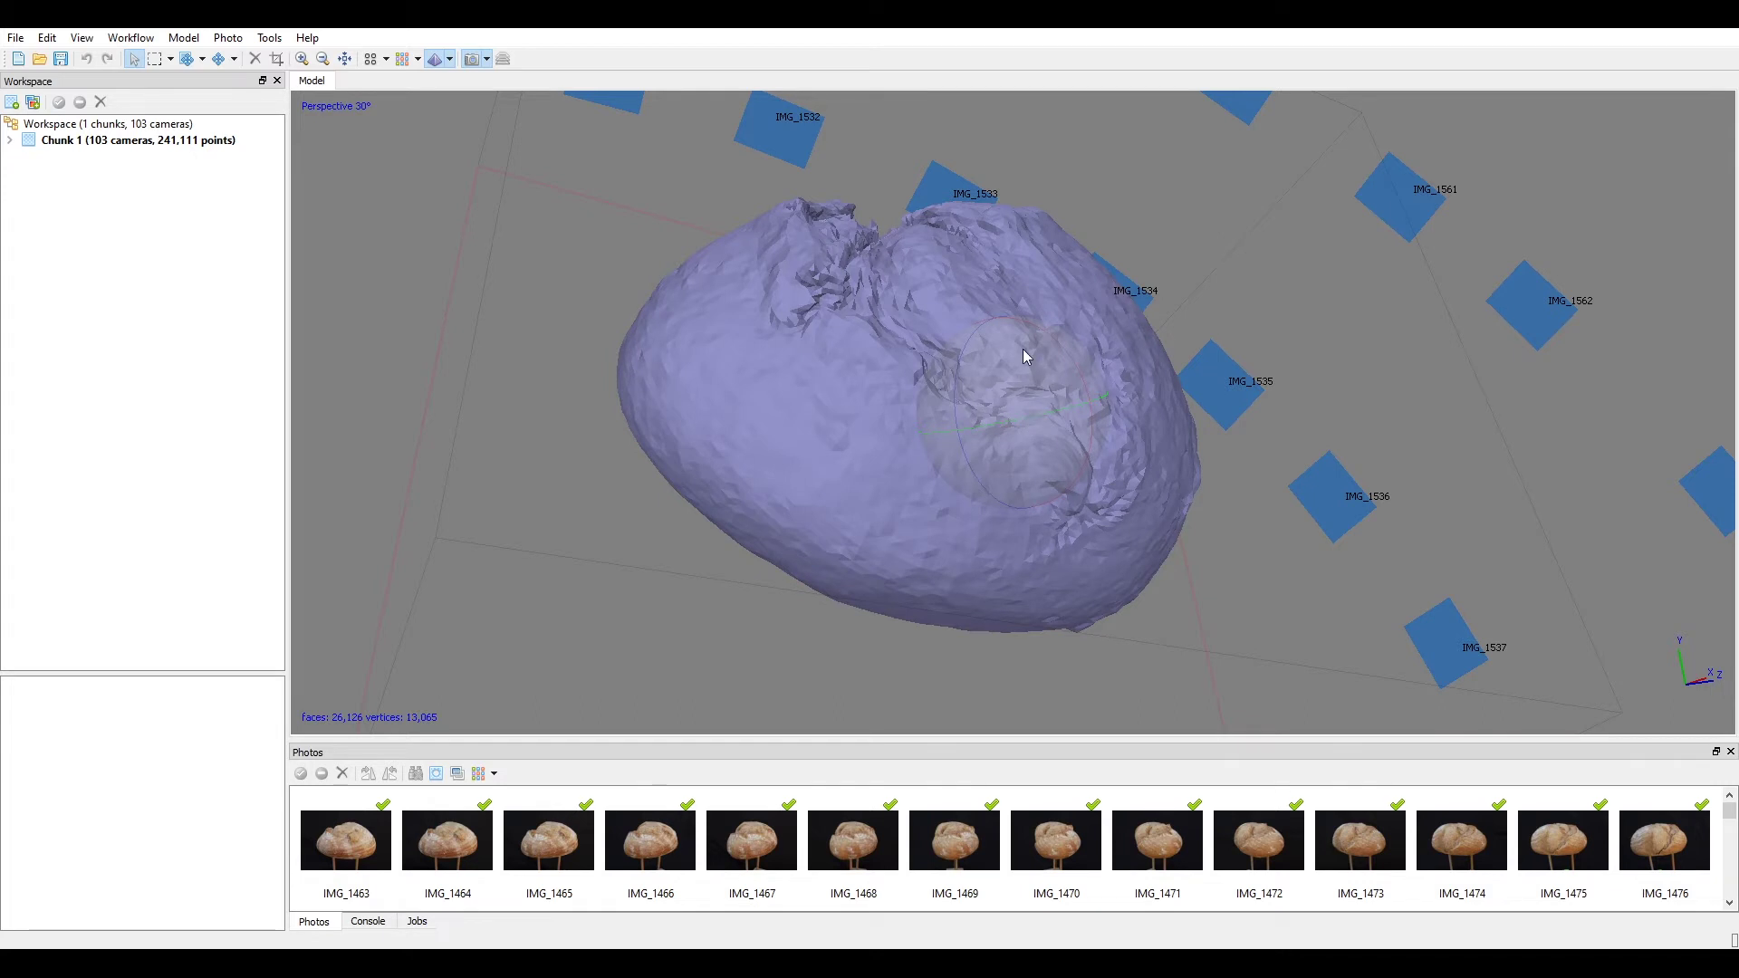
{"action": "mouse_move", "coordinate": [1029, 355]}
{"action": "left_mouse_down"}
{"action": "mouse_move", "coordinate": [1005, 391]}
{"action": "mouse_move", "coordinate": [1030, 393]}
{"action": "mouse_move", "coordinate": [985, 338]}
{"action": "mouse_move", "coordinate": [1048, 420]}
{"action": "mouse_move", "coordinate": [1005, 473]}
{"action": "left_mouse_up"}
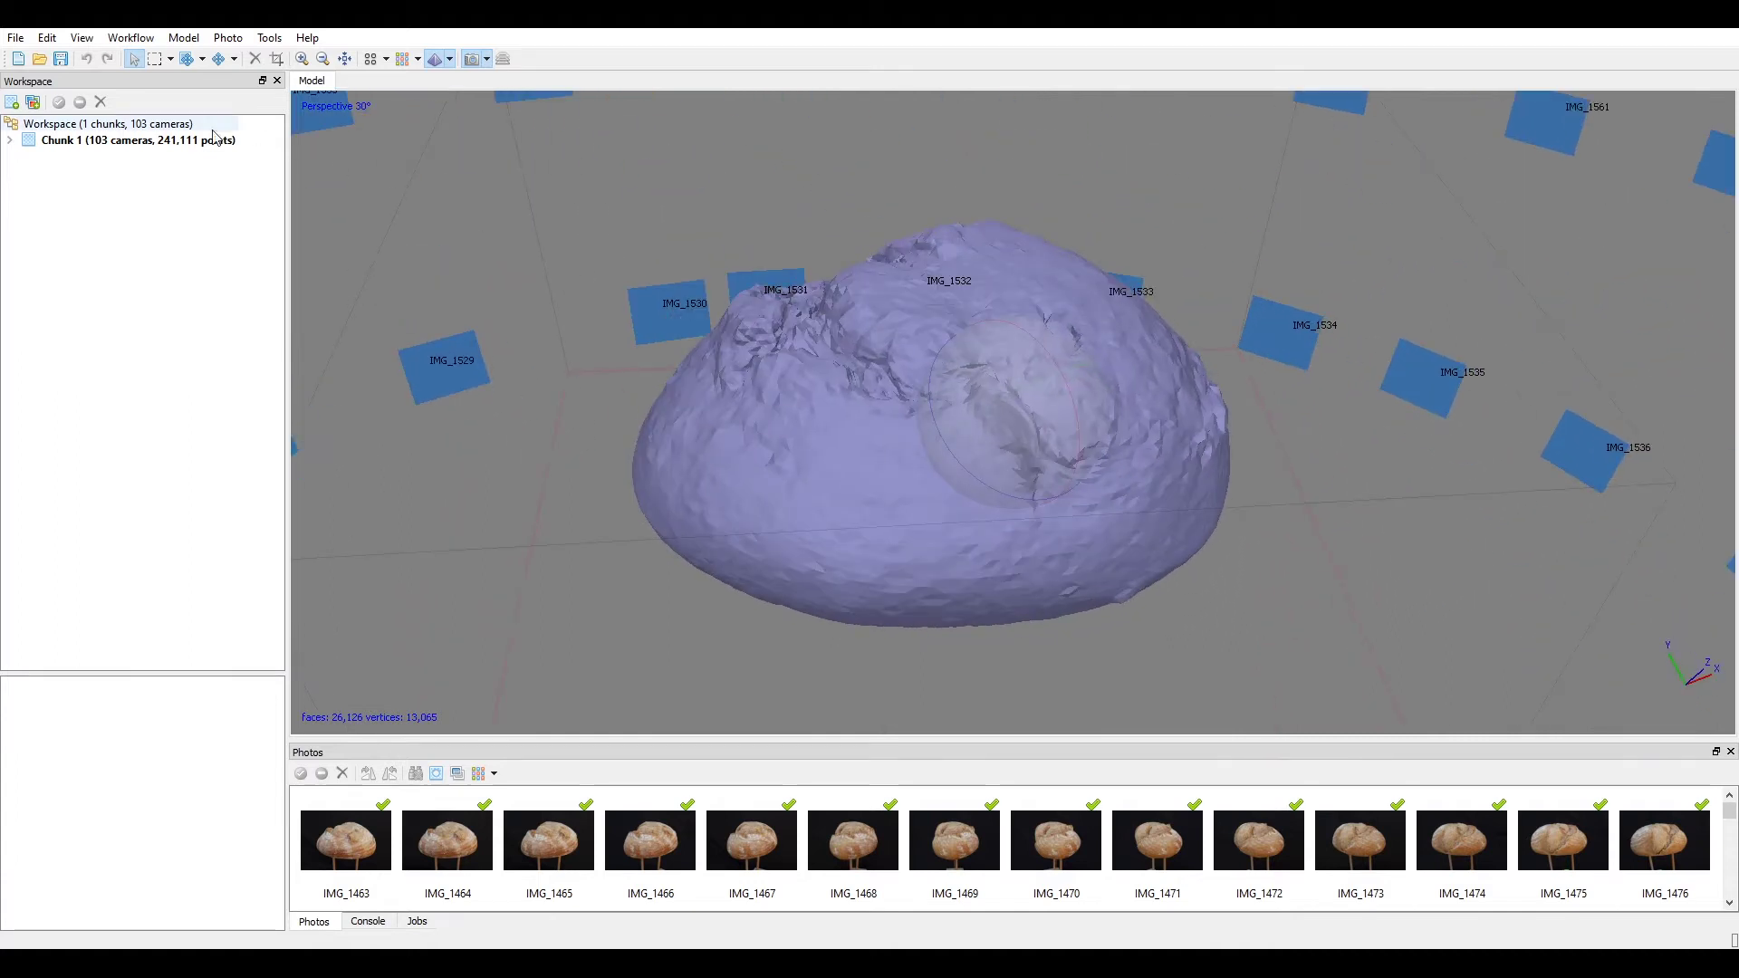
Step: Build an 8000-px Diffuse map from Images using Keep uv mapping and Mosaic blending
{"action": "left_click", "coordinate": [120, 41]}
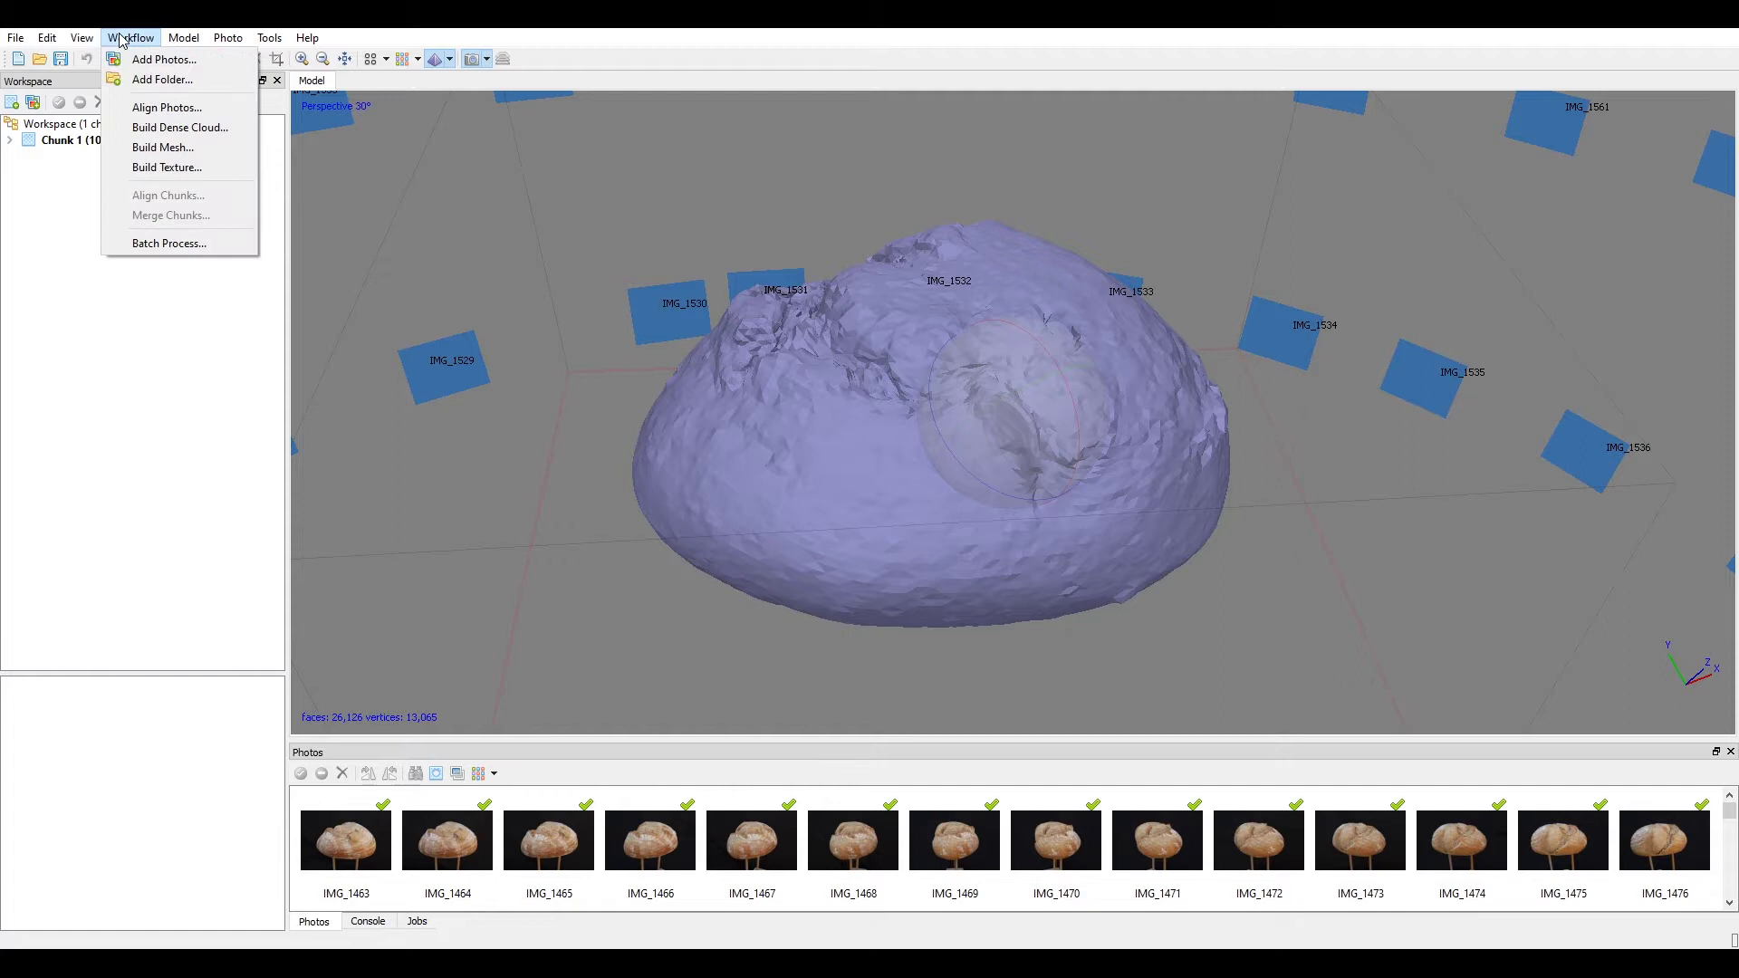
{"action": "left_click", "coordinate": [178, 168]}
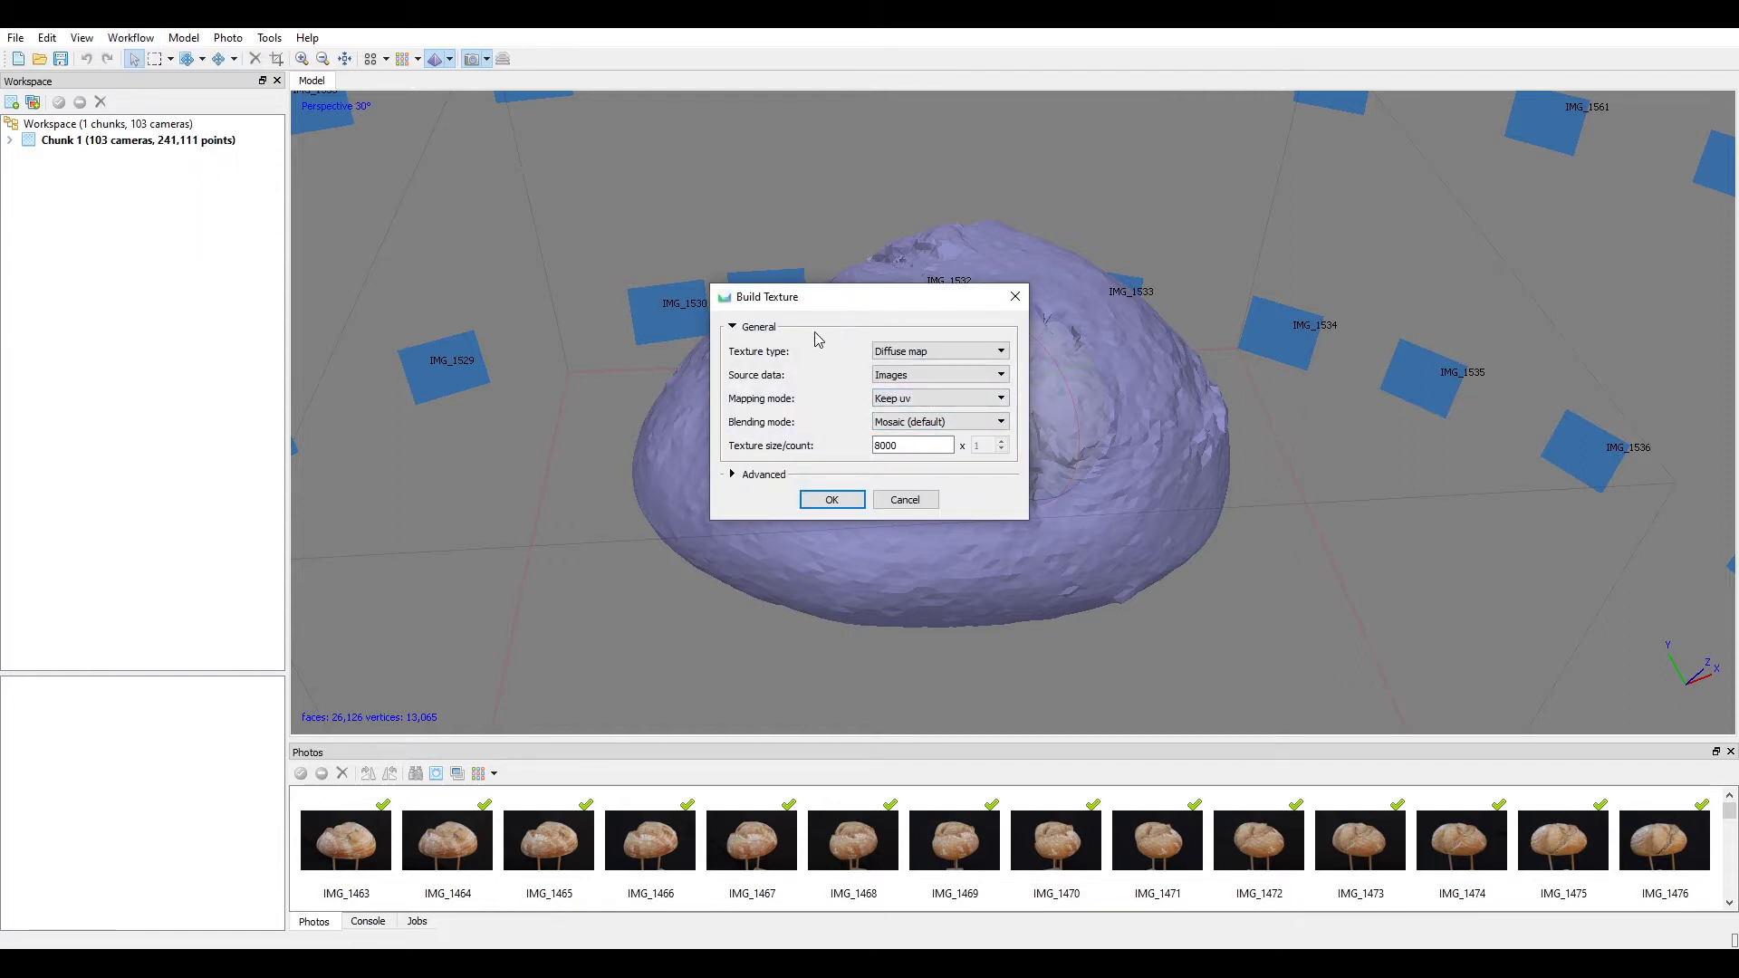
{"action": "left_click", "coordinate": [933, 352]}
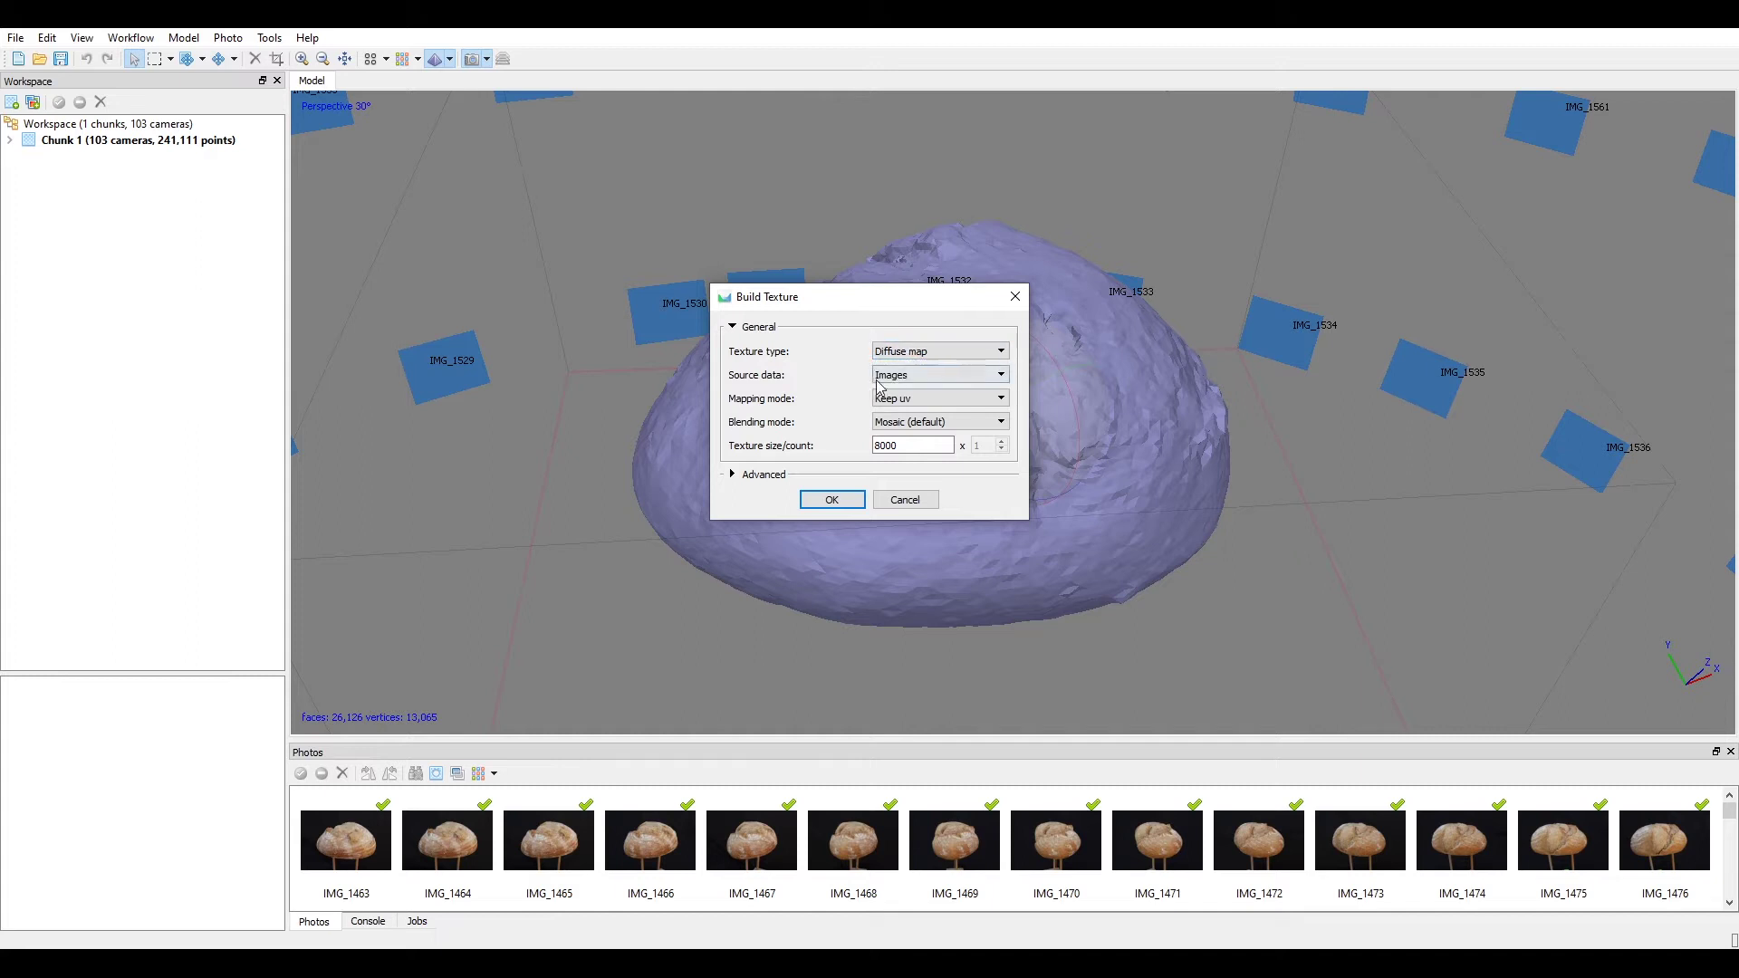
{"action": "left_click", "coordinate": [913, 377]}
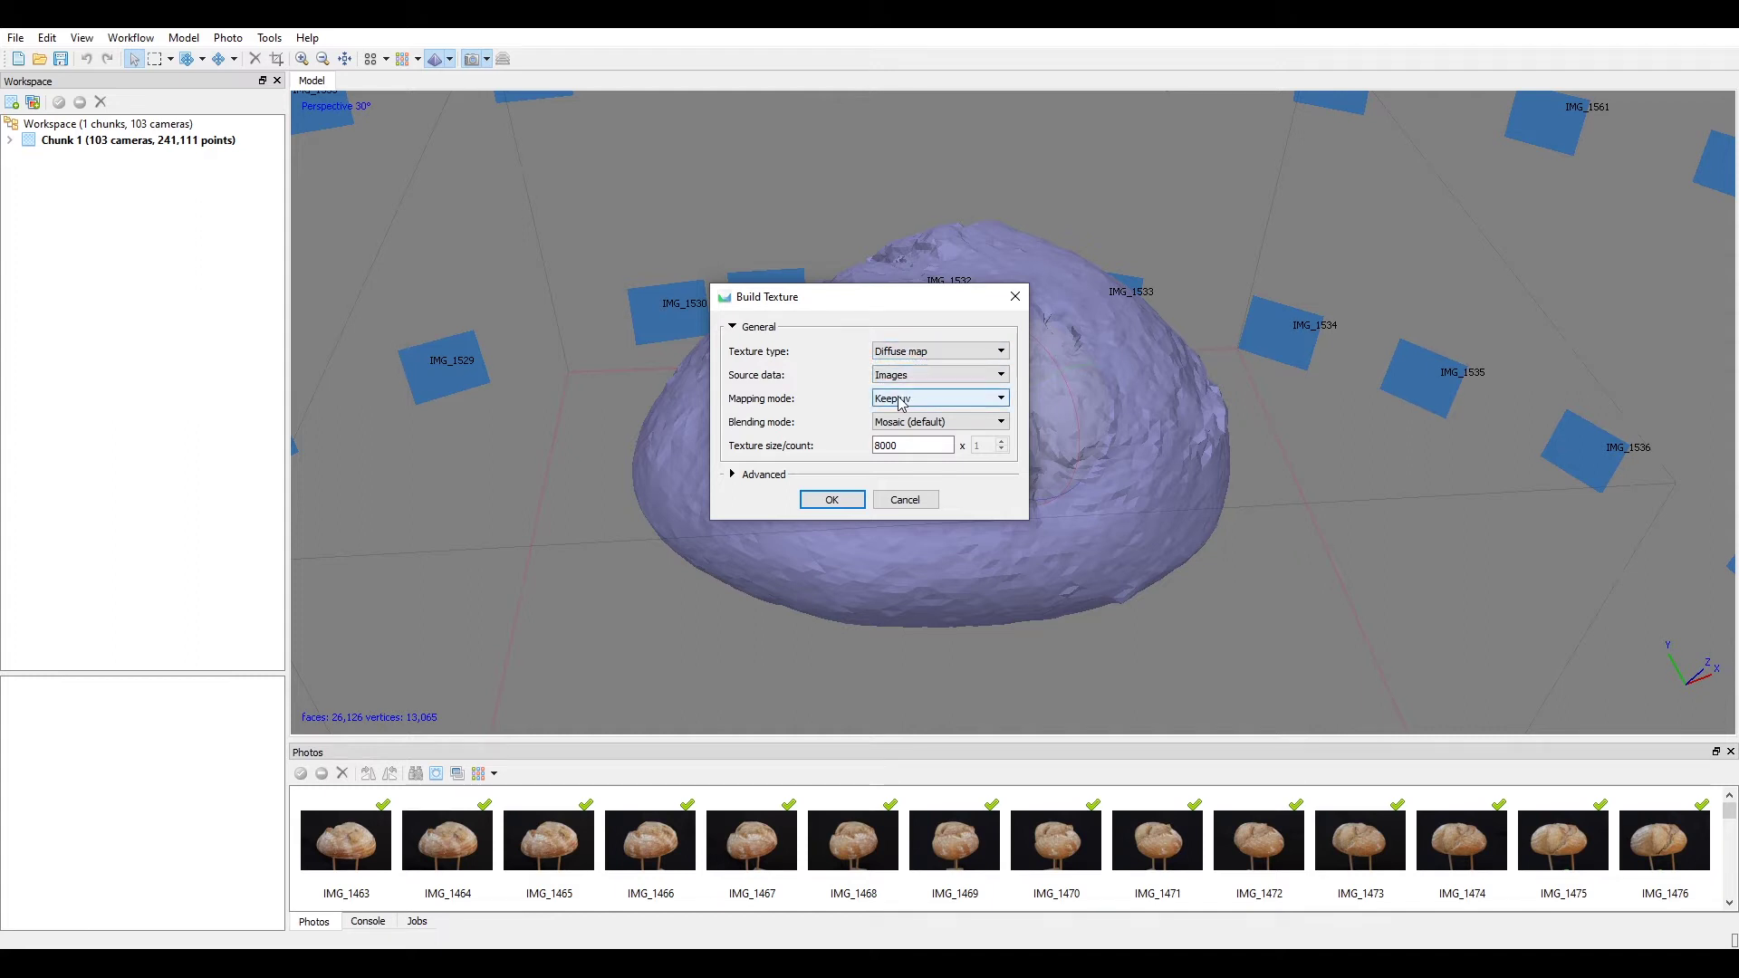
{"action": "left_click", "coordinate": [899, 401]}
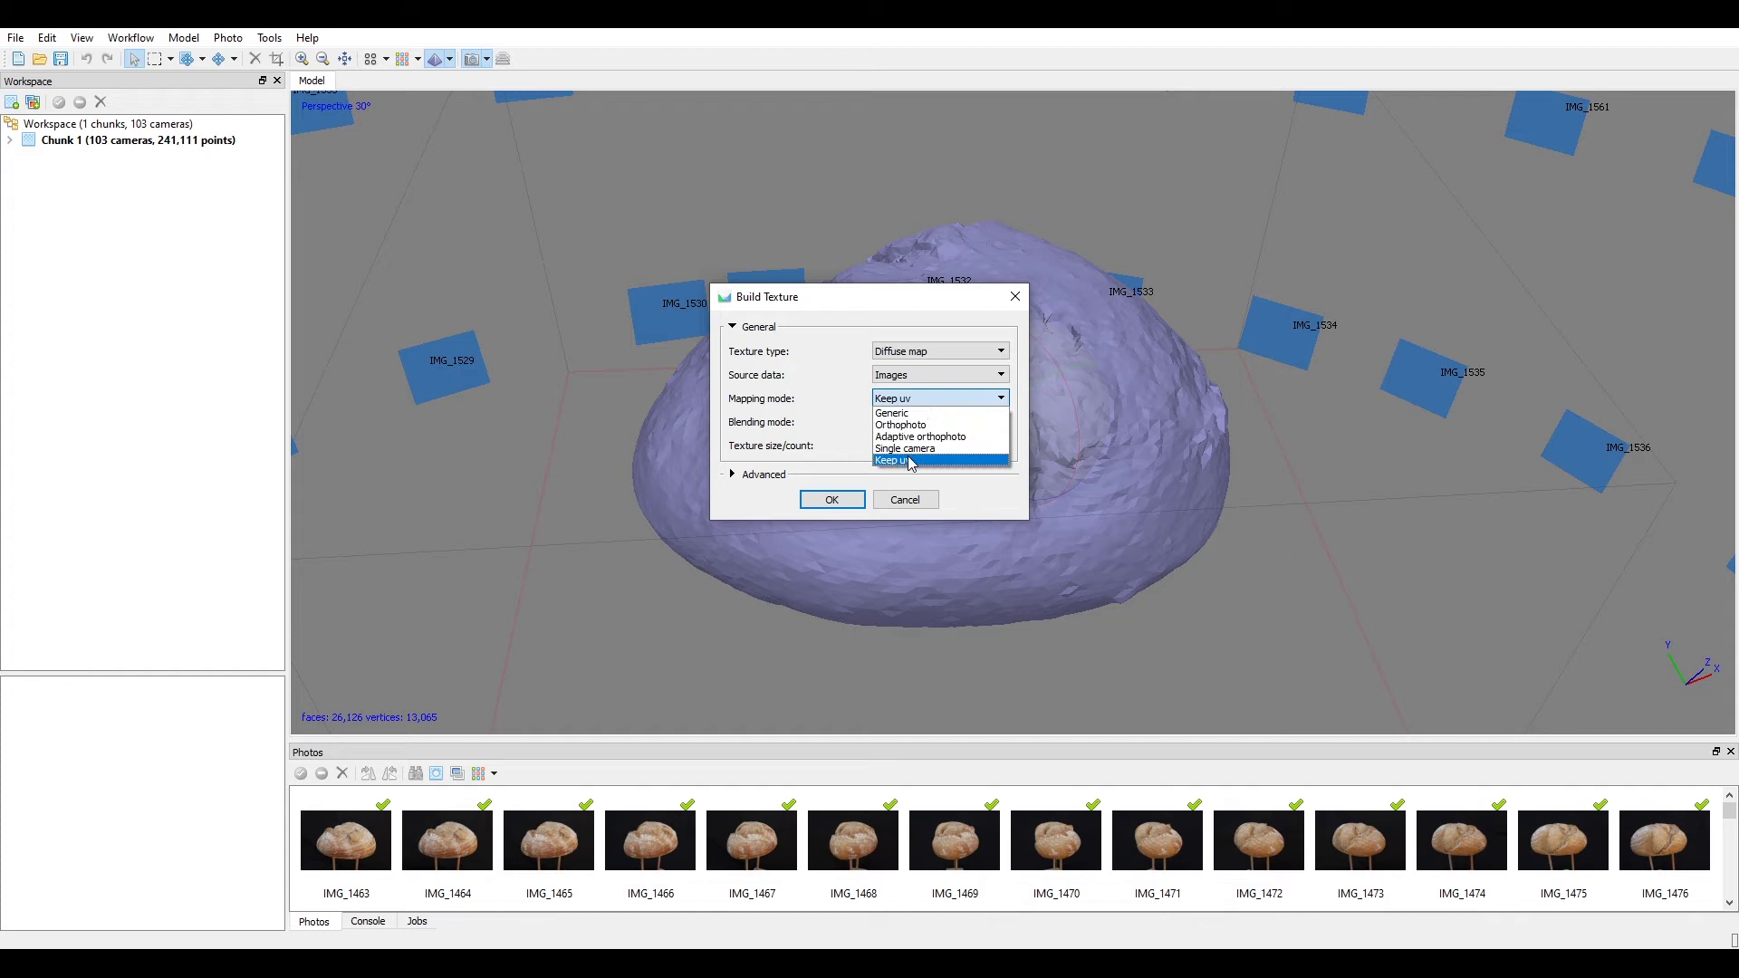
{"action": "left_click", "coordinate": [909, 464]}
{"action": "type", "text": "8000"}
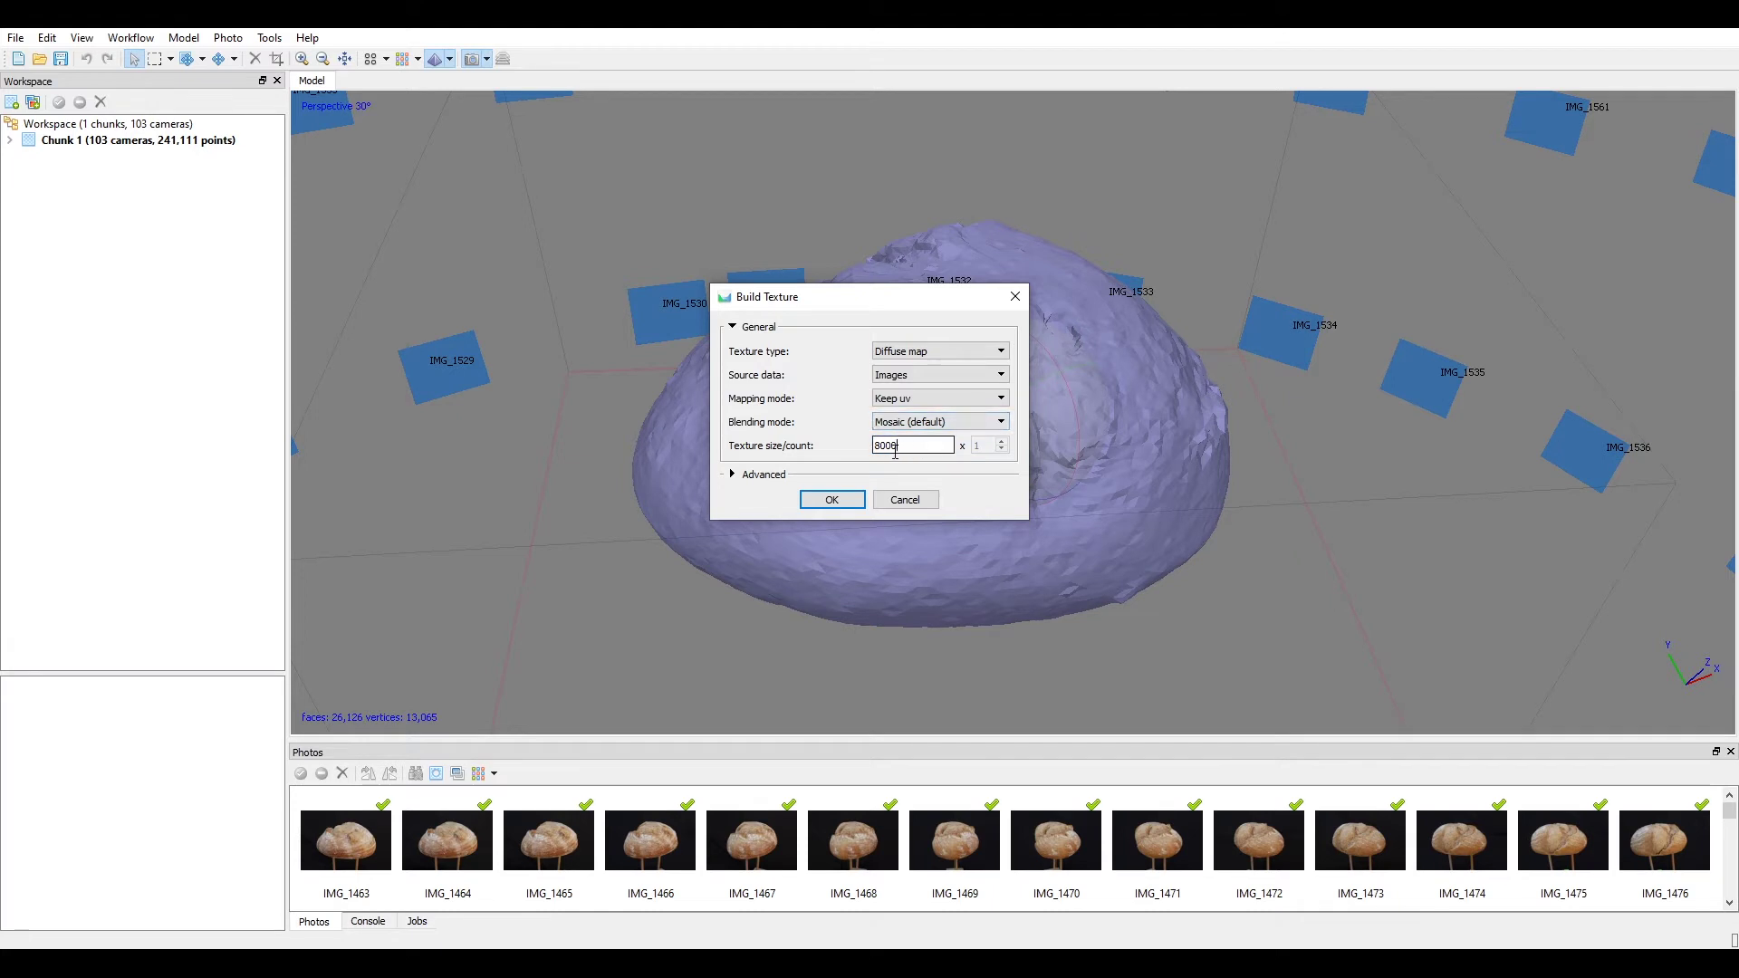
{"action": "left_click", "coordinate": [838, 507]}
{"action": "left_click", "coordinate": [835, 503]}
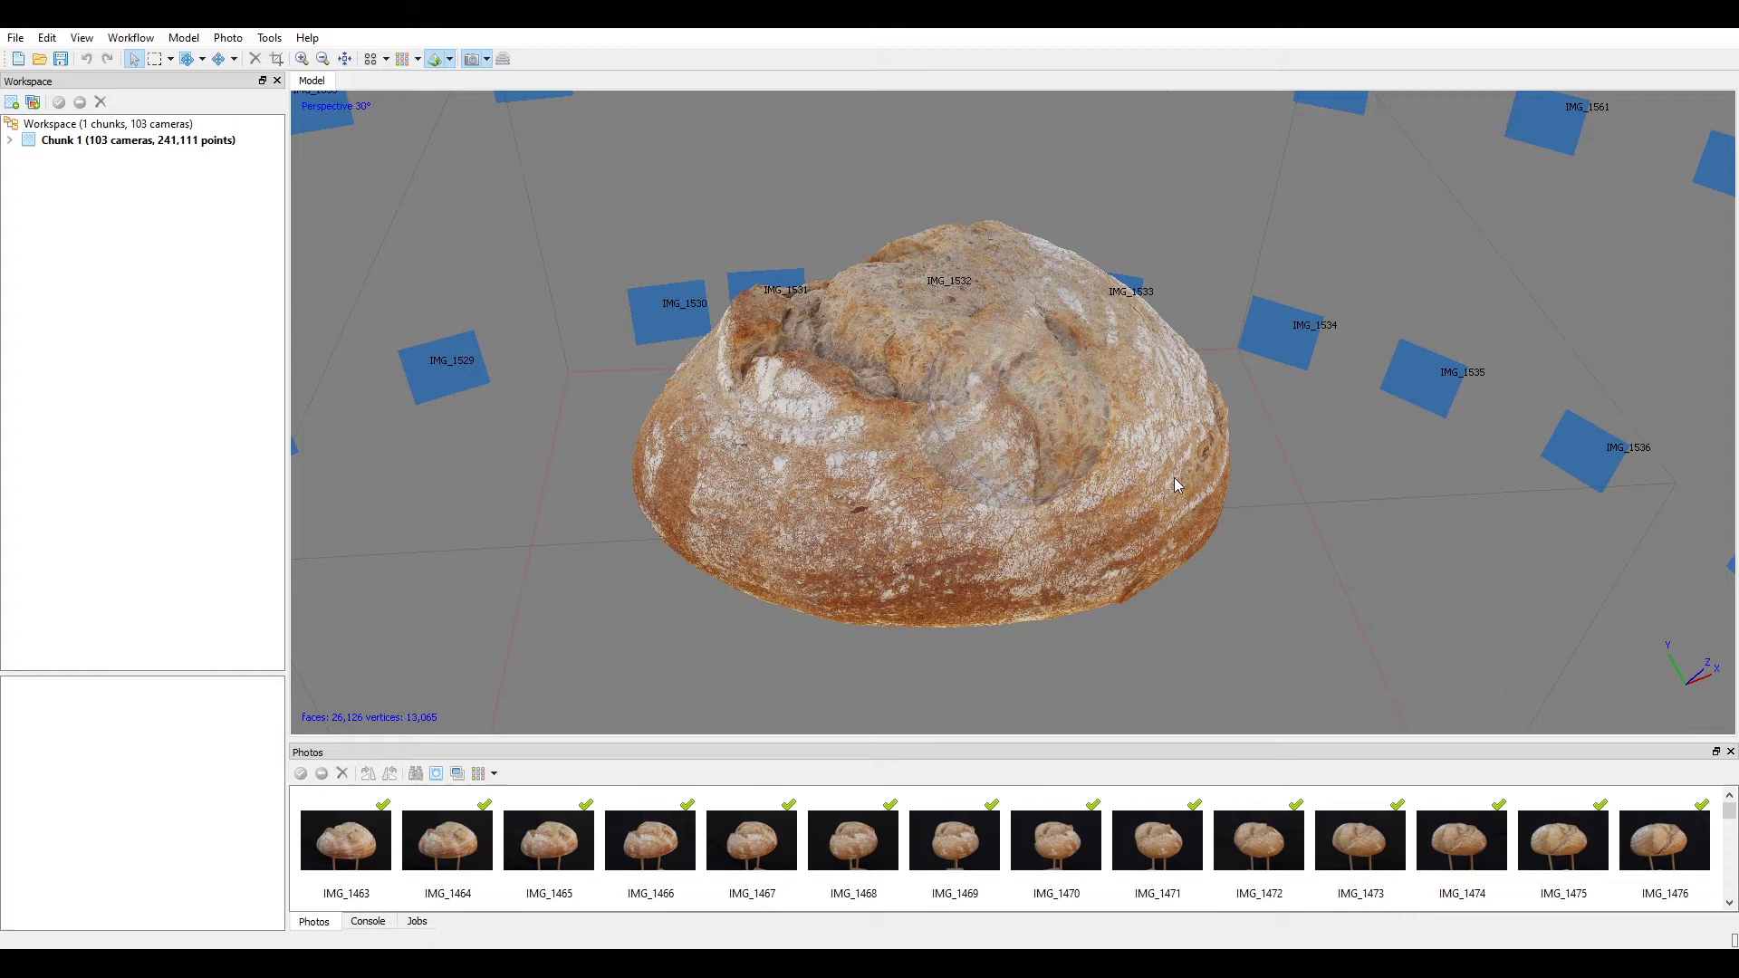
Step: Orbit the newly textured low-res bread mesh, then open the File menu
{"action": "mouse_move", "coordinate": [1013, 459]}
{"action": "left_mouse_down"}
{"action": "mouse_move", "coordinate": [1201, 432]}
{"action": "mouse_move", "coordinate": [1054, 419]}
{"action": "mouse_move", "coordinate": [967, 521]}
{"action": "mouse_move", "coordinate": [992, 441]}
{"action": "mouse_move", "coordinate": [958, 376]}
{"action": "mouse_move", "coordinate": [871, 436]}
{"action": "mouse_move", "coordinate": [930, 568]}
{"action": "mouse_move", "coordinate": [1022, 642]}
{"action": "mouse_move", "coordinate": [1024, 442]}
{"action": "mouse_move", "coordinate": [915, 351]}
{"action": "mouse_move", "coordinate": [986, 421]}
{"action": "mouse_move", "coordinate": [1010, 397]}
{"action": "mouse_move", "coordinate": [1046, 405]}
{"action": "mouse_move", "coordinate": [966, 296]}
{"action": "left_mouse_up"}
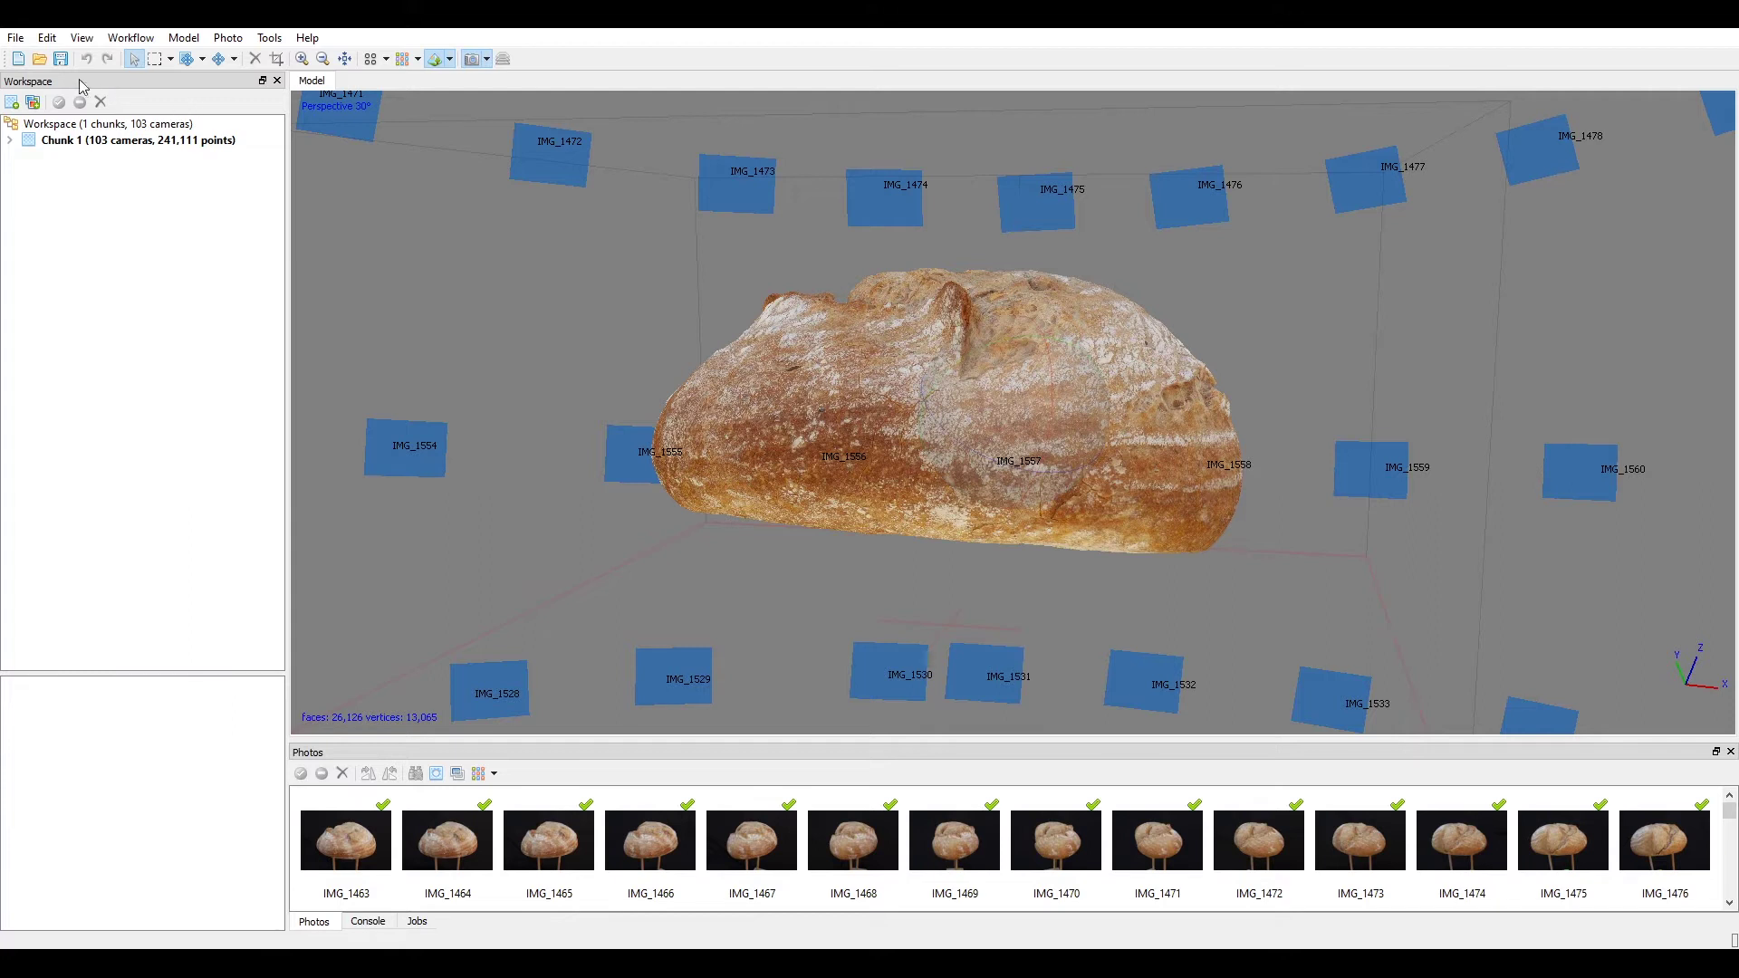
{"action": "left_click", "coordinate": [16, 37]}
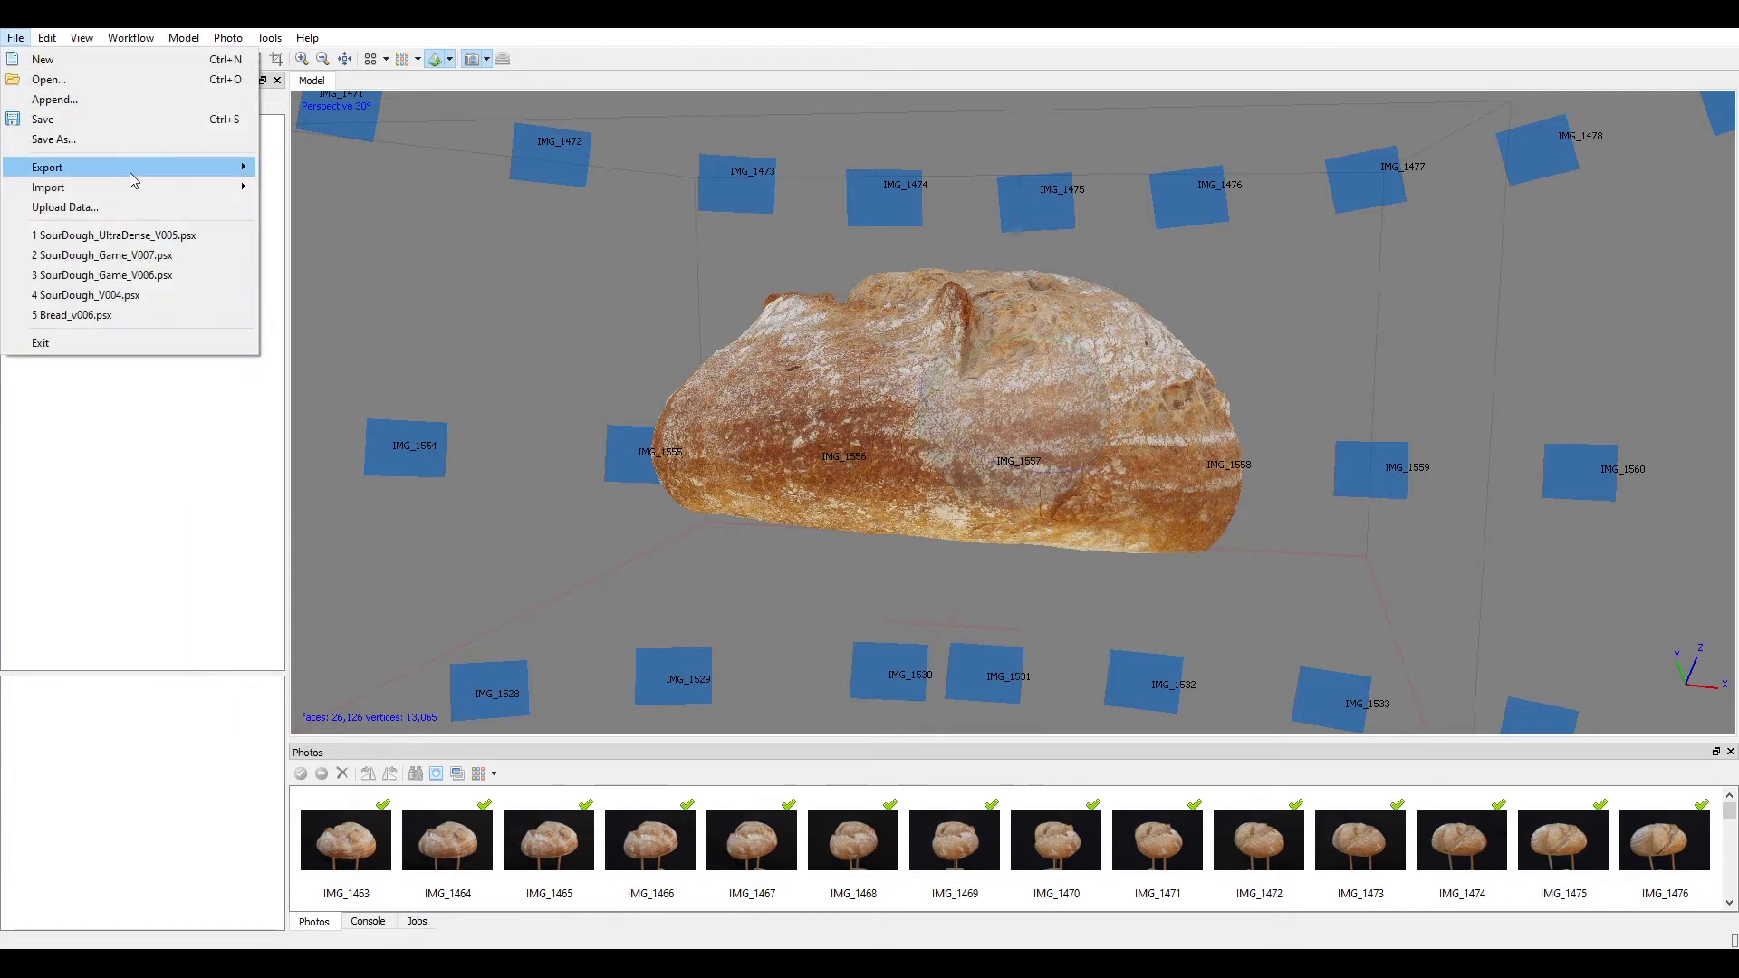
Step: Start Export Texture and browse to the 01_Sour_Dough\Tex folder
{"action": "mouse_move", "coordinate": [48, 168]}
{"action": "left_click", "coordinate": [365, 274]}
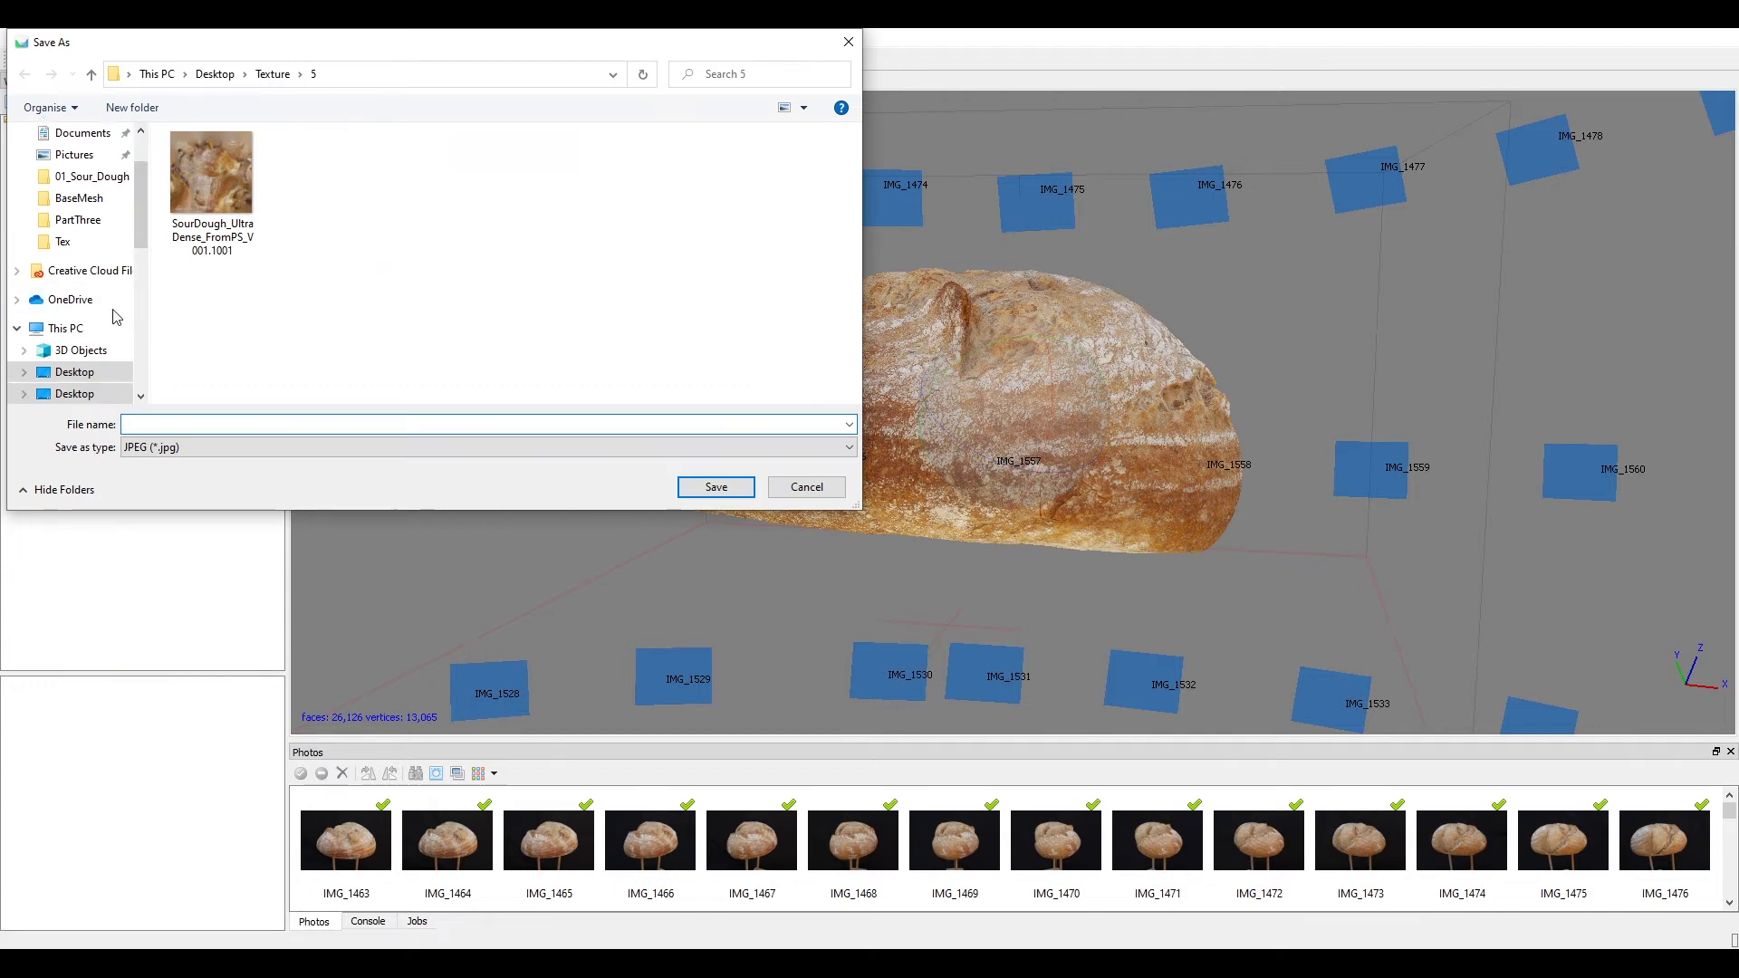
{"action": "scroll", "coordinate": [113, 319], "scroll_direction": "down", "scroll_amount": 2}
{"action": "scroll", "coordinate": [113, 321], "scroll_direction": "down", "scroll_amount": 3}
{"action": "left_click", "coordinate": [96, 307]}
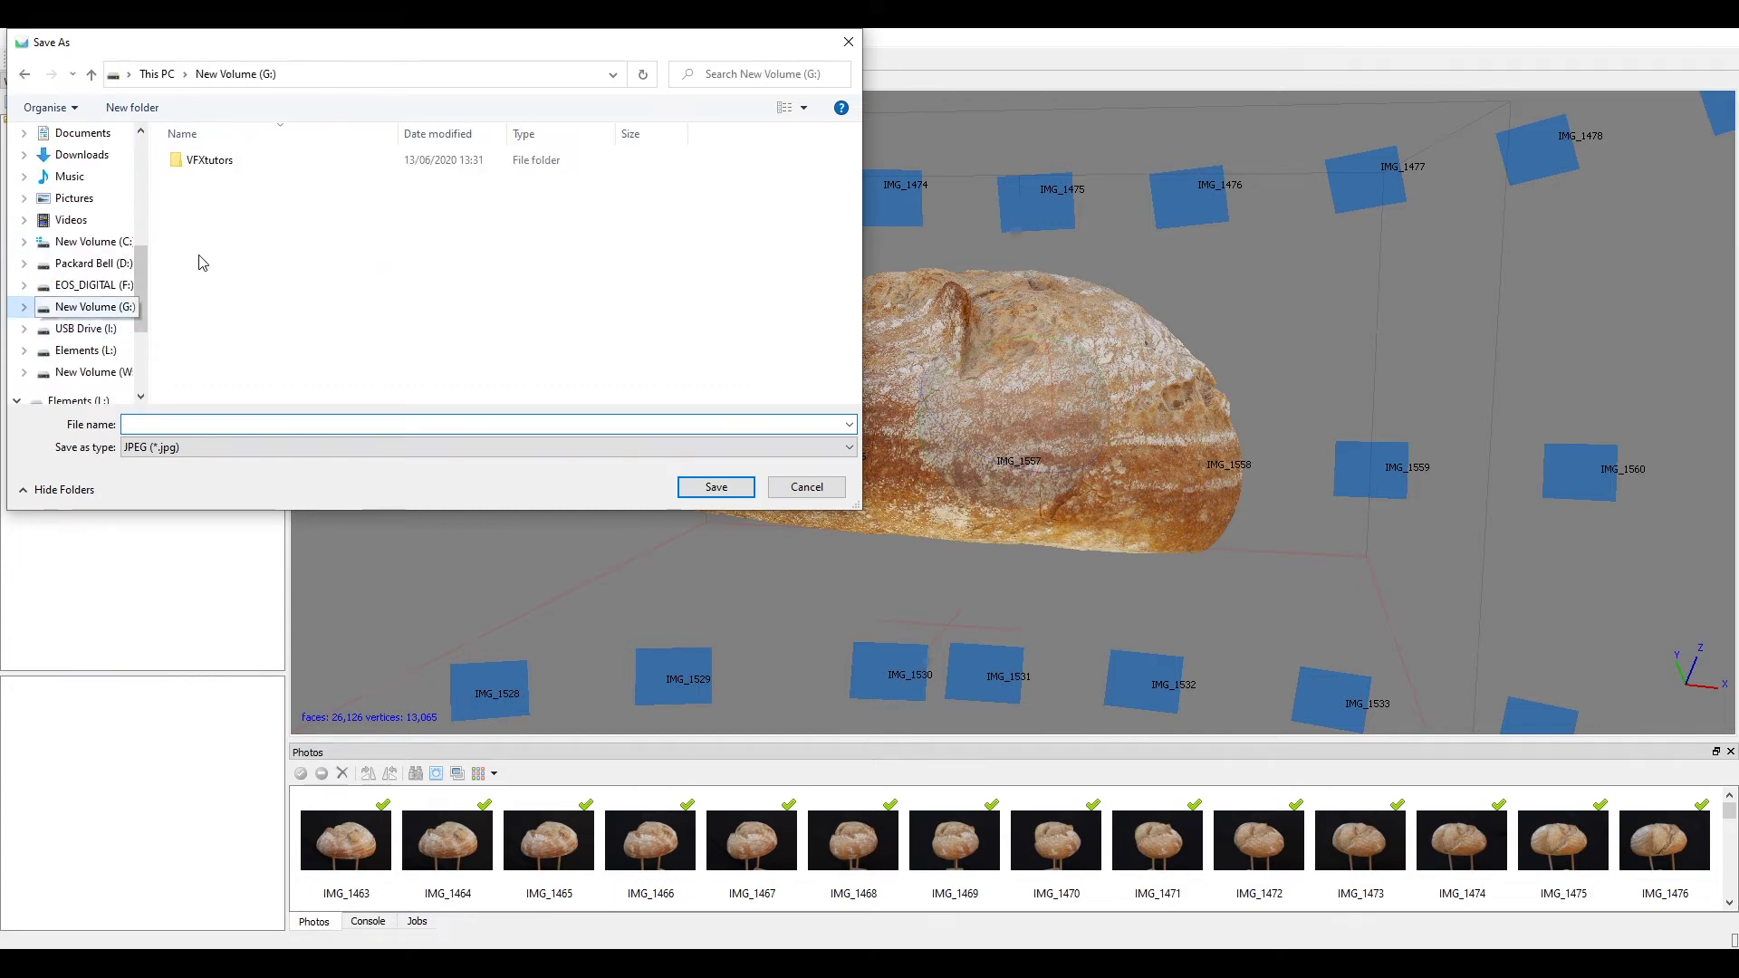
{"action": "double_click", "coordinate": [218, 163]}
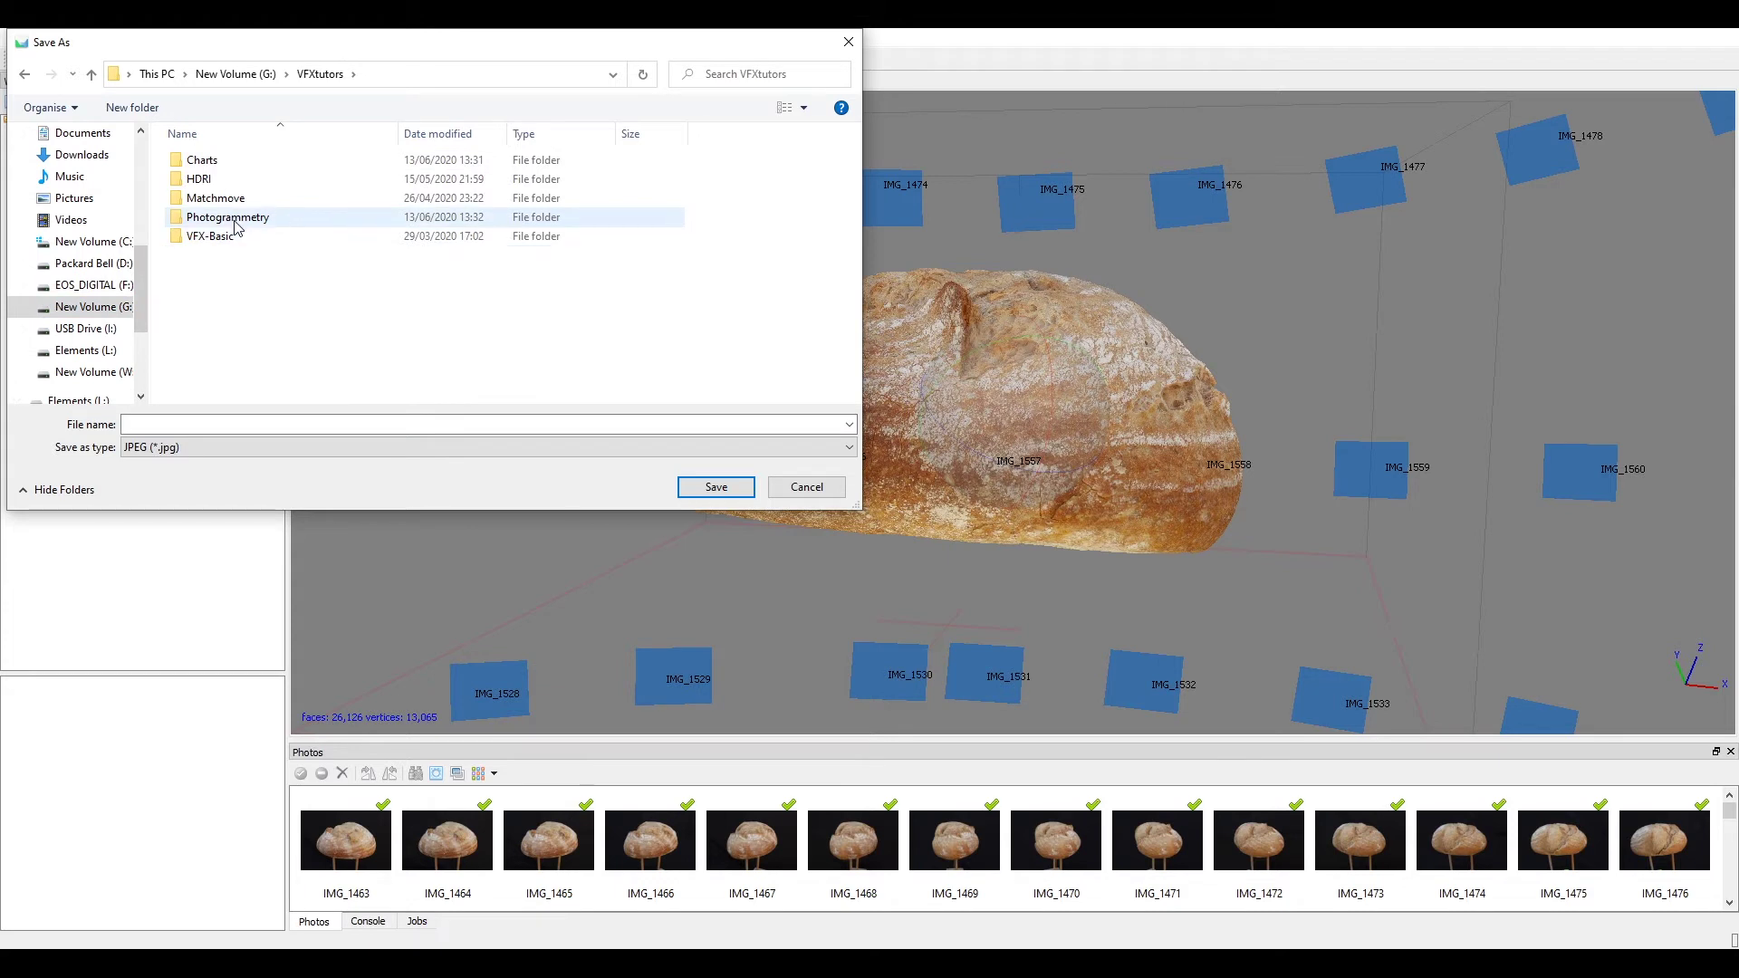
{"action": "double_click", "coordinate": [235, 220]}
{"action": "double_click", "coordinate": [250, 163]}
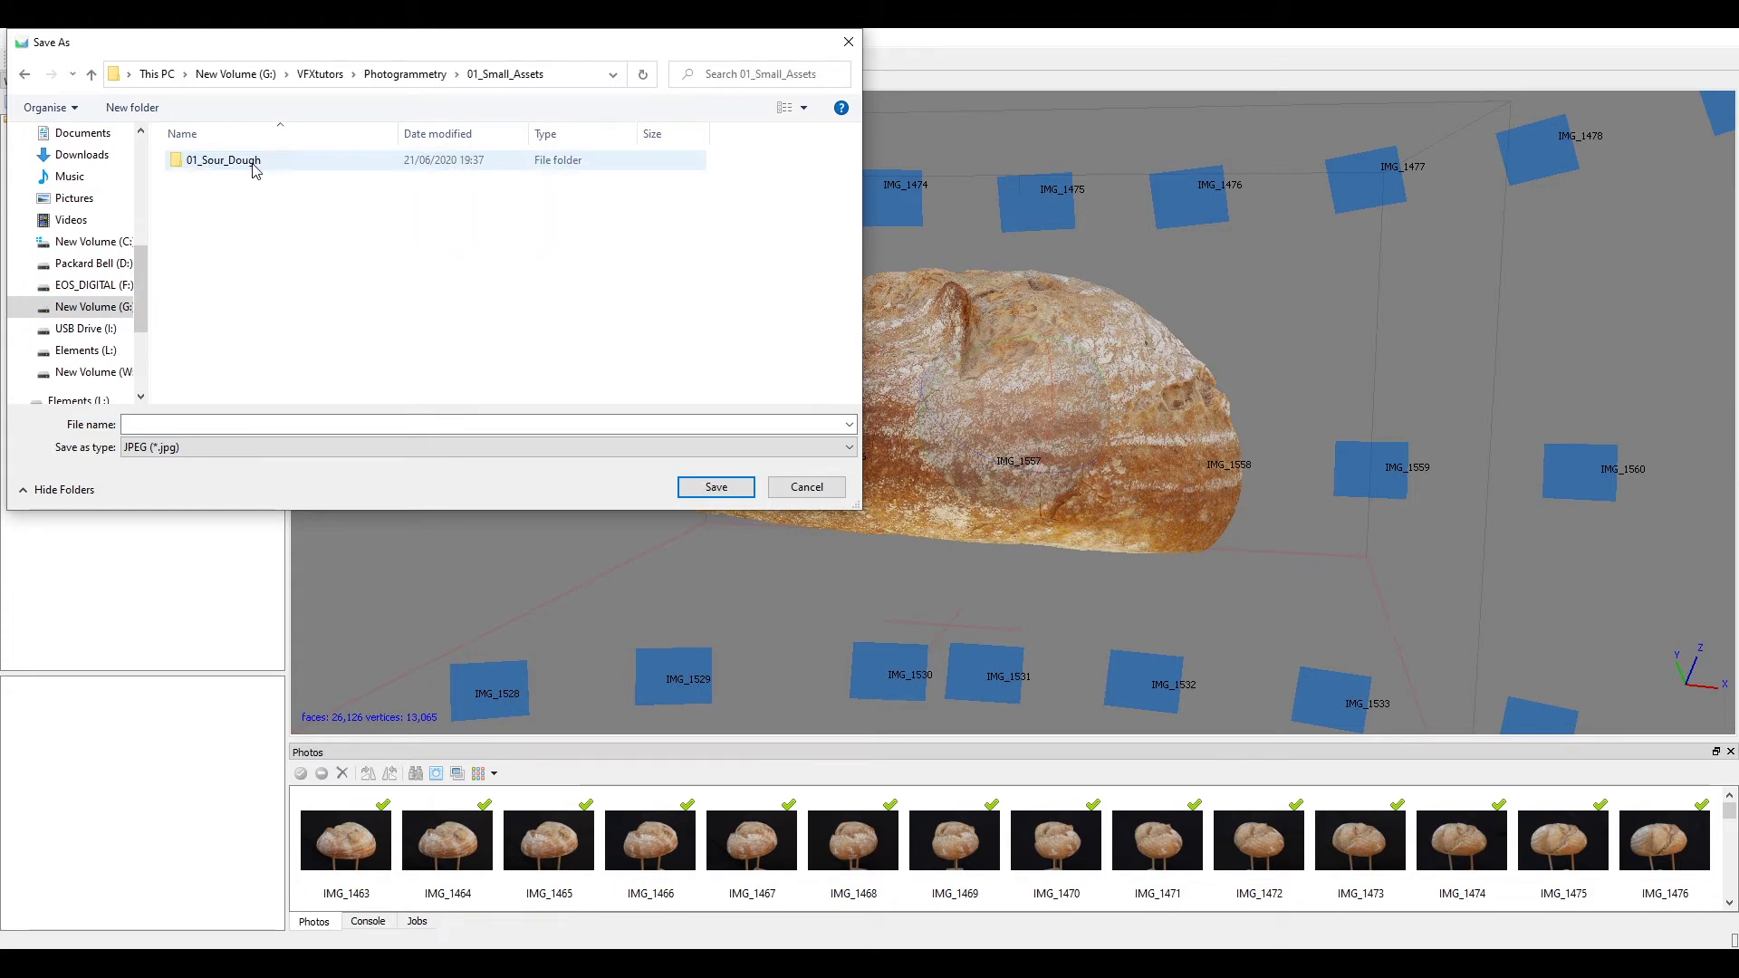
{"action": "left_click", "coordinate": [249, 167]}
{"action": "double_click", "coordinate": [269, 166]}
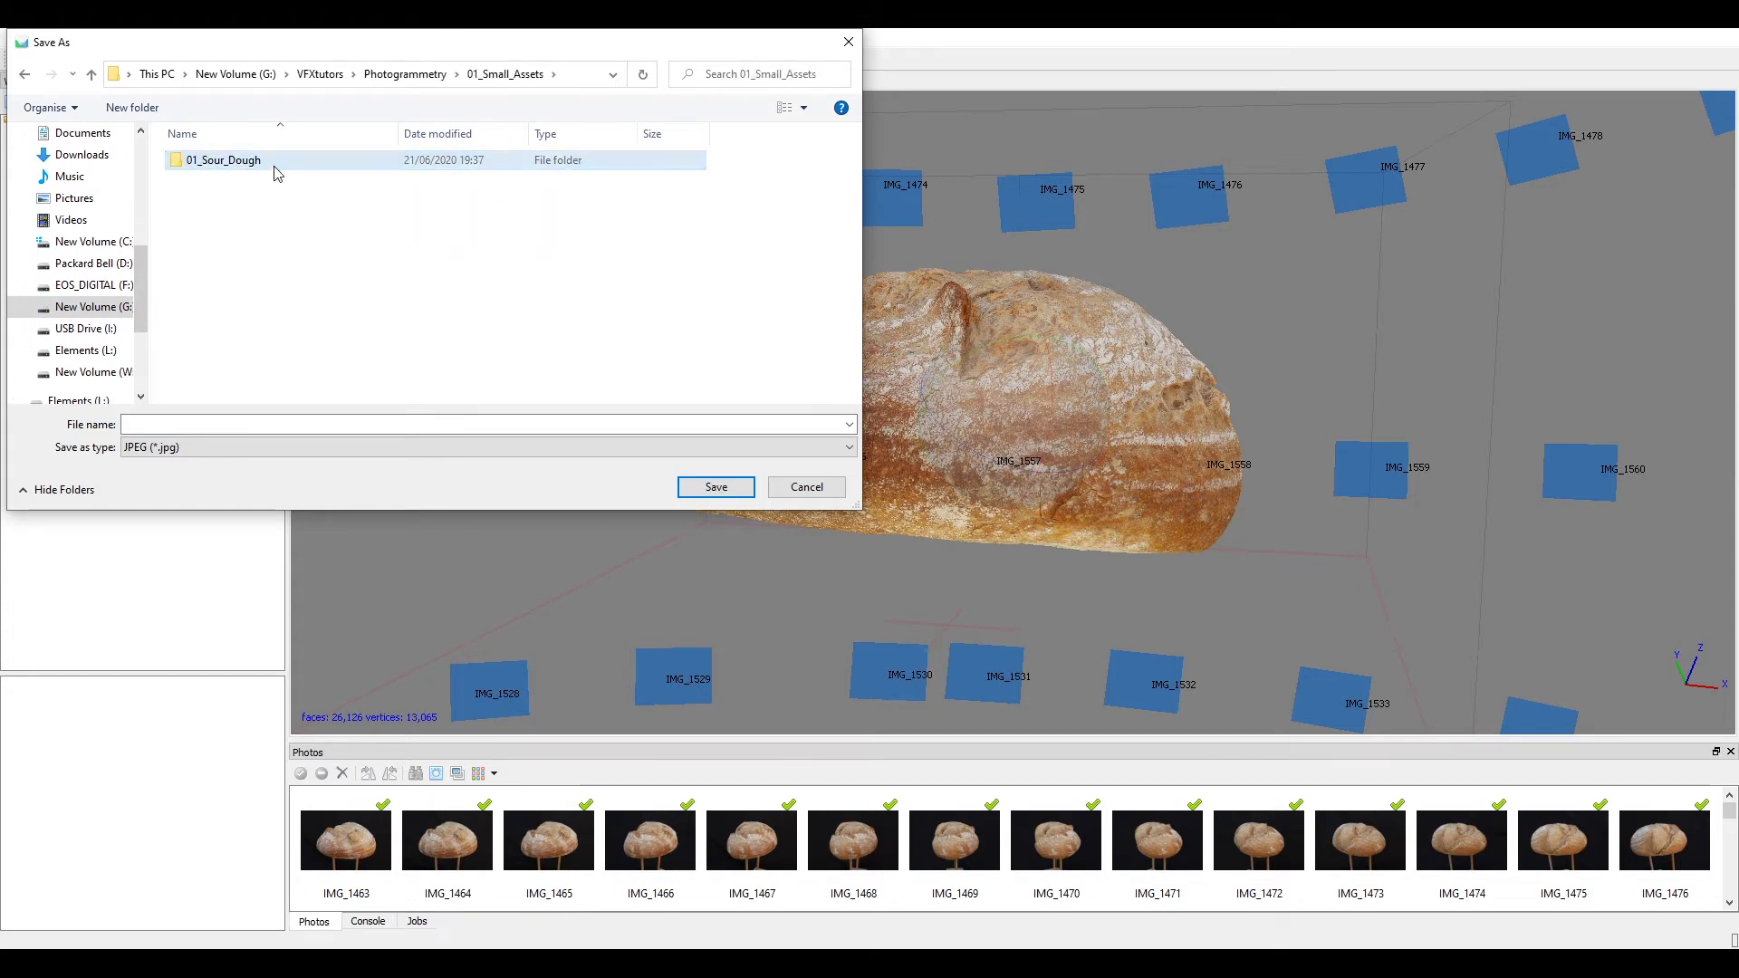
{"action": "double_click", "coordinate": [198, 236]}
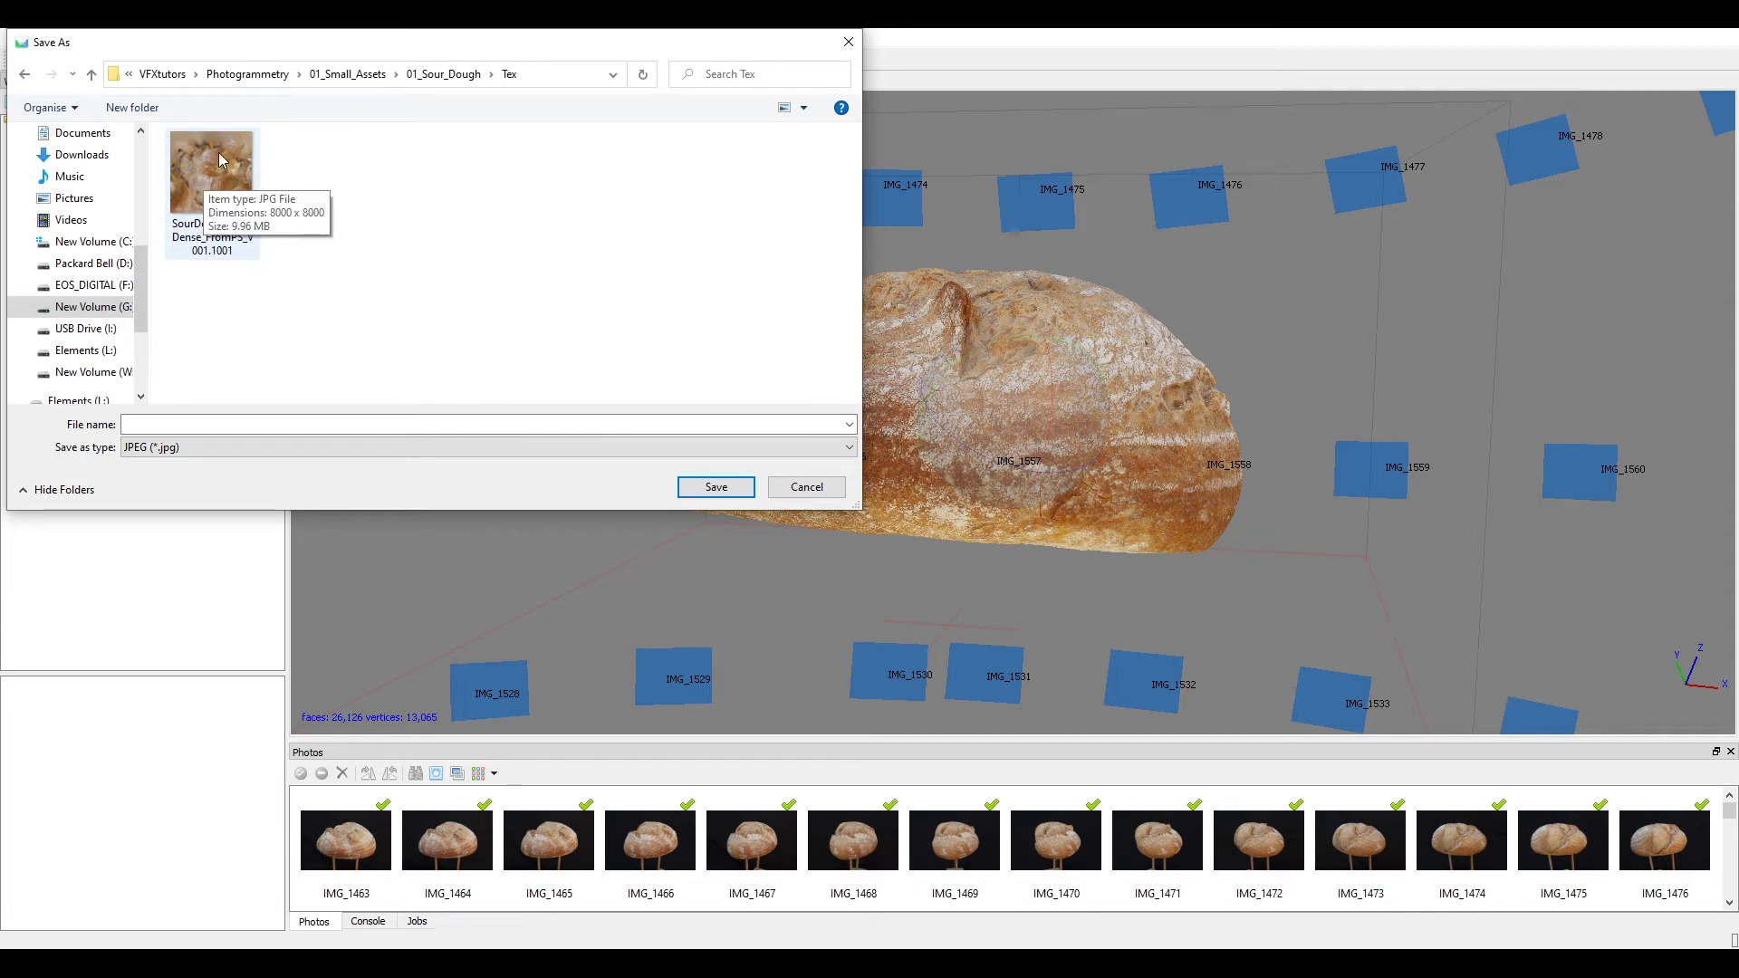
Step: Name the texture SD_LowReshMesh_DIFF_v001, set the type to TIFF, and save
{"action": "left_click", "coordinate": [235, 419]}
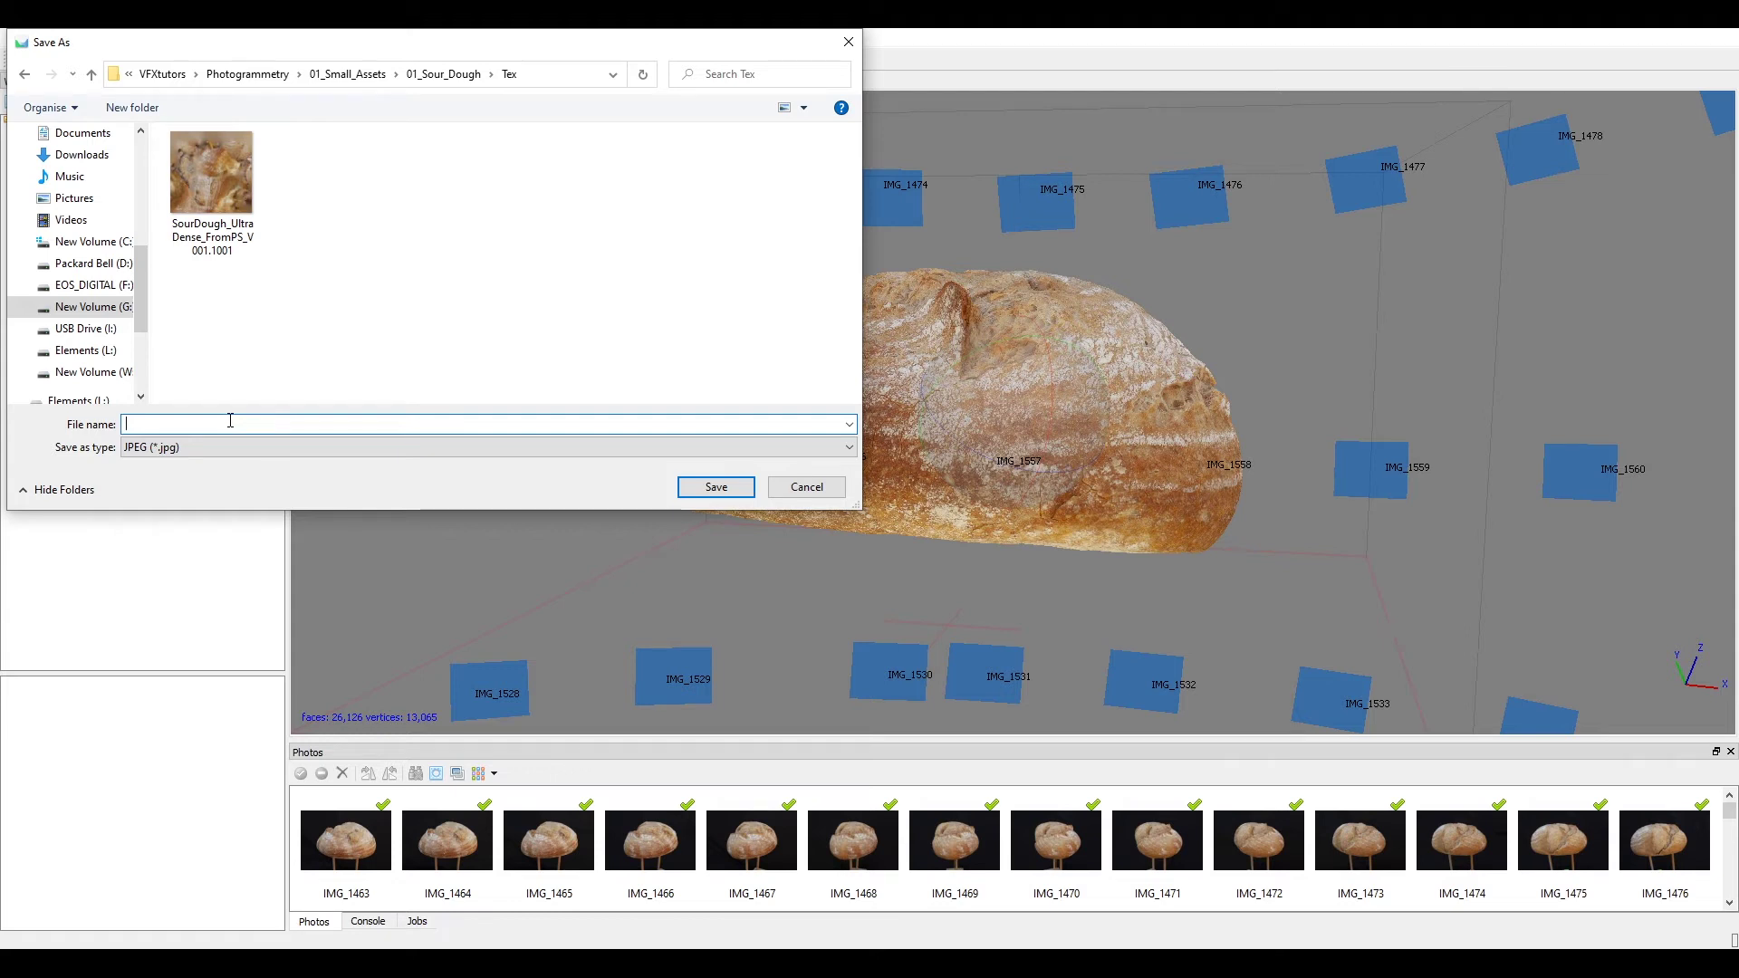
{"action": "type", "text": "SD_LowRes"}
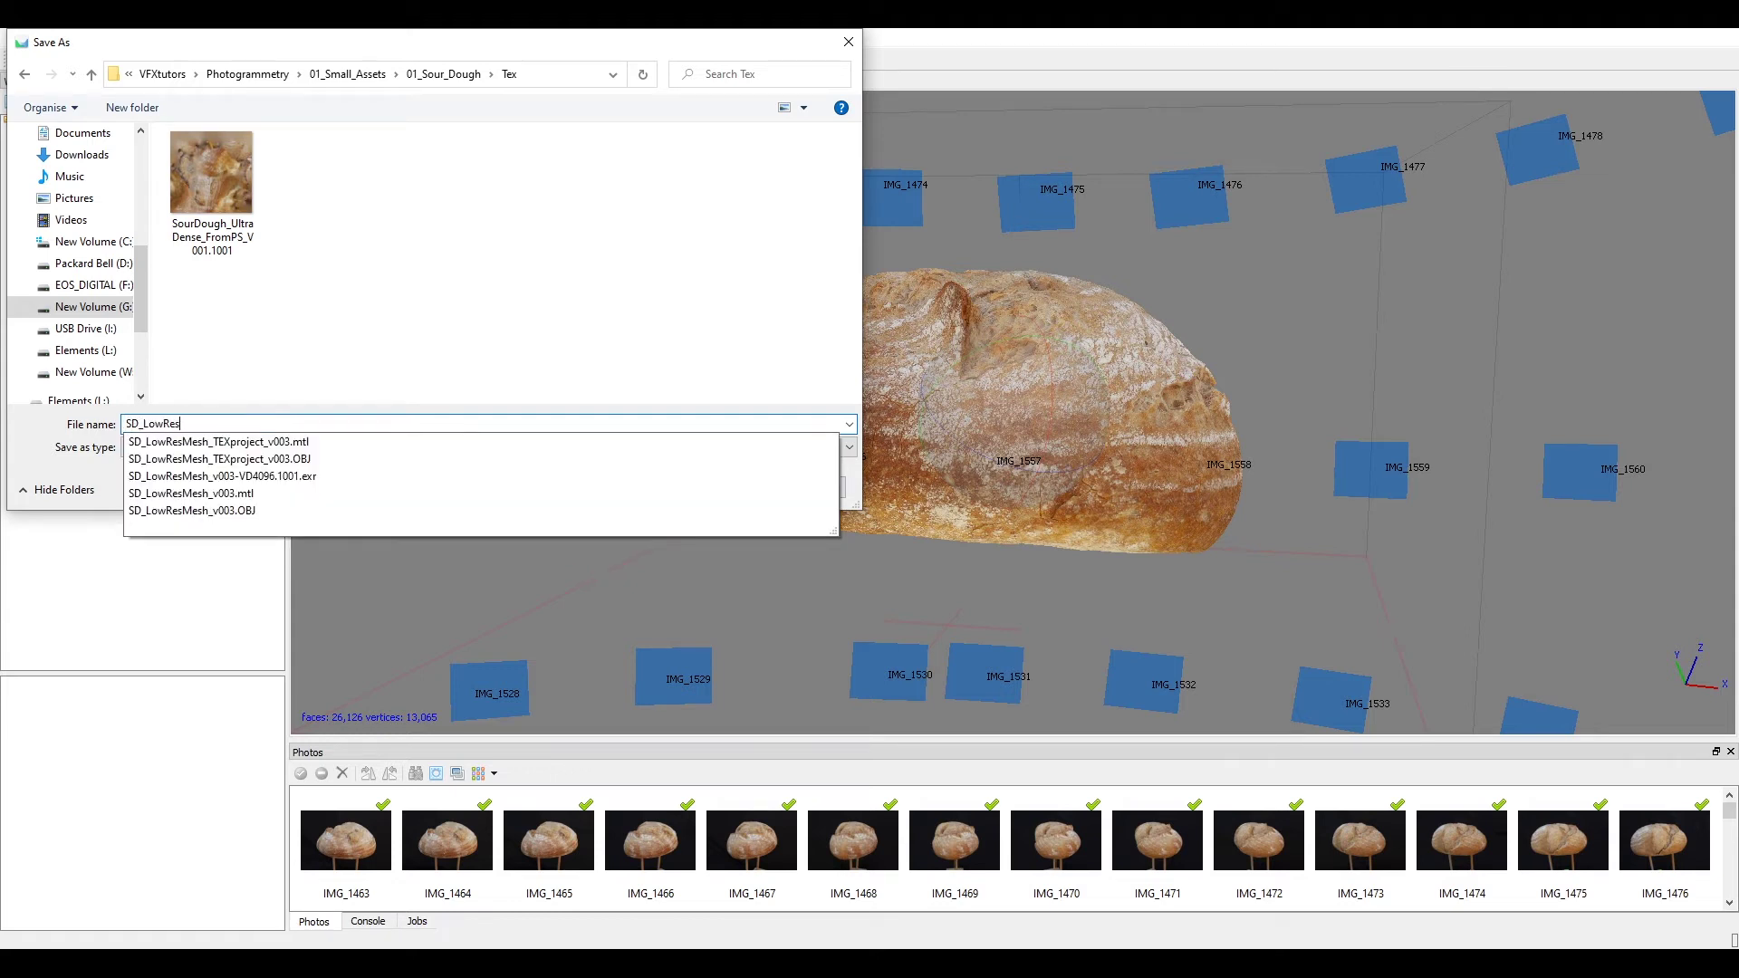
{"action": "type", "text": "hMesh_DIFF"}
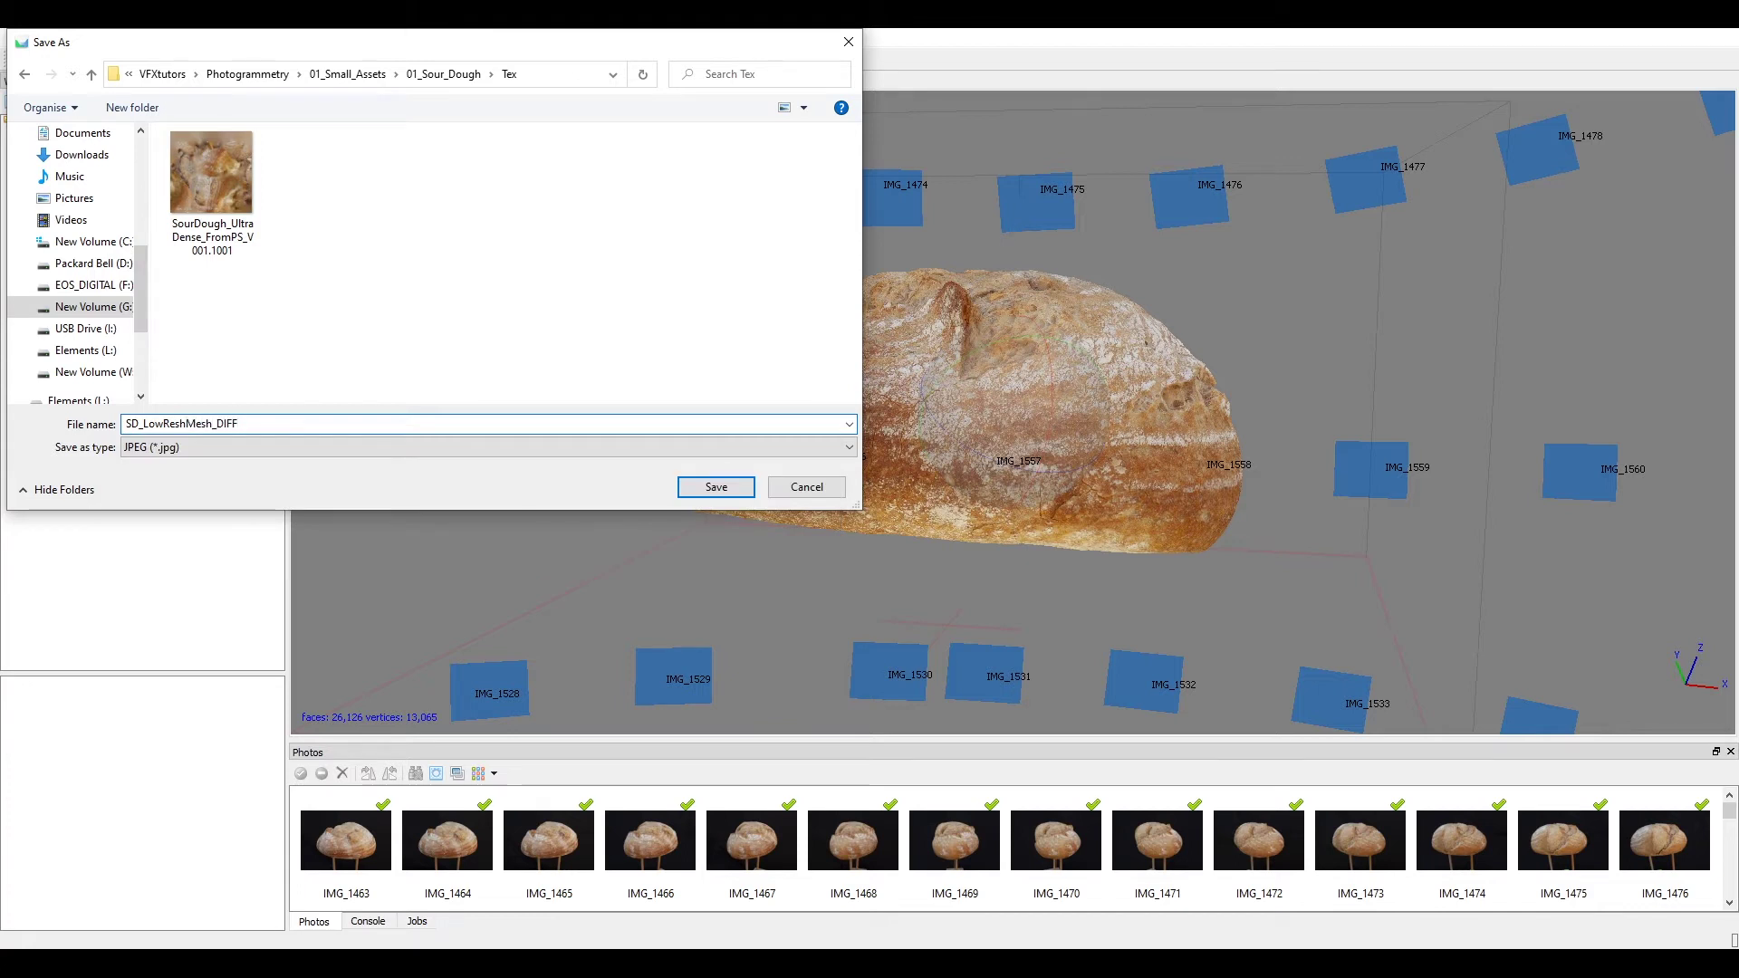
{"action": "type", "text": "v00"}
{"action": "key", "text": "BackSpace"}
{"action": "left_click", "coordinate": [156, 448]}
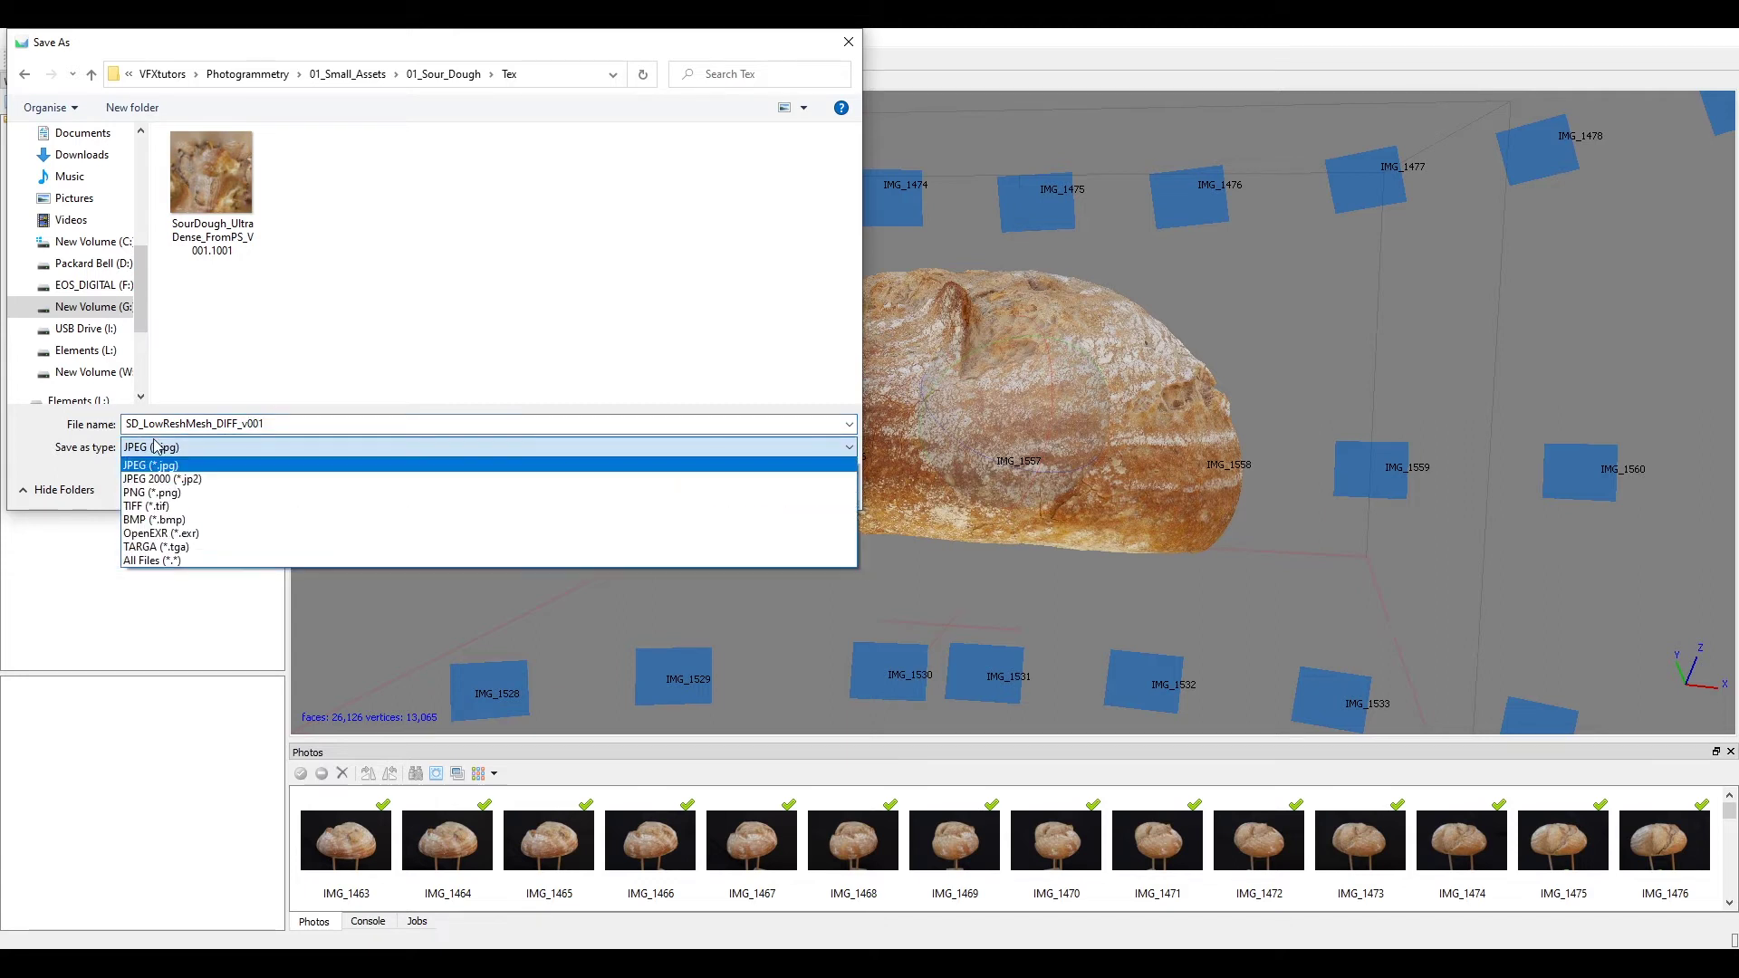
{"action": "left_click", "coordinate": [149, 507]}
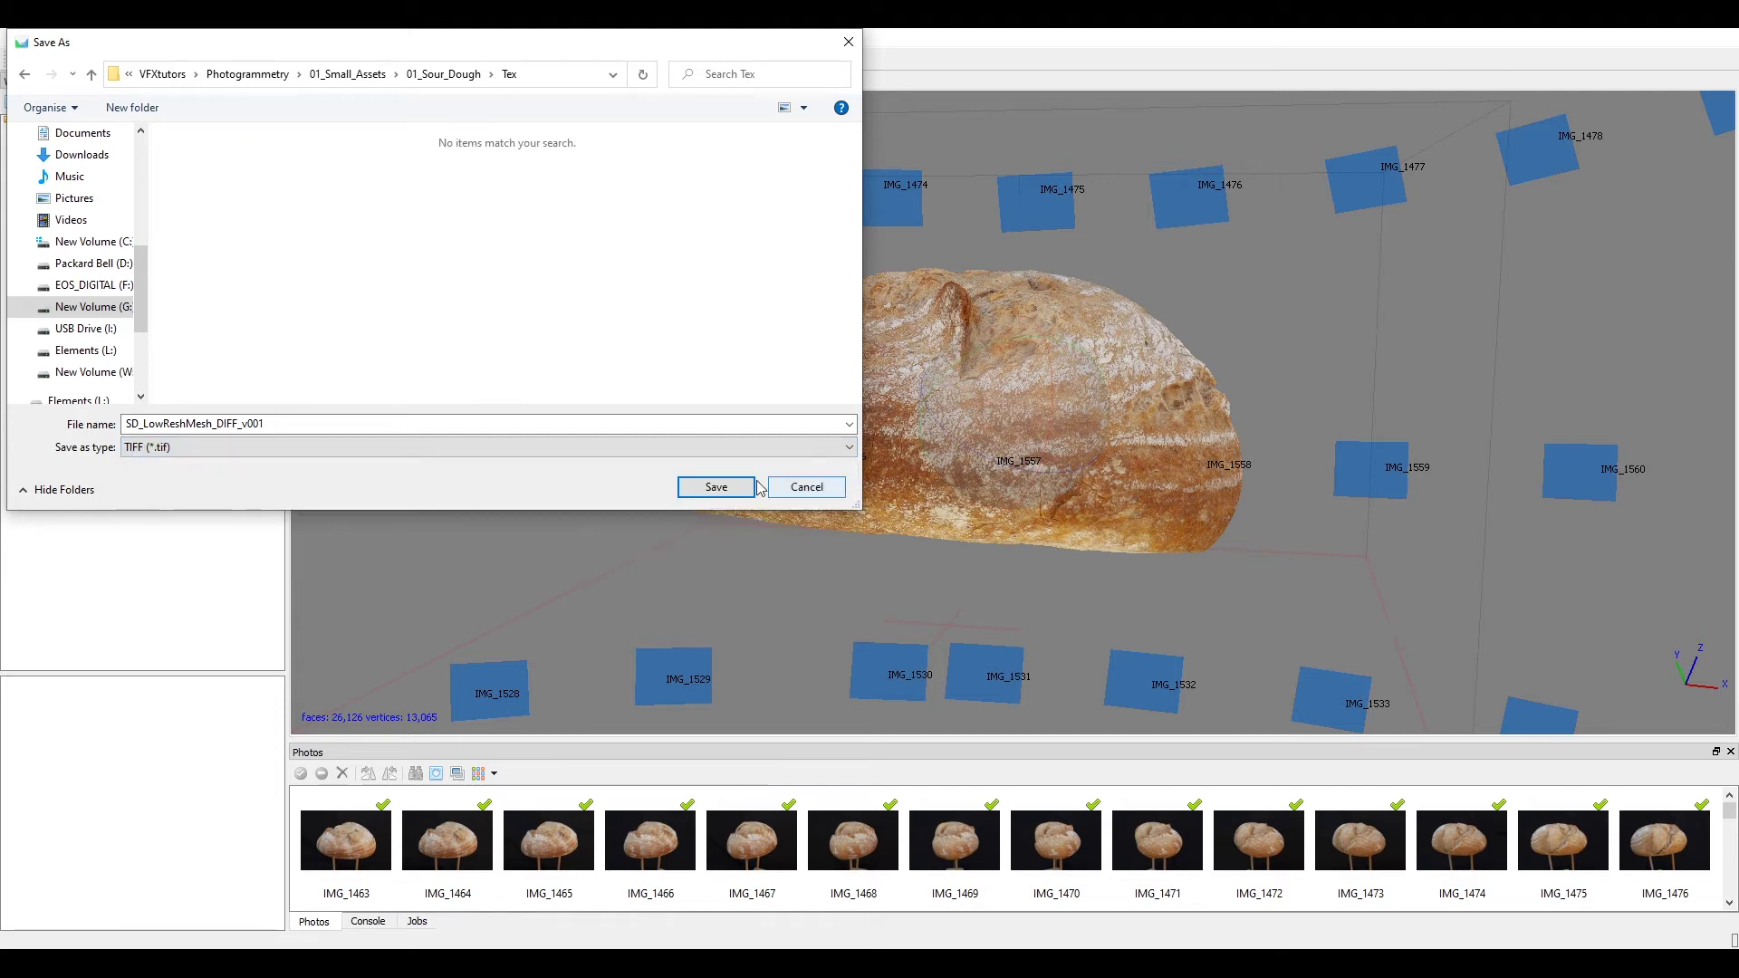
{"action": "left_click", "coordinate": [730, 492]}
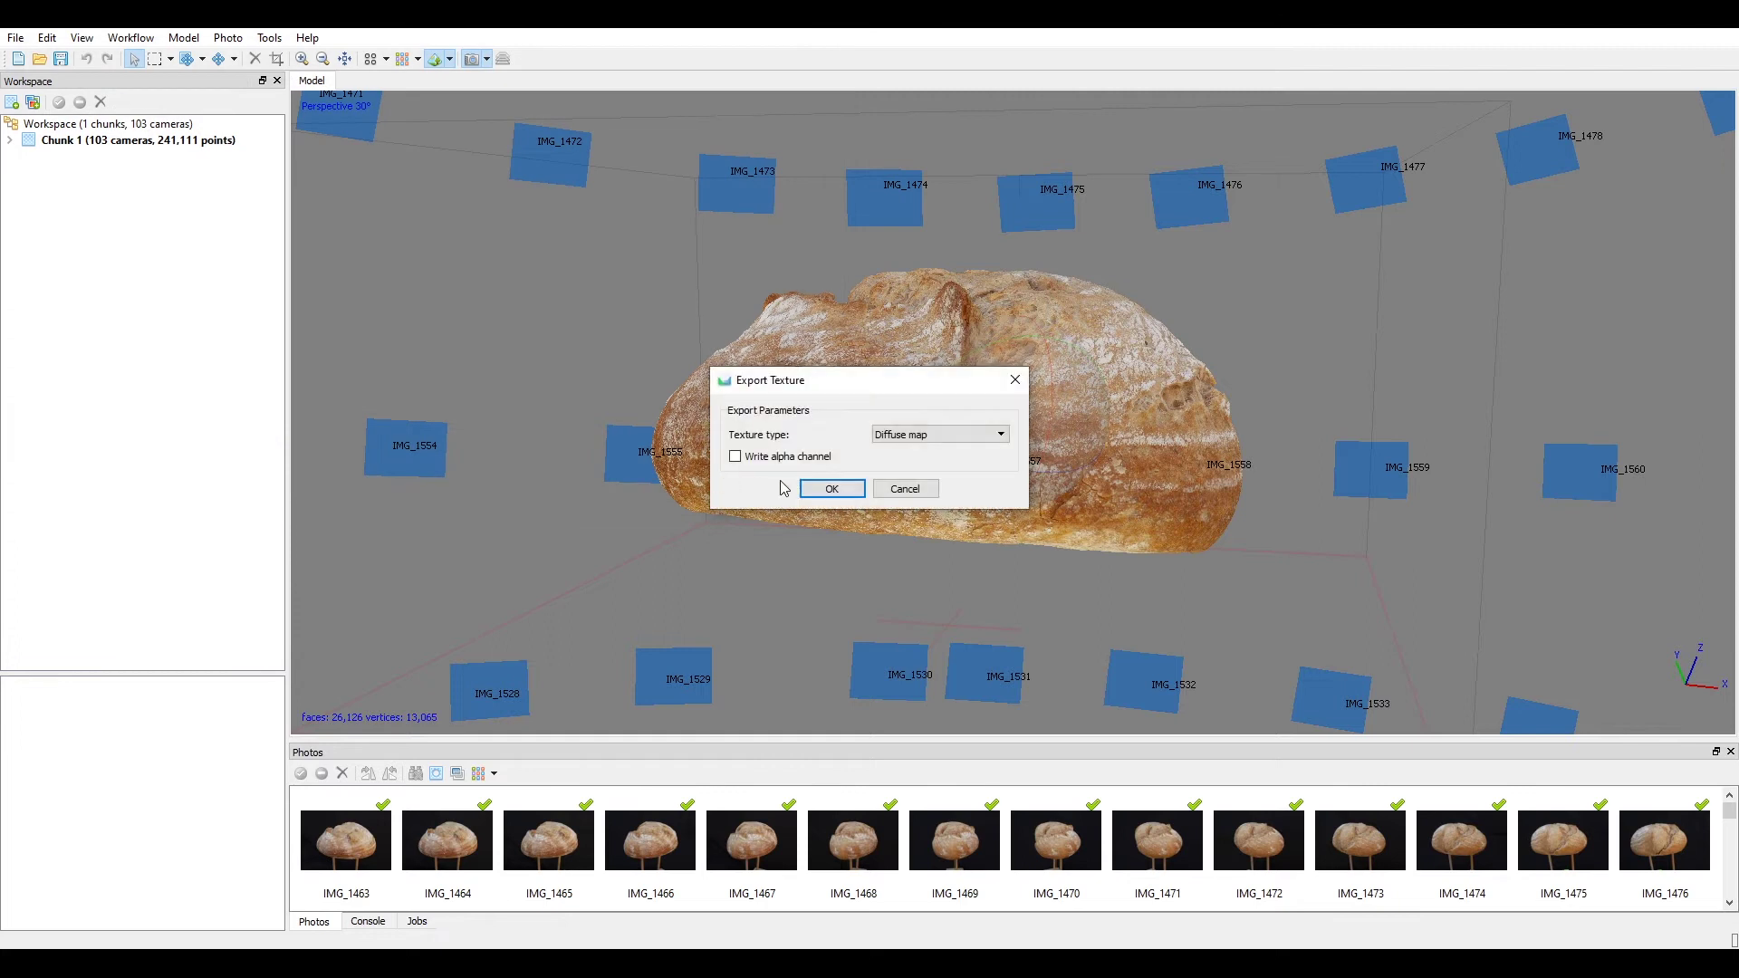
Step: Confirm the texture export, then parent SD_BaseMesh_geo to pPlane1 at frame 2
{"action": "left_click", "coordinate": [831, 493]}
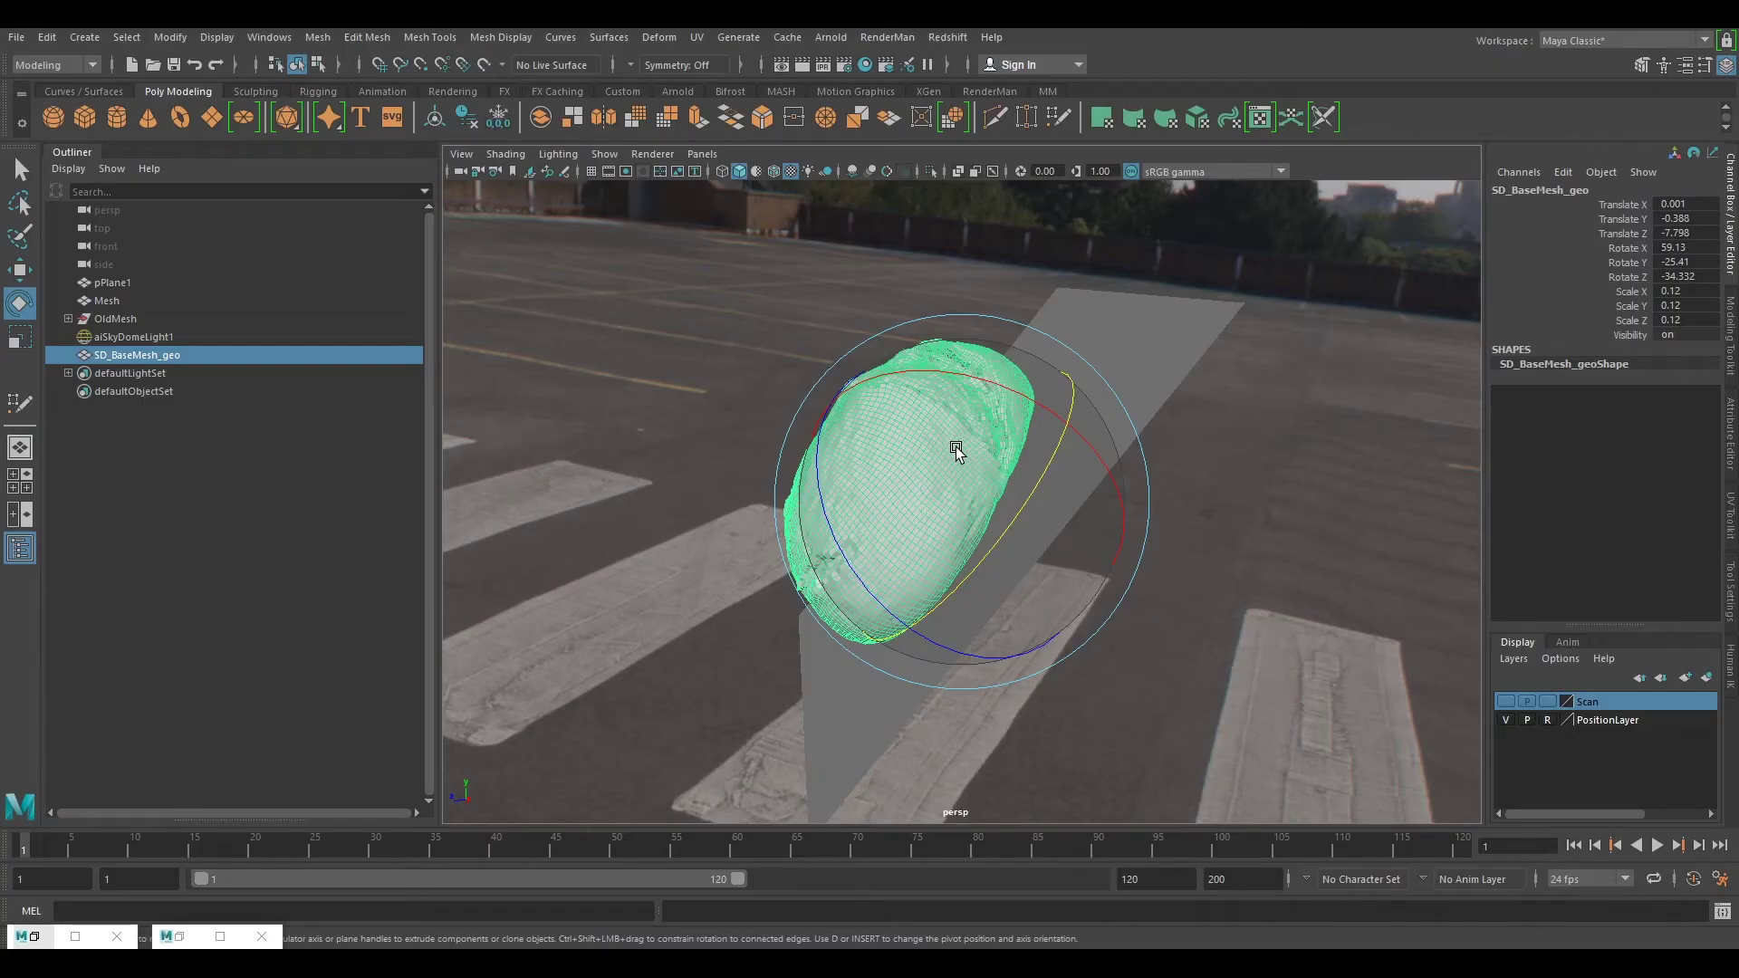
{"action": "mouse_move", "coordinate": [1112, 493]}
{"action": "left_mouse_down", "text": "alt"}
{"action": "mouse_move", "coordinate": [1146, 427]}
{"action": "mouse_move", "coordinate": [1214, 377]}
{"action": "mouse_move", "coordinate": [1211, 419]}
{"action": "mouse_move", "coordinate": [1185, 418]}
{"action": "left_mouse_up", "text": "alt"}
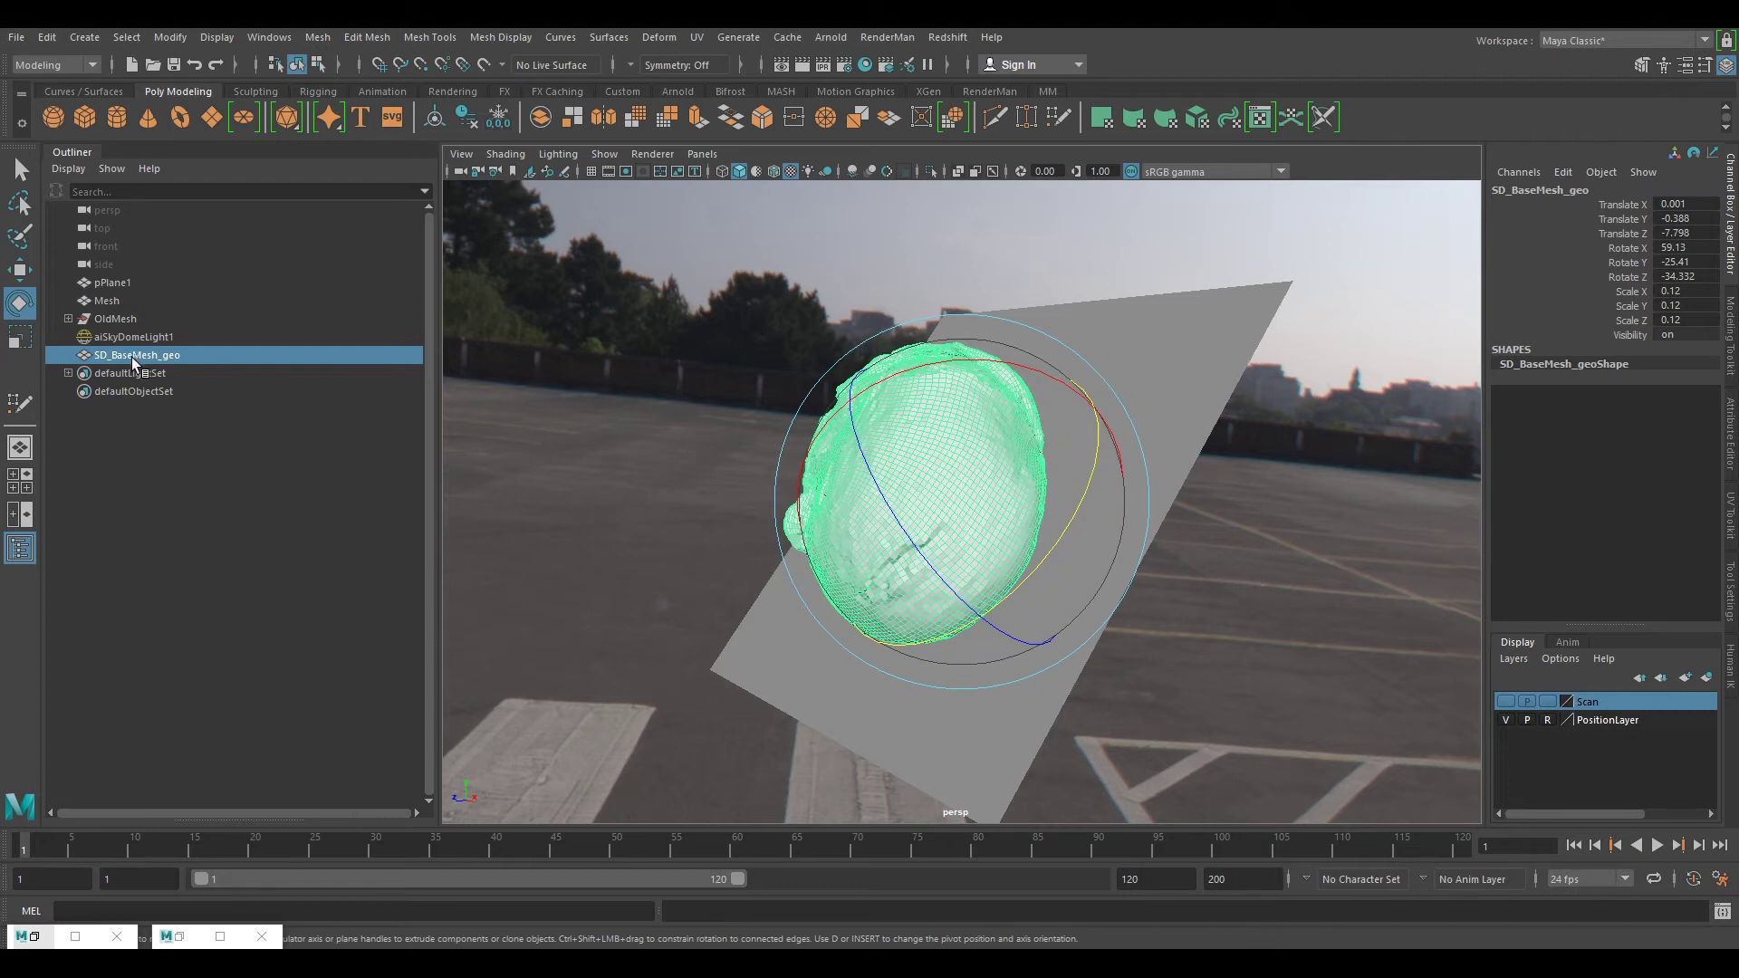
{"action": "middle_click_drag", "start_coordinate": [131, 358], "coordinate": [125, 287]}
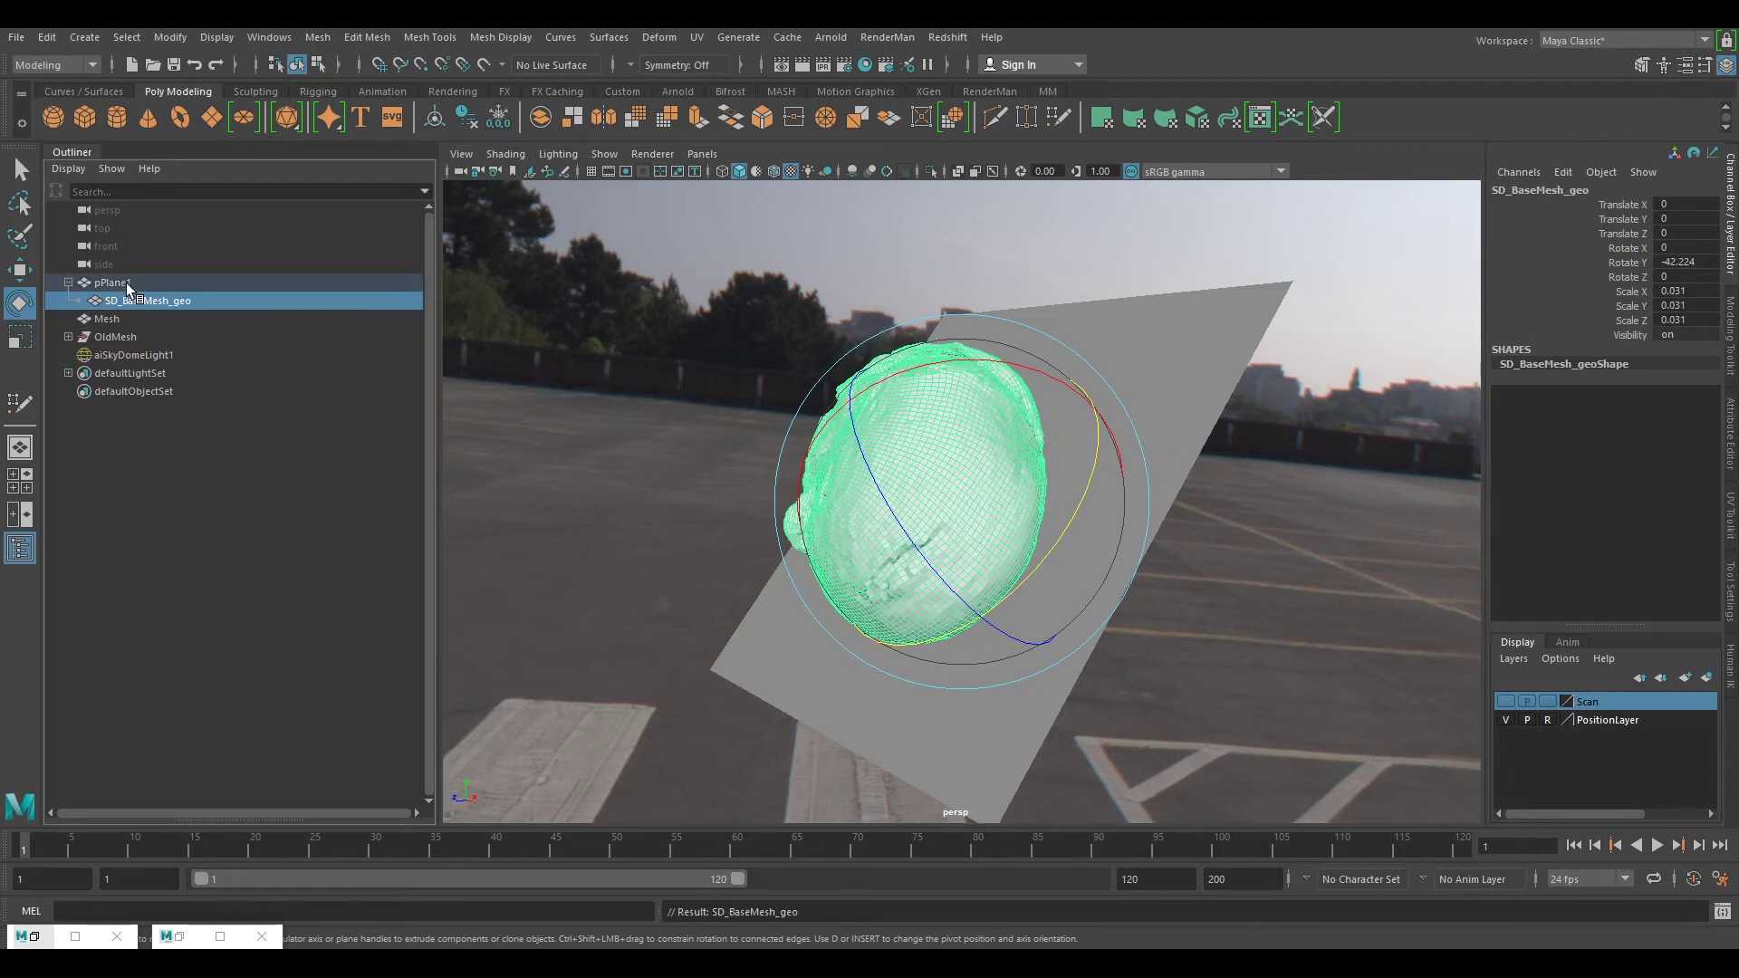
{"action": "left_click", "coordinate": [113, 283]}
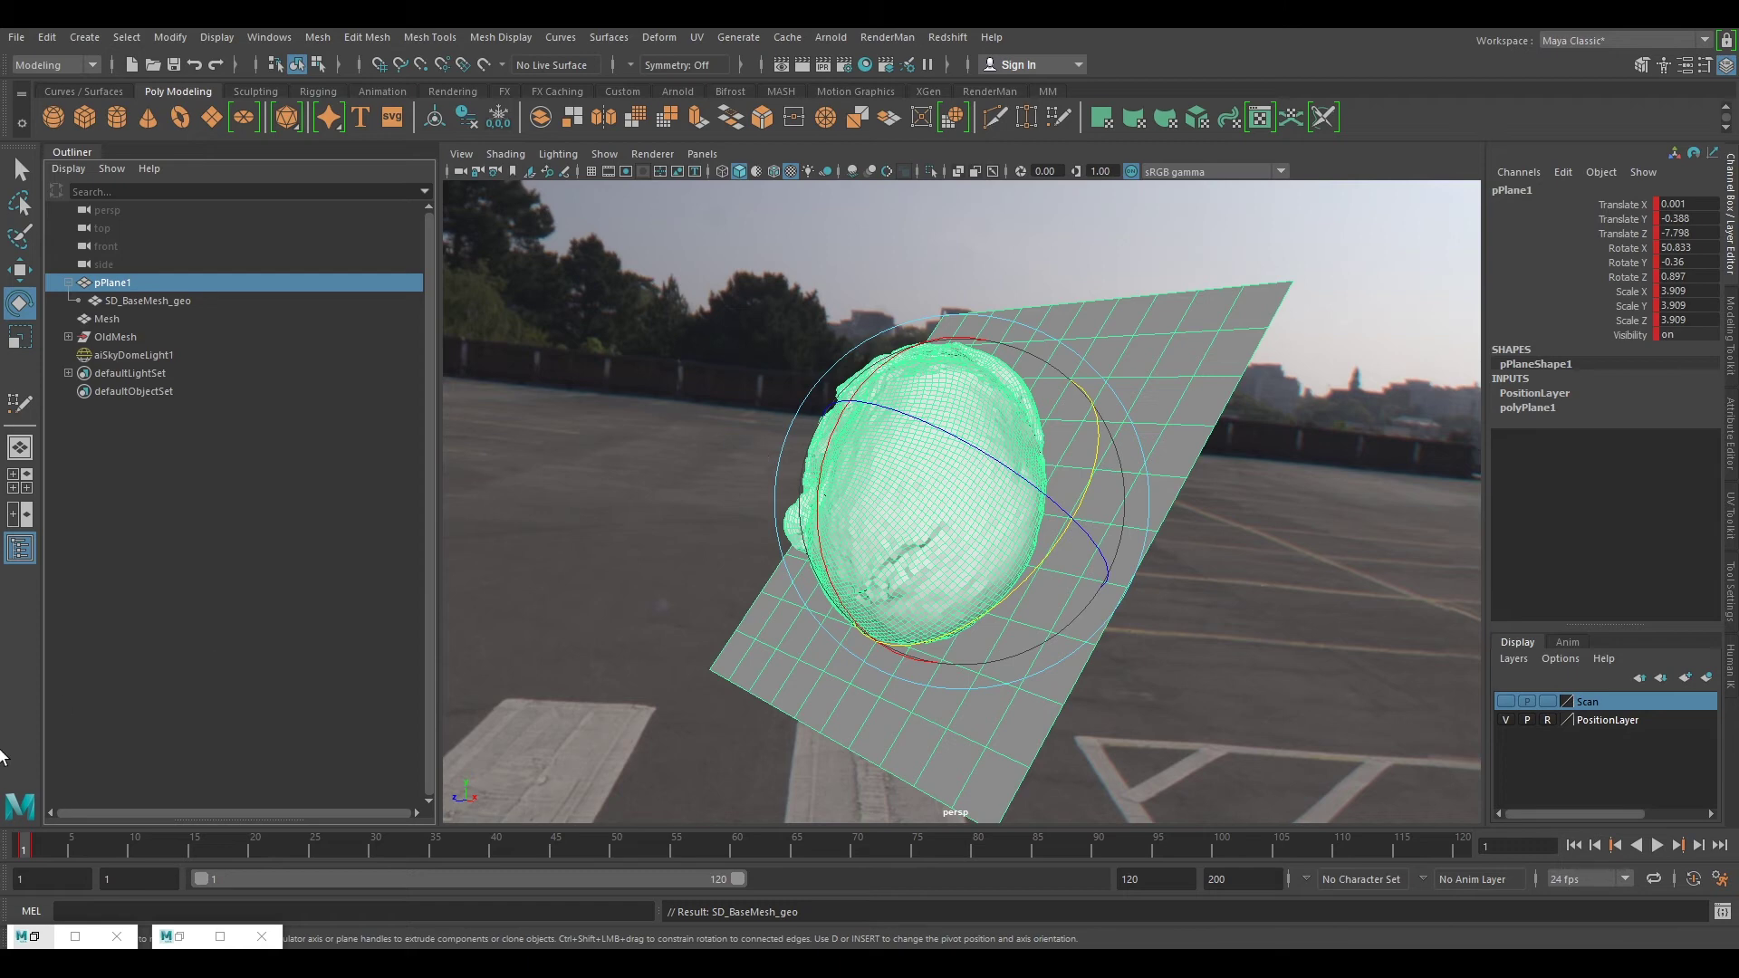
{"action": "left_click", "coordinate": [35, 848]}
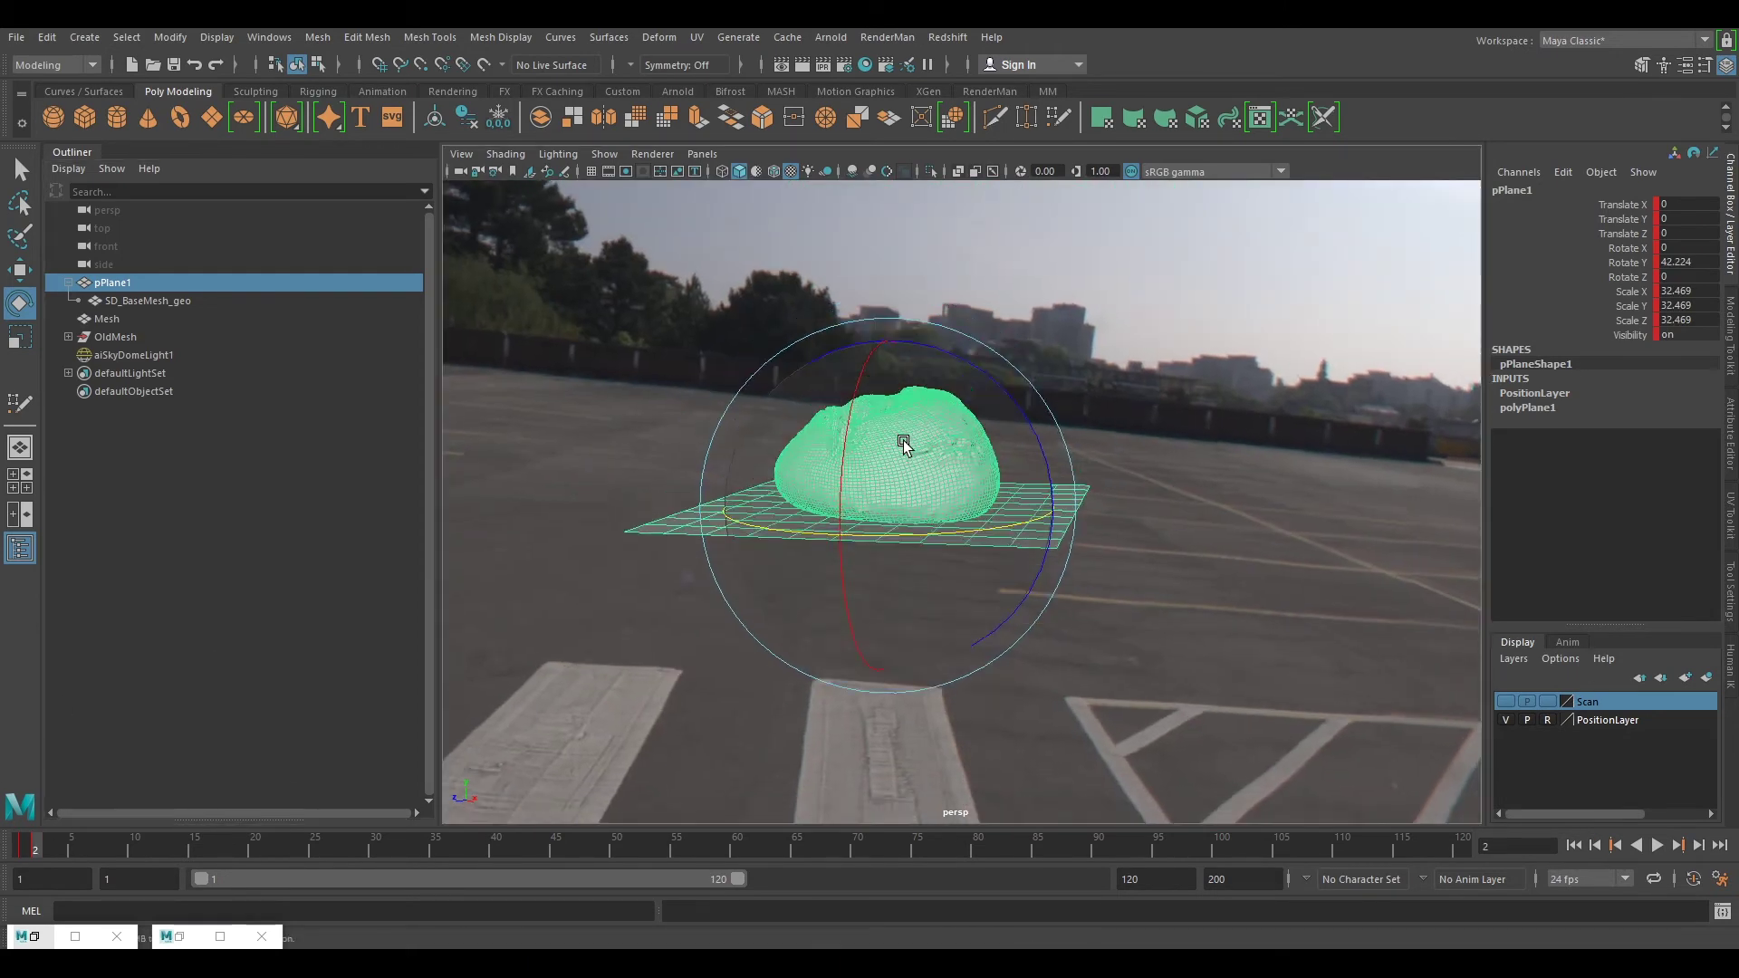
Step: Unparent SD_BaseMesh_geo with Shift+P and hide the PositionLayer
{"action": "mouse_move", "coordinate": [904, 446]}
{"action": "left_mouse_down", "text": "alt"}
{"action": "mouse_move", "coordinate": [1048, 453]}
{"action": "mouse_move", "coordinate": [982, 485]}
{"action": "left_mouse_up", "text": "alt"}
{"action": "scroll", "coordinate": [983, 484], "scroll_direction": "up", "scroll_amount": 5}
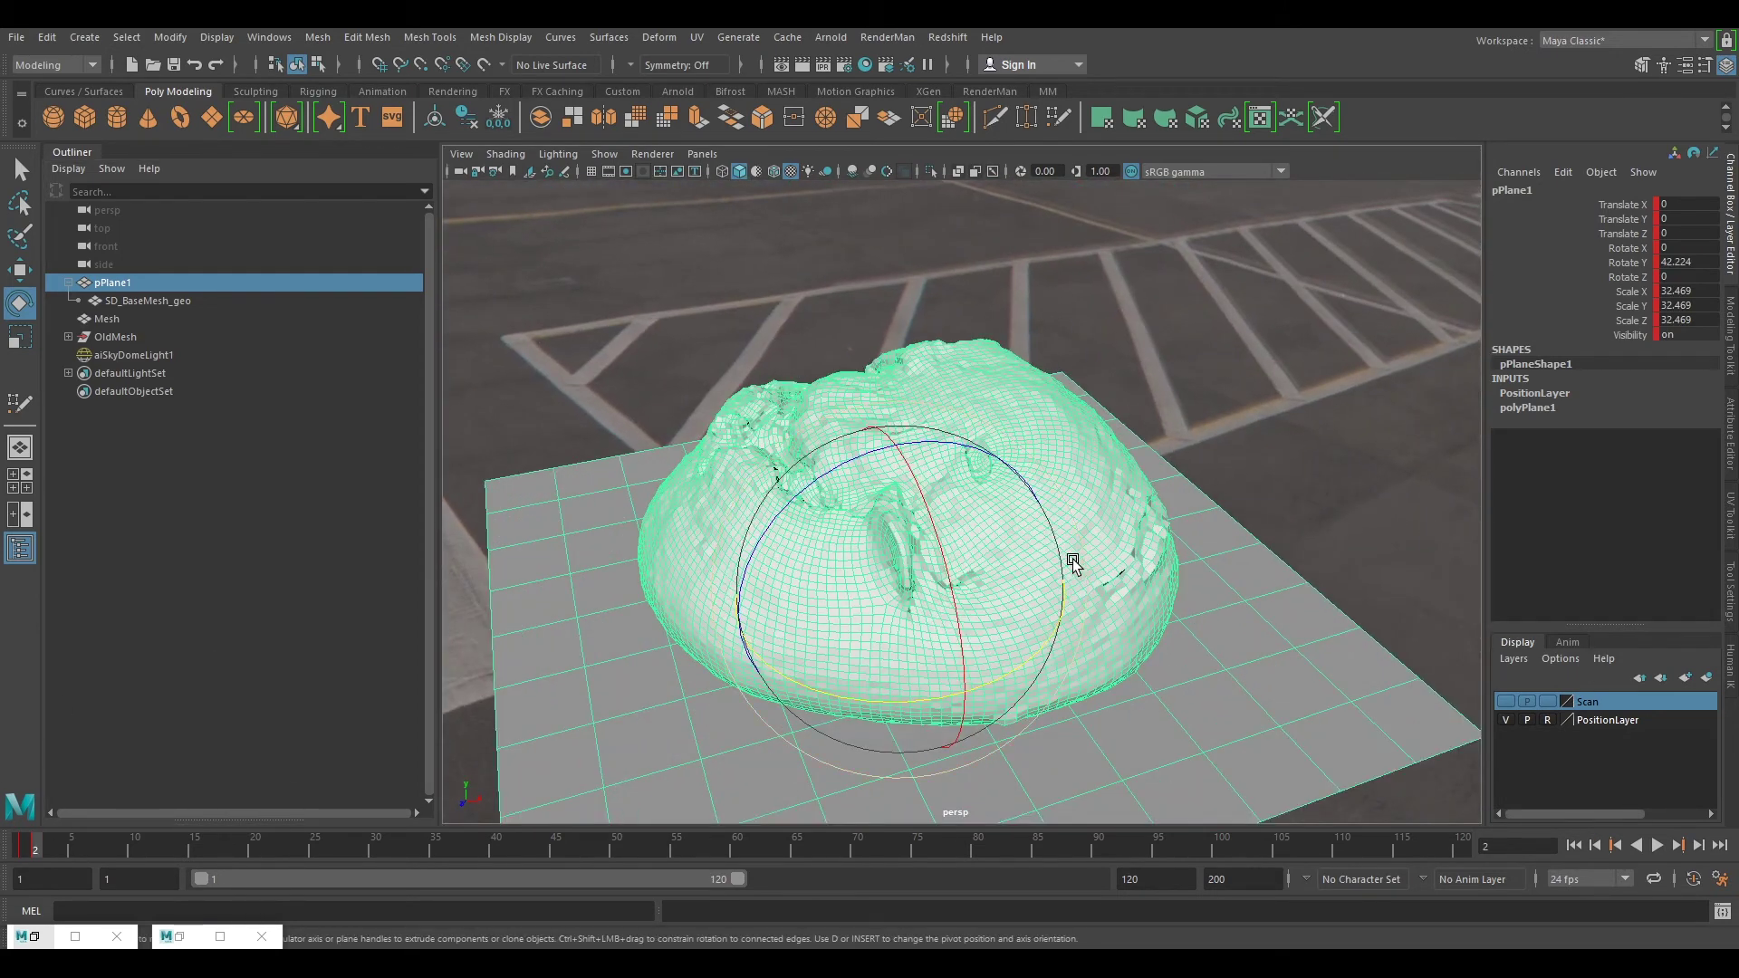
{"action": "mouse_move", "coordinate": [1074, 564]}
{"action": "left_mouse_down", "text": "alt"}
{"action": "mouse_move", "coordinate": [1106, 571]}
{"action": "mouse_move", "coordinate": [1006, 382]}
{"action": "left_mouse_up", "text": "alt"}
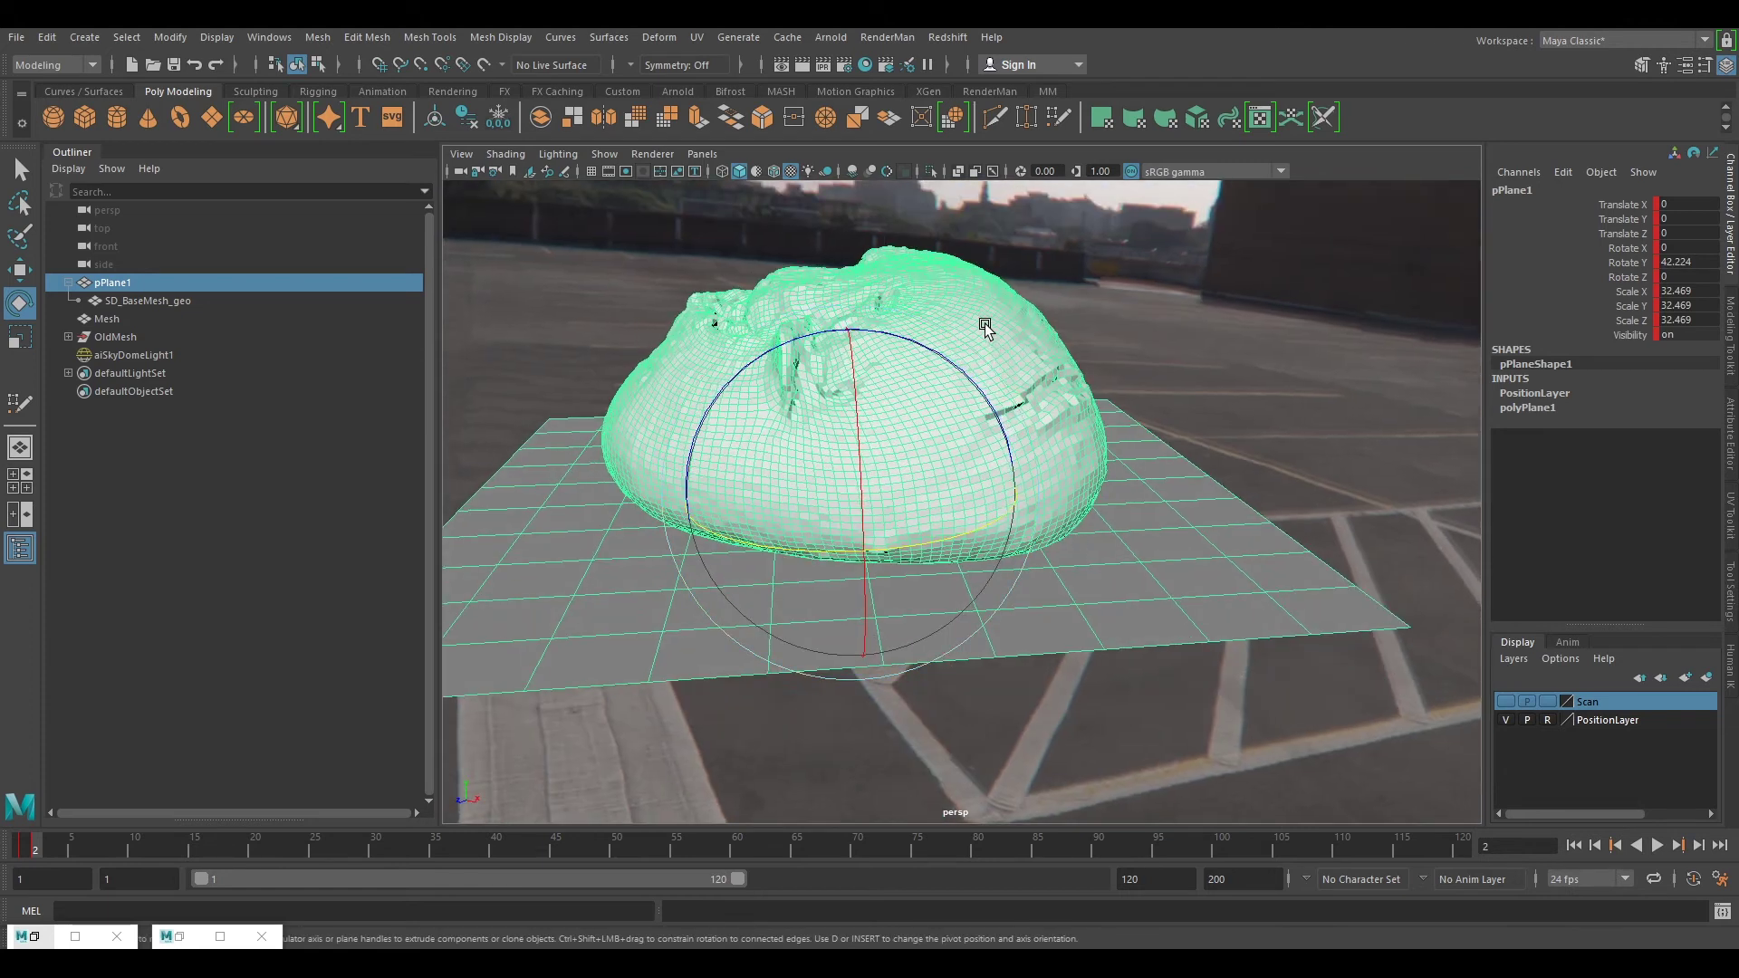
{"action": "left_click", "coordinate": [146, 301]}
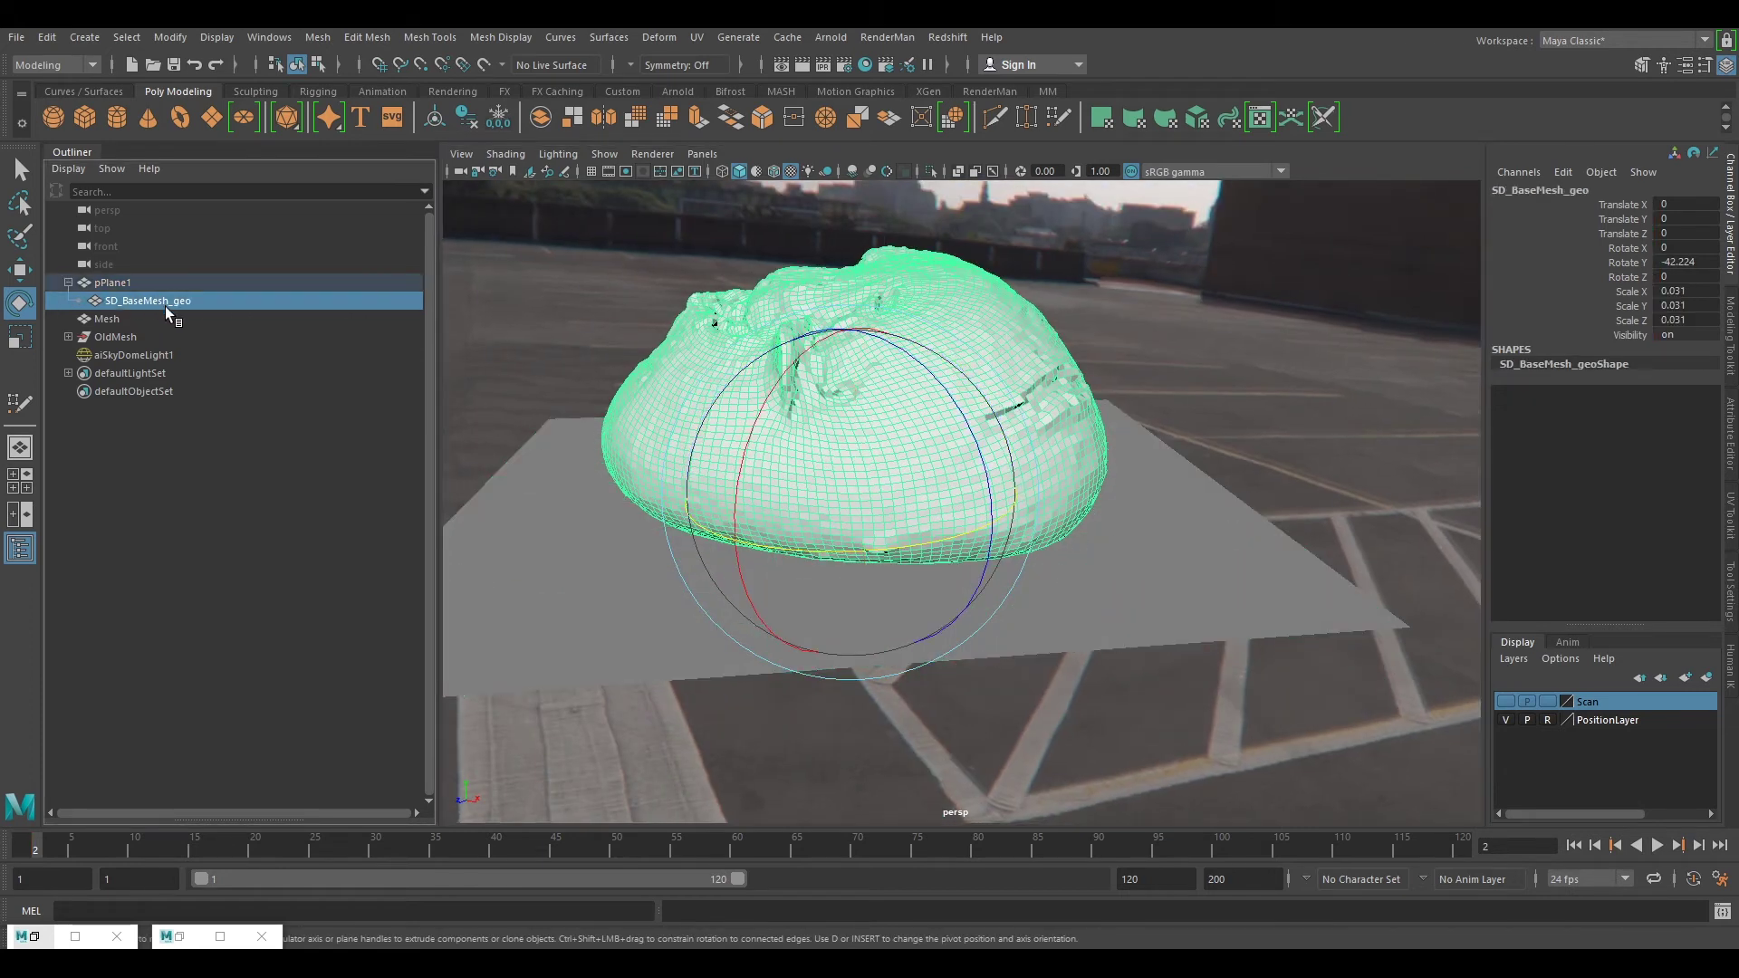
{"action": "key", "text": "shift+p"}
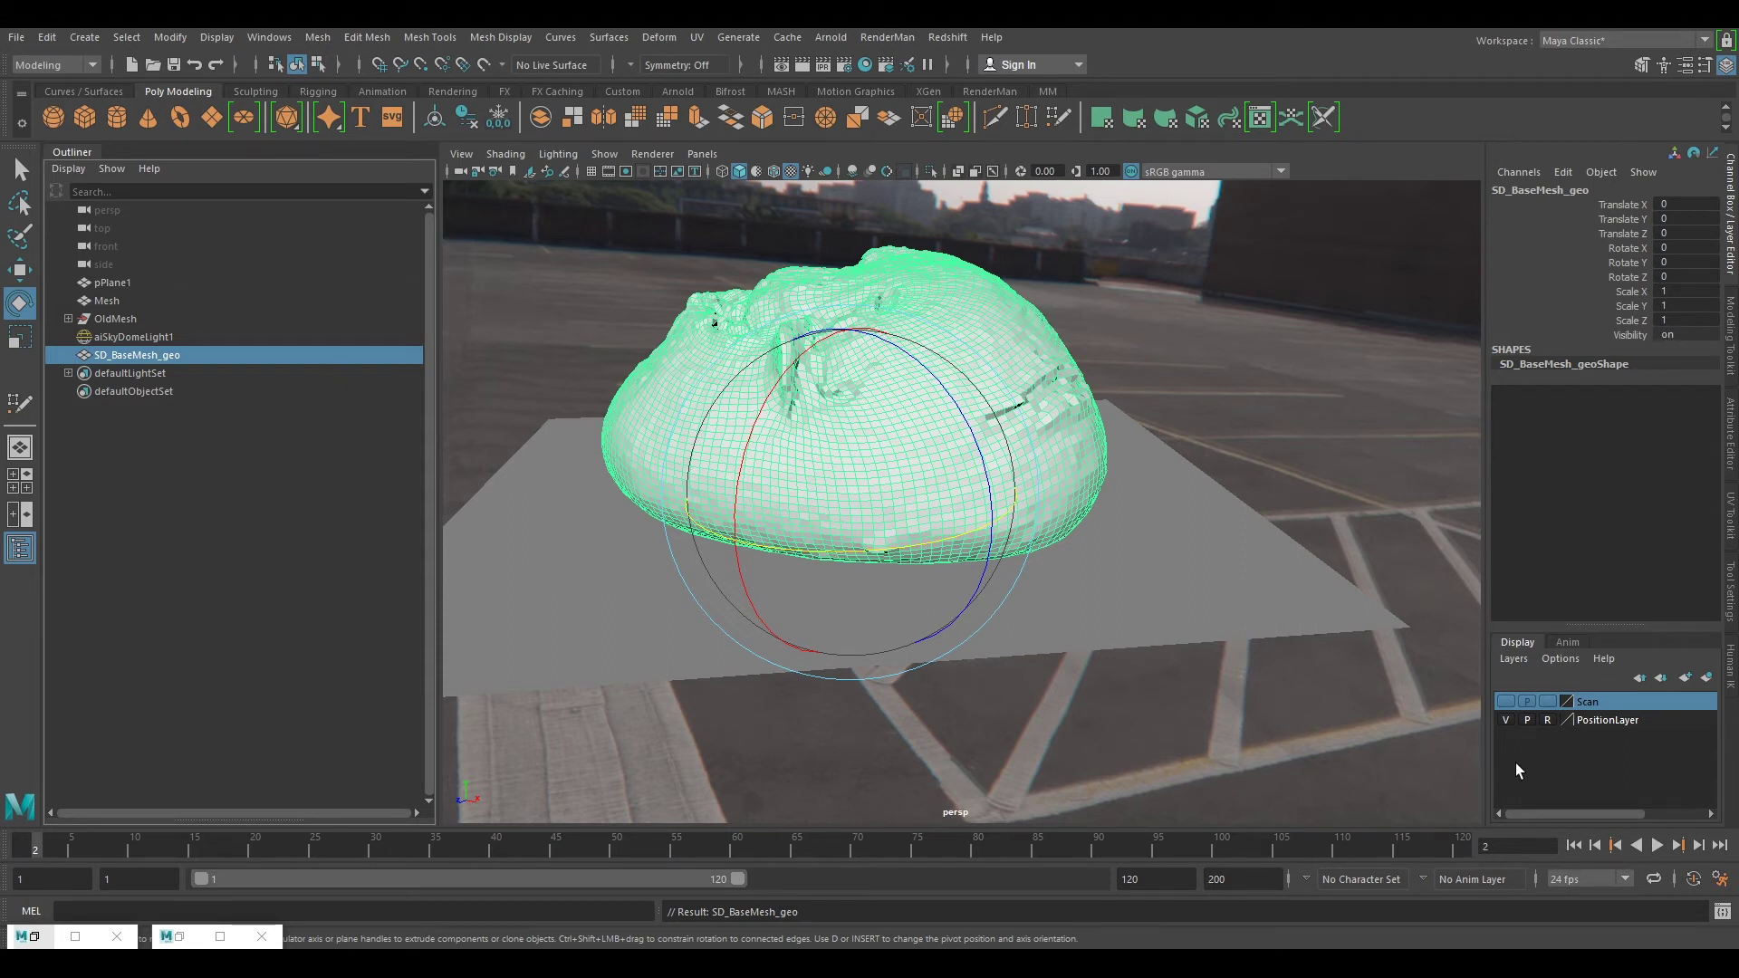
{"action": "left_click", "coordinate": [1504, 721]}
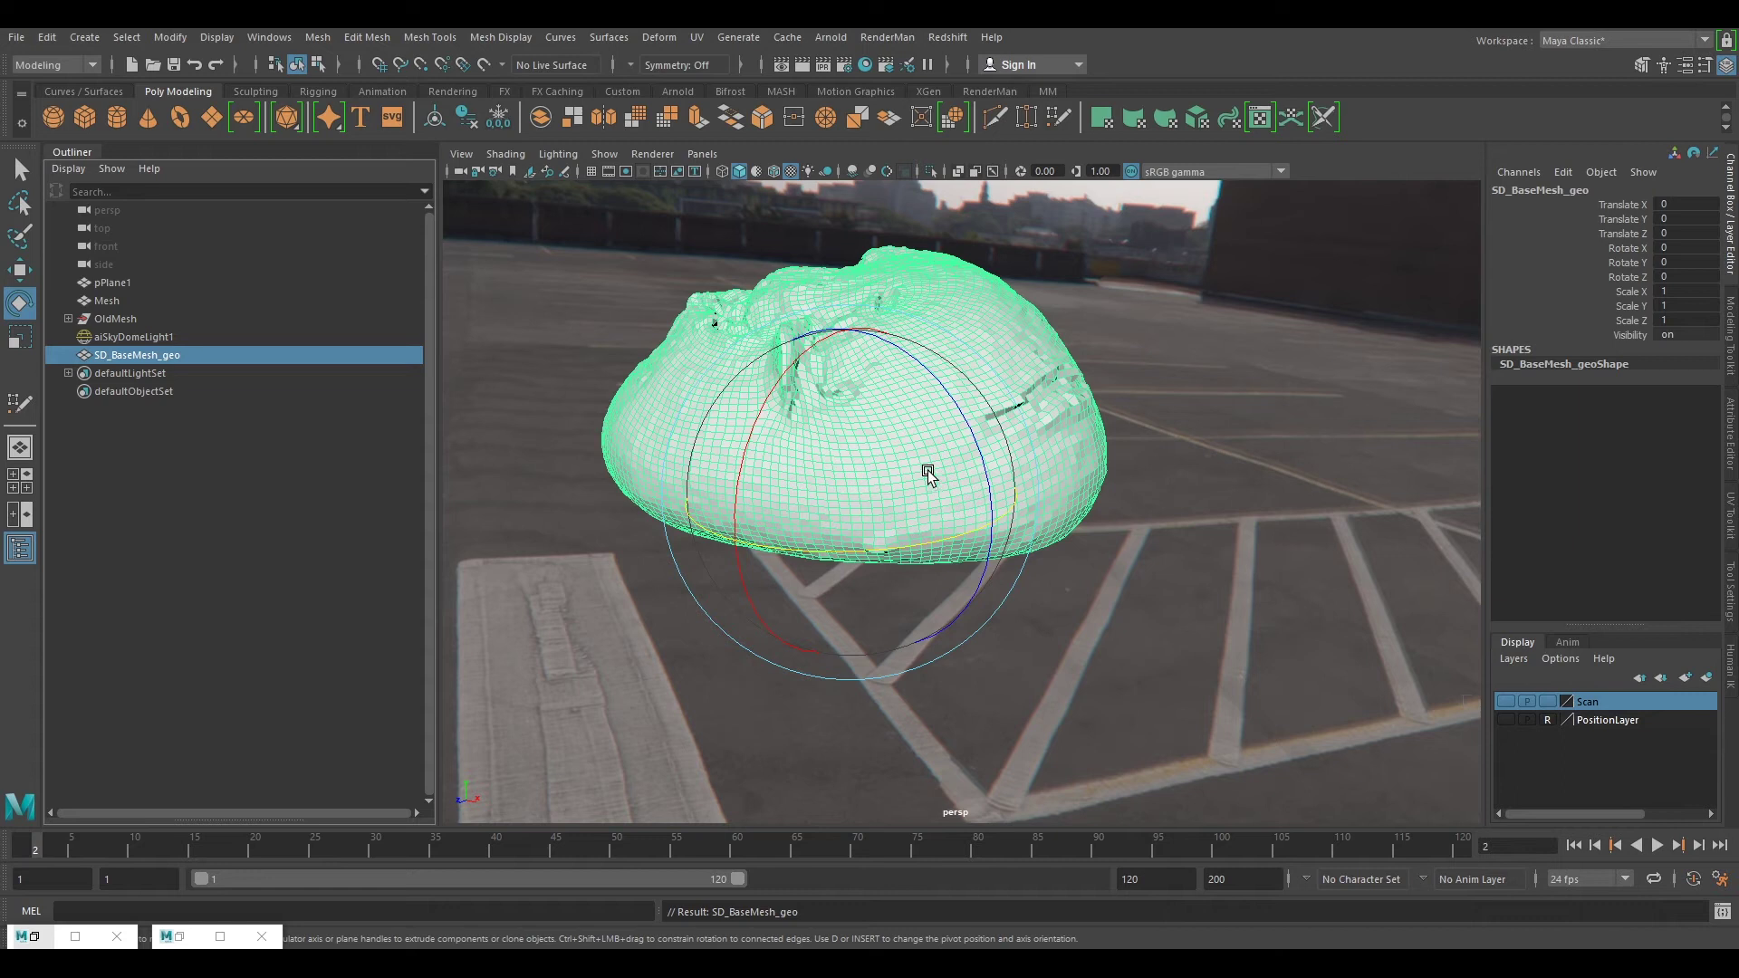
Step: Bring back Hypershade and graph the aiStandardSurface2SG shading group's connected network
{"action": "left_click", "coordinate": [187, 940]}
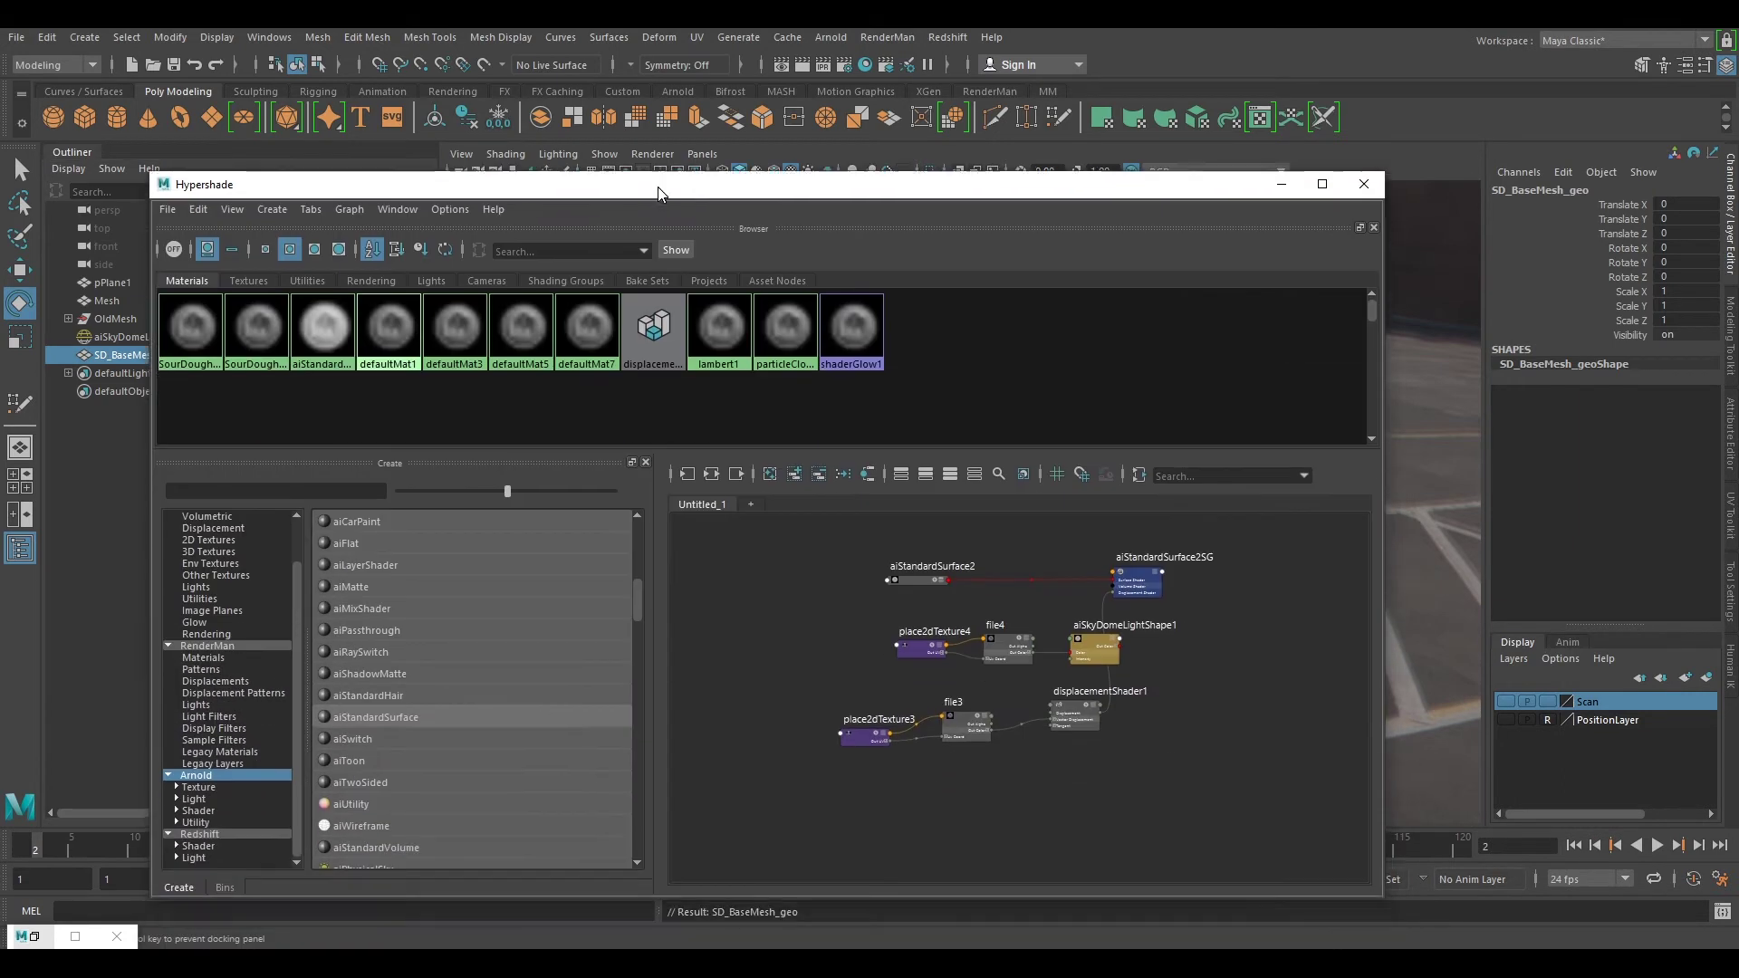
{"action": "left_click_drag", "start_coordinate": [668, 453], "coordinate": [692, 138]}
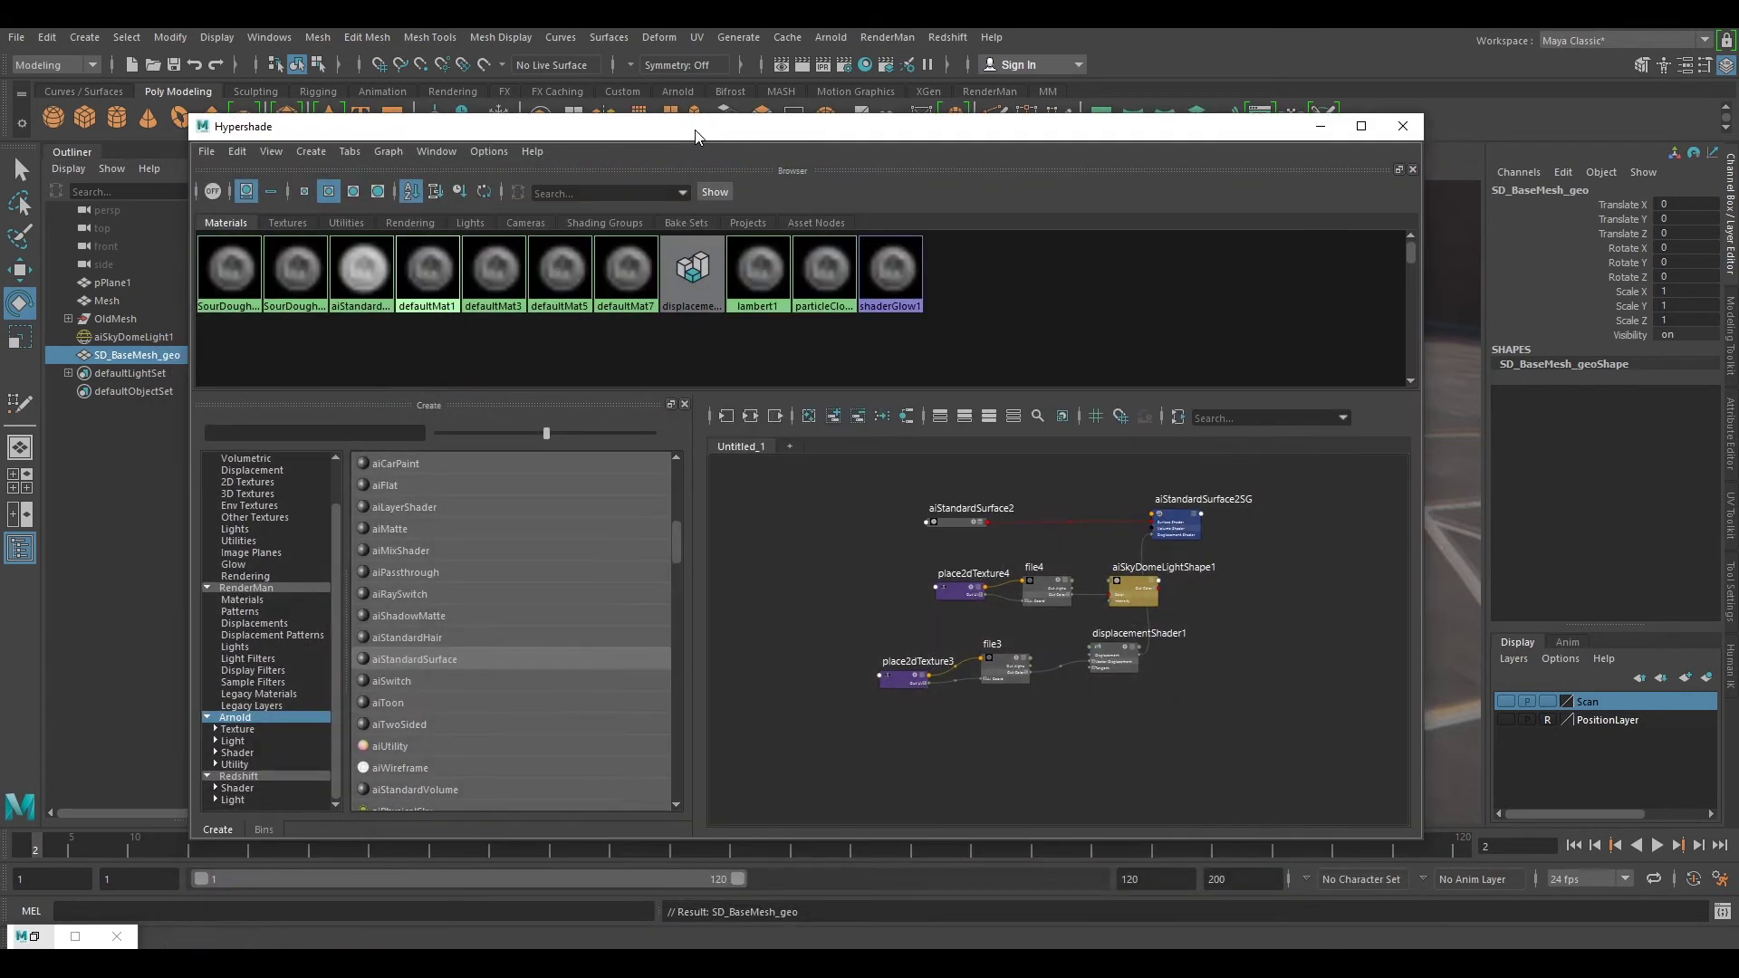
{"action": "scroll", "coordinate": [1022, 483], "scroll_direction": "up", "scroll_amount": 2}
{"action": "scroll", "coordinate": [1142, 579], "scroll_direction": "down", "scroll_amount": 2}
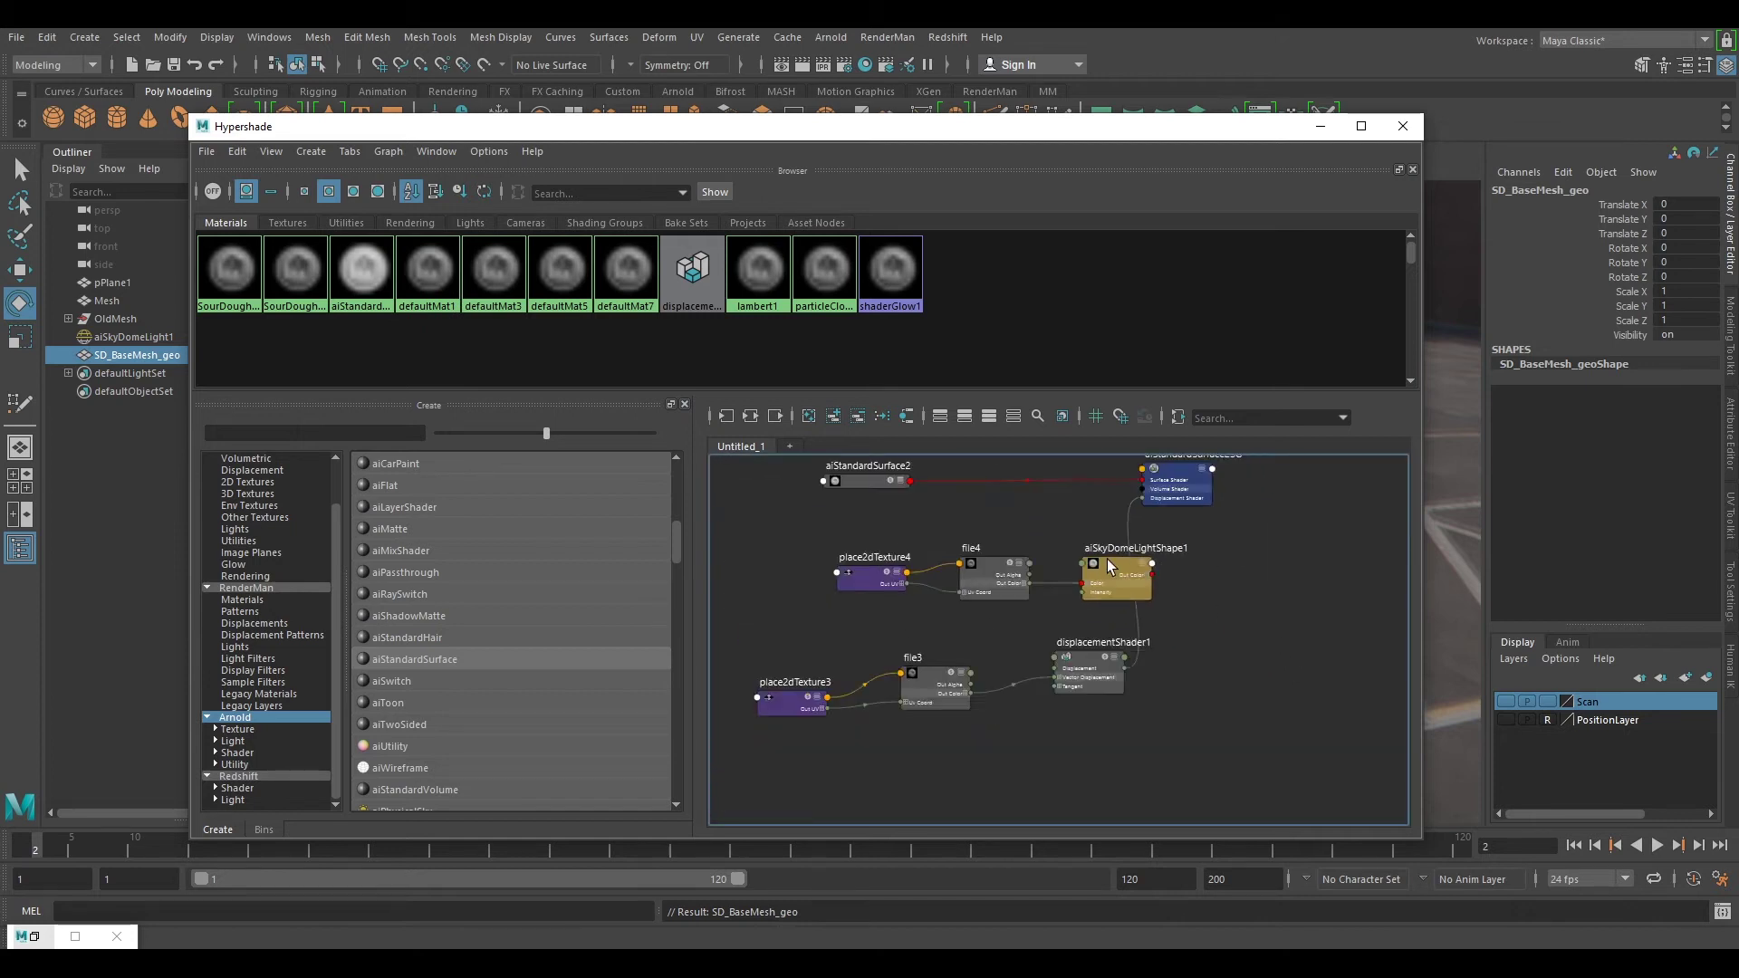
{"action": "left_click", "coordinate": [1161, 505]}
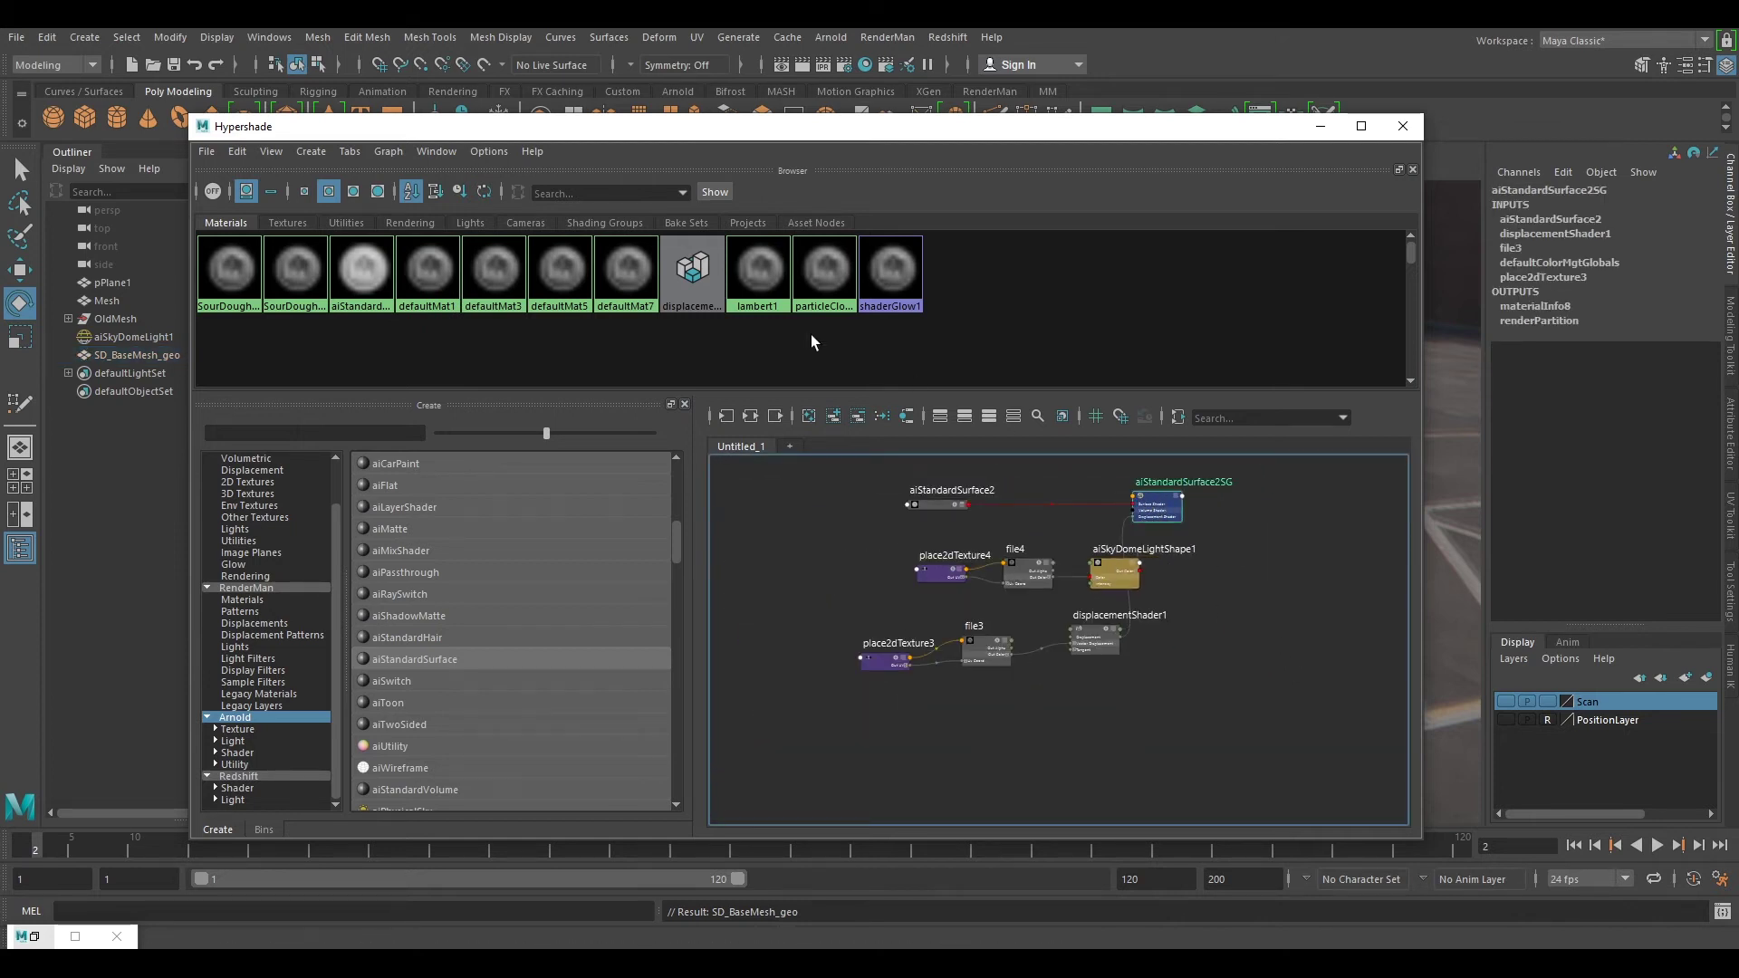
{"action": "left_click", "coordinate": [753, 415]}
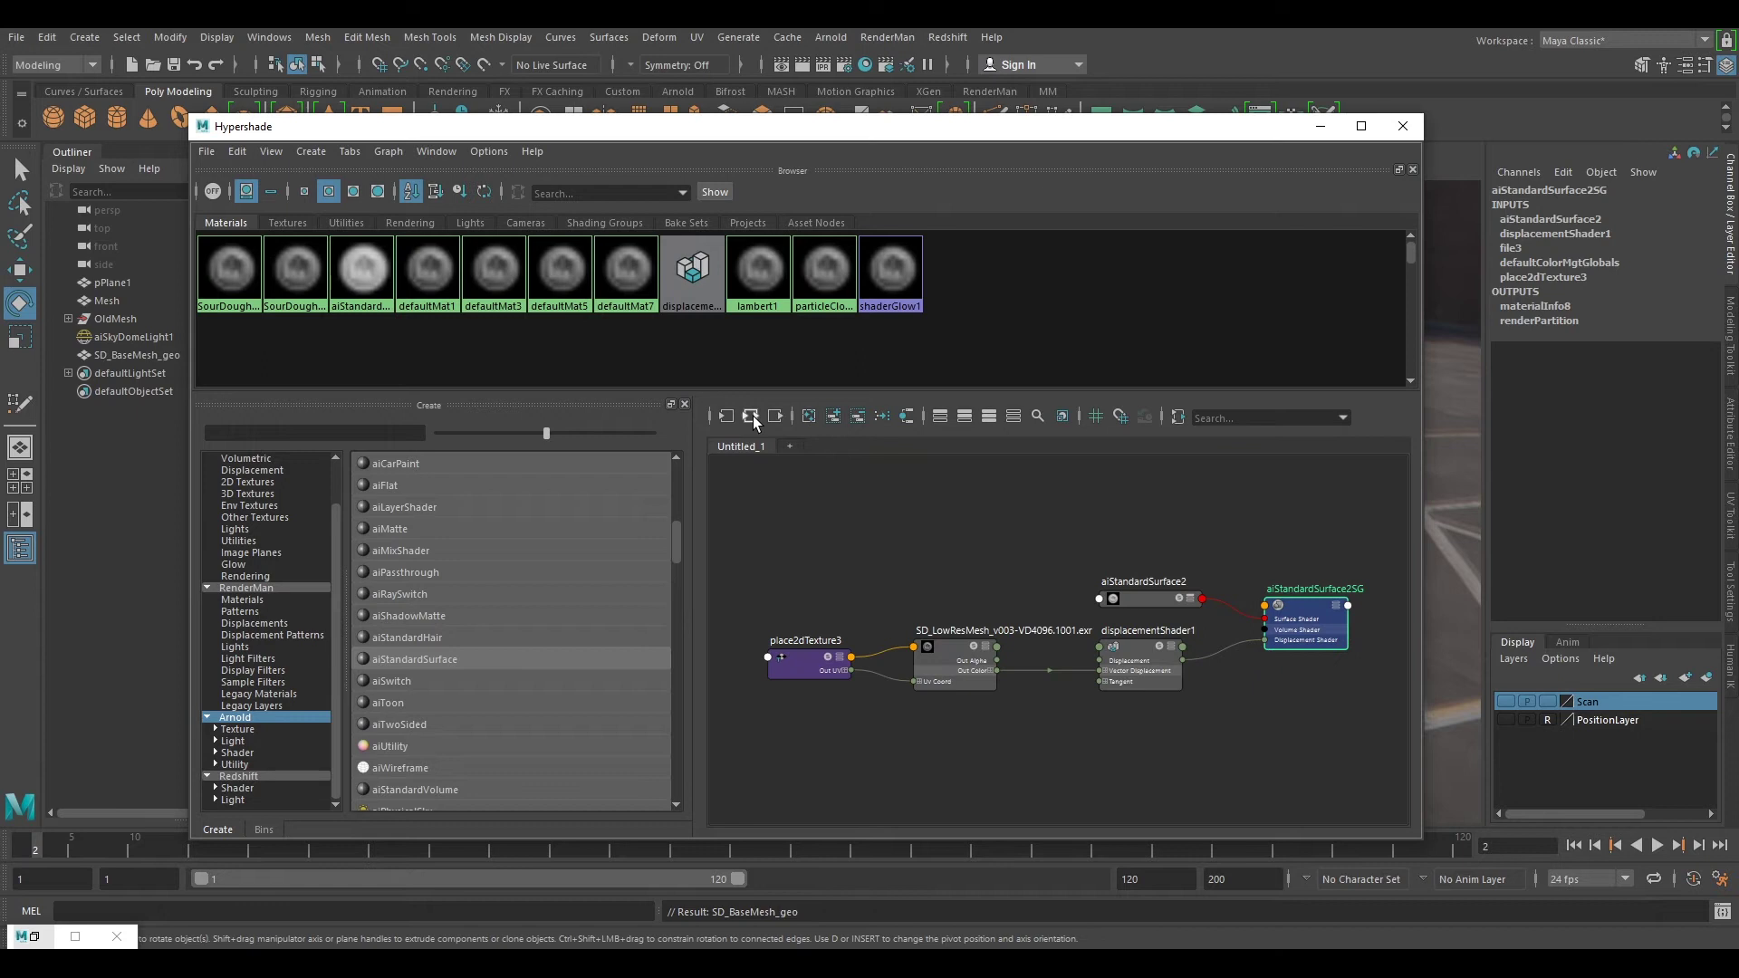
Step: Arrange the node graph and show aiStandardSurface2's attributes in the Attribute Editor
{"action": "middle_click_drag", "start_coordinate": [1301, 615], "coordinate": [1226, 537], "text": "alt"}
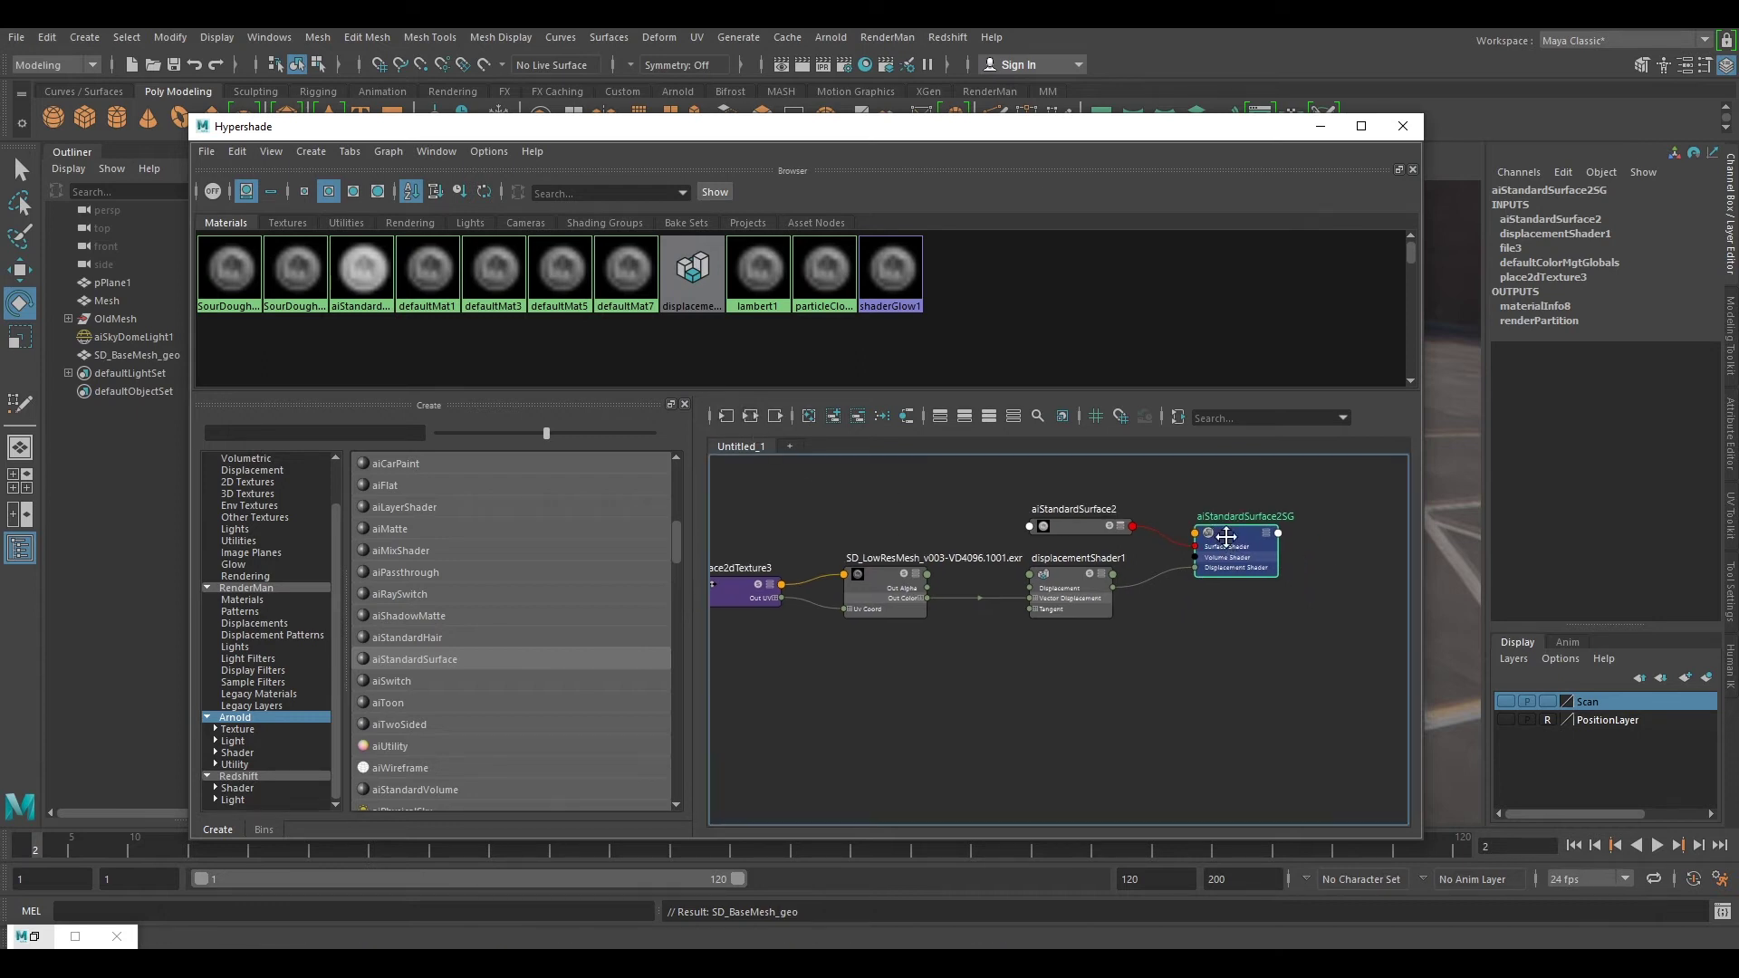
{"action": "middle_click_drag", "start_coordinate": [1045, 554], "coordinate": [1020, 613], "text": "alt"}
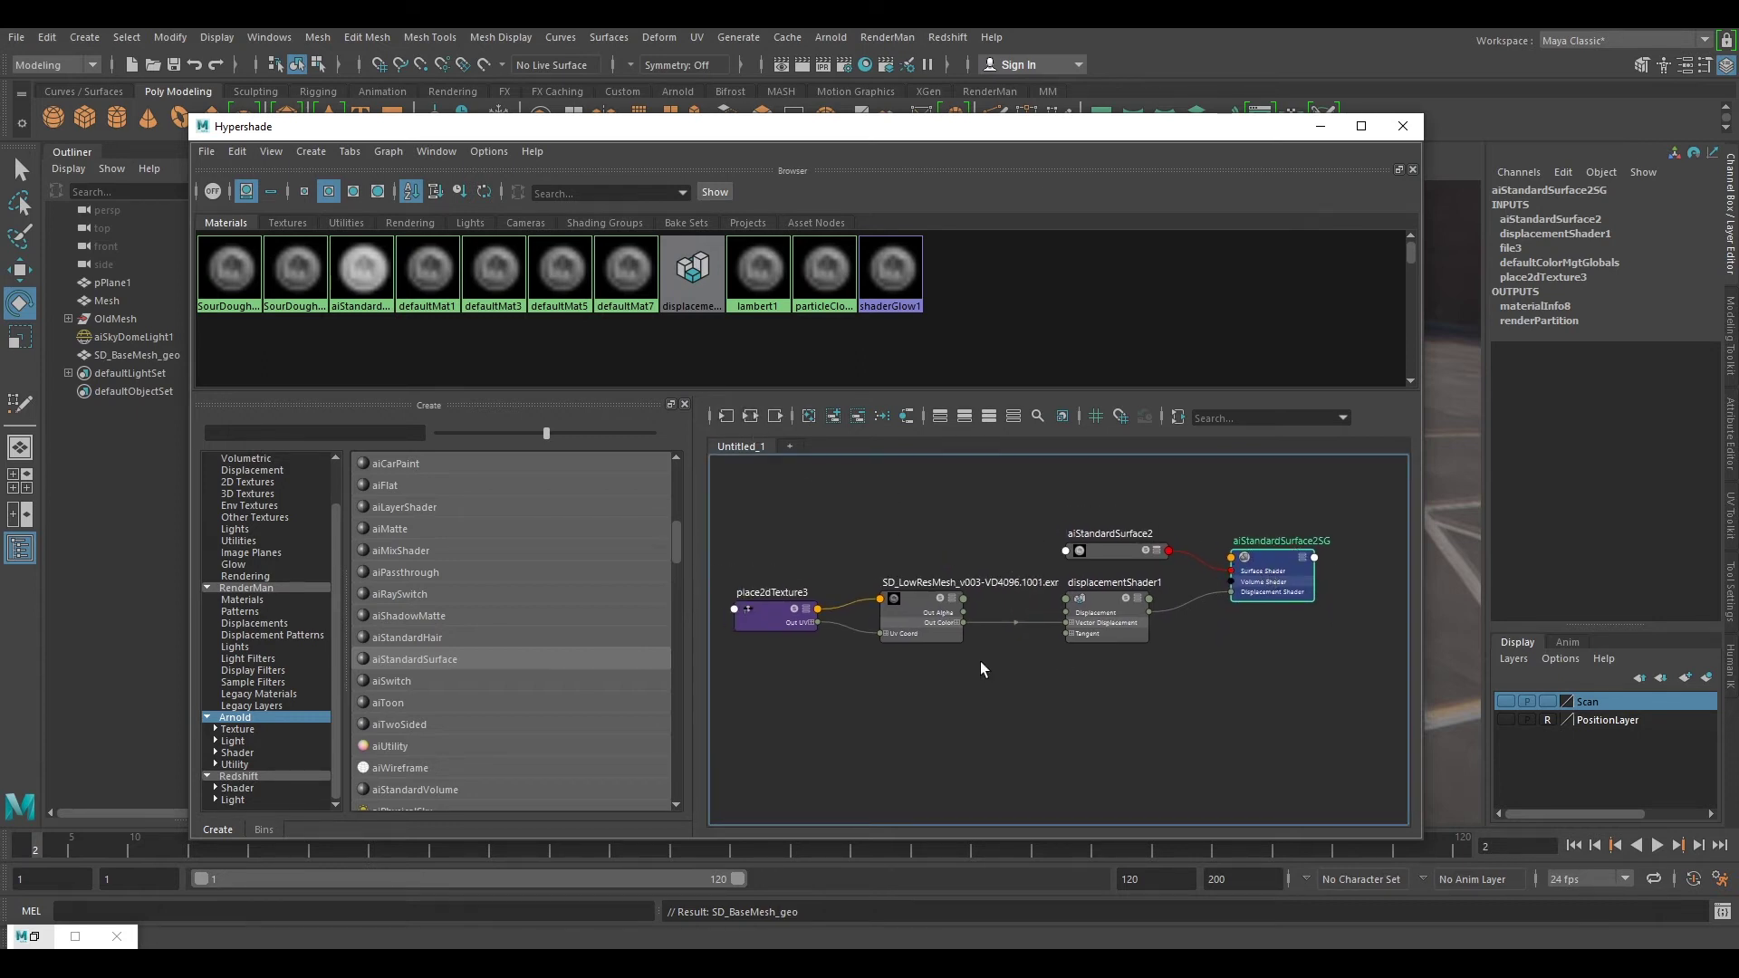
{"action": "middle_click_drag", "start_coordinate": [1115, 558], "coordinate": [1132, 623], "text": "alt"}
{"action": "left_click_drag", "start_coordinate": [1133, 624], "coordinate": [1125, 503]}
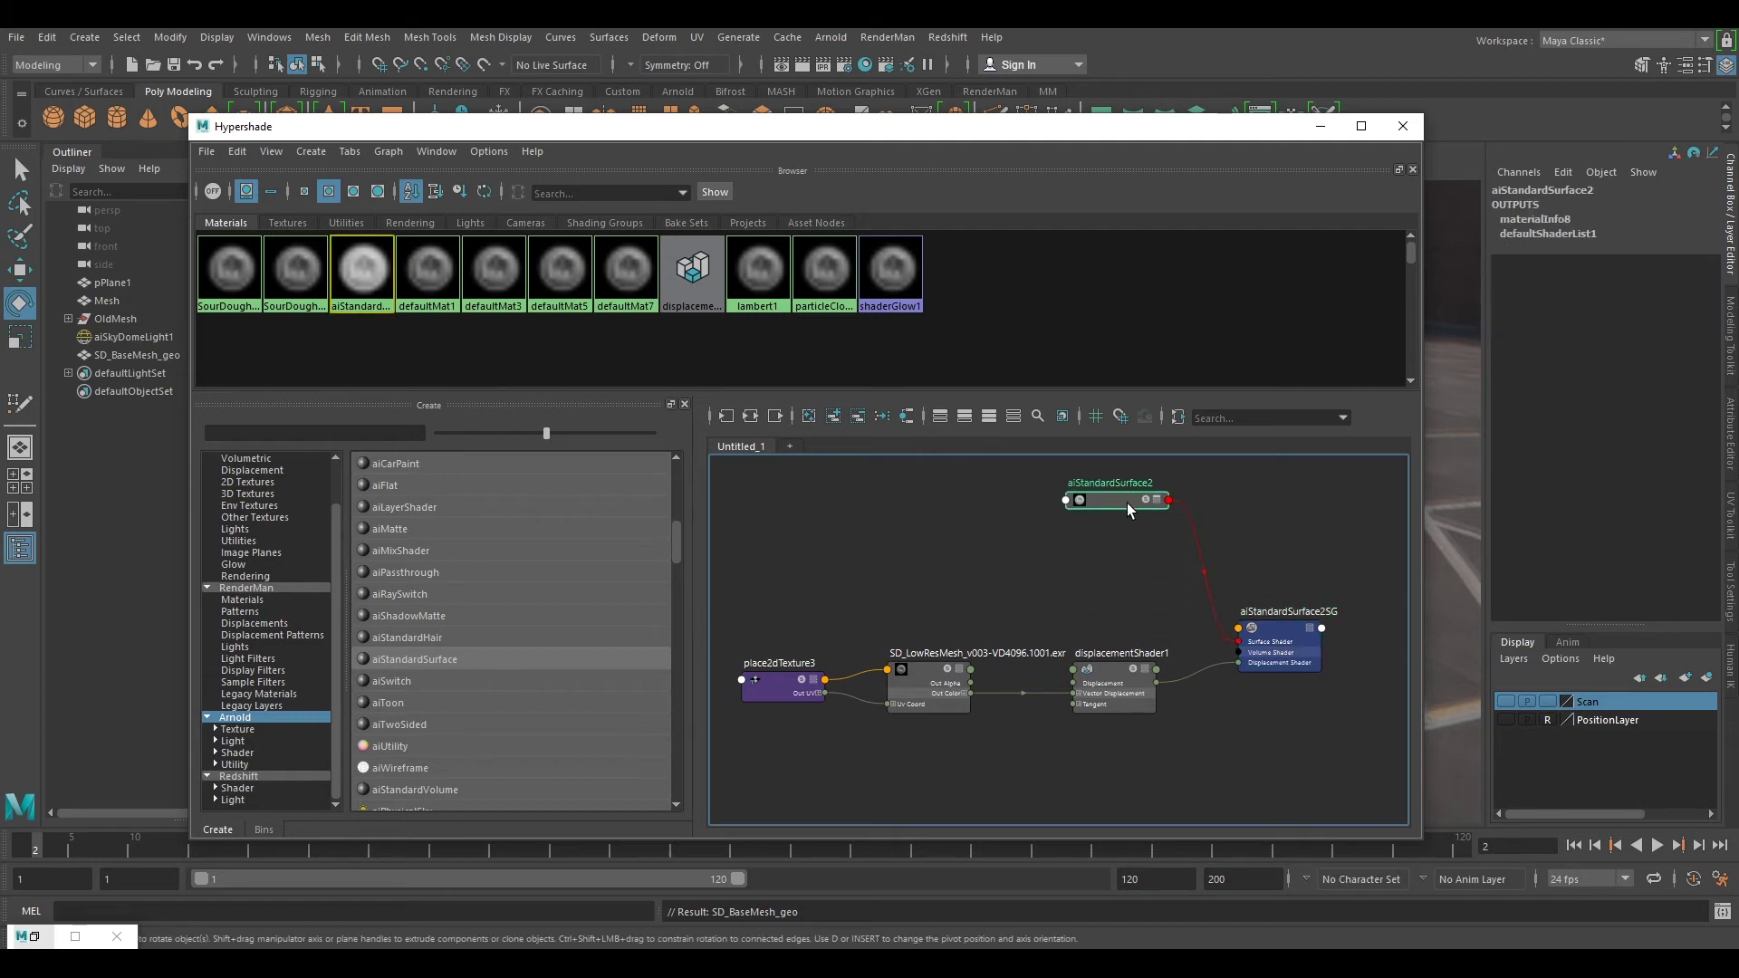
{"action": "left_click", "coordinate": [1157, 503]}
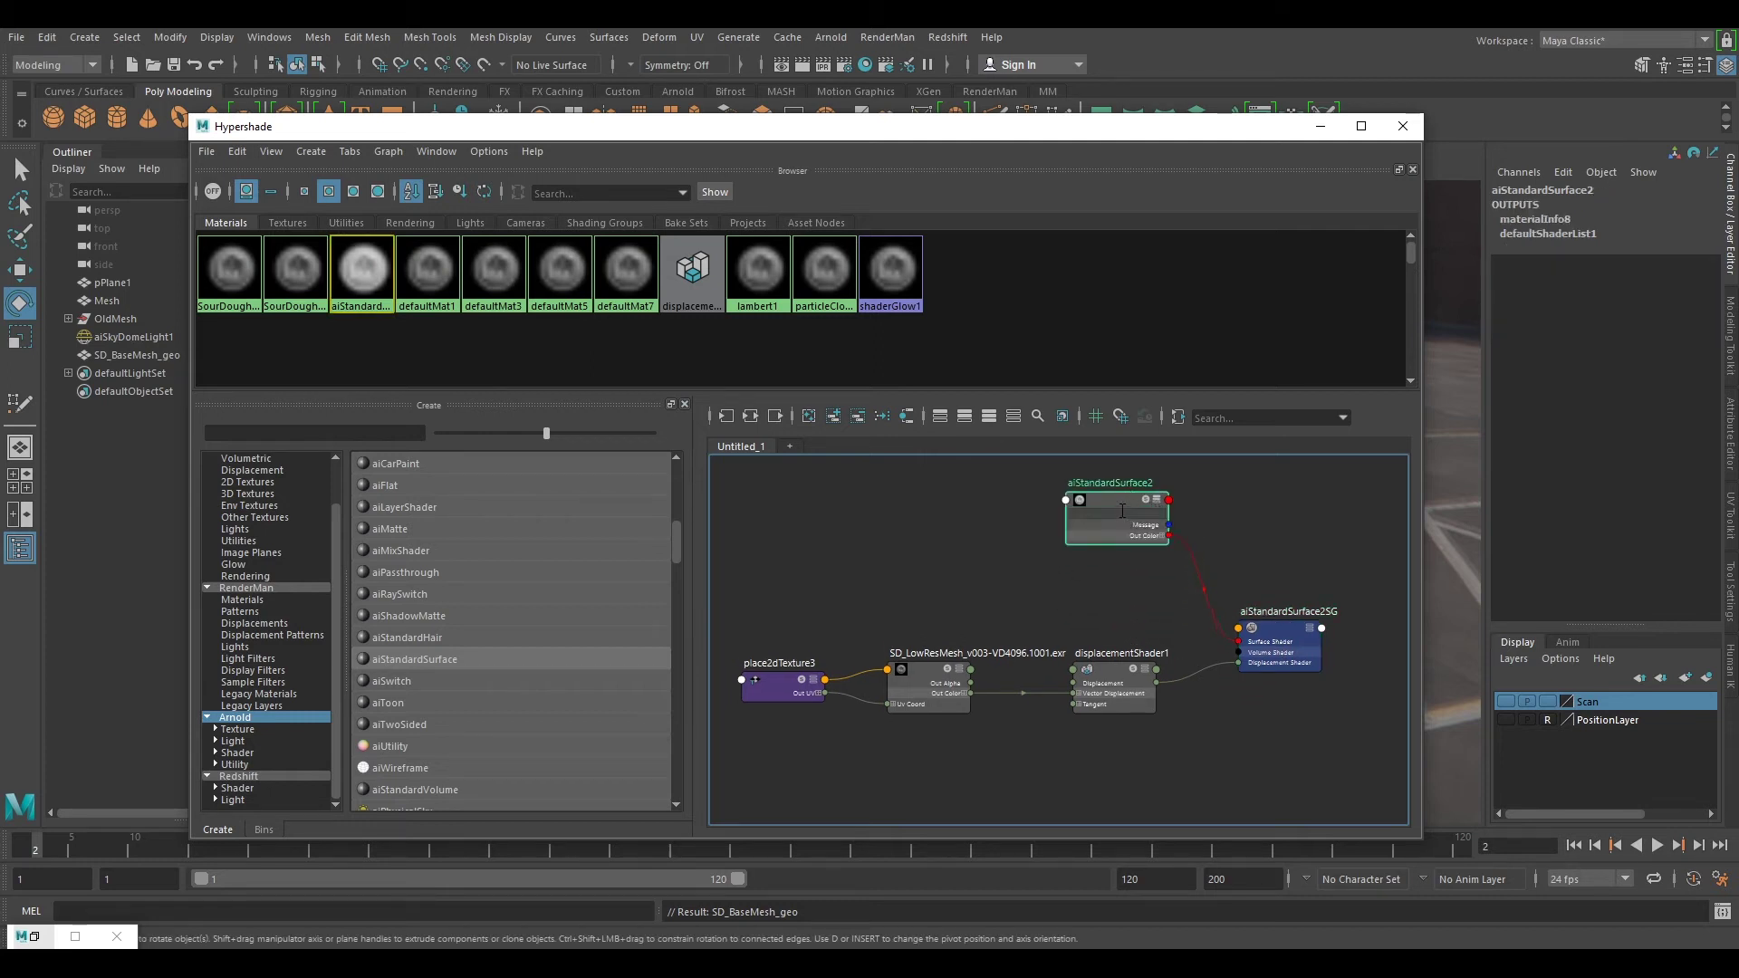
{"action": "left_click", "coordinate": [1284, 639]}
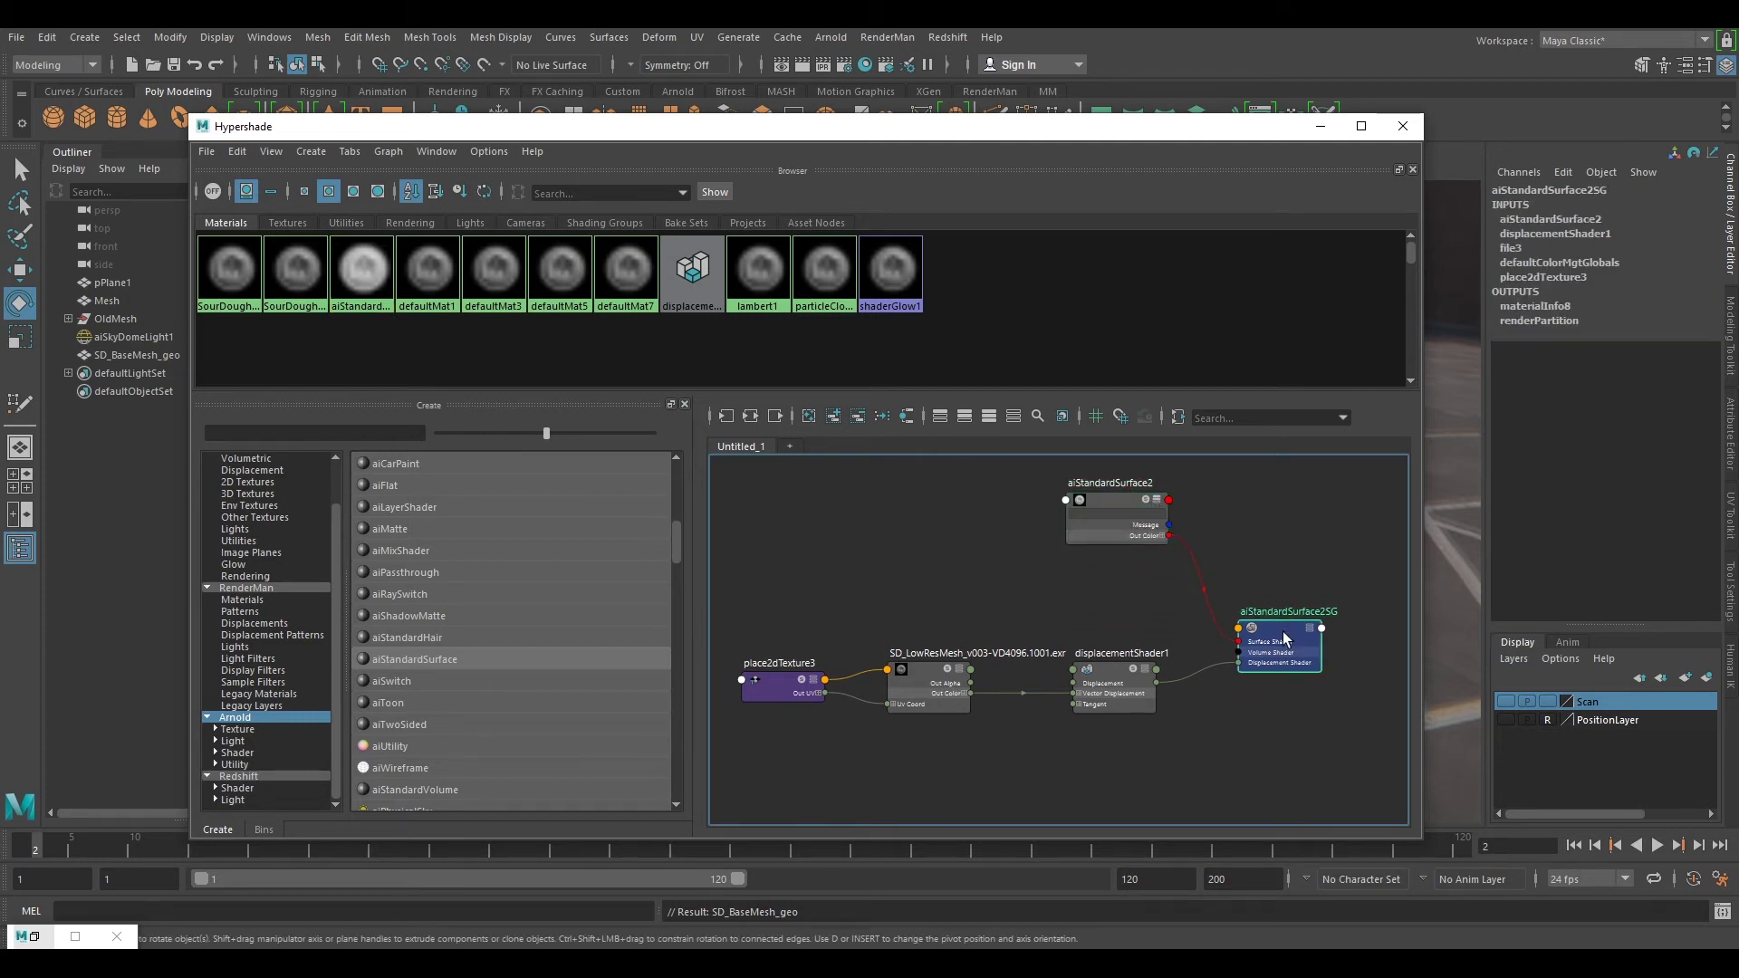
{"action": "left_click", "coordinate": [1727, 457]}
{"action": "left_click_drag", "start_coordinate": [1192, 130], "coordinate": [1104, 130]}
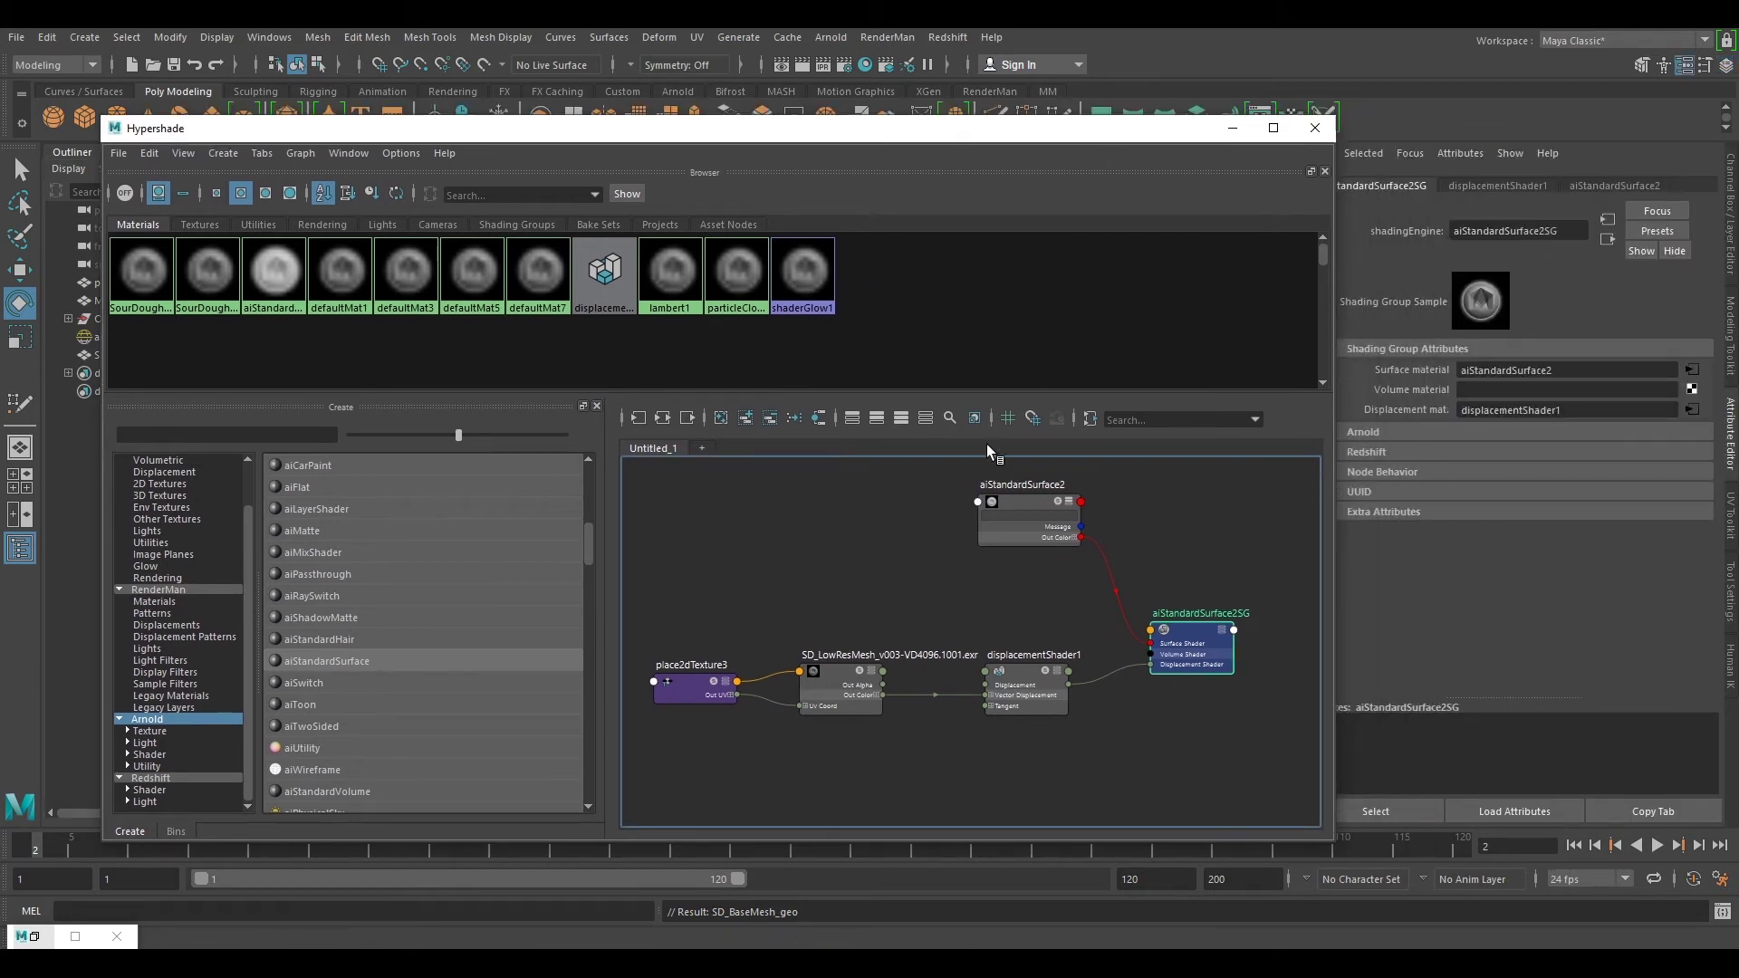
{"action": "left_click", "coordinate": [1024, 500]}
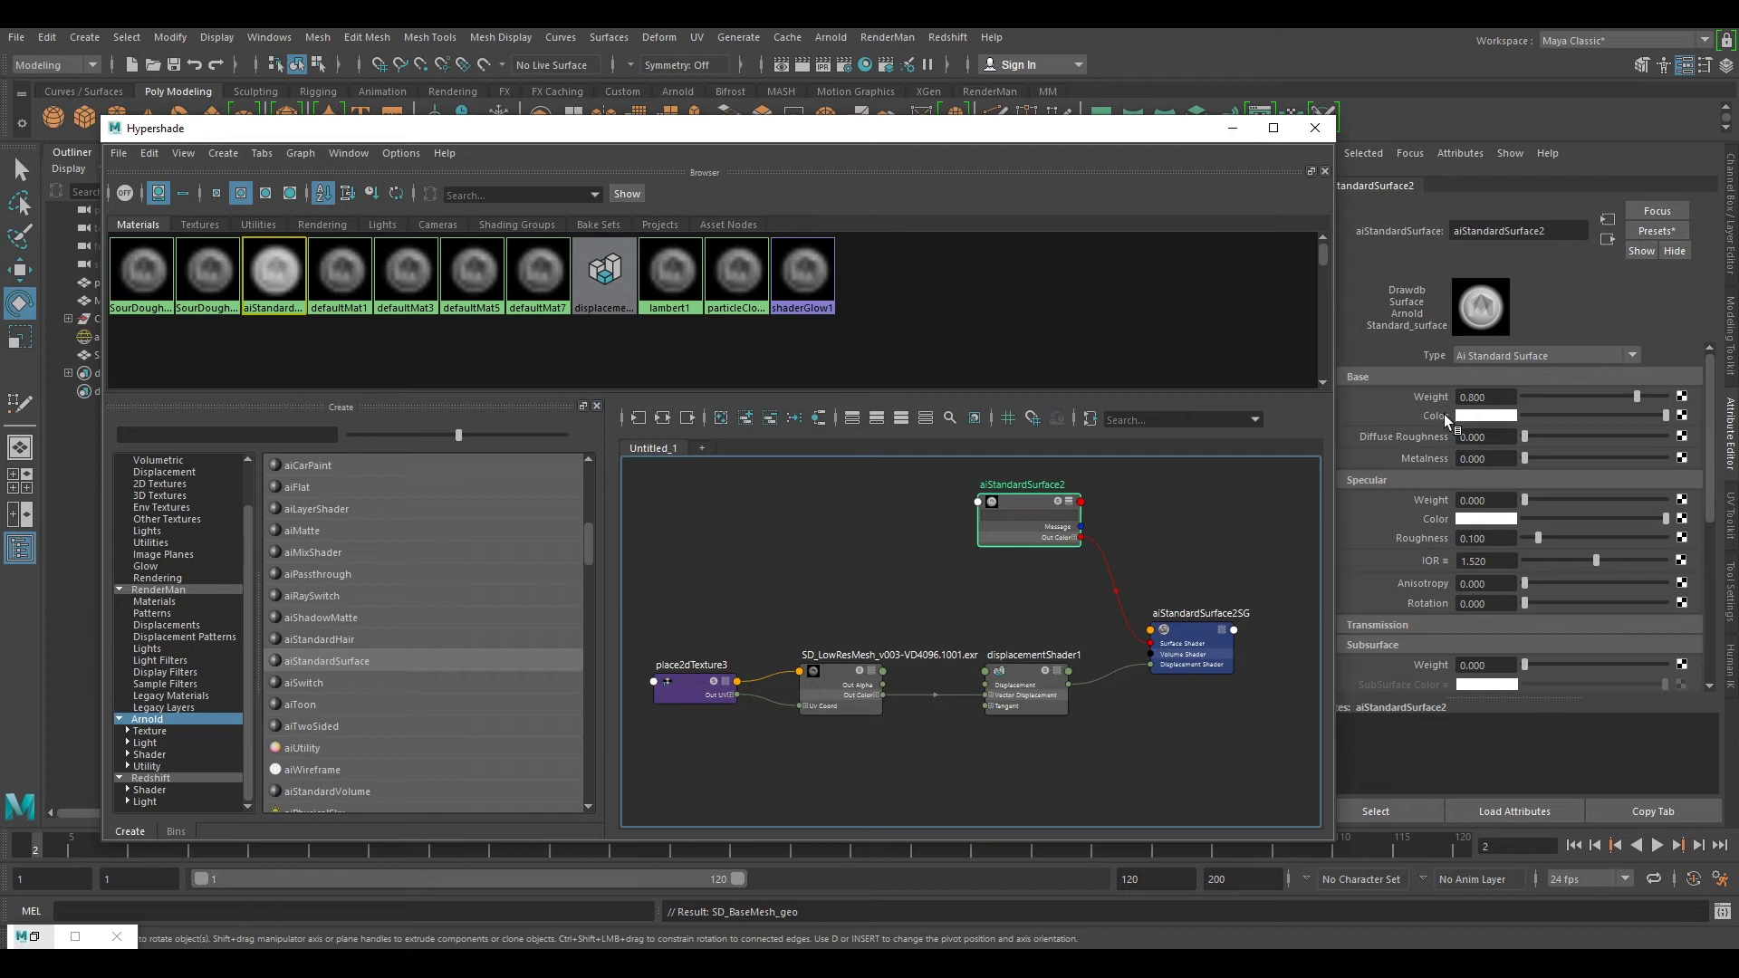
Step: Connect a file texture to base colour, loading SD_LowResMesh_DIFF_v001.tif from the Tex folder
{"action": "left_click", "coordinate": [1682, 416]}
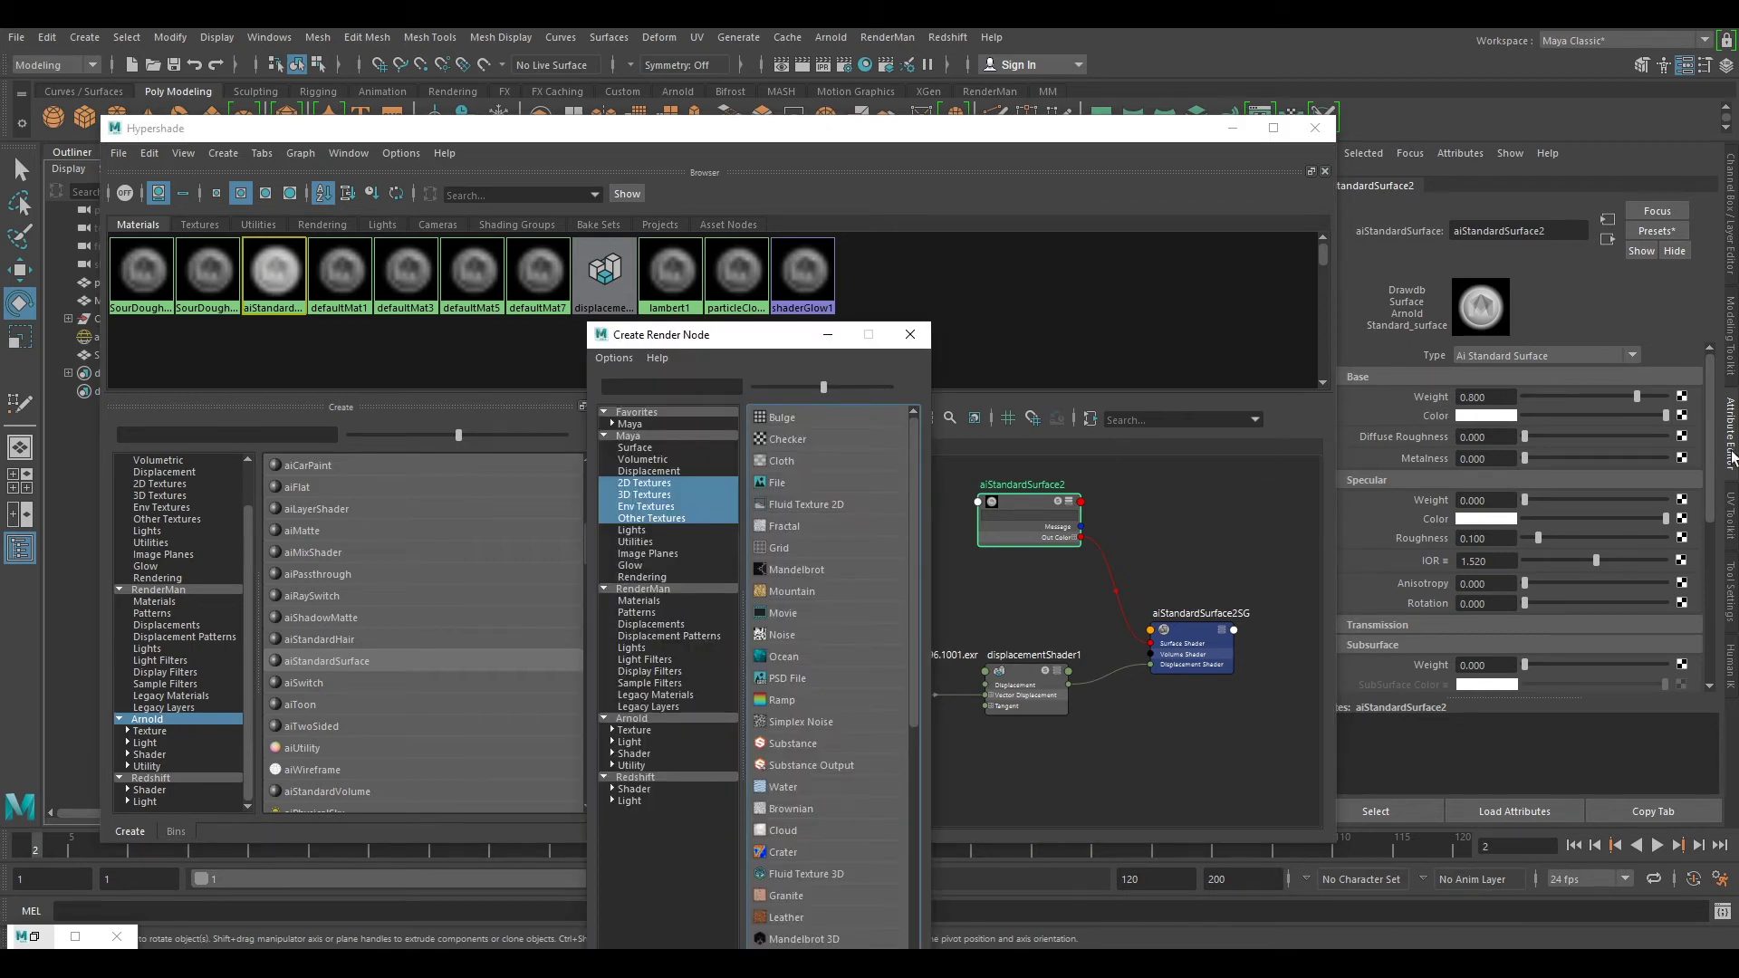
{"action": "left_click", "coordinate": [778, 483]}
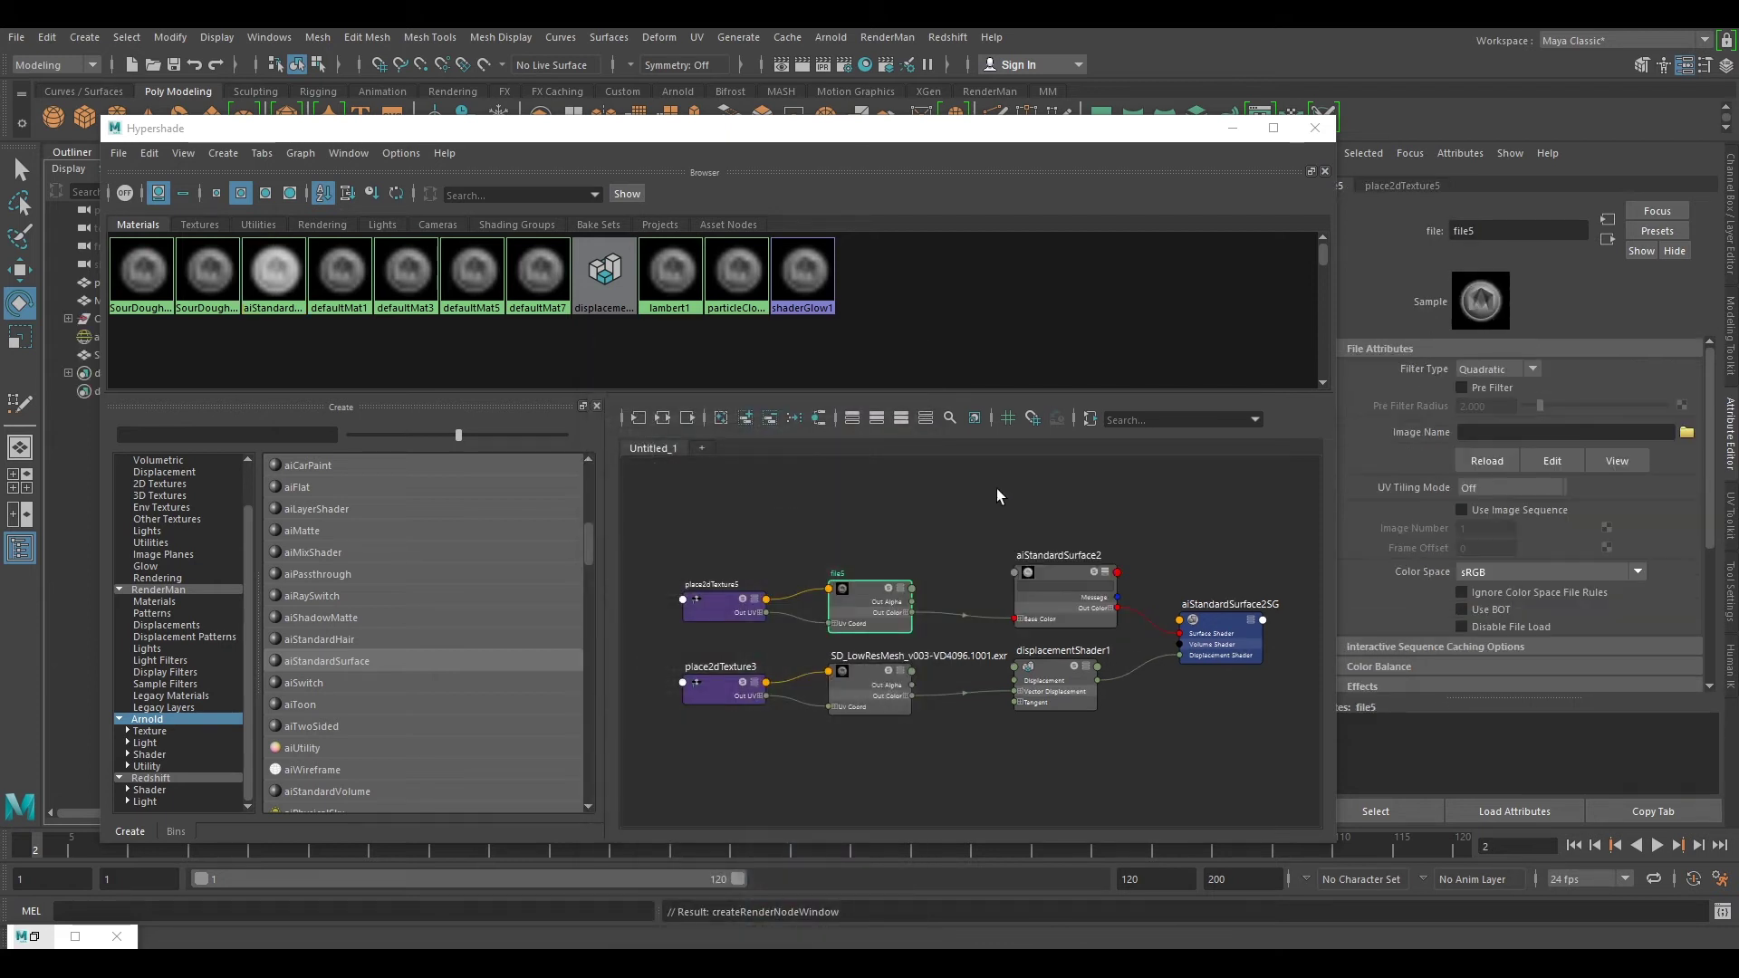
{"action": "left_click", "coordinate": [1687, 432]}
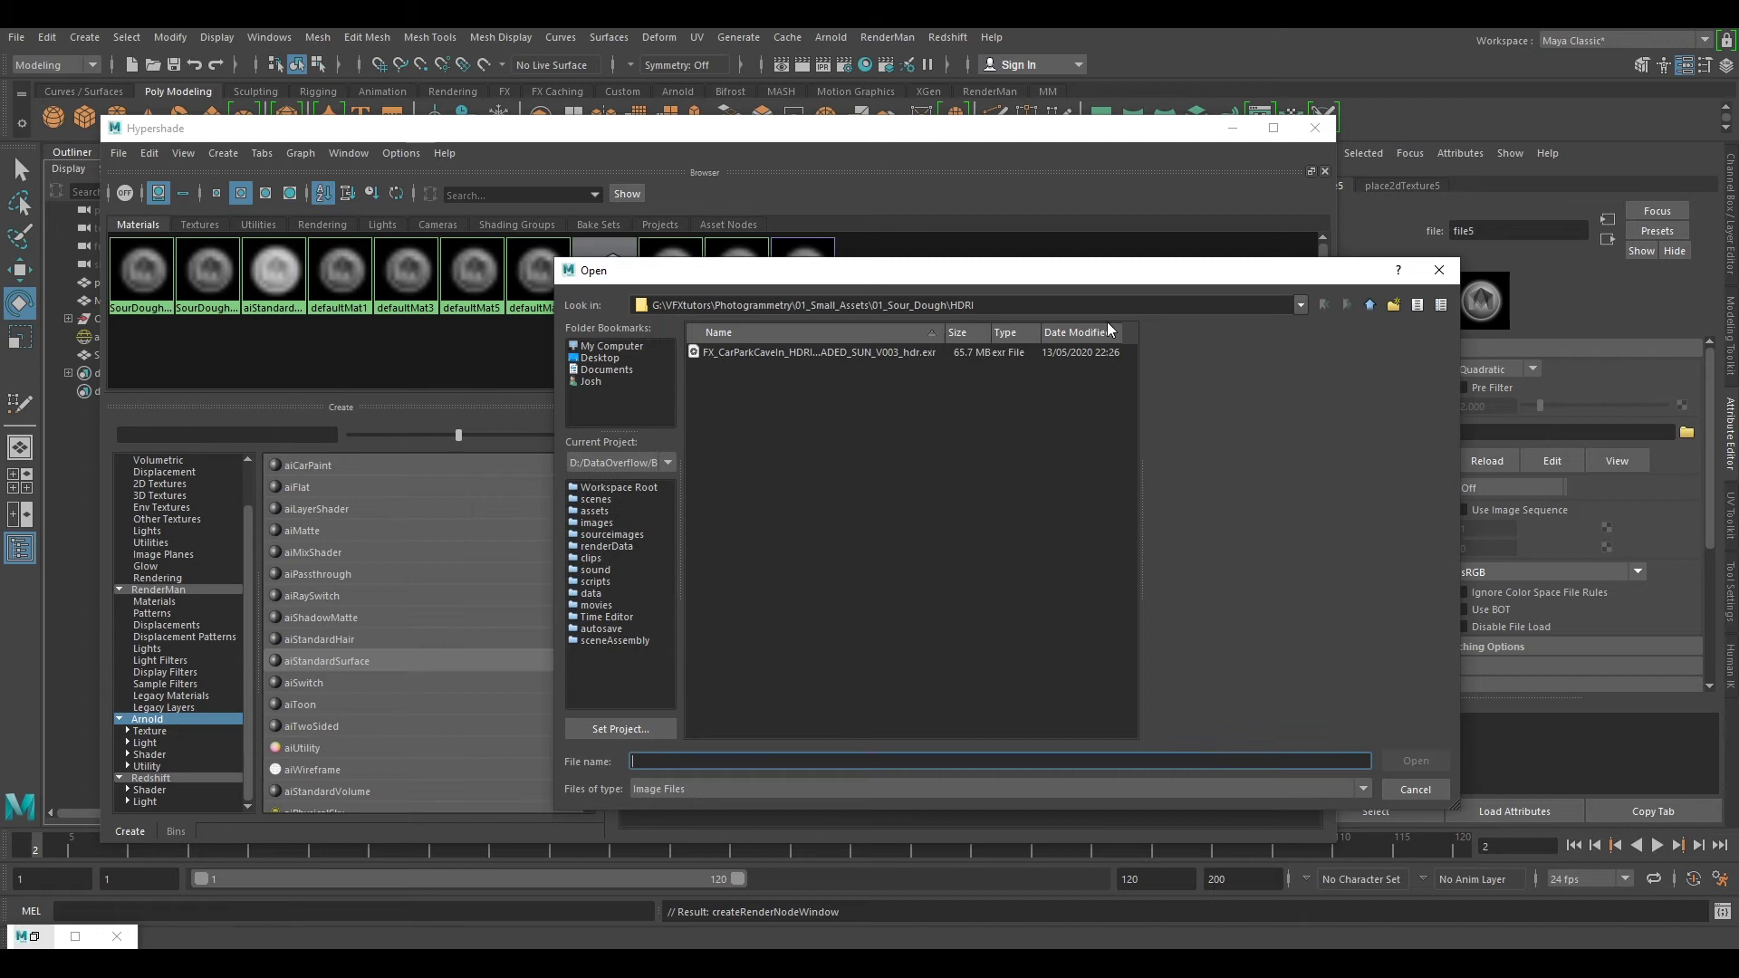
{"action": "left_click", "coordinate": [1369, 306]}
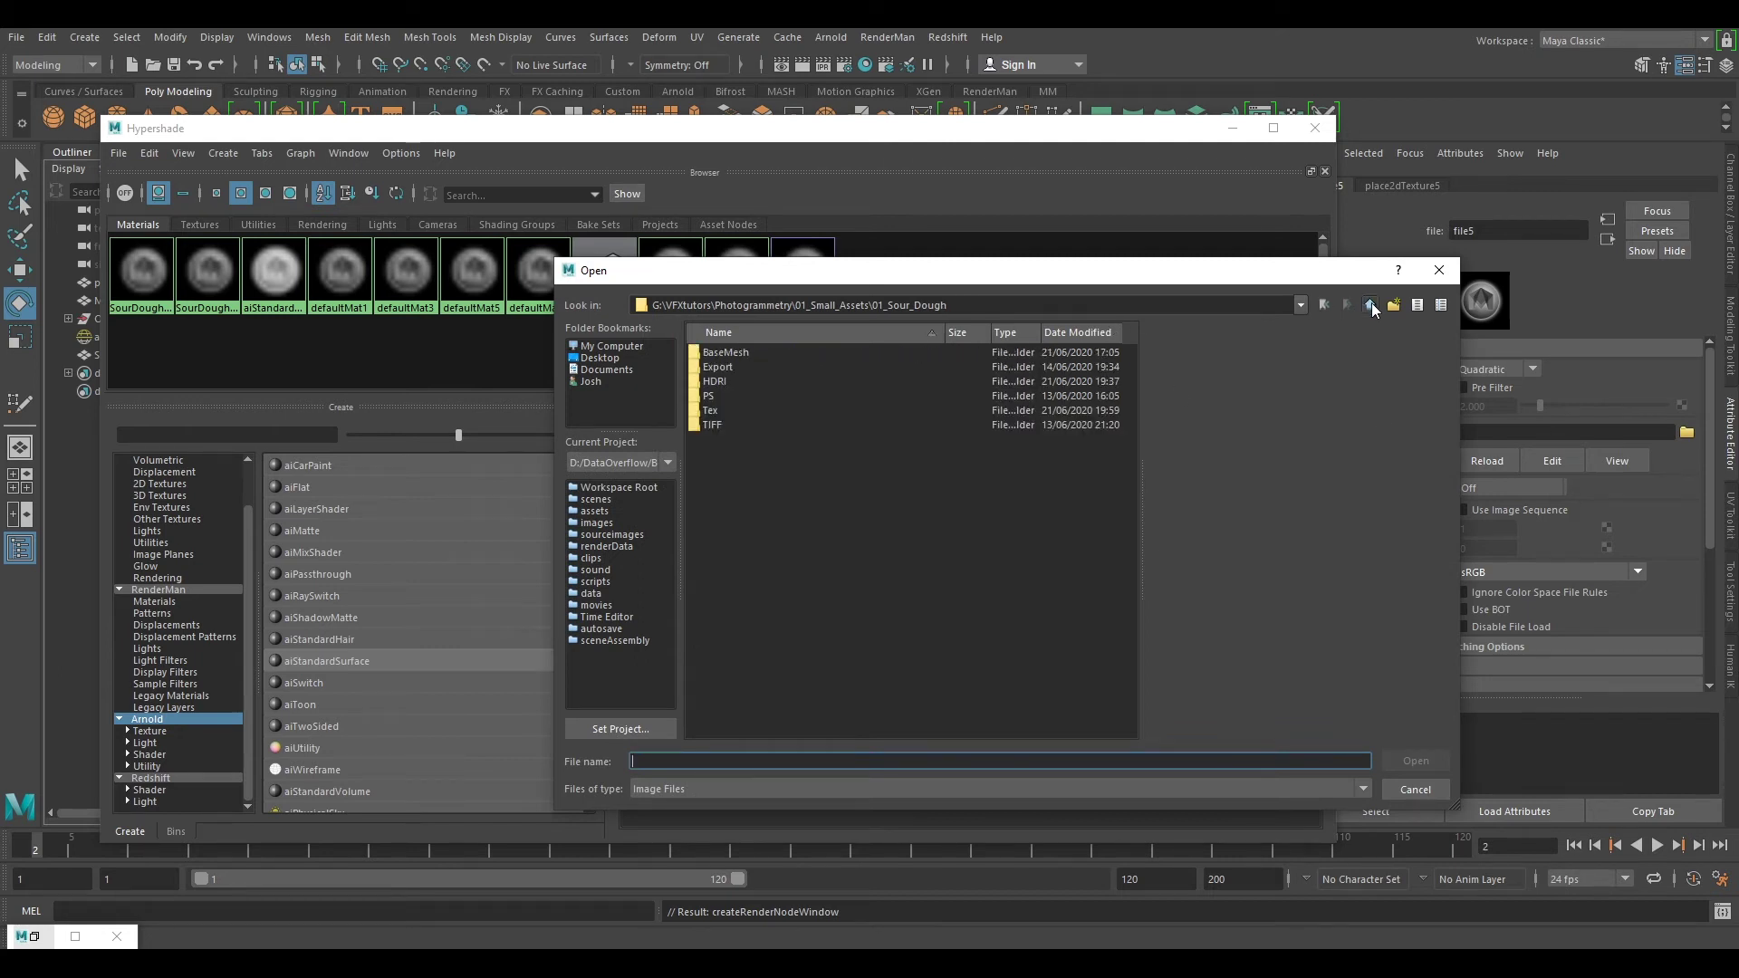
{"action": "double_click", "coordinate": [712, 410]}
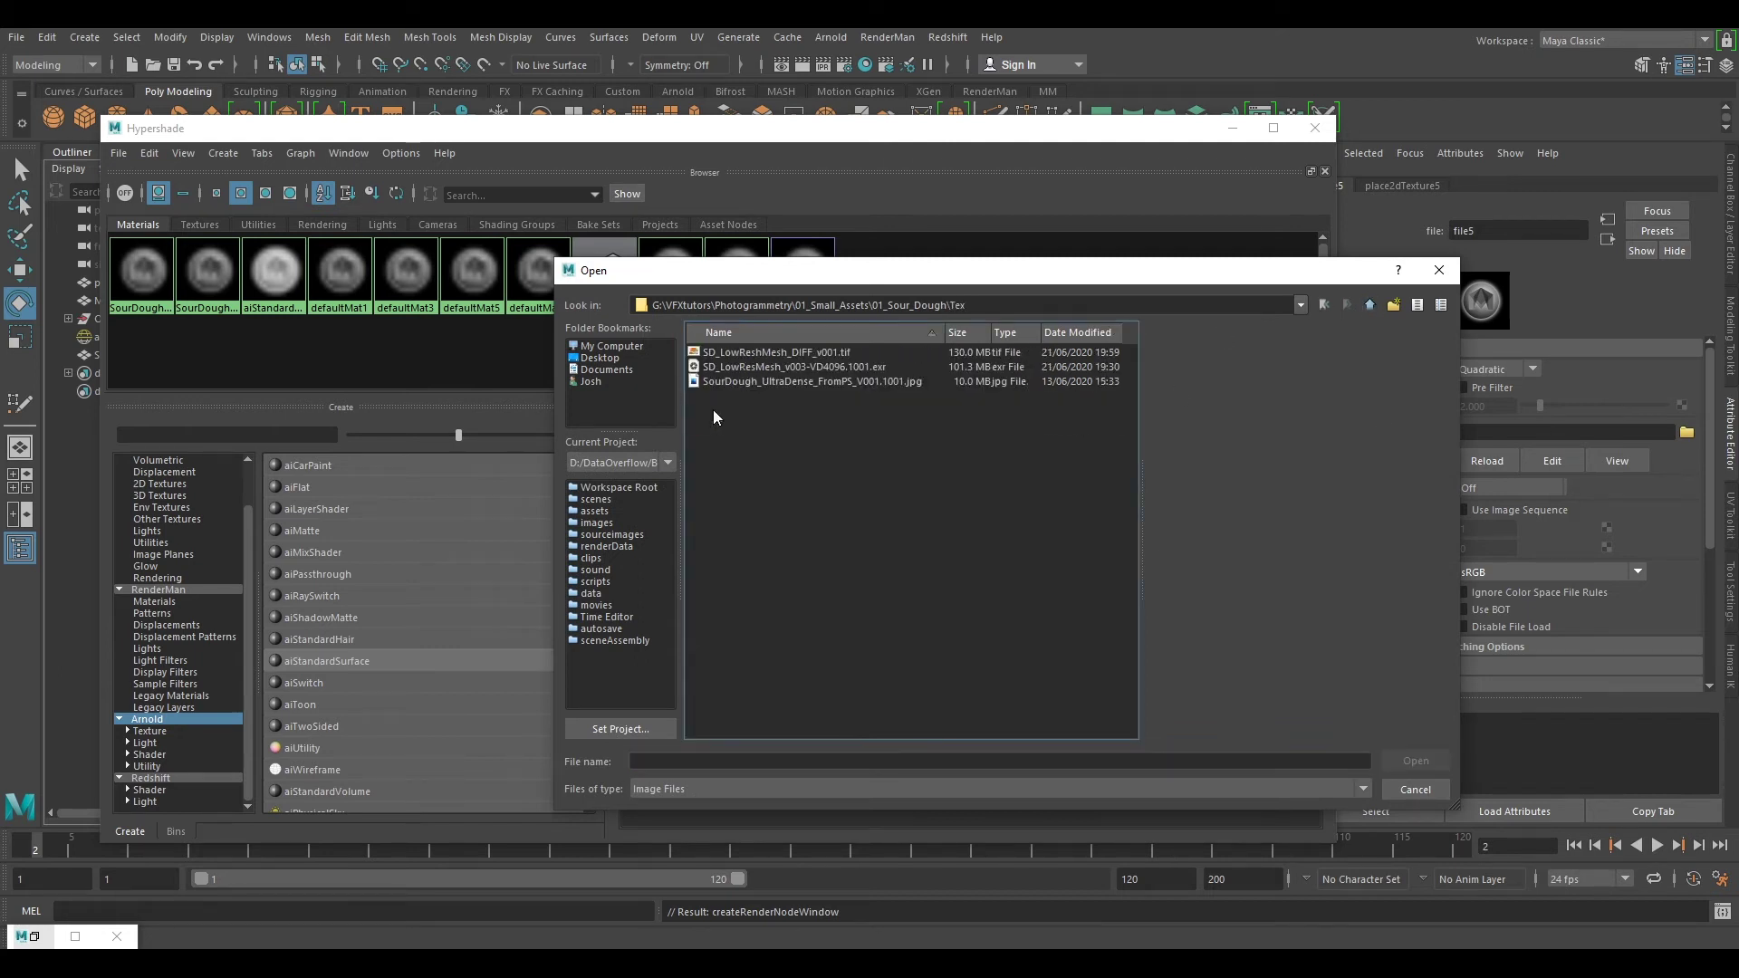
{"action": "left_click", "coordinate": [768, 353]}
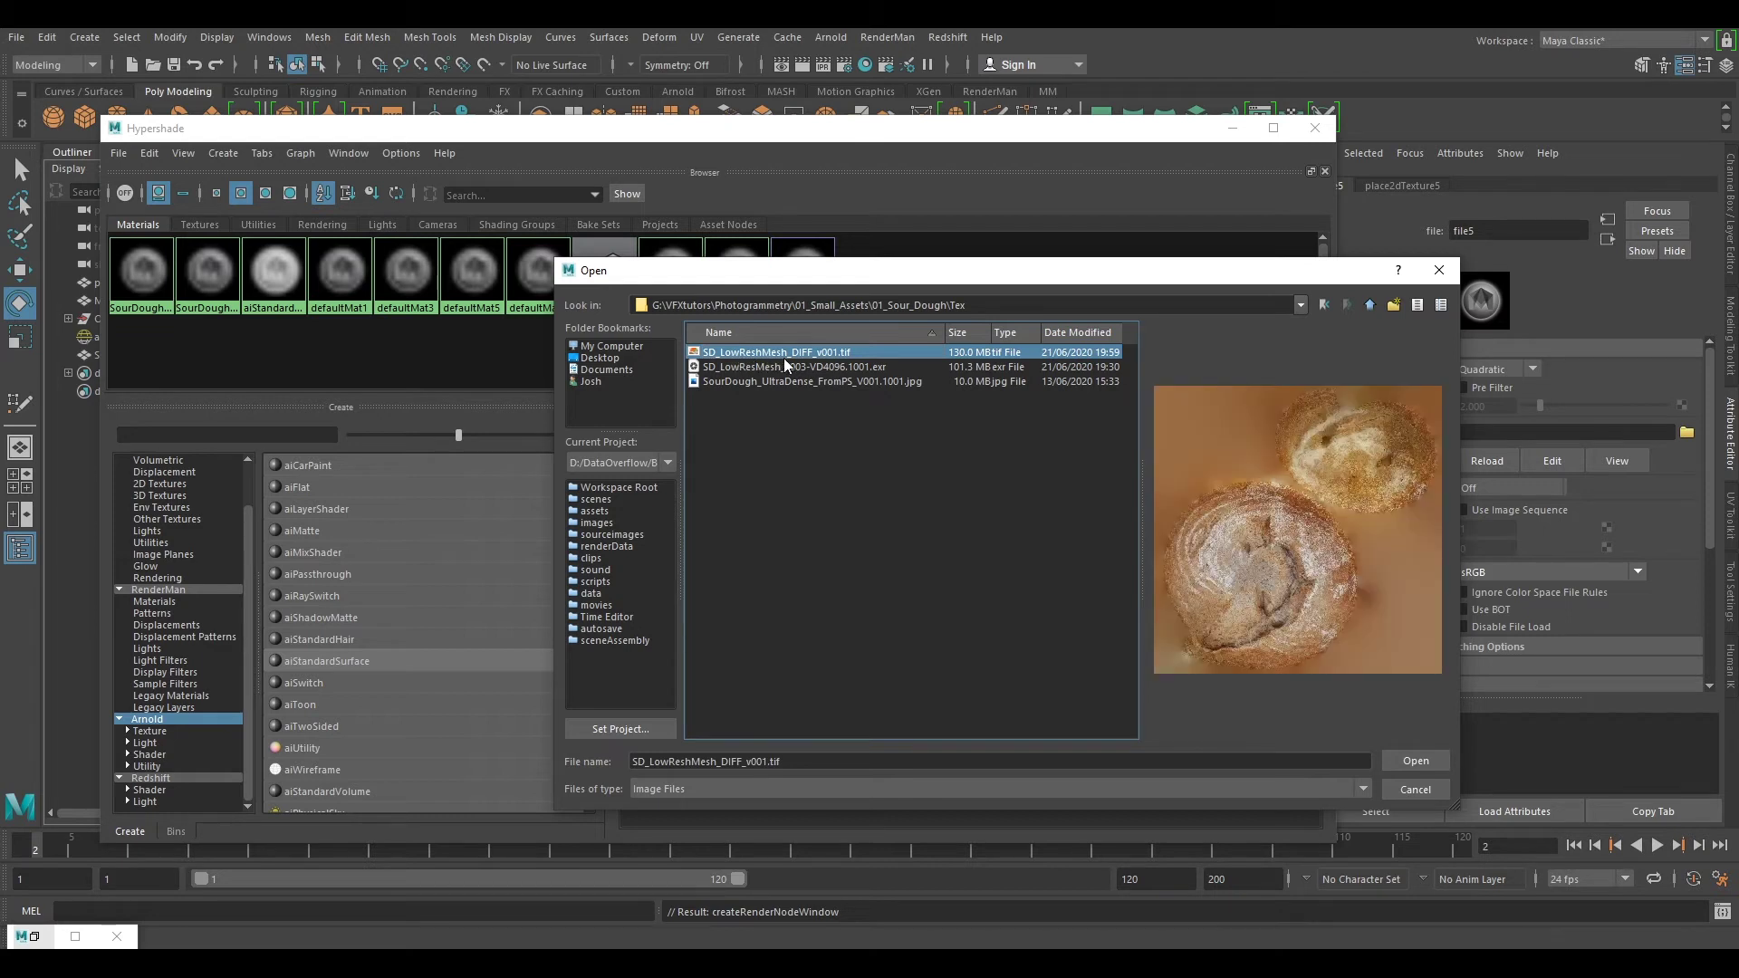
{"action": "left_click", "coordinate": [1410, 765]}
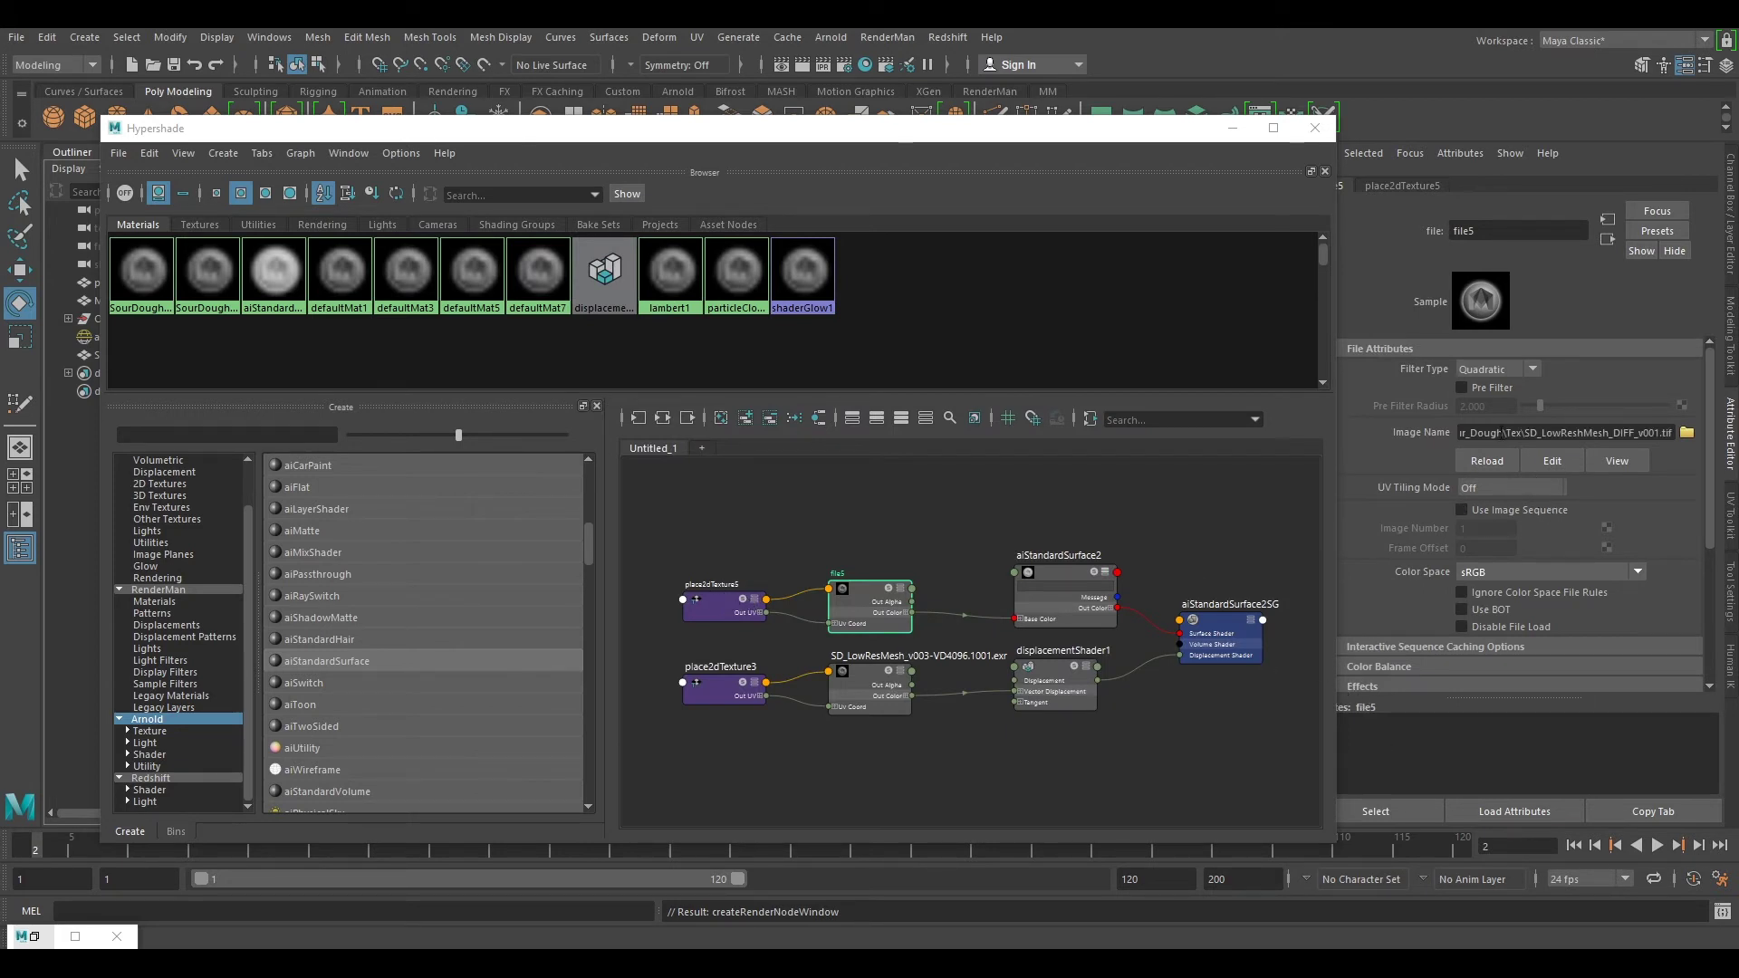
Step: Turn the texture's Filter Type off and browse the colour space choices
{"action": "left_click", "coordinate": [1497, 374]}
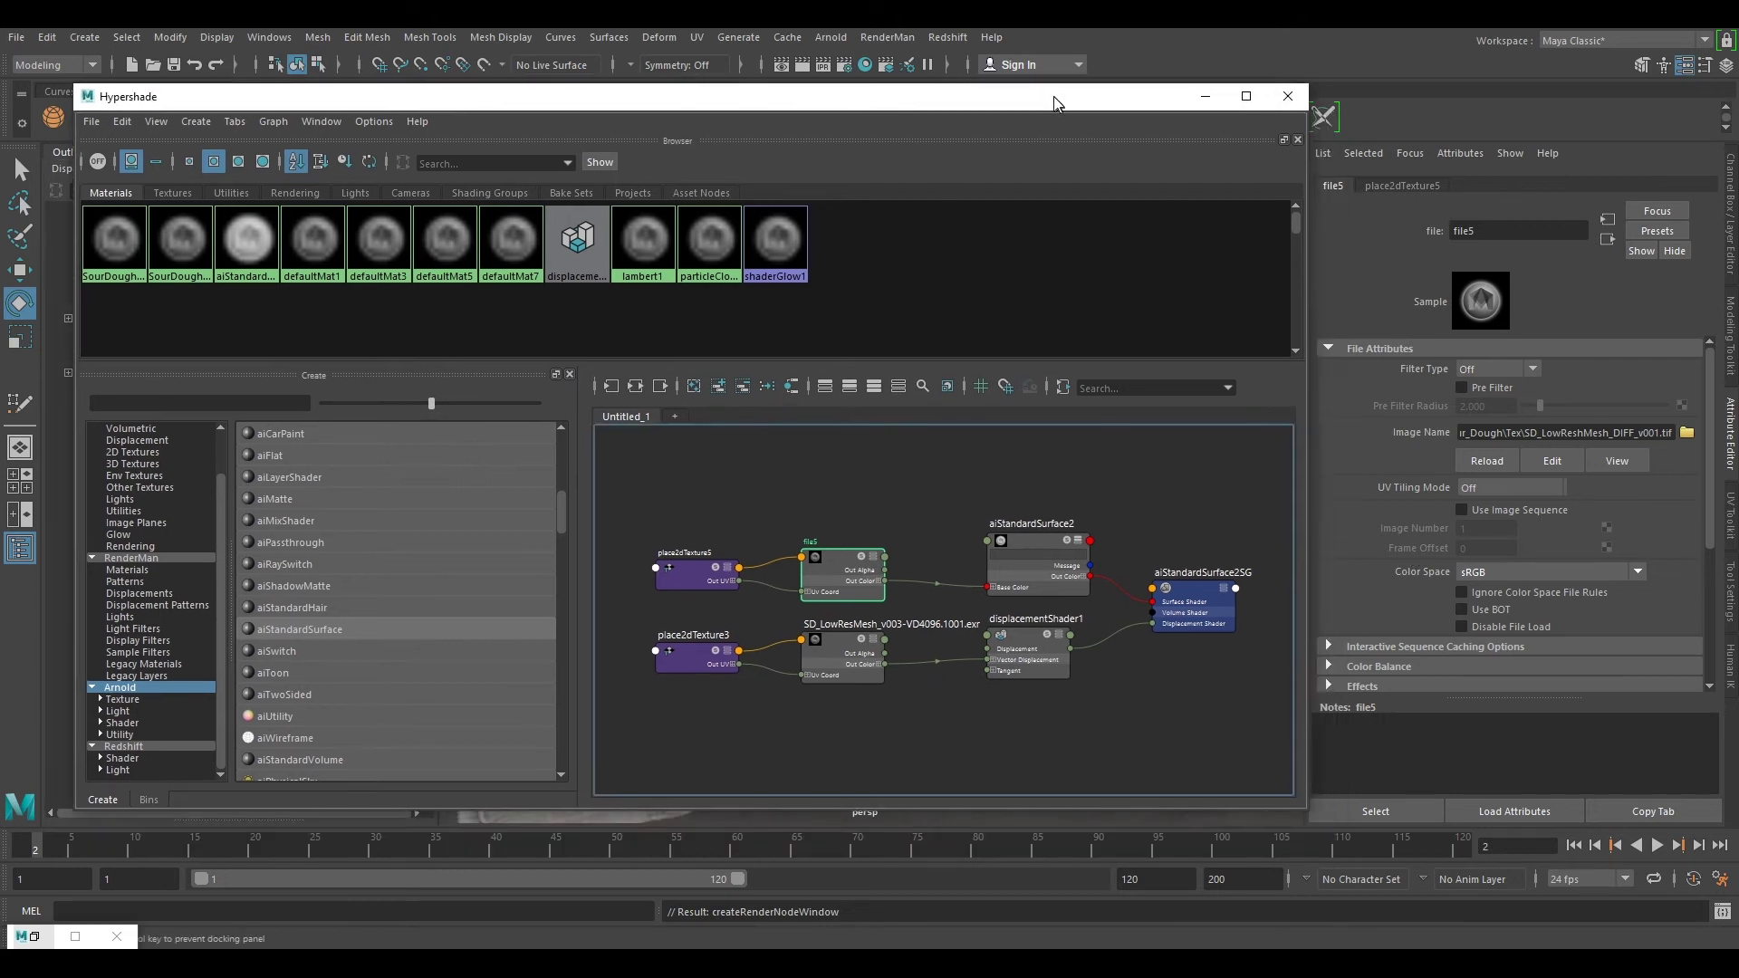
{"action": "left_click_drag", "start_coordinate": [1082, 133], "coordinate": [1048, 98]}
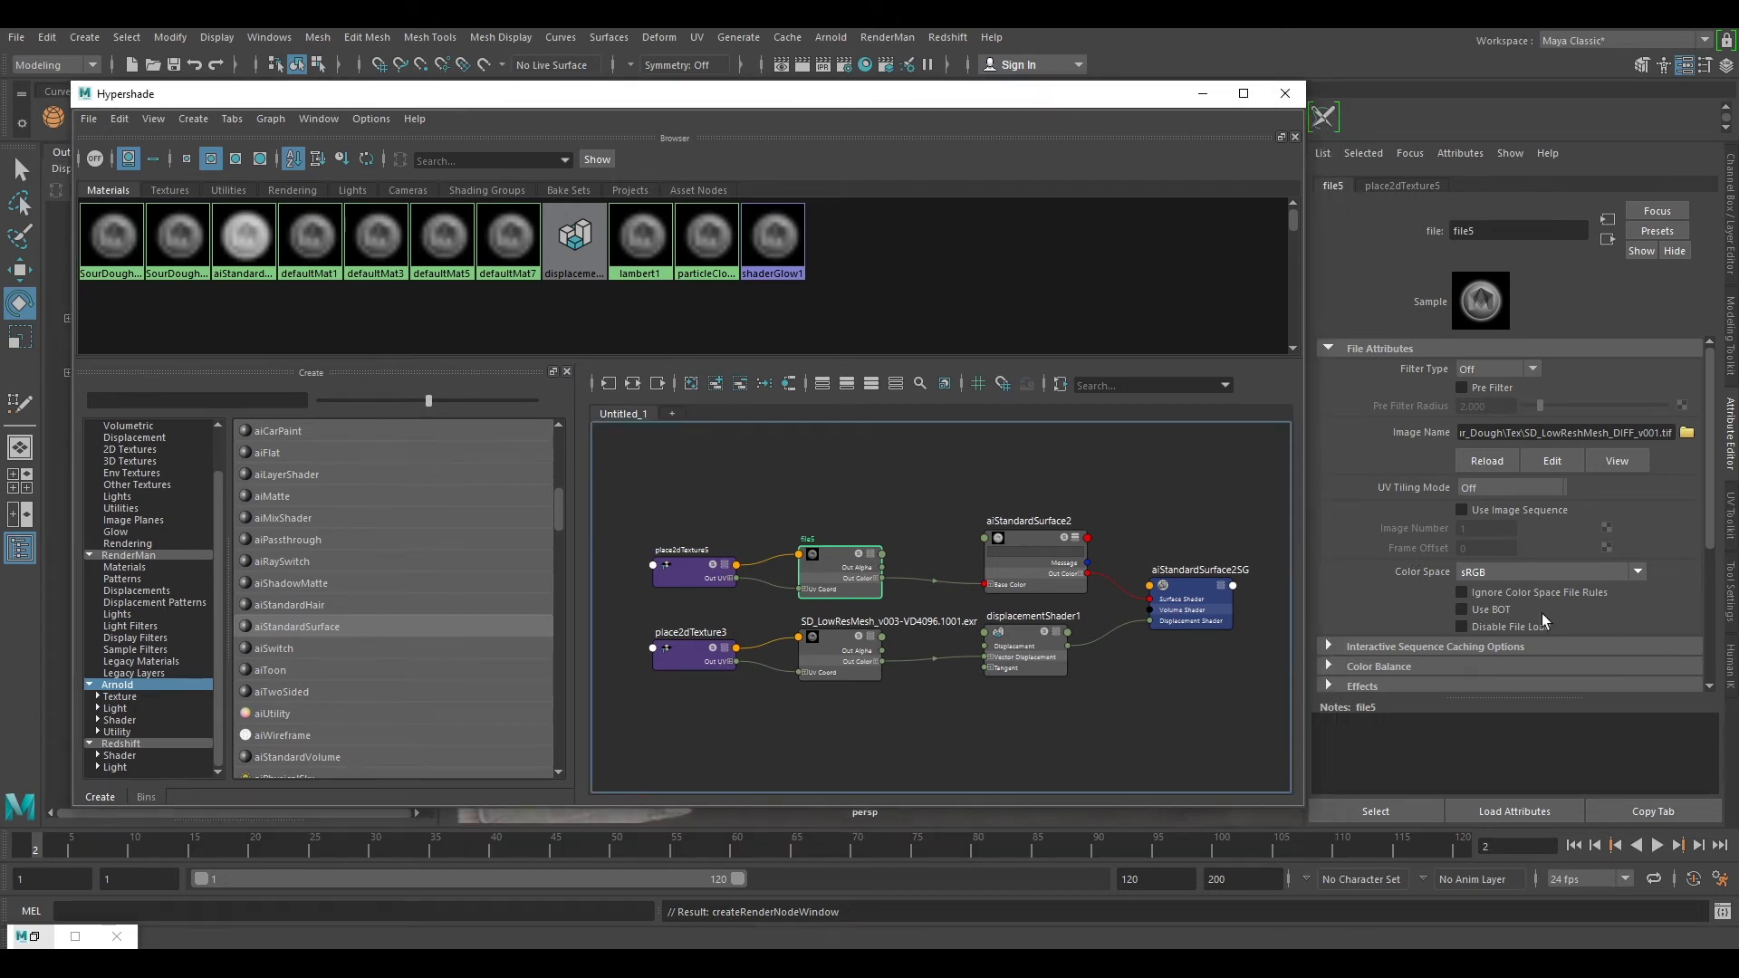
{"action": "left_click", "coordinate": [1486, 571]}
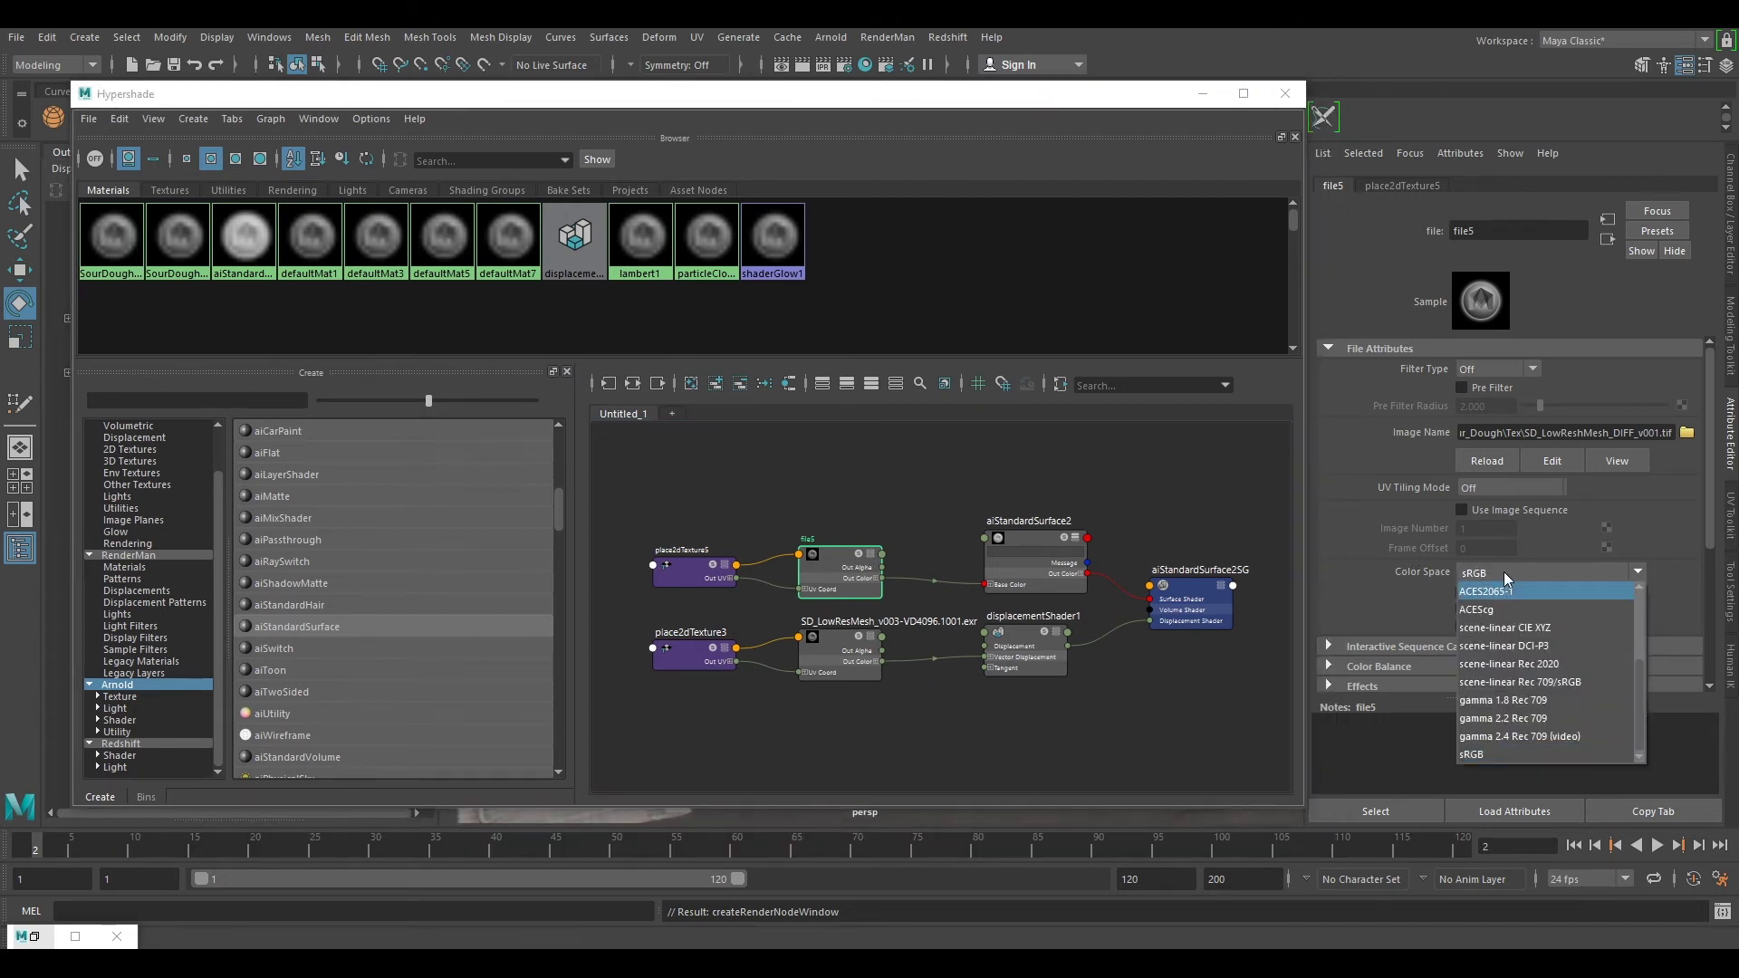
{"action": "left_click", "coordinate": [1503, 572]}
{"action": "scroll", "coordinate": [1554, 634], "scroll_direction": "up", "scroll_amount": 3}
{"action": "scroll", "coordinate": [1503, 702], "scroll_direction": "up", "scroll_amount": 3}
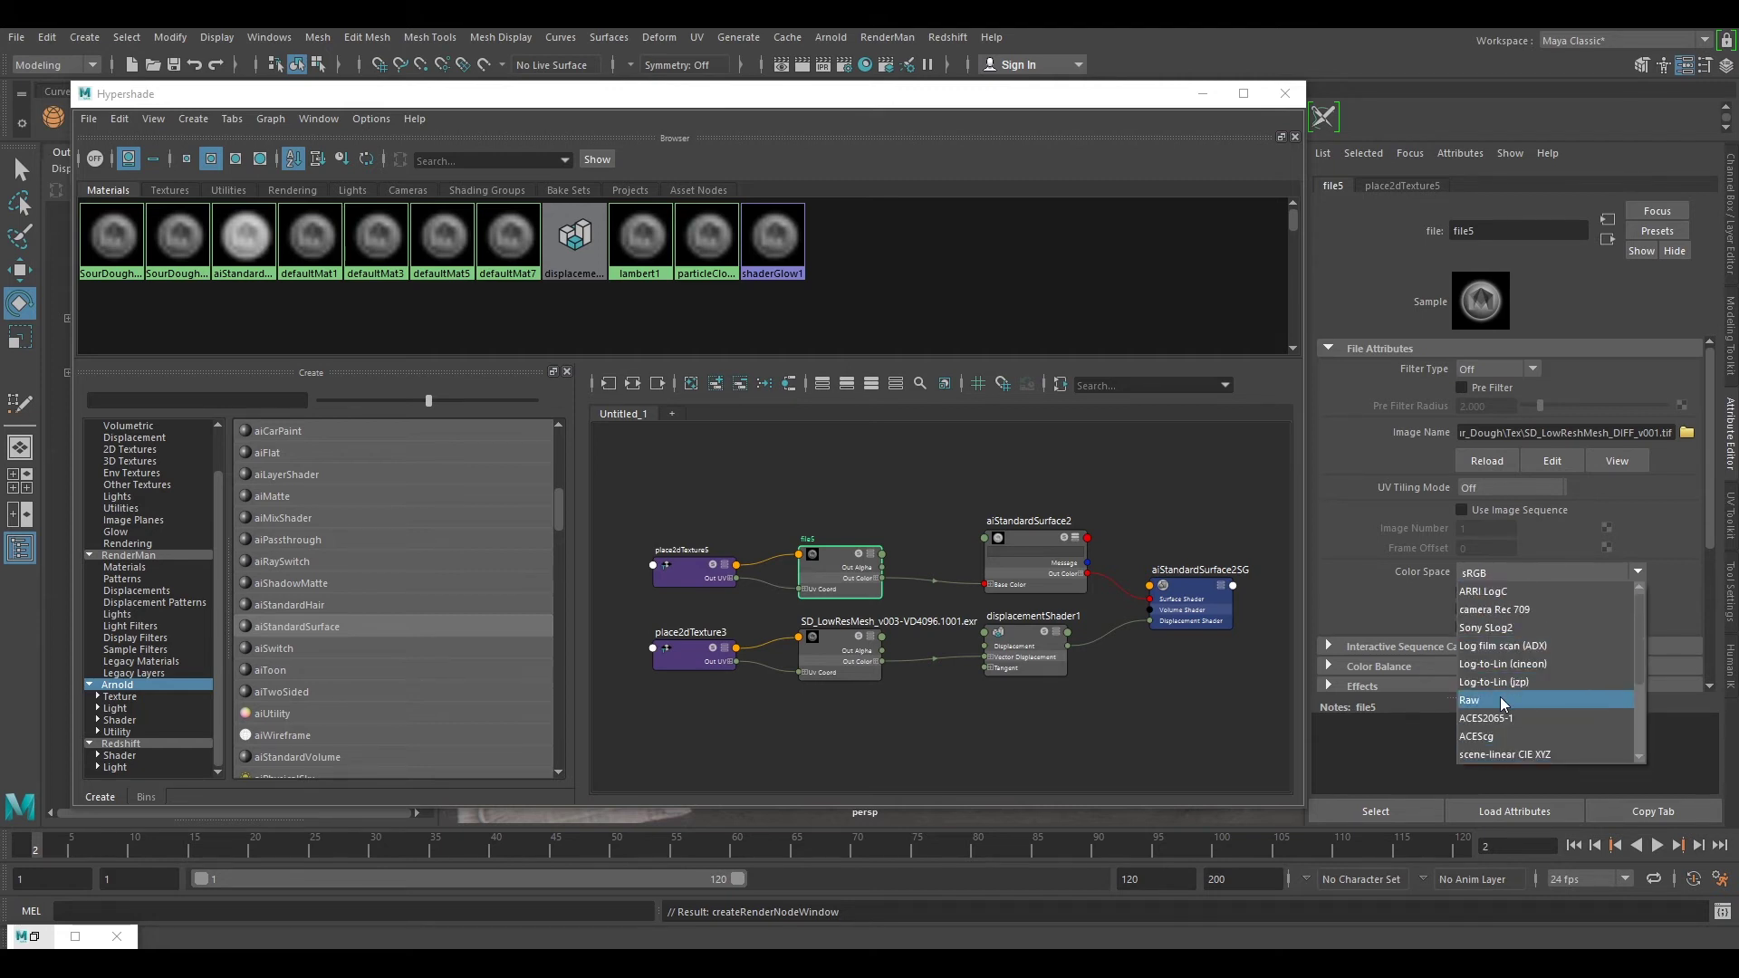
Step: Switch file5's colour space to Raw and expand its Arnold section
{"action": "left_click", "coordinate": [1503, 702]}
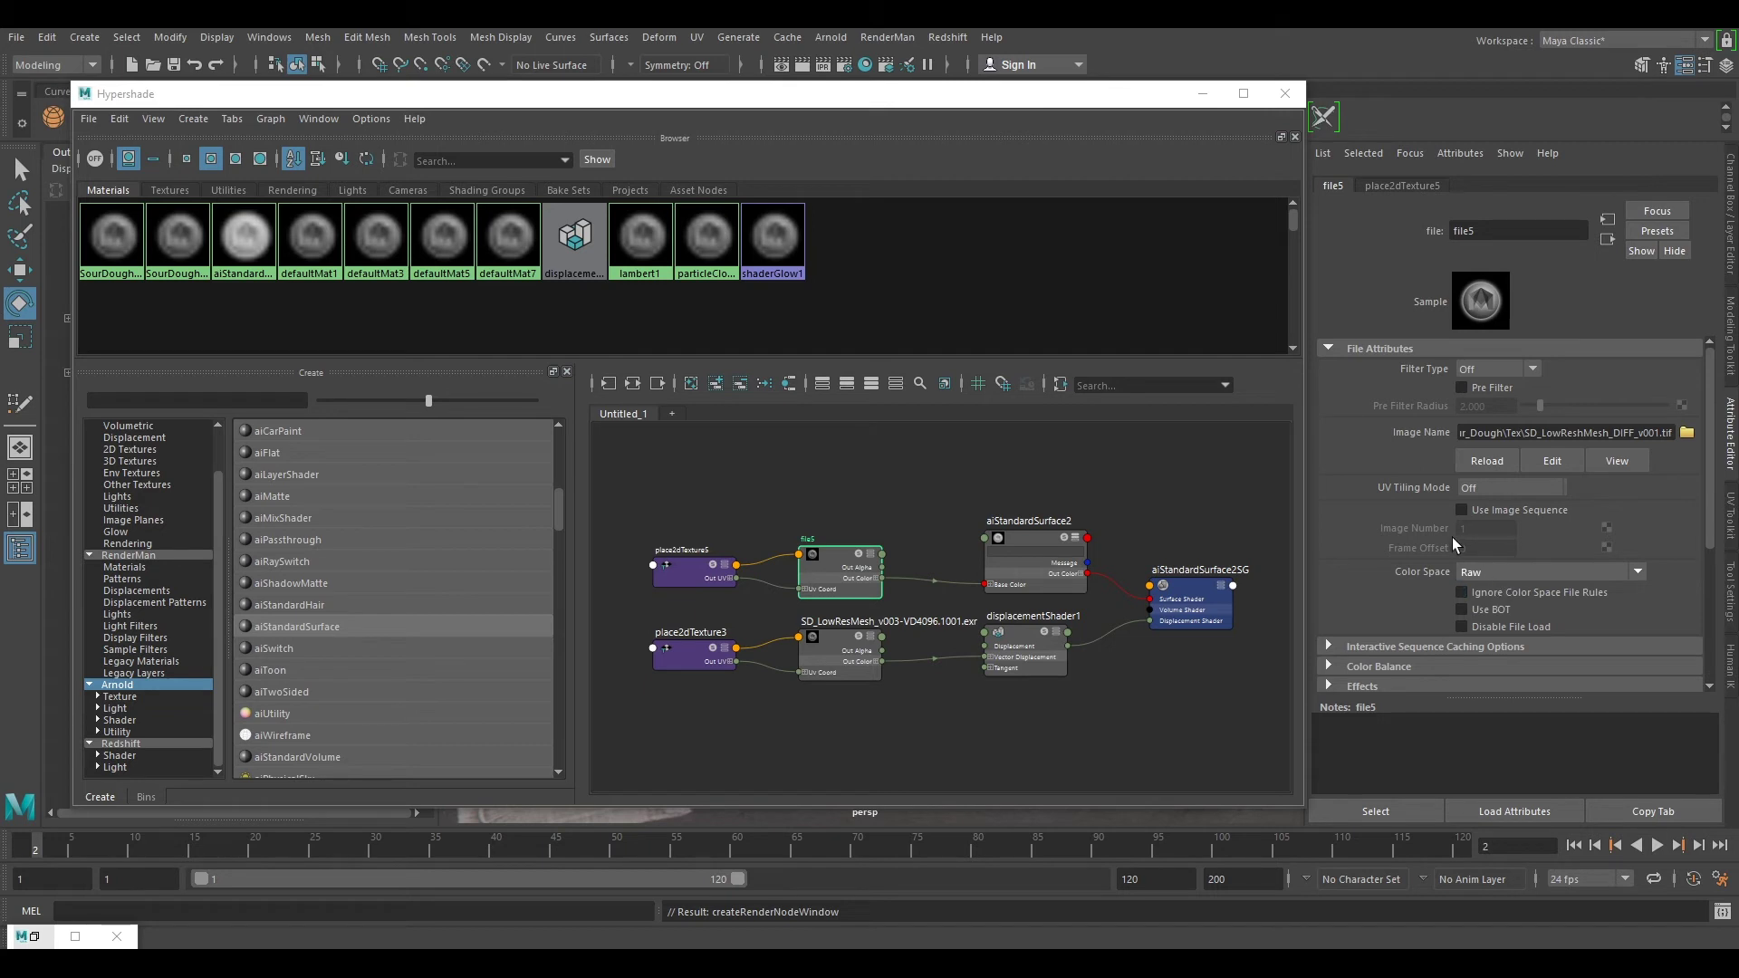
{"action": "scroll", "coordinate": [1433, 522], "scroll_direction": "down", "scroll_amount": 3}
{"action": "left_click", "coordinate": [1376, 521]}
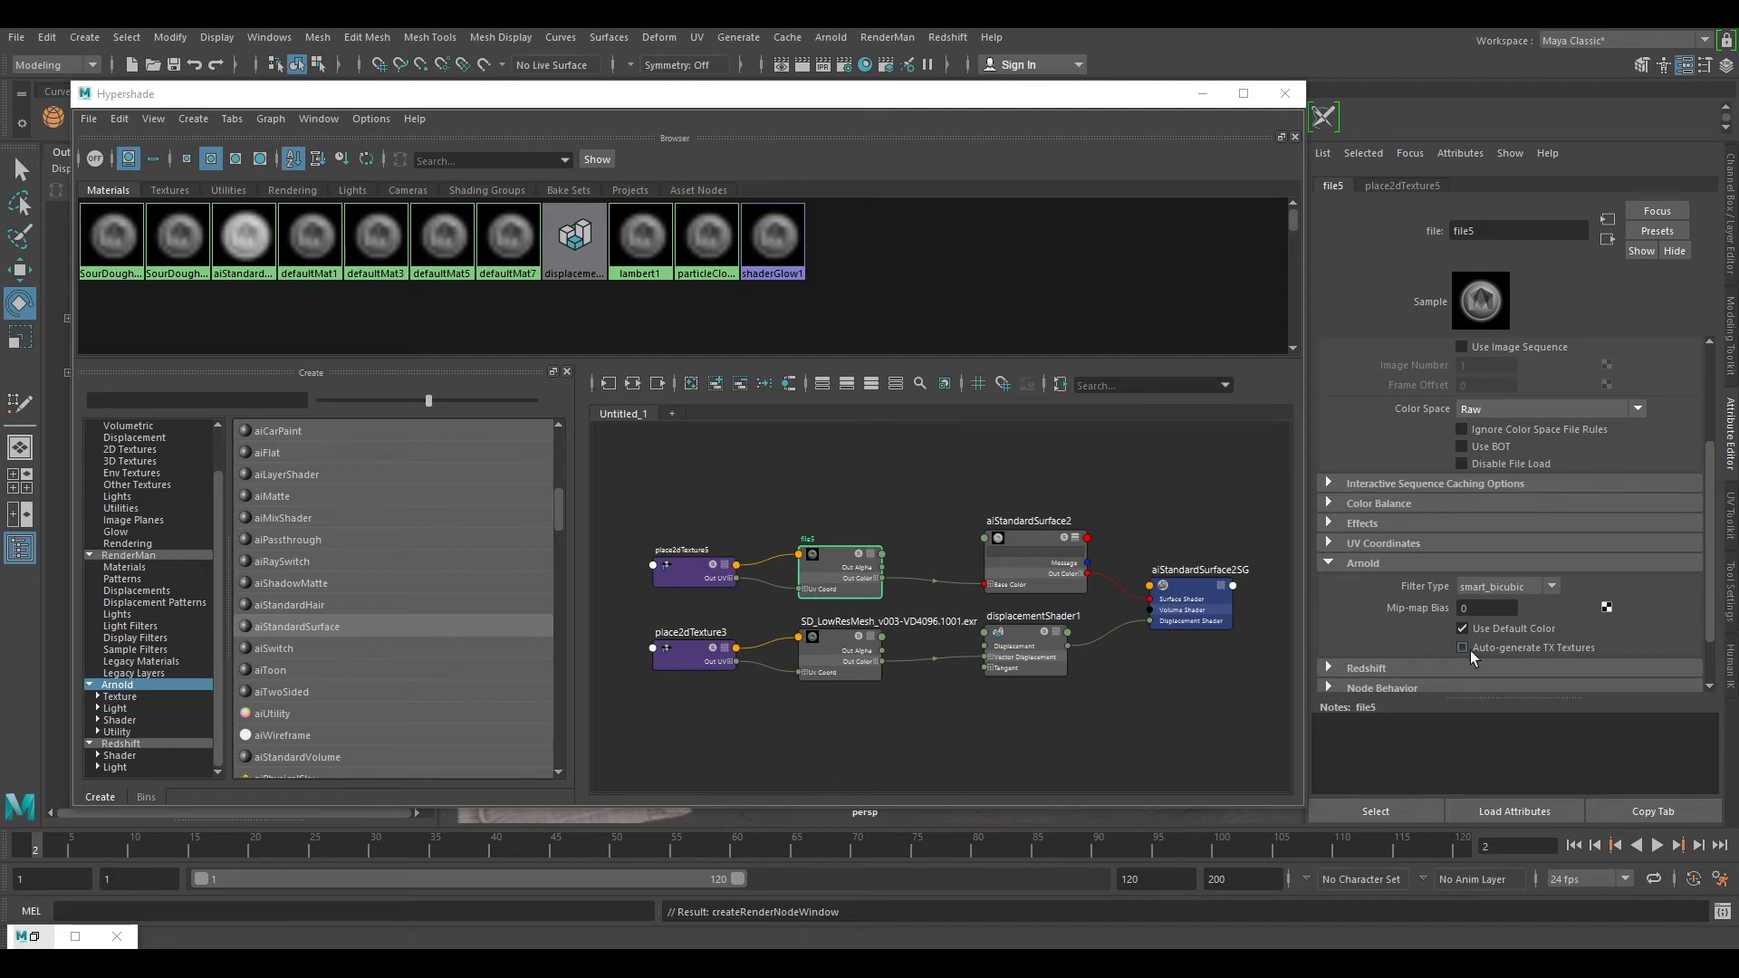
{"action": "scroll", "coordinate": [1466, 566], "scroll_direction": "up", "scroll_amount": 2}
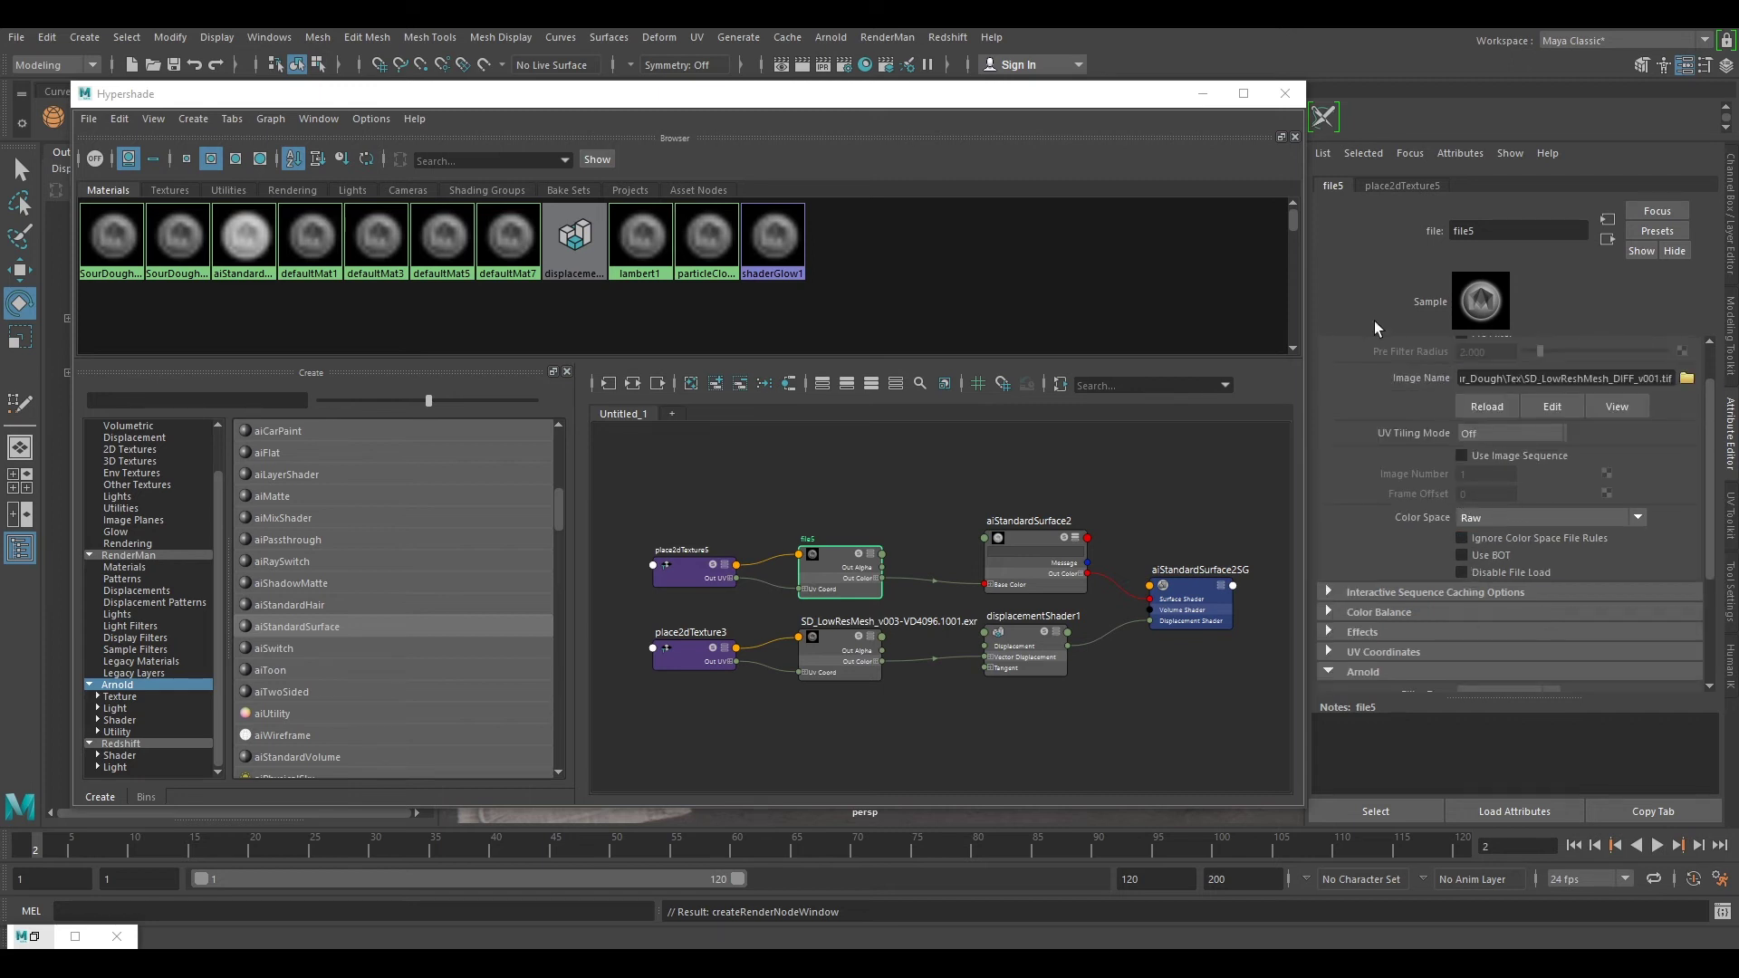
{"action": "scroll", "coordinate": [1377, 547], "scroll_direction": "up", "scroll_amount": 1}
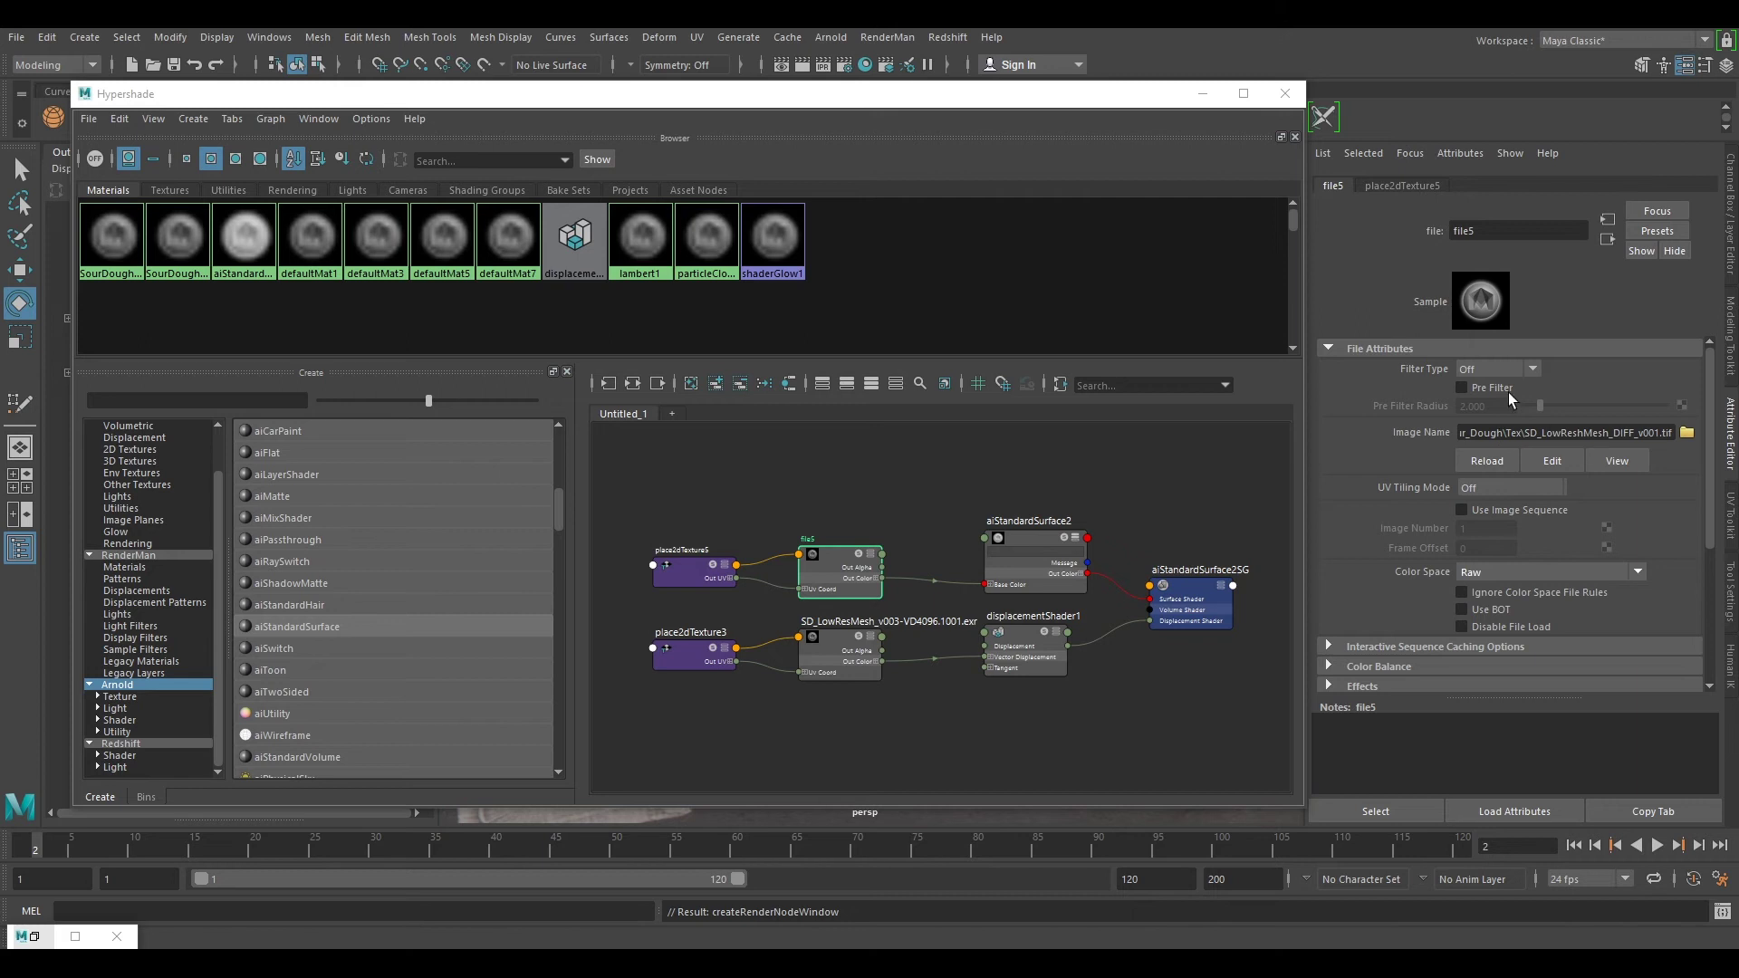
Step: Hide Hypershade, orbit around the bread, and select SD_BaseMesh_geo
{"action": "left_click", "coordinate": [1202, 93]}
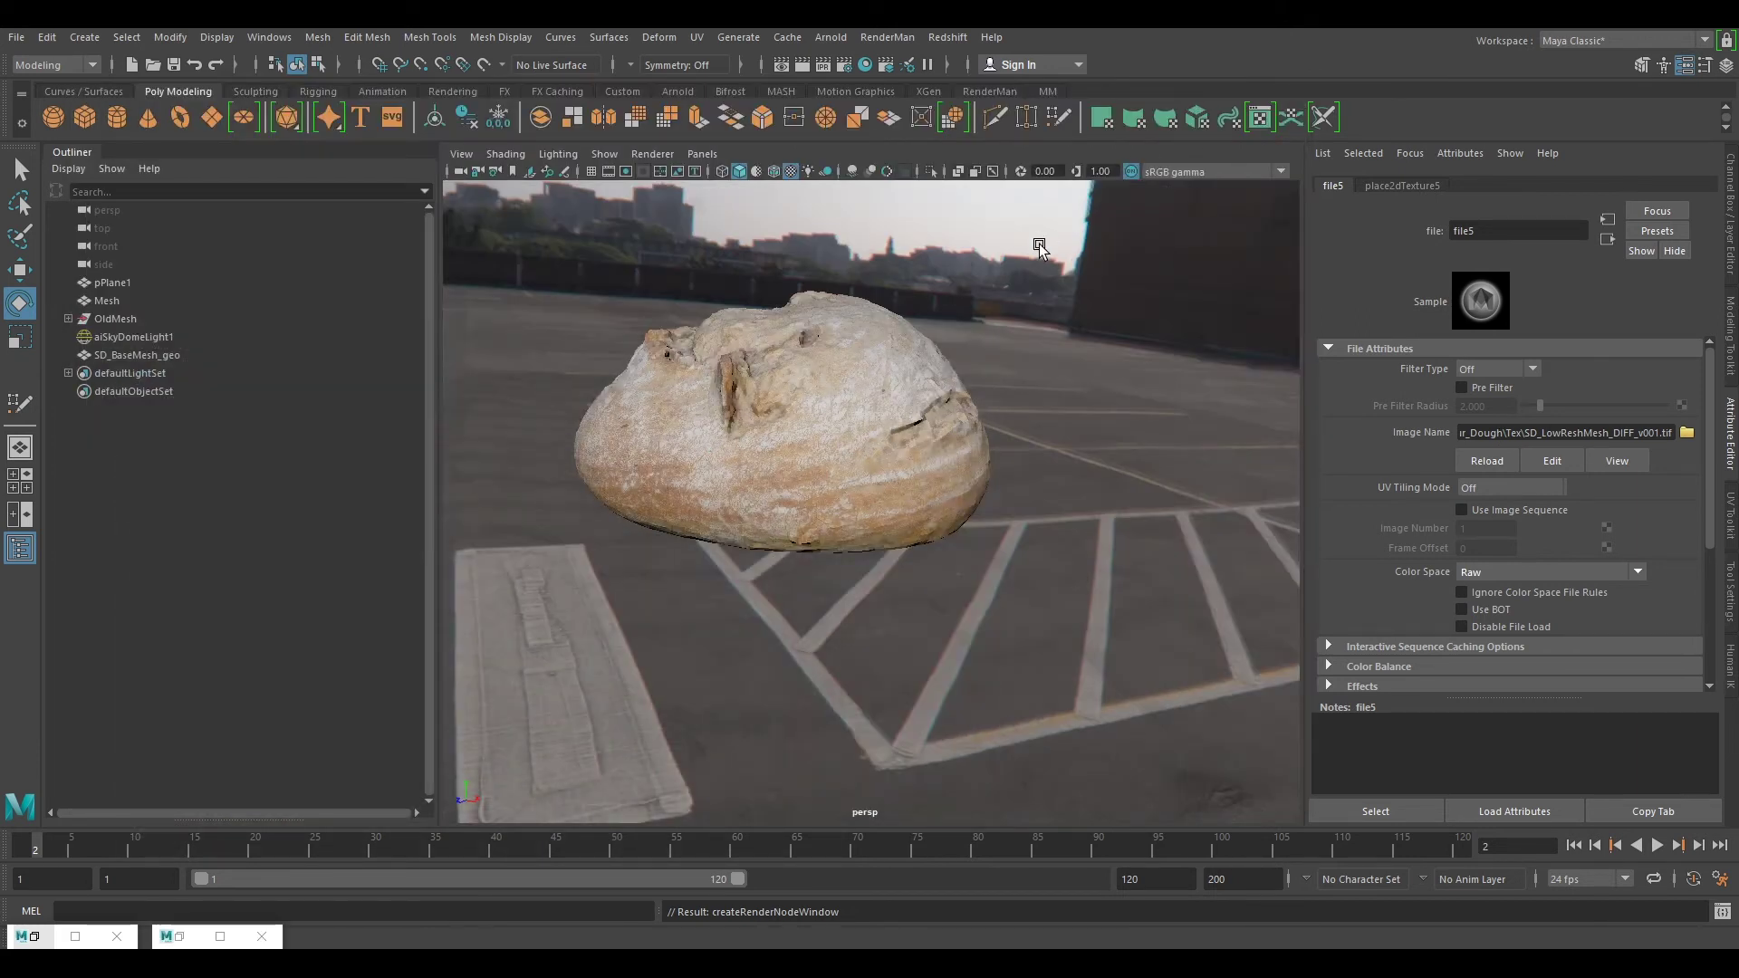
{"action": "mouse_move", "coordinate": [942, 315]}
{"action": "left_mouse_down", "text": "alt"}
{"action": "mouse_move", "coordinate": [933, 331]}
{"action": "mouse_move", "coordinate": [976, 392]}
{"action": "left_mouse_up", "text": "alt"}
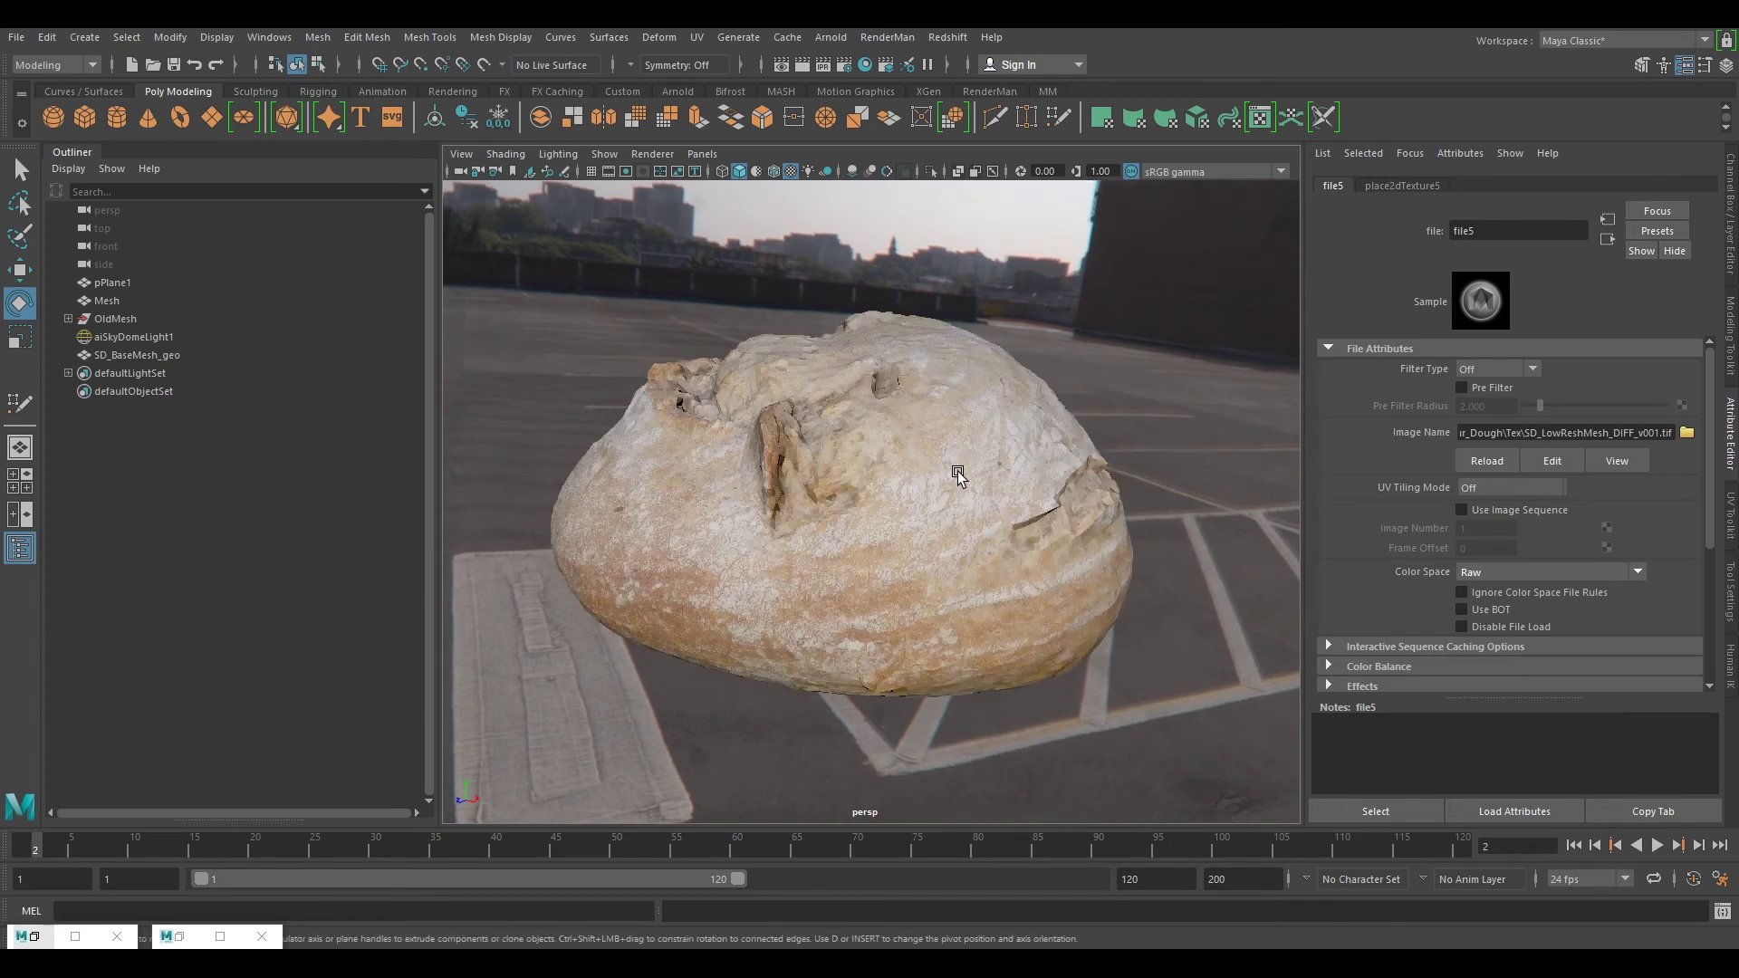
{"action": "left_click_drag", "start_coordinate": [960, 475], "coordinate": [817, 489], "text": "alt"}
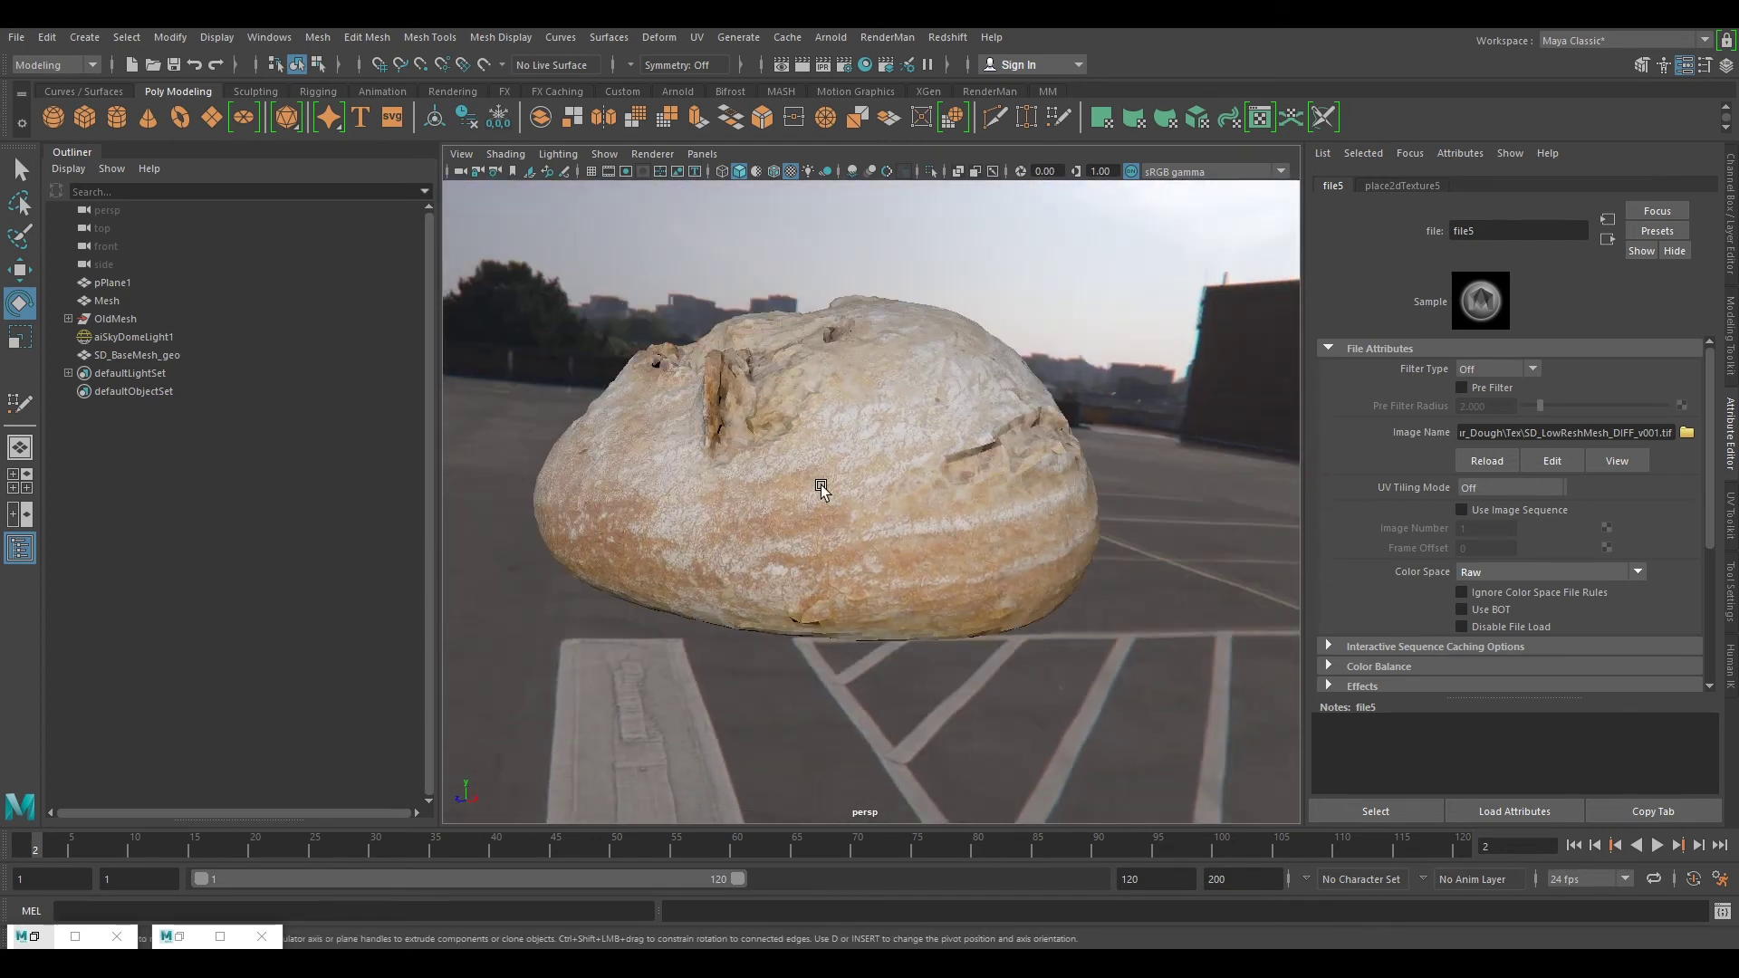
{"action": "left_click", "coordinate": [884, 464]}
{"action": "left_click", "coordinate": [1216, 421]}
{"action": "left_click_drag", "start_coordinate": [1217, 422], "coordinate": [1008, 459], "text": "alt"}
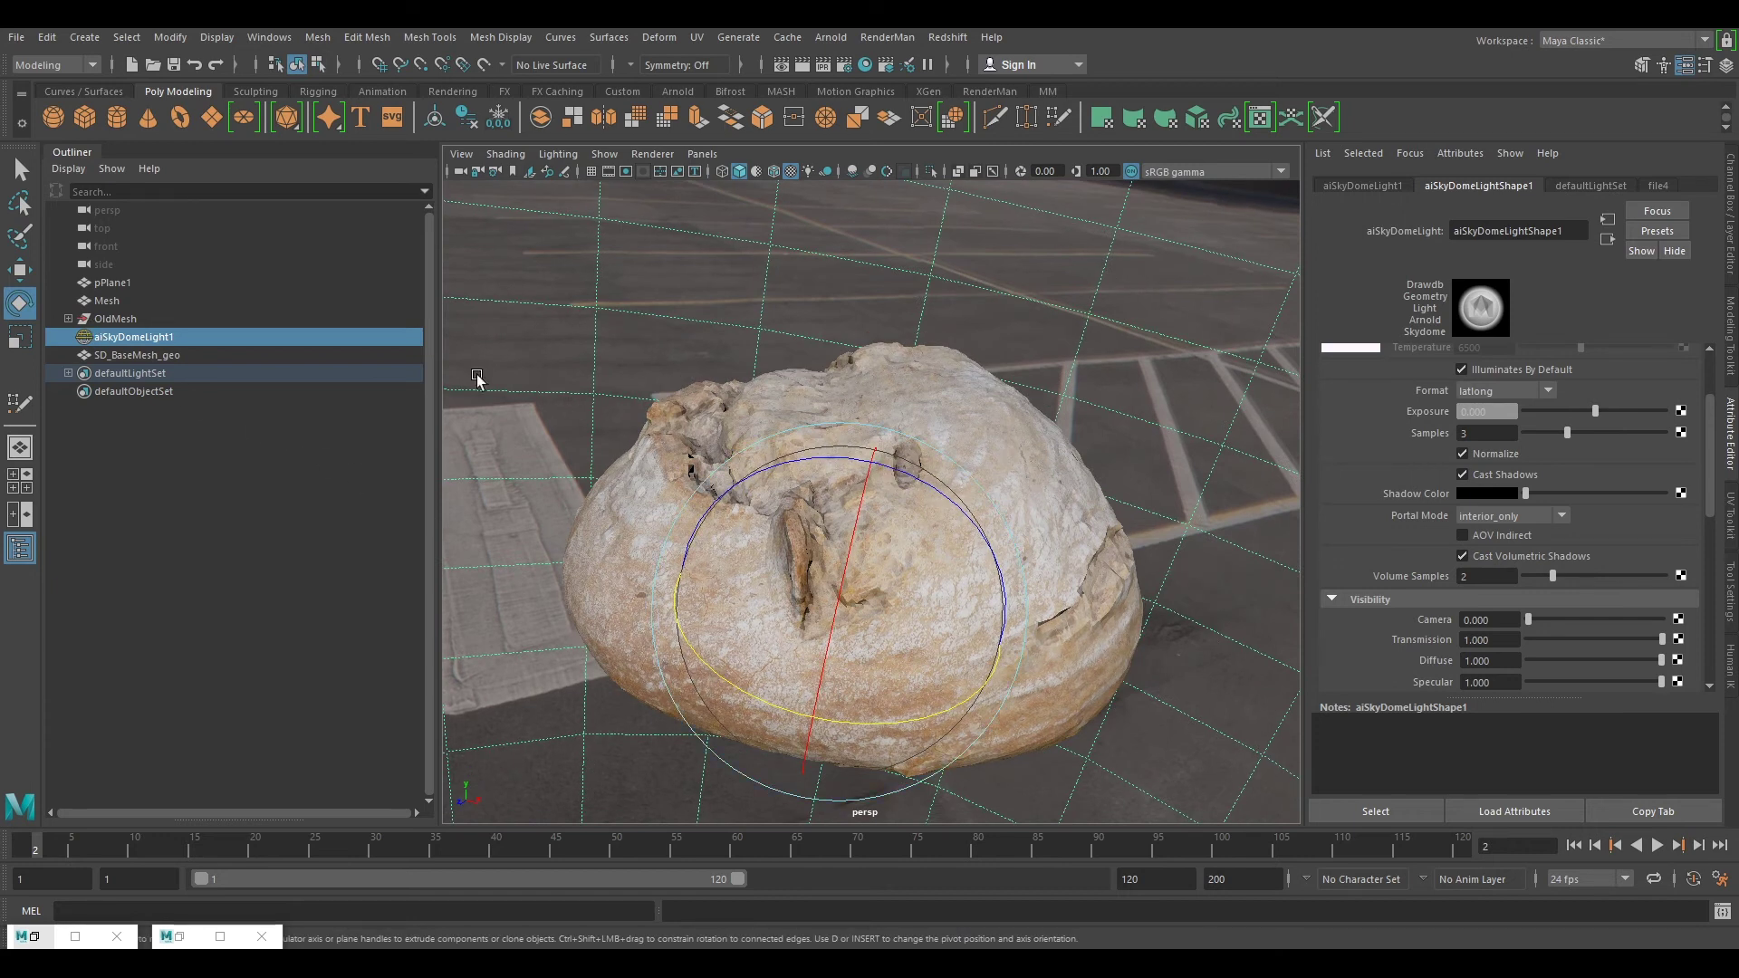
{"action": "left_click", "coordinate": [110, 301]}
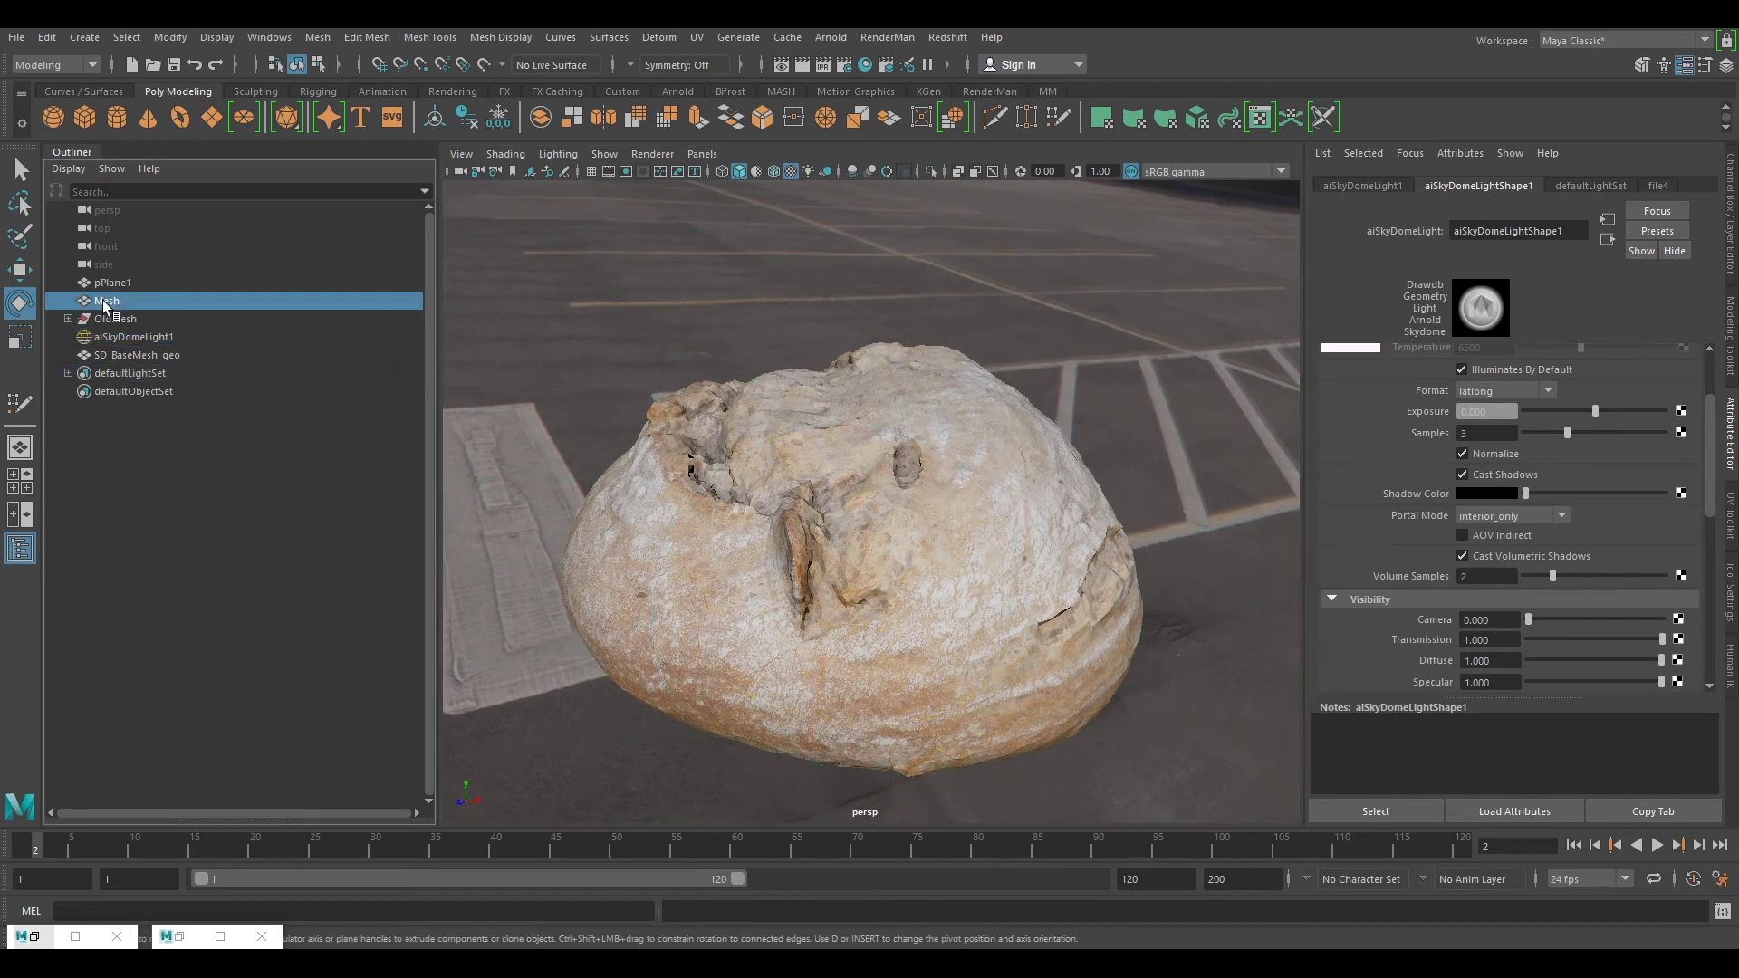
{"action": "left_click", "coordinate": [128, 355]}
Step: Set file5's colour space to sRGB and orbit to view the textured loaf
{"action": "left_click", "coordinate": [1601, 188]}
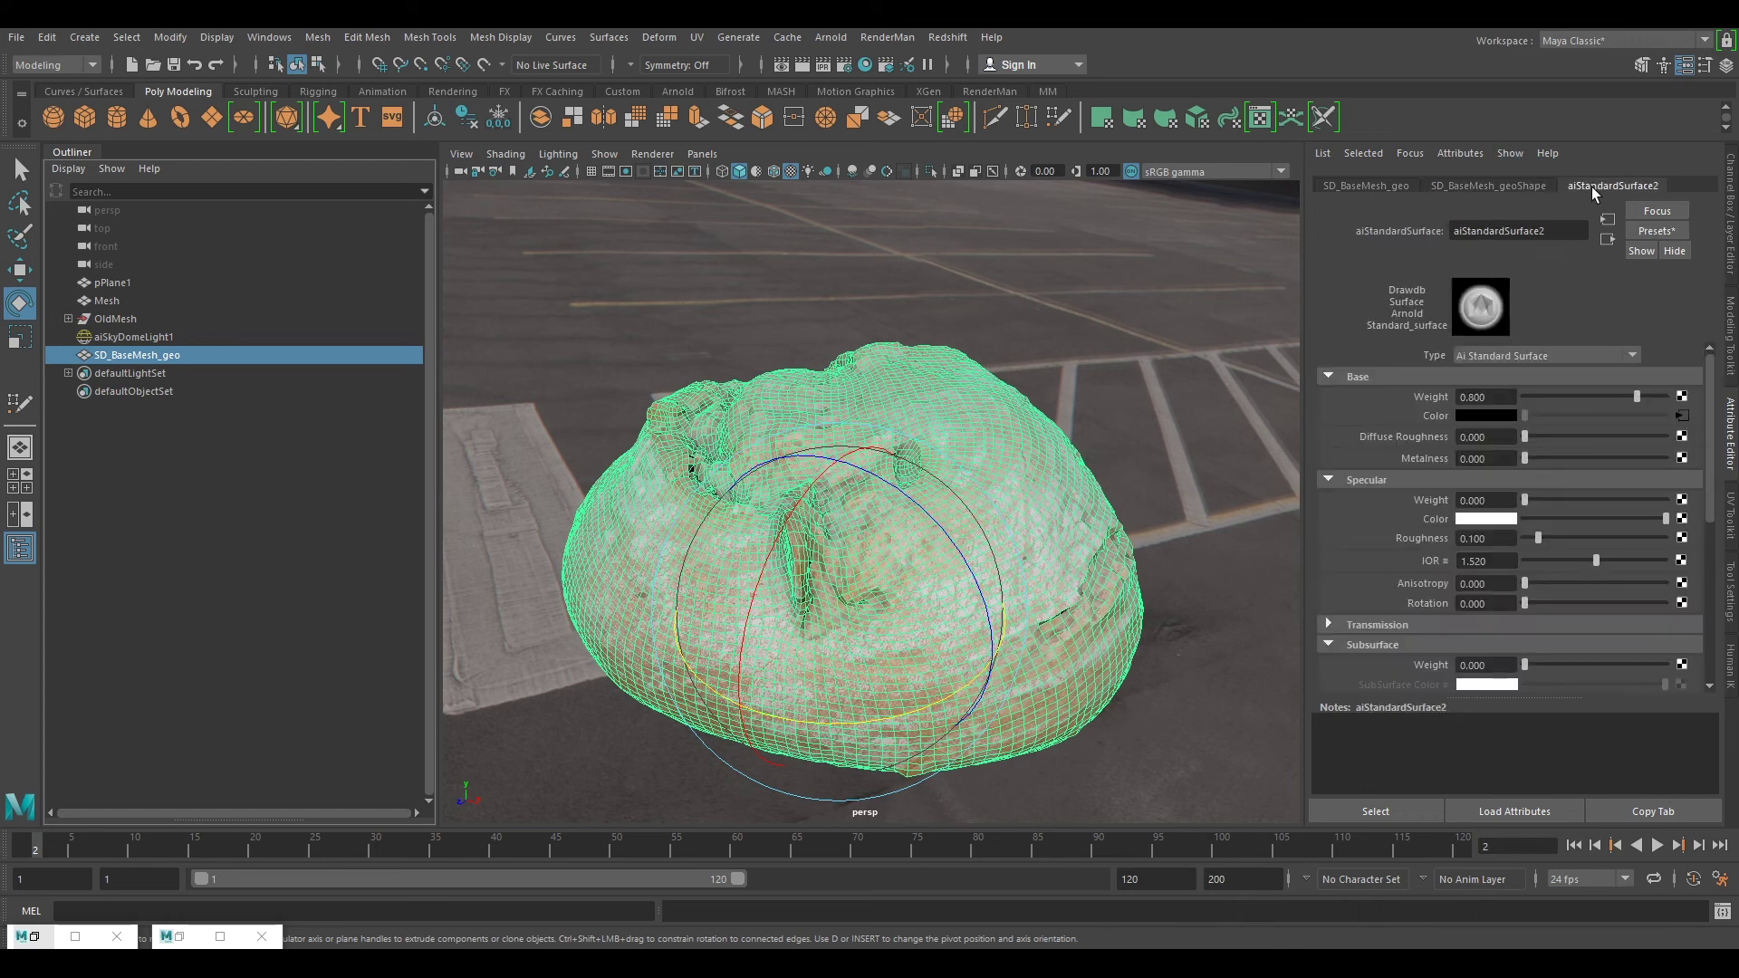
{"action": "left_click", "coordinate": [1684, 418]}
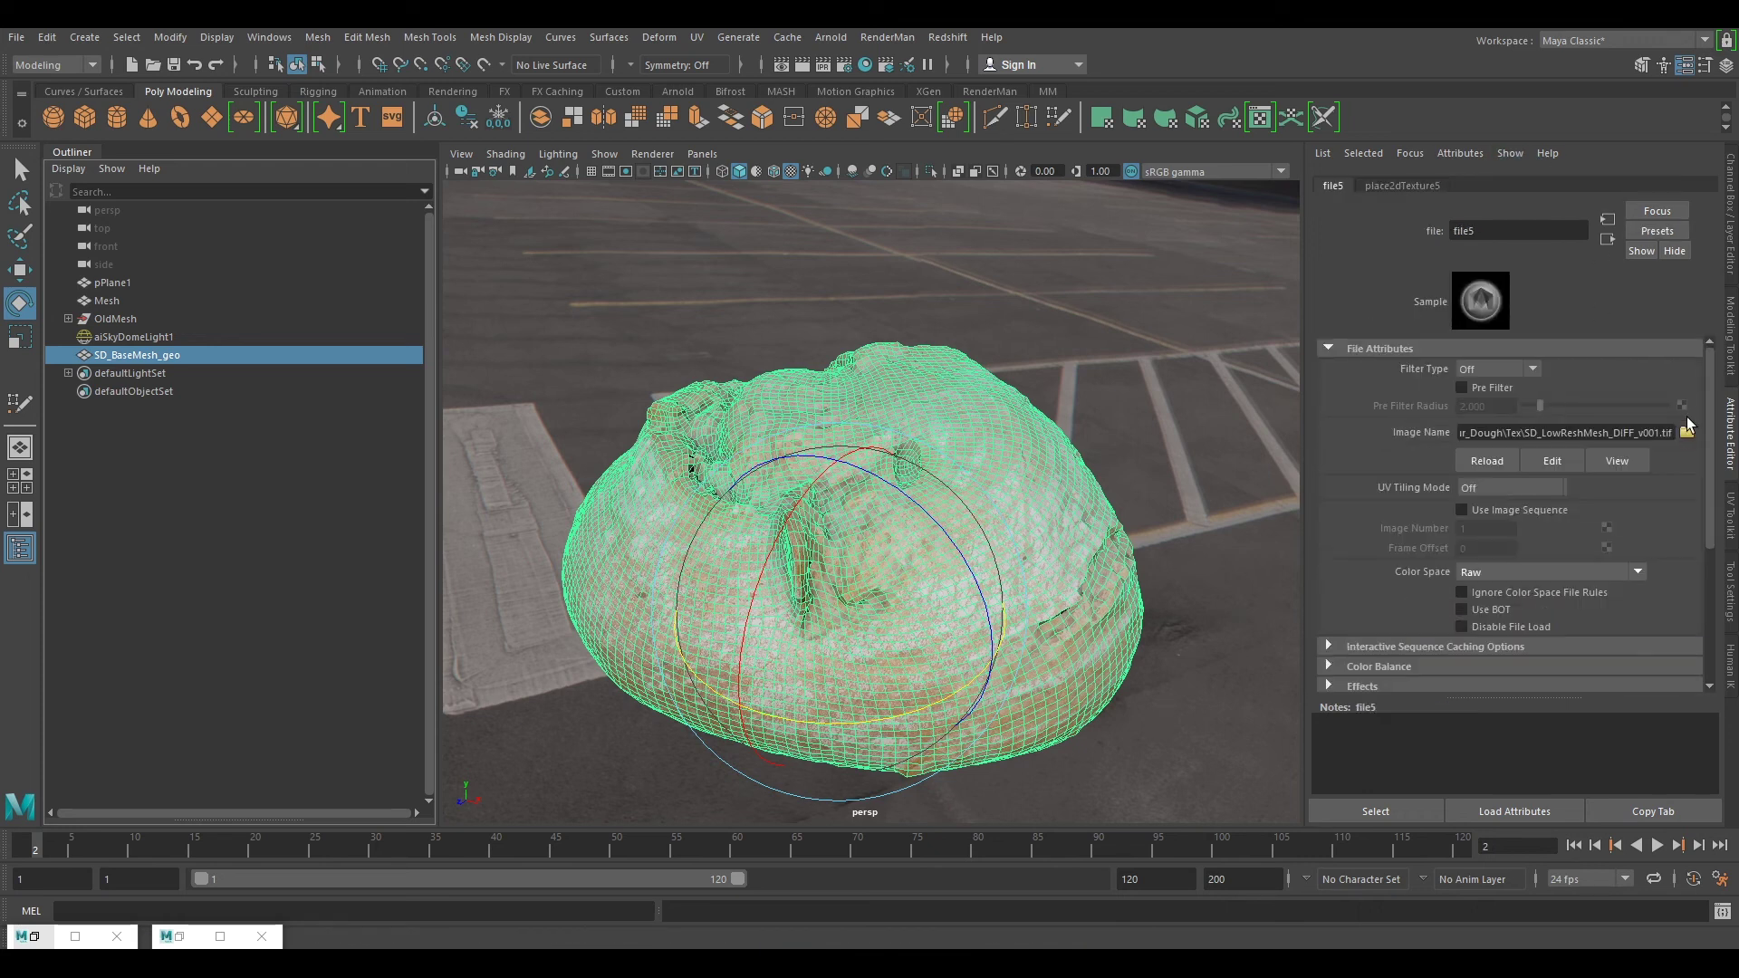
{"action": "left_click", "coordinate": [1482, 571]}
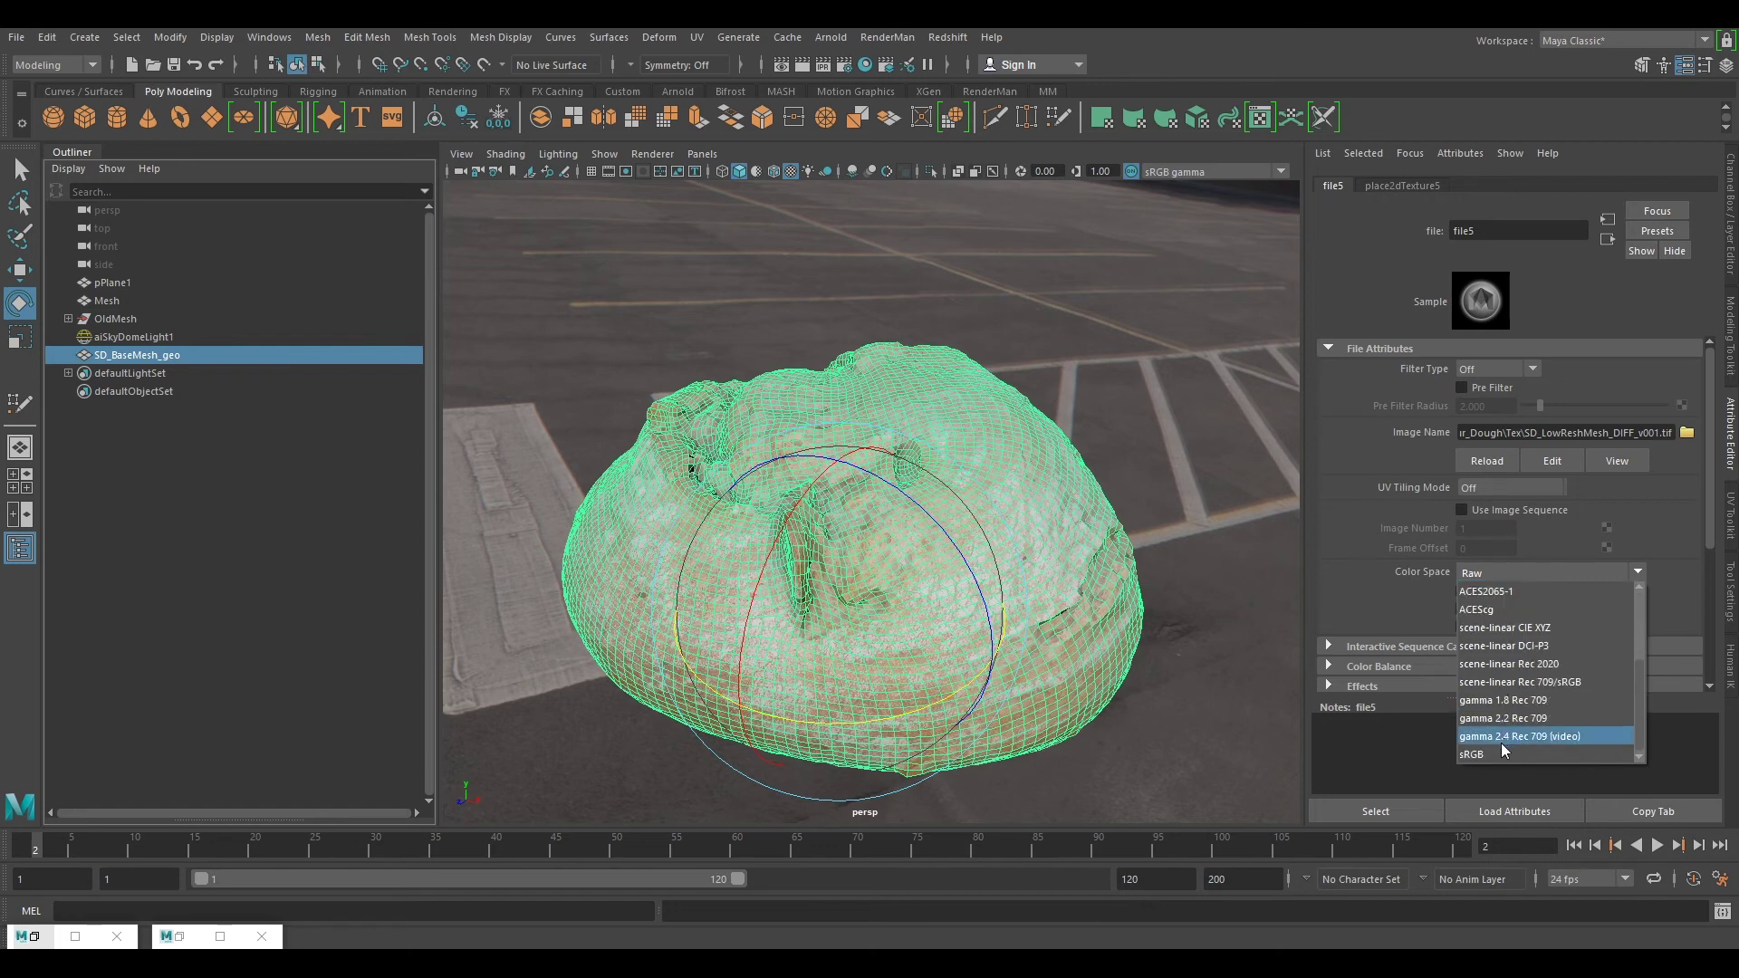
{"action": "left_click", "coordinate": [1508, 754]}
{"action": "left_click", "coordinate": [133, 335]}
{"action": "left_click_drag", "start_coordinate": [998, 734], "coordinate": [932, 724], "text": "alt"}
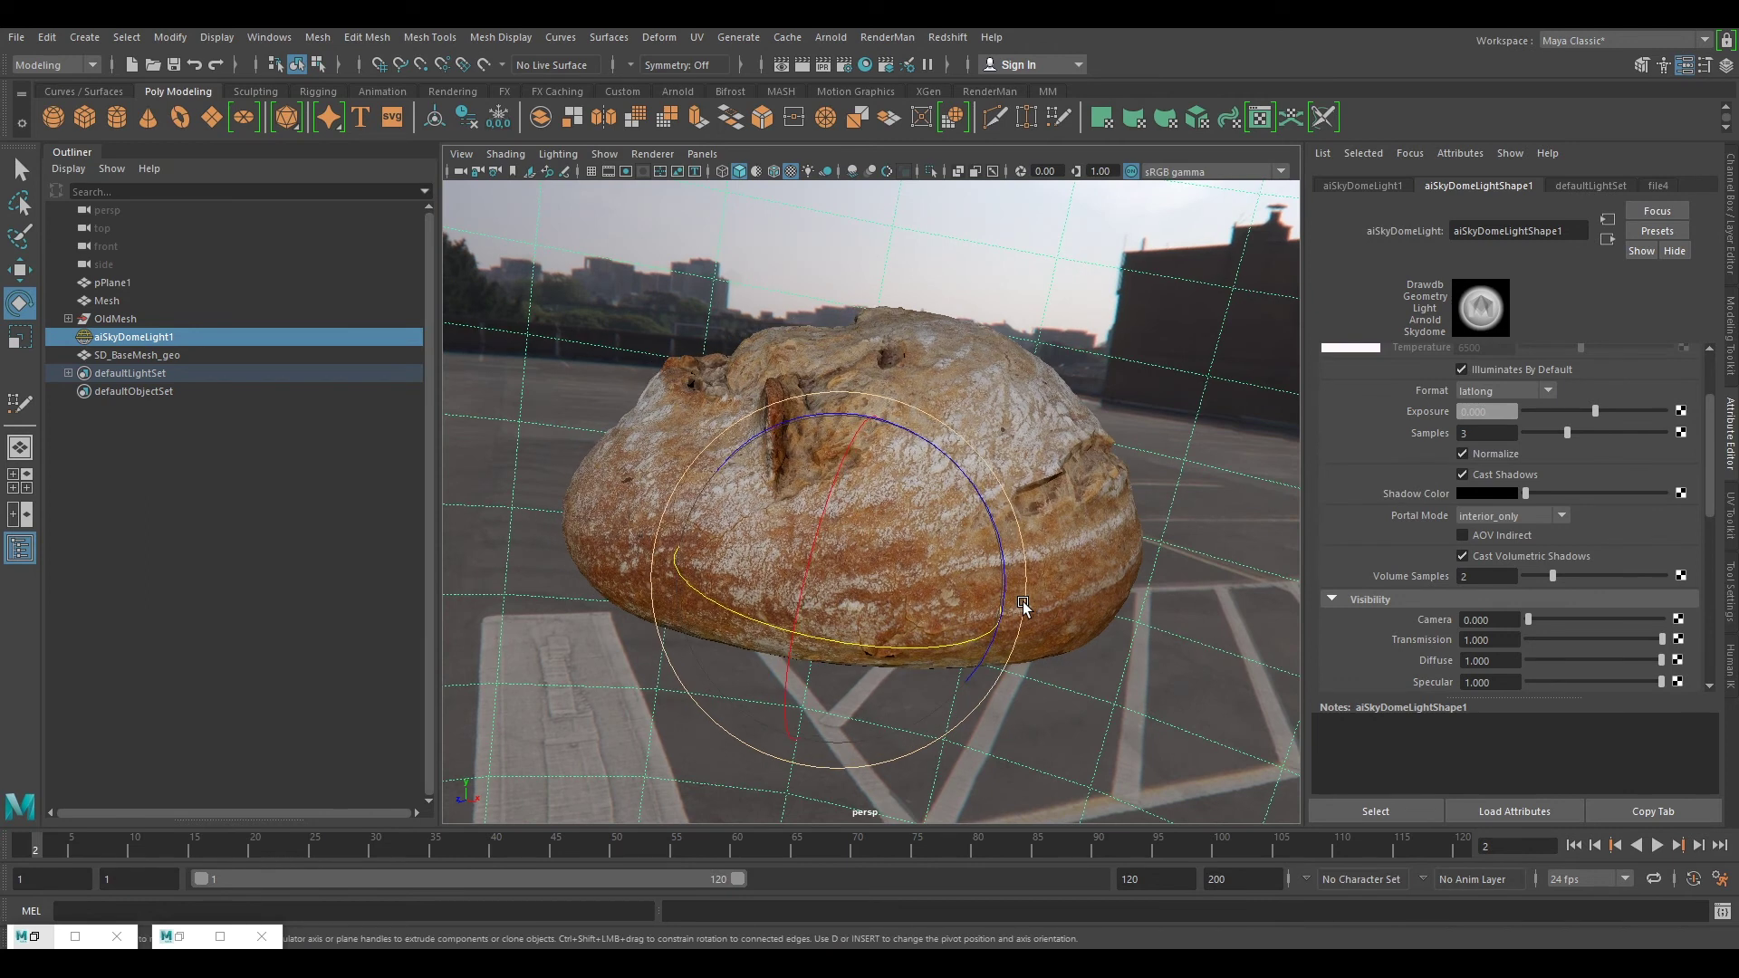
{"action": "scroll", "coordinate": [1027, 594], "scroll_direction": "up", "scroll_amount": 3}
{"action": "scroll", "coordinate": [1026, 595], "scroll_direction": "down", "scroll_amount": 5}
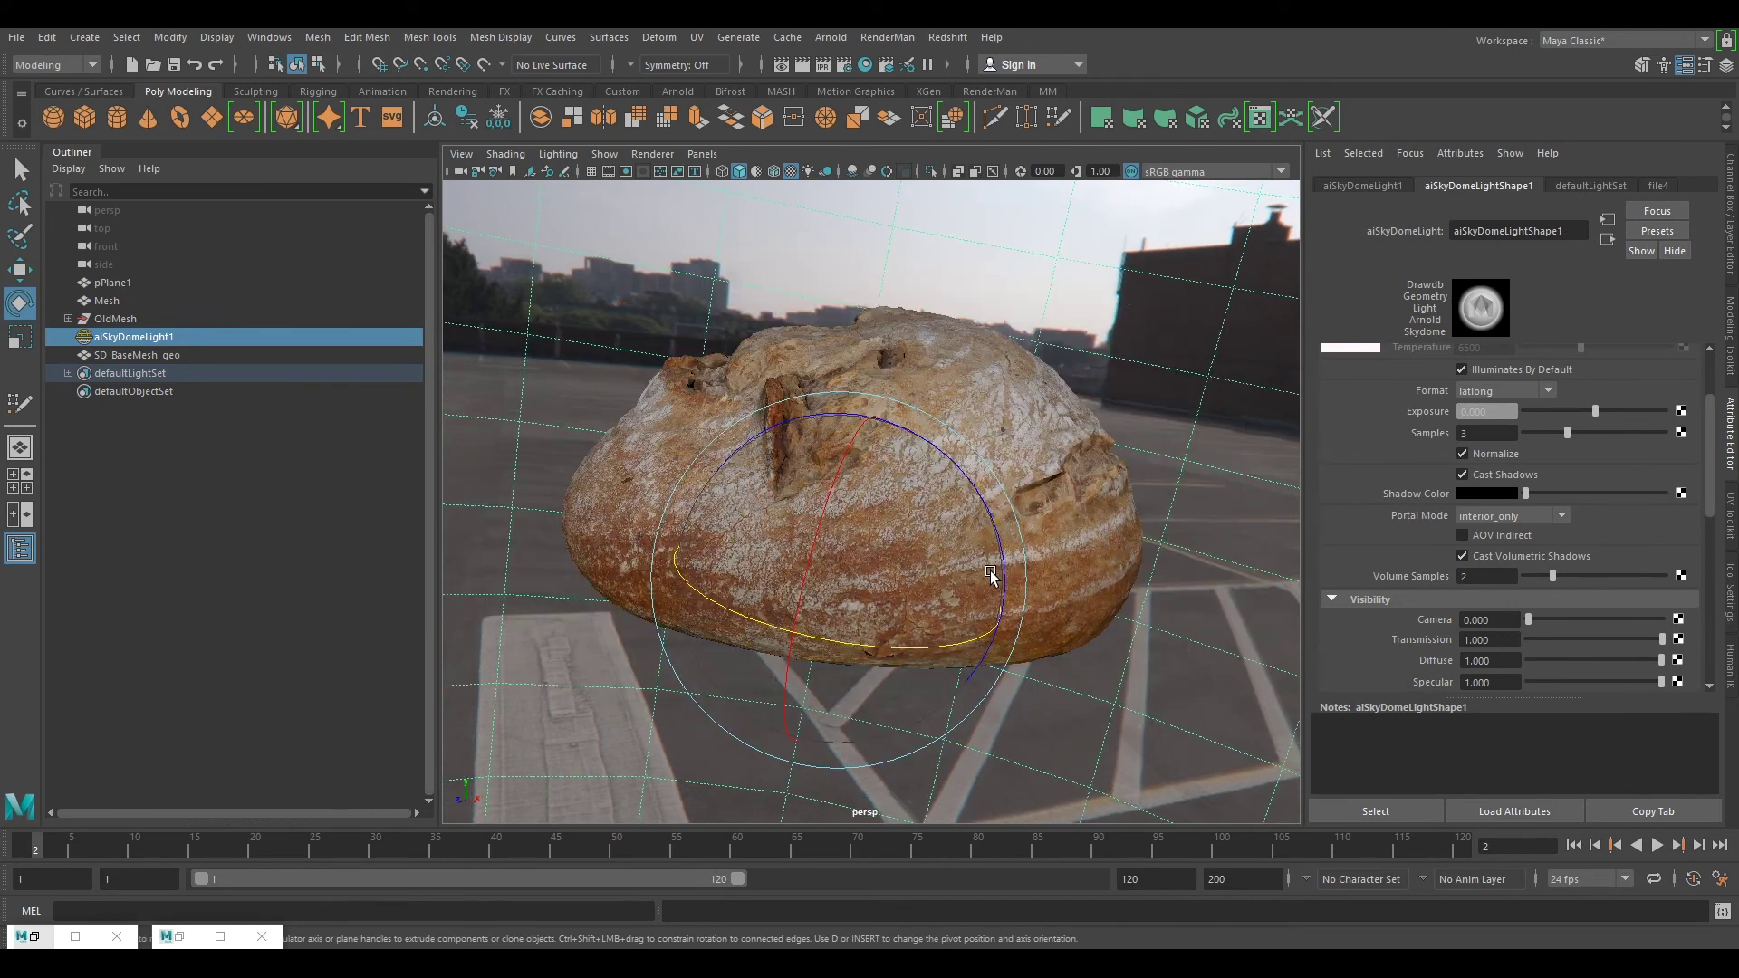
{"action": "left_click", "coordinate": [1046, 458]}
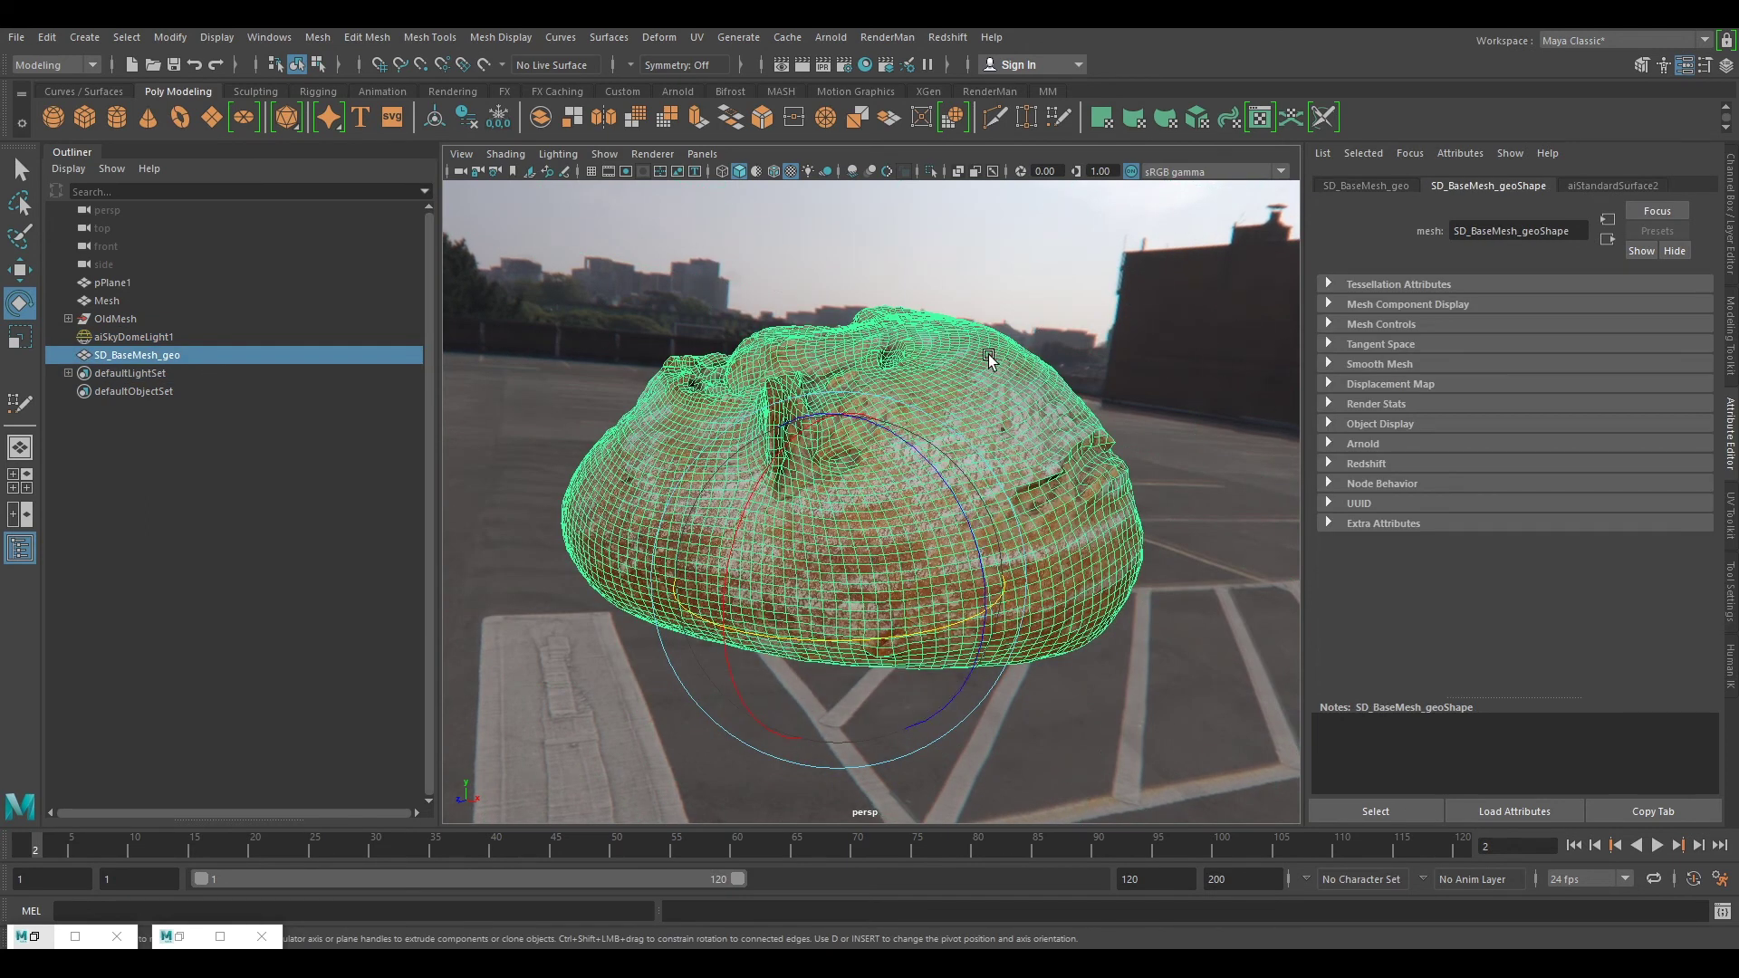
Step: Re-render the whole updated scene in the Arnold render preview
{"action": "left_click", "coordinate": [54, 935]}
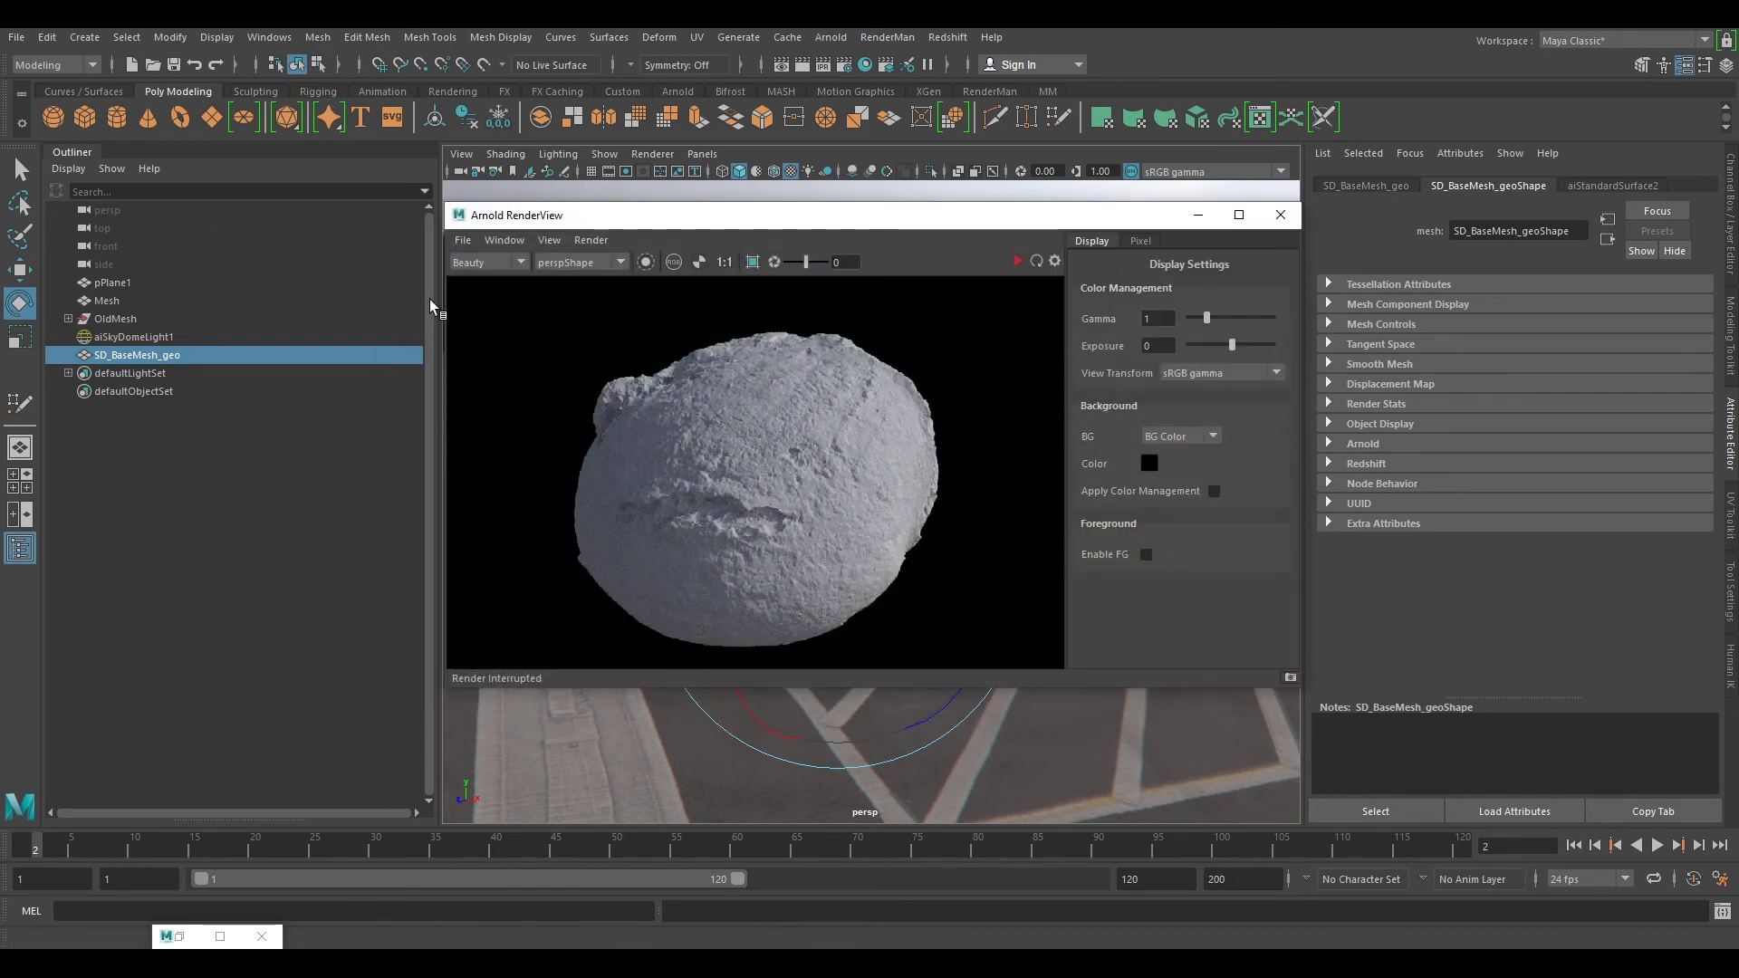
{"action": "left_click", "coordinate": [587, 245]}
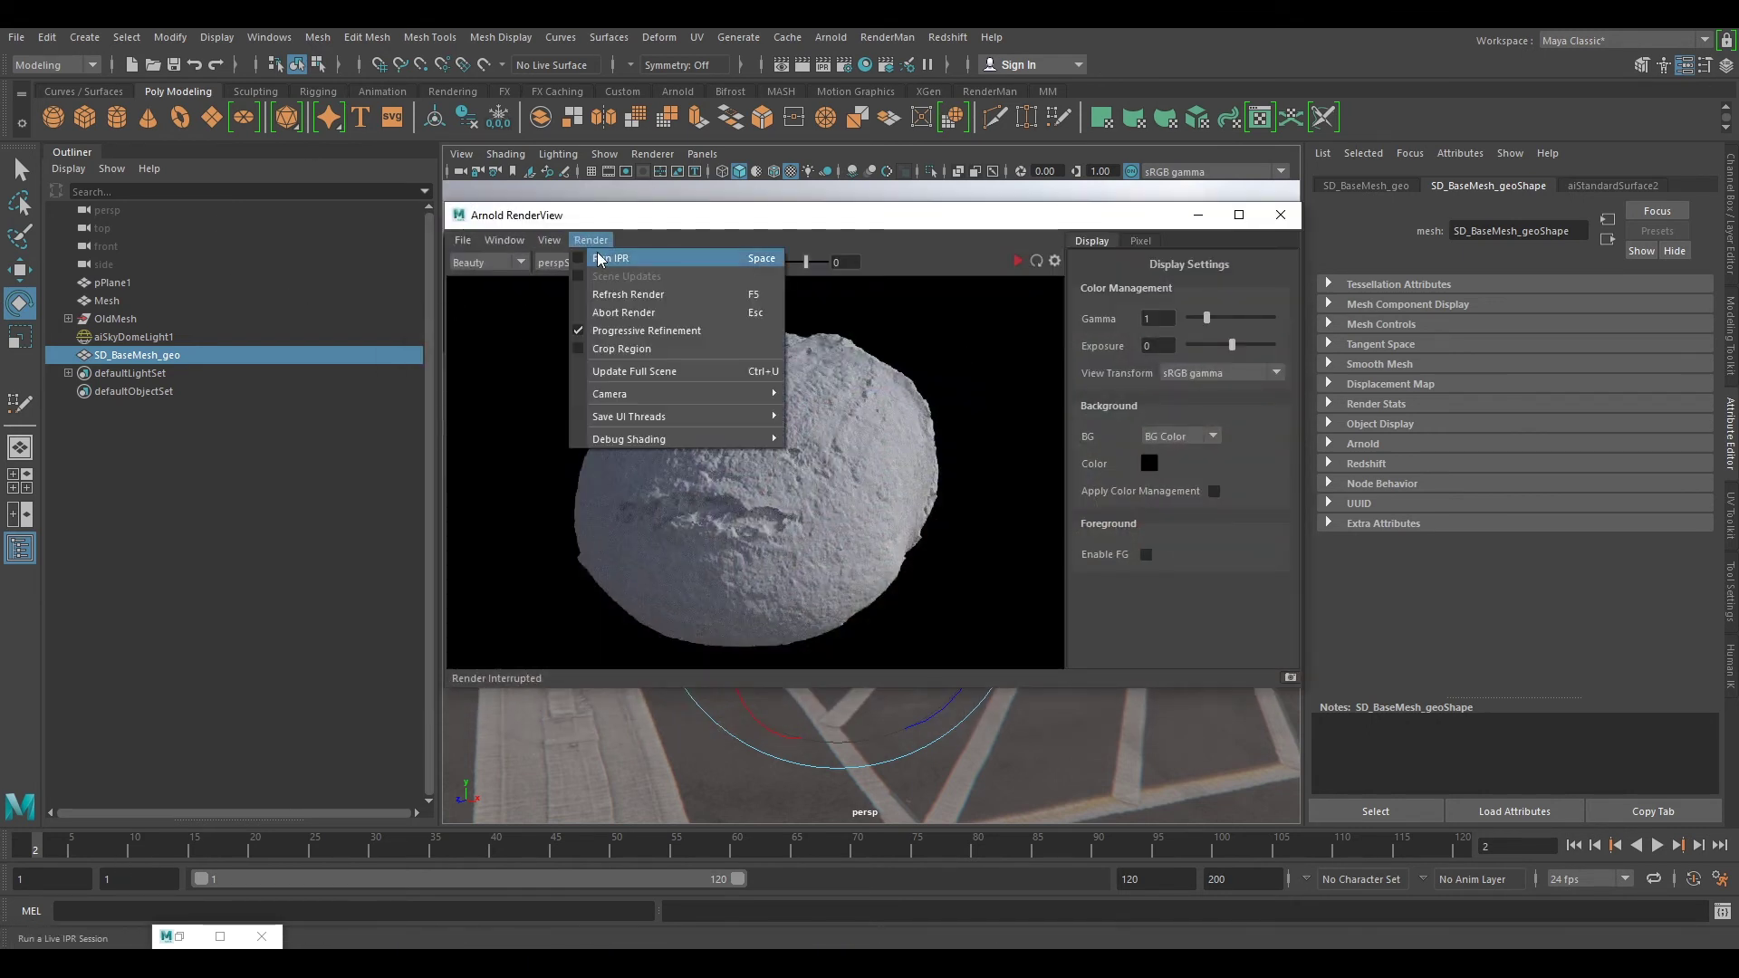
{"action": "left_click", "coordinate": [628, 379]}
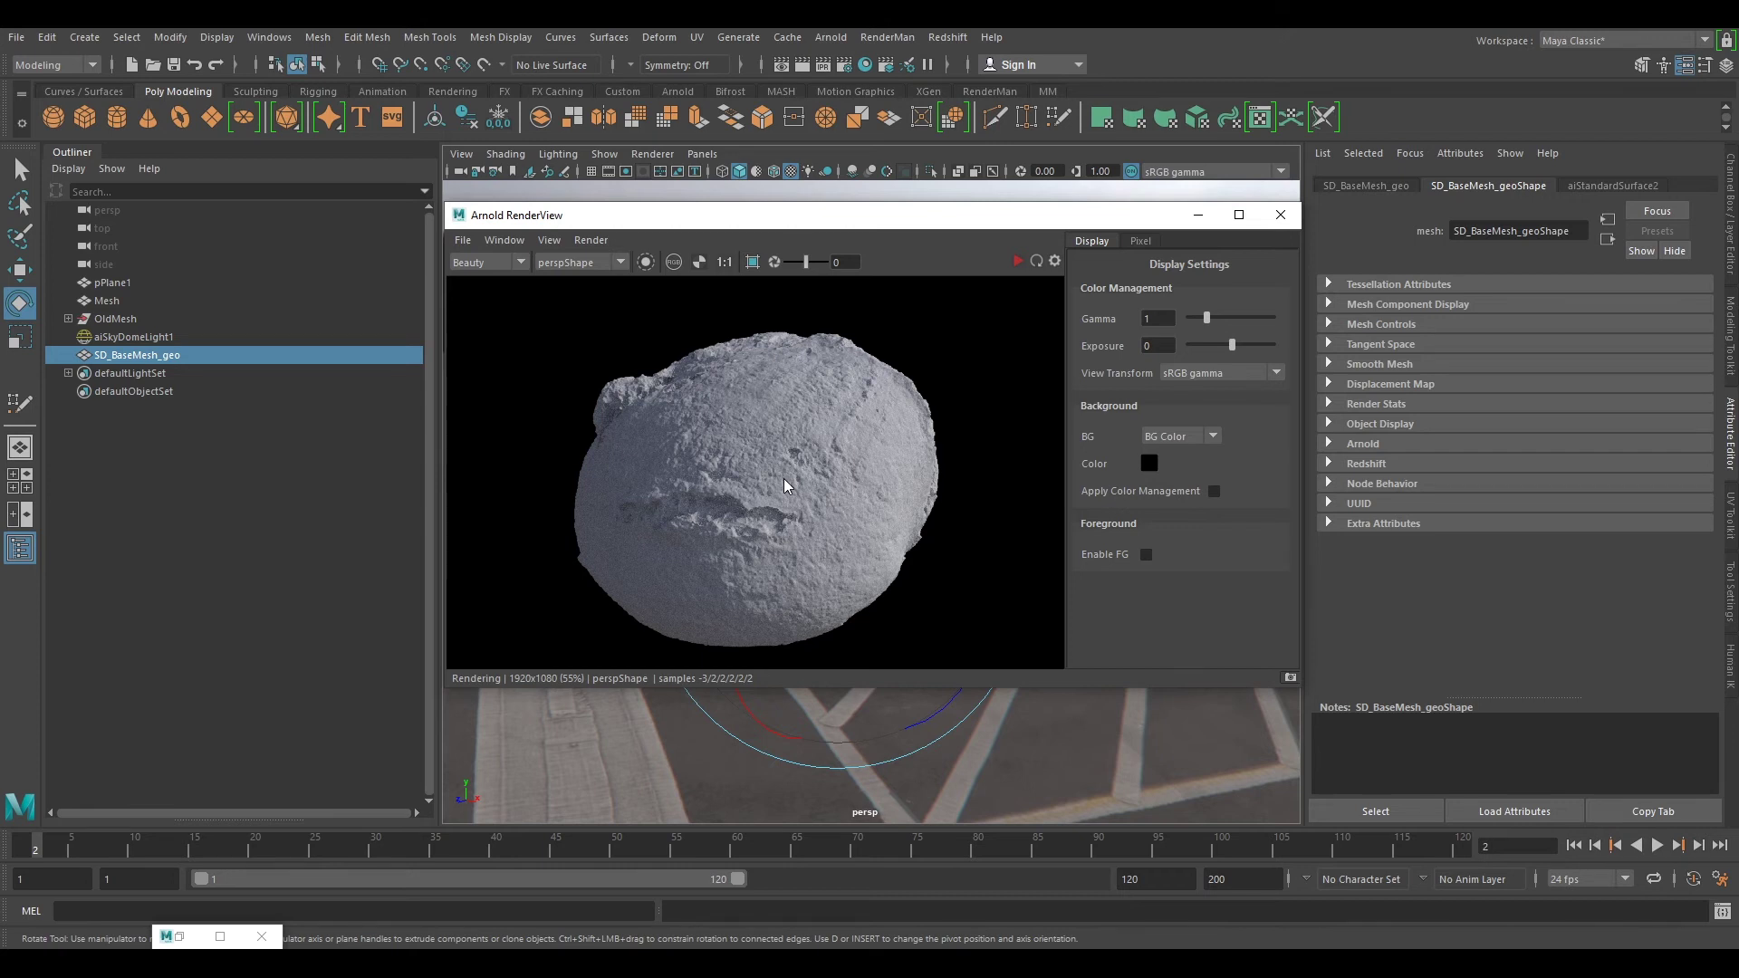
{"action": "scroll", "coordinate": [784, 479], "scroll_direction": "down", "scroll_amount": 2}
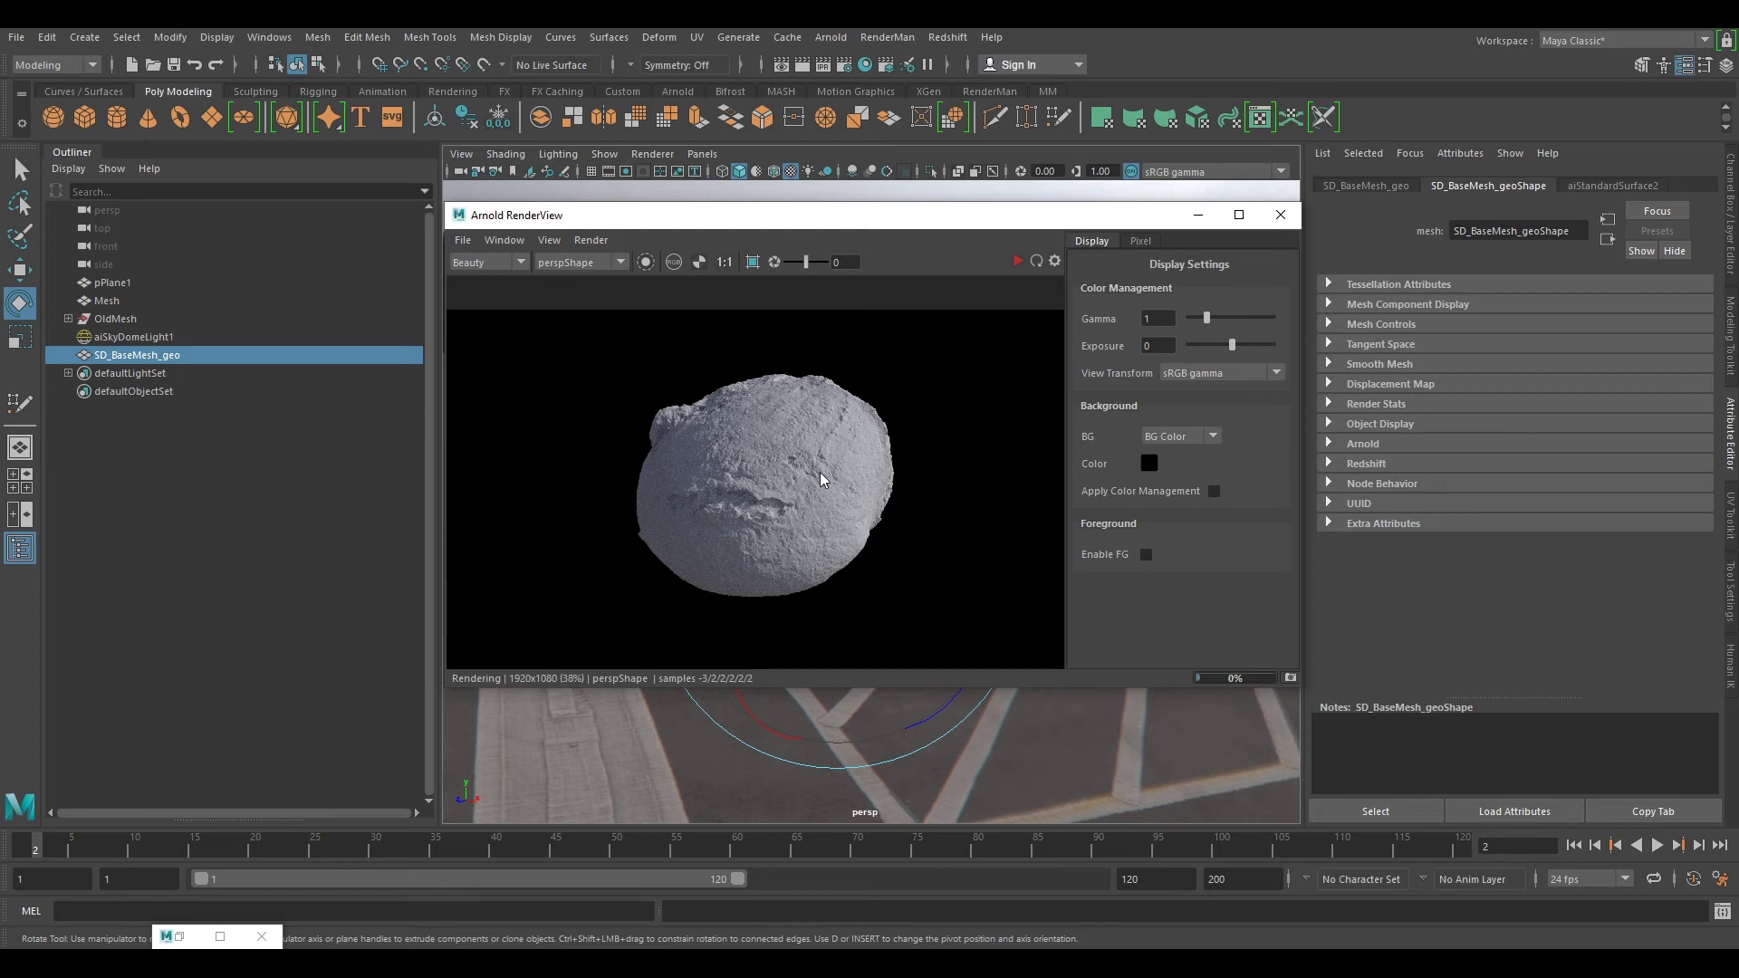
{"action": "scroll", "coordinate": [806, 469], "scroll_direction": "up", "scroll_amount": 2}
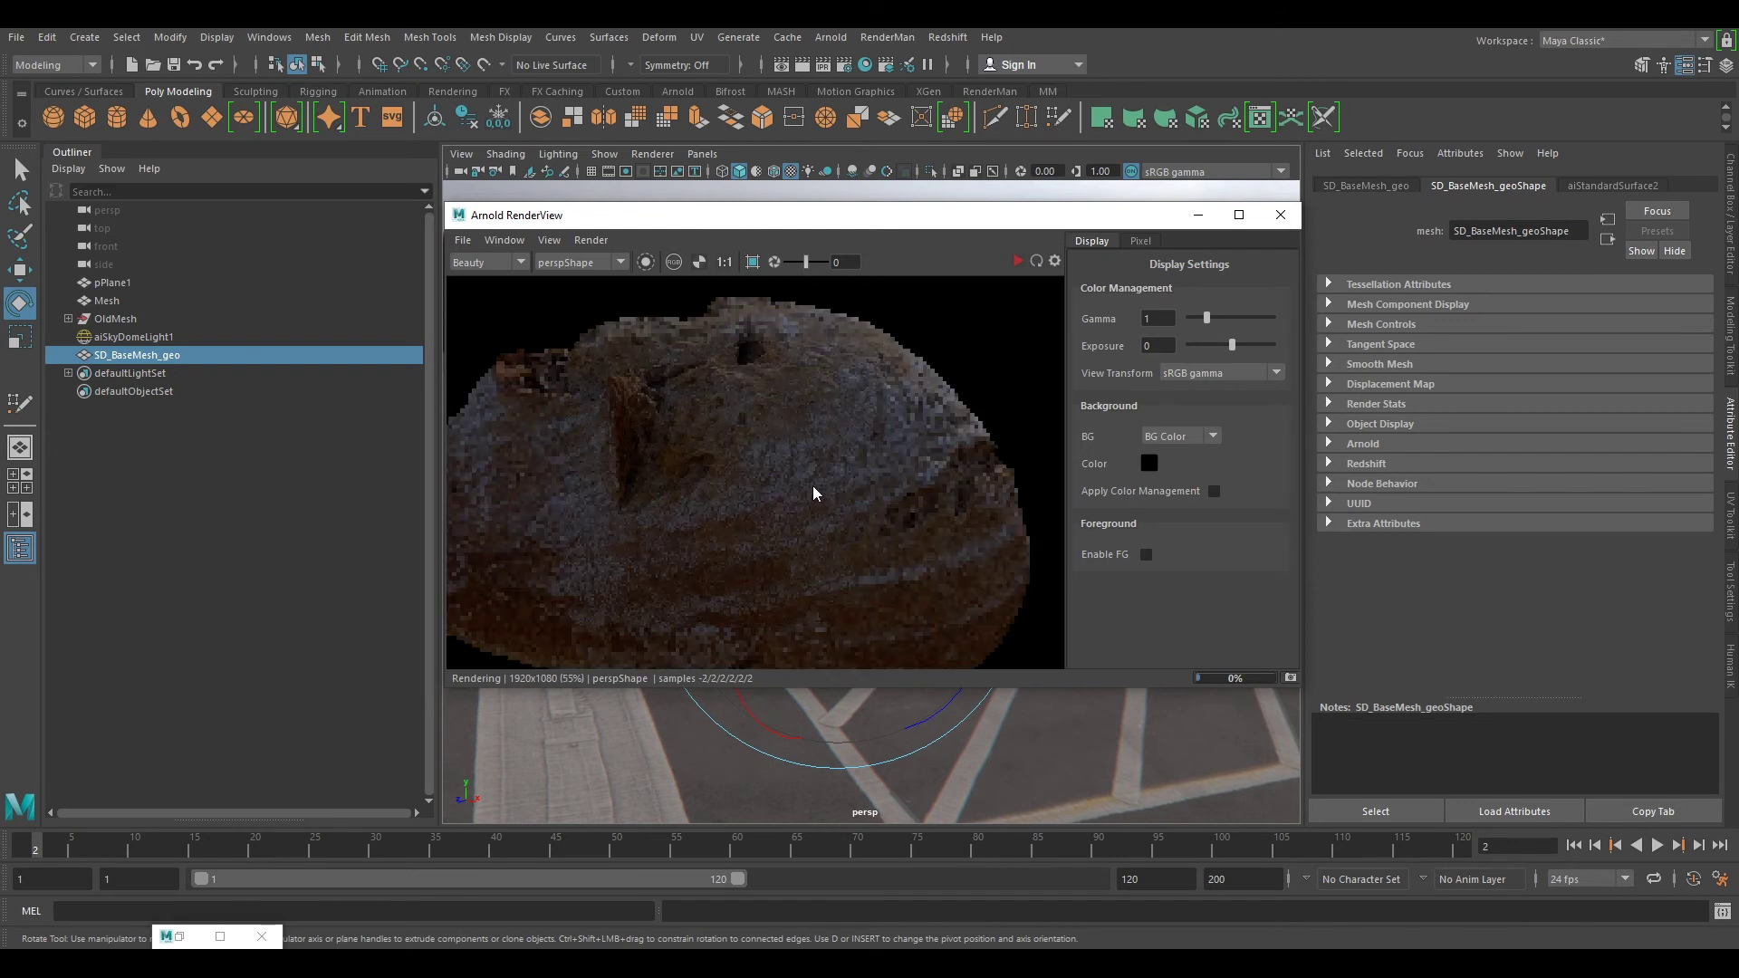
{"action": "scroll", "coordinate": [831, 497], "scroll_direction": "down", "scroll_amount": 2}
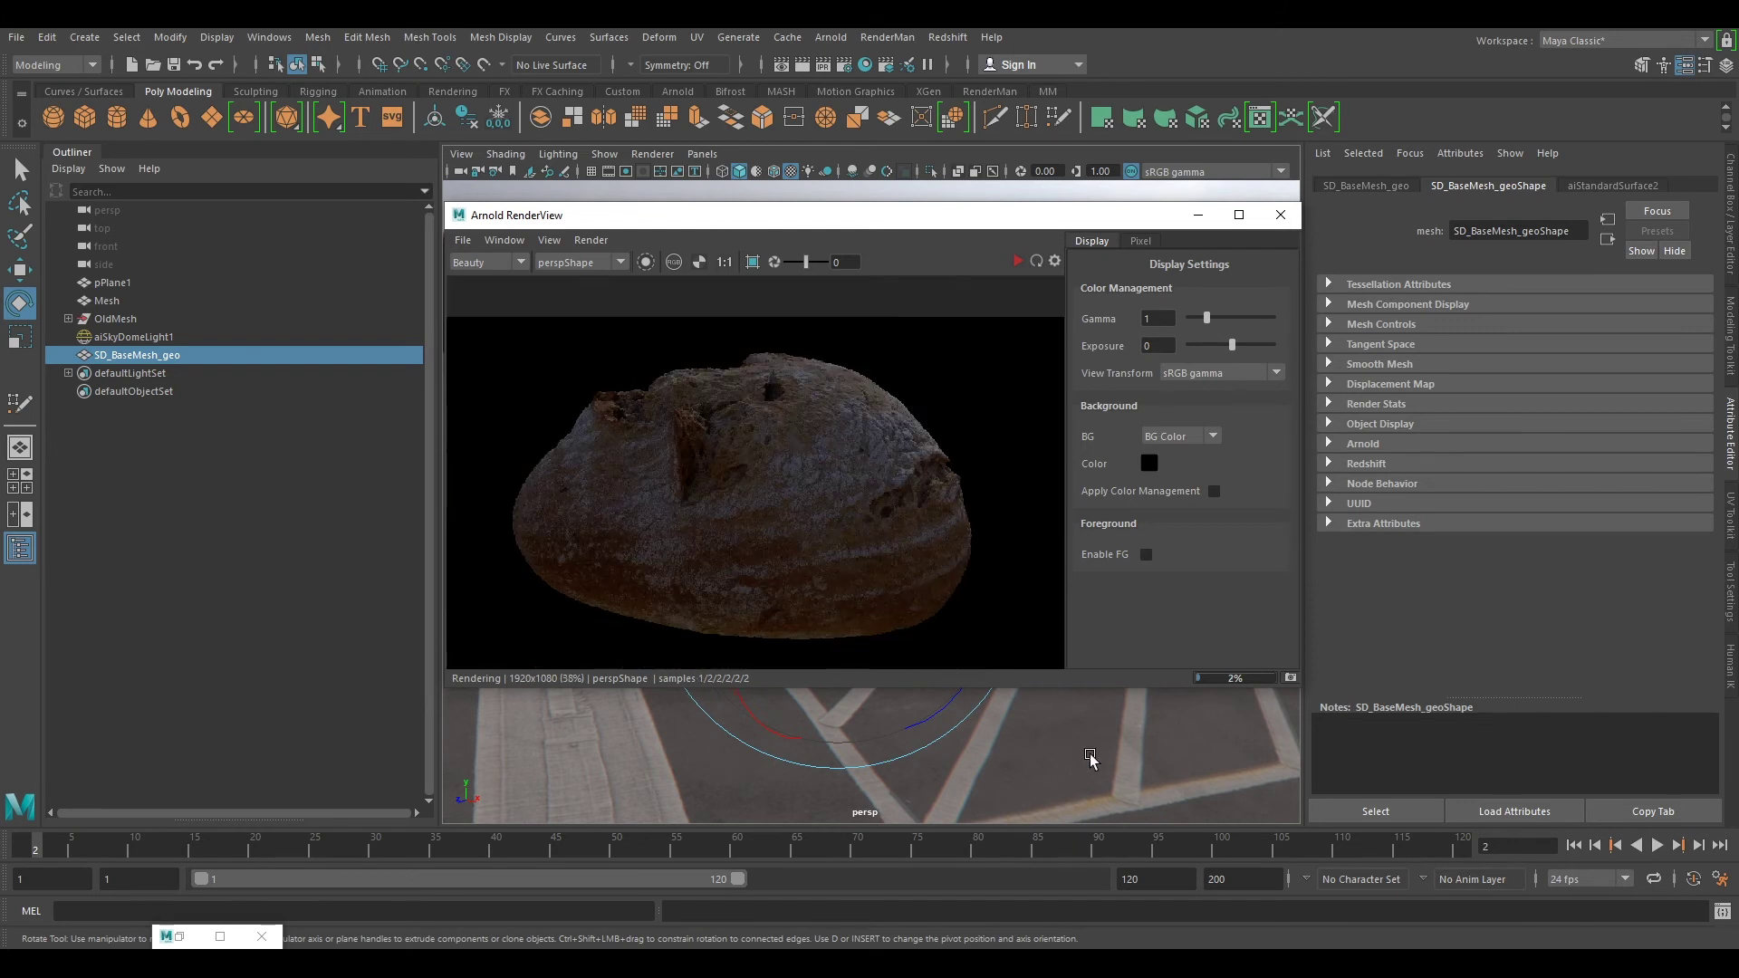
Step: Orbit and pan the camera to render the bread from several new angles
{"action": "mouse_move", "coordinate": [1087, 758]}
{"action": "left_mouse_down", "text": "alt"}
{"action": "mouse_move", "coordinate": [1045, 756]}
{"action": "mouse_move", "coordinate": [1009, 720]}
{"action": "left_mouse_up", "text": "alt"}
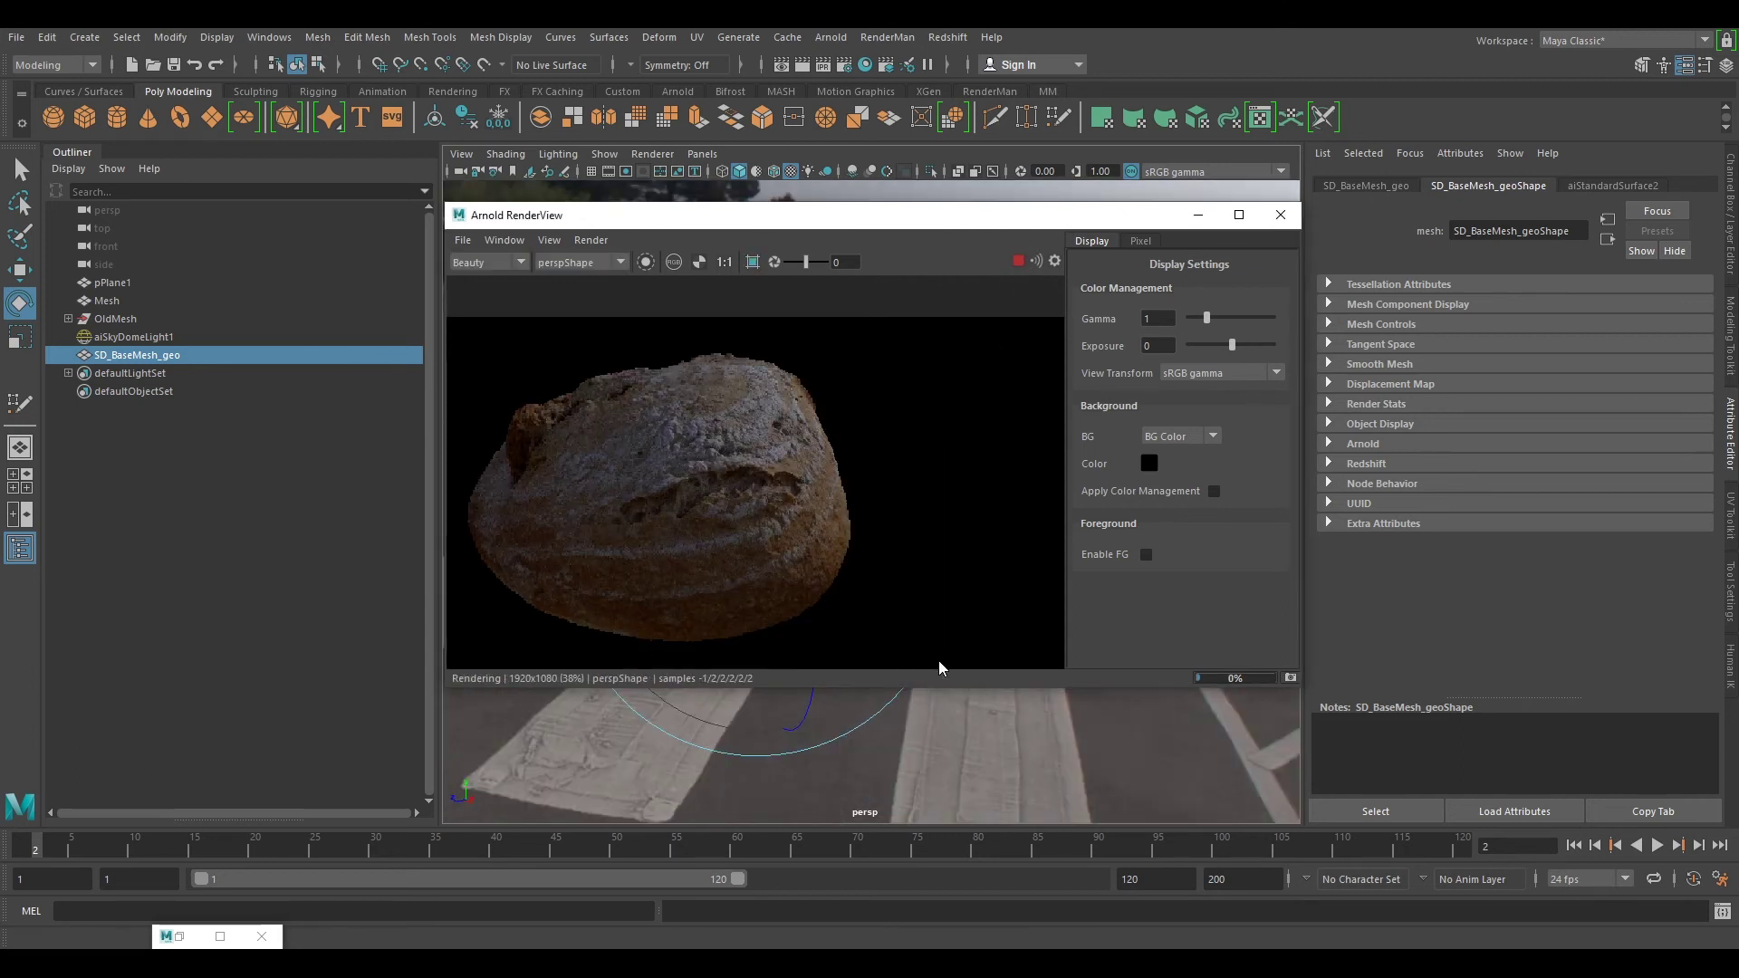
{"action": "left_click_drag", "start_coordinate": [897, 715], "coordinate": [872, 738], "text": "alt"}
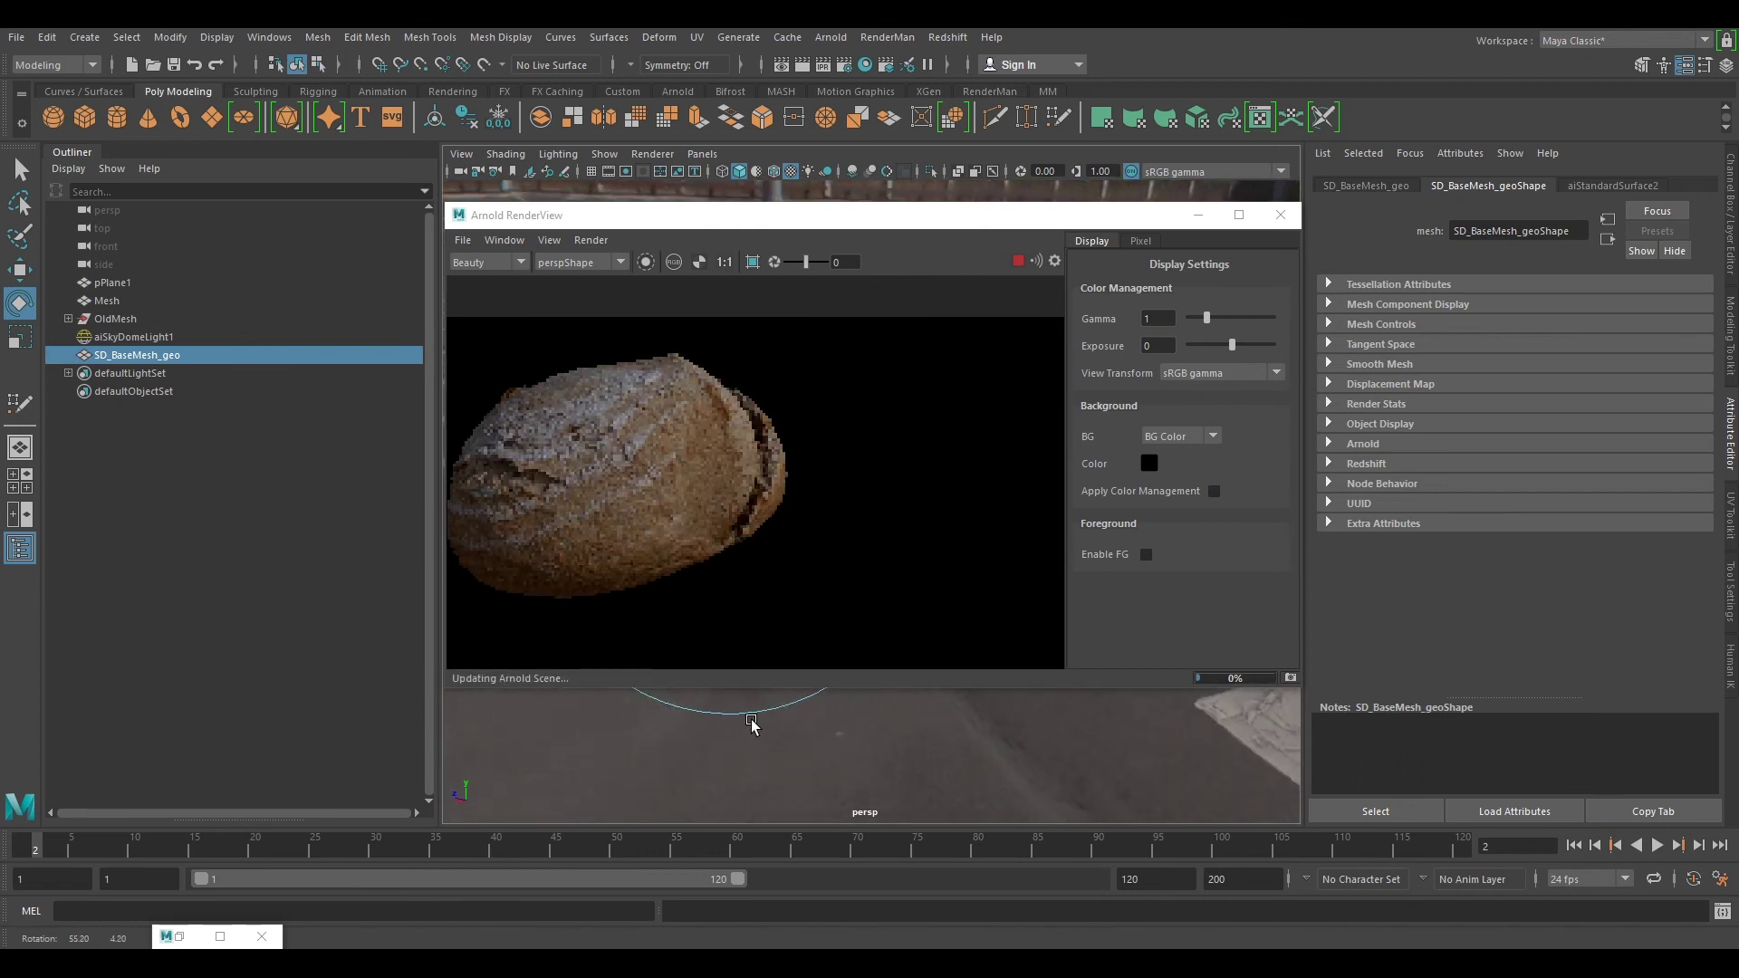
{"action": "left_click_drag", "start_coordinate": [1005, 750], "coordinate": [1029, 797], "text": "alt"}
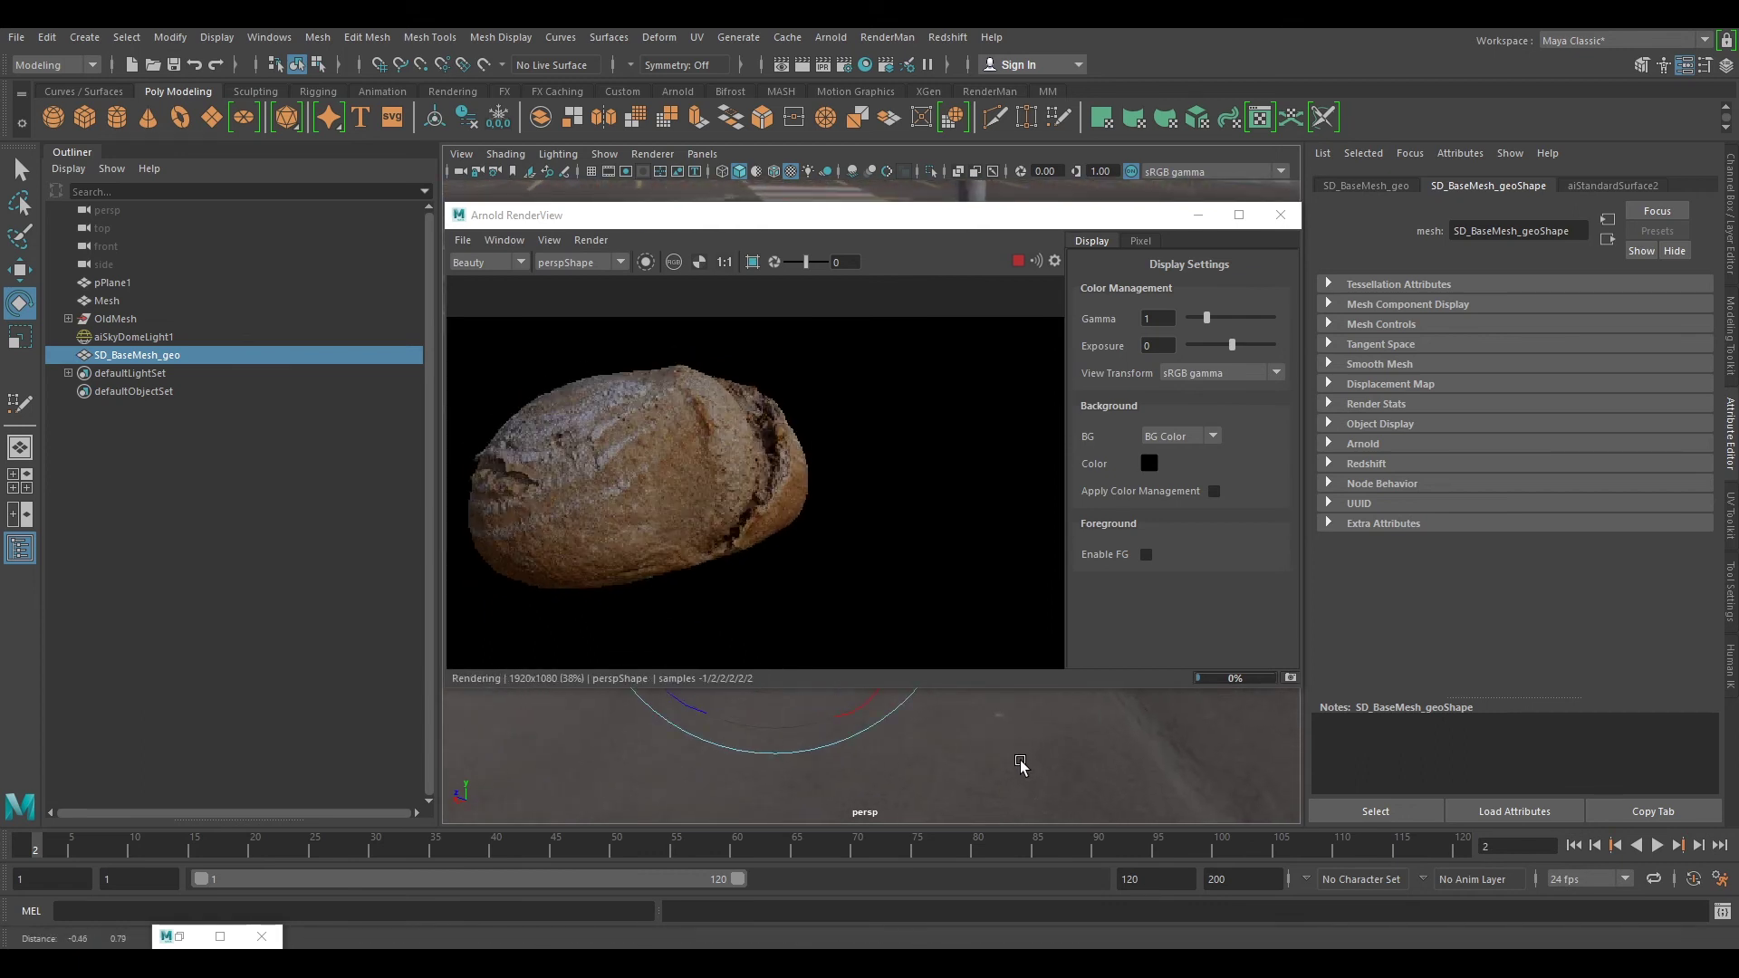
{"action": "scroll", "coordinate": [625, 506], "scroll_direction": "up", "scroll_amount": 2}
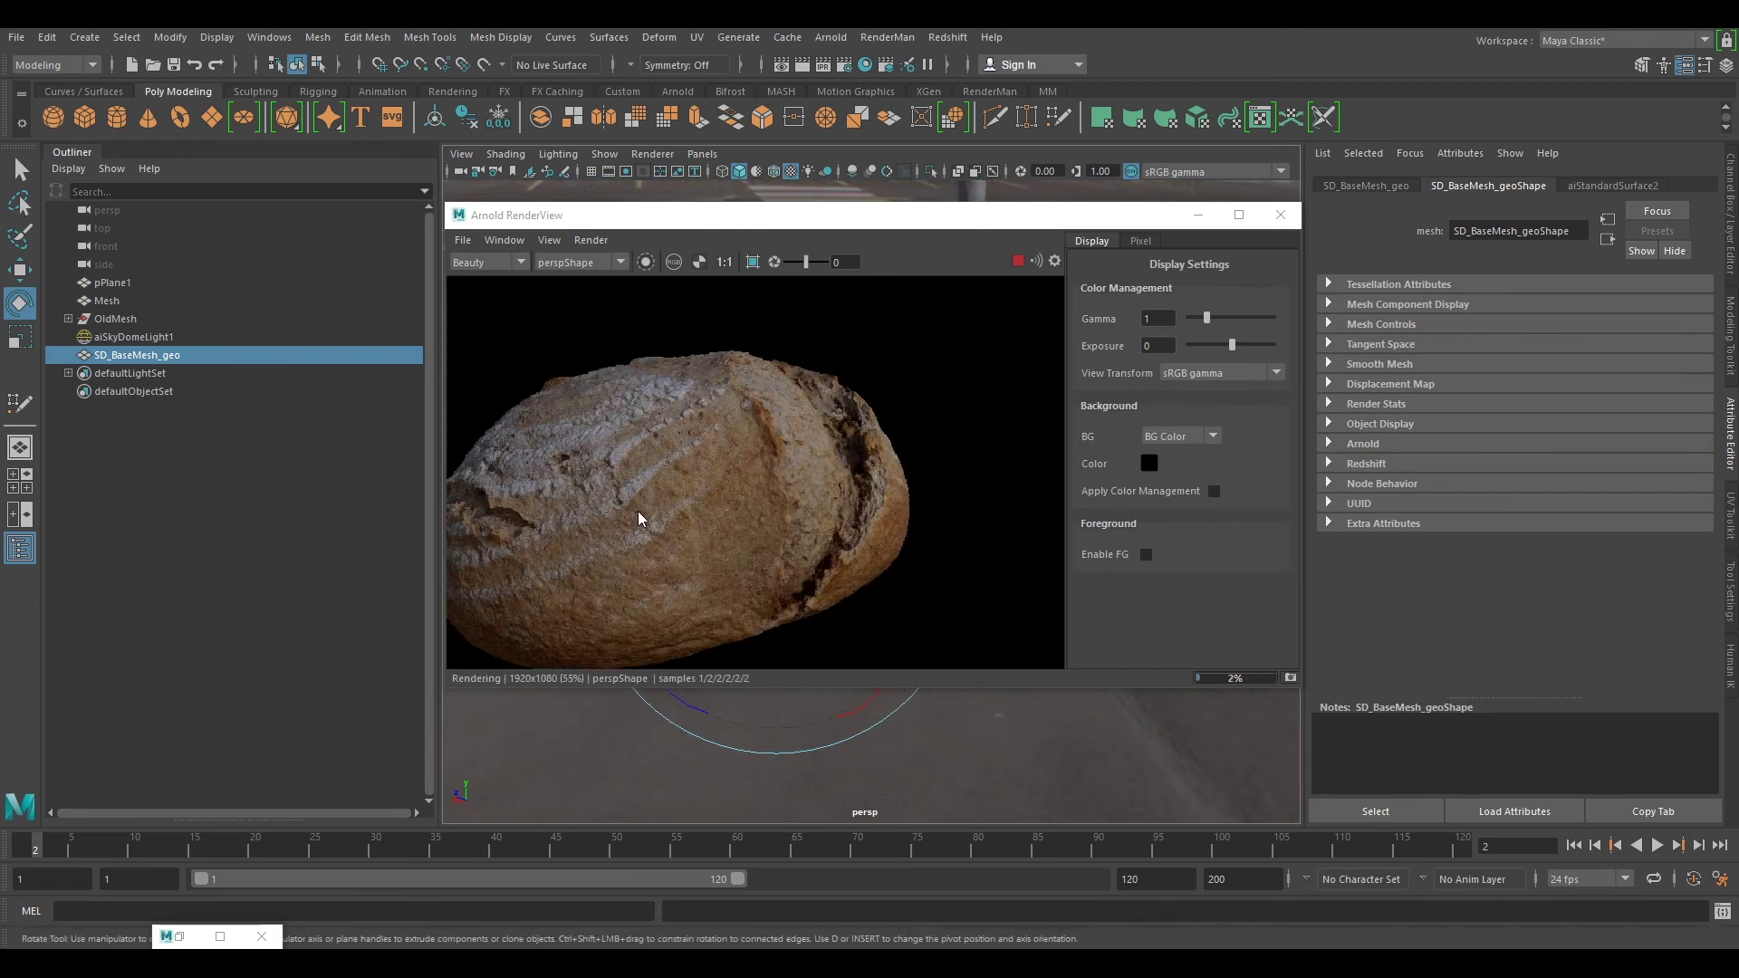
{"action": "middle_click_drag", "start_coordinate": [678, 512], "coordinate": [728, 494]}
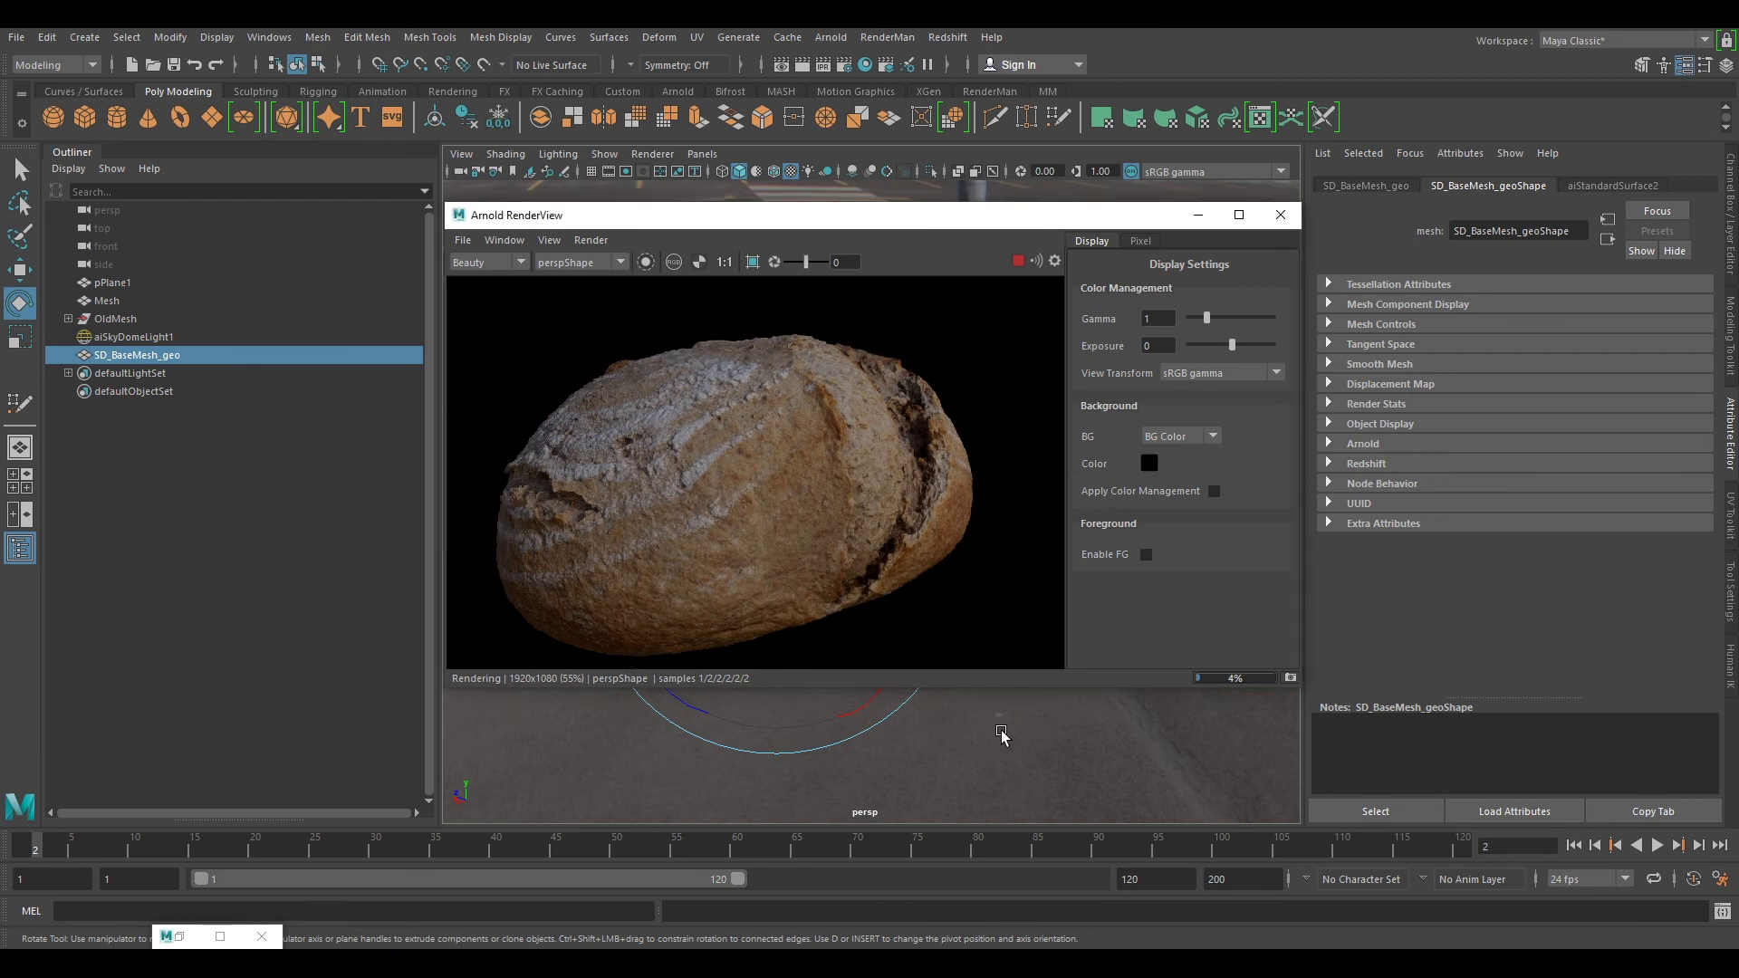
{"action": "mouse_move", "coordinate": [1002, 727]}
{"action": "left_mouse_down", "text": "alt"}
{"action": "mouse_move", "coordinate": [1067, 725]}
{"action": "mouse_move", "coordinate": [838, 804]}
{"action": "mouse_move", "coordinate": [738, 807]}
{"action": "left_mouse_up", "text": "alt"}
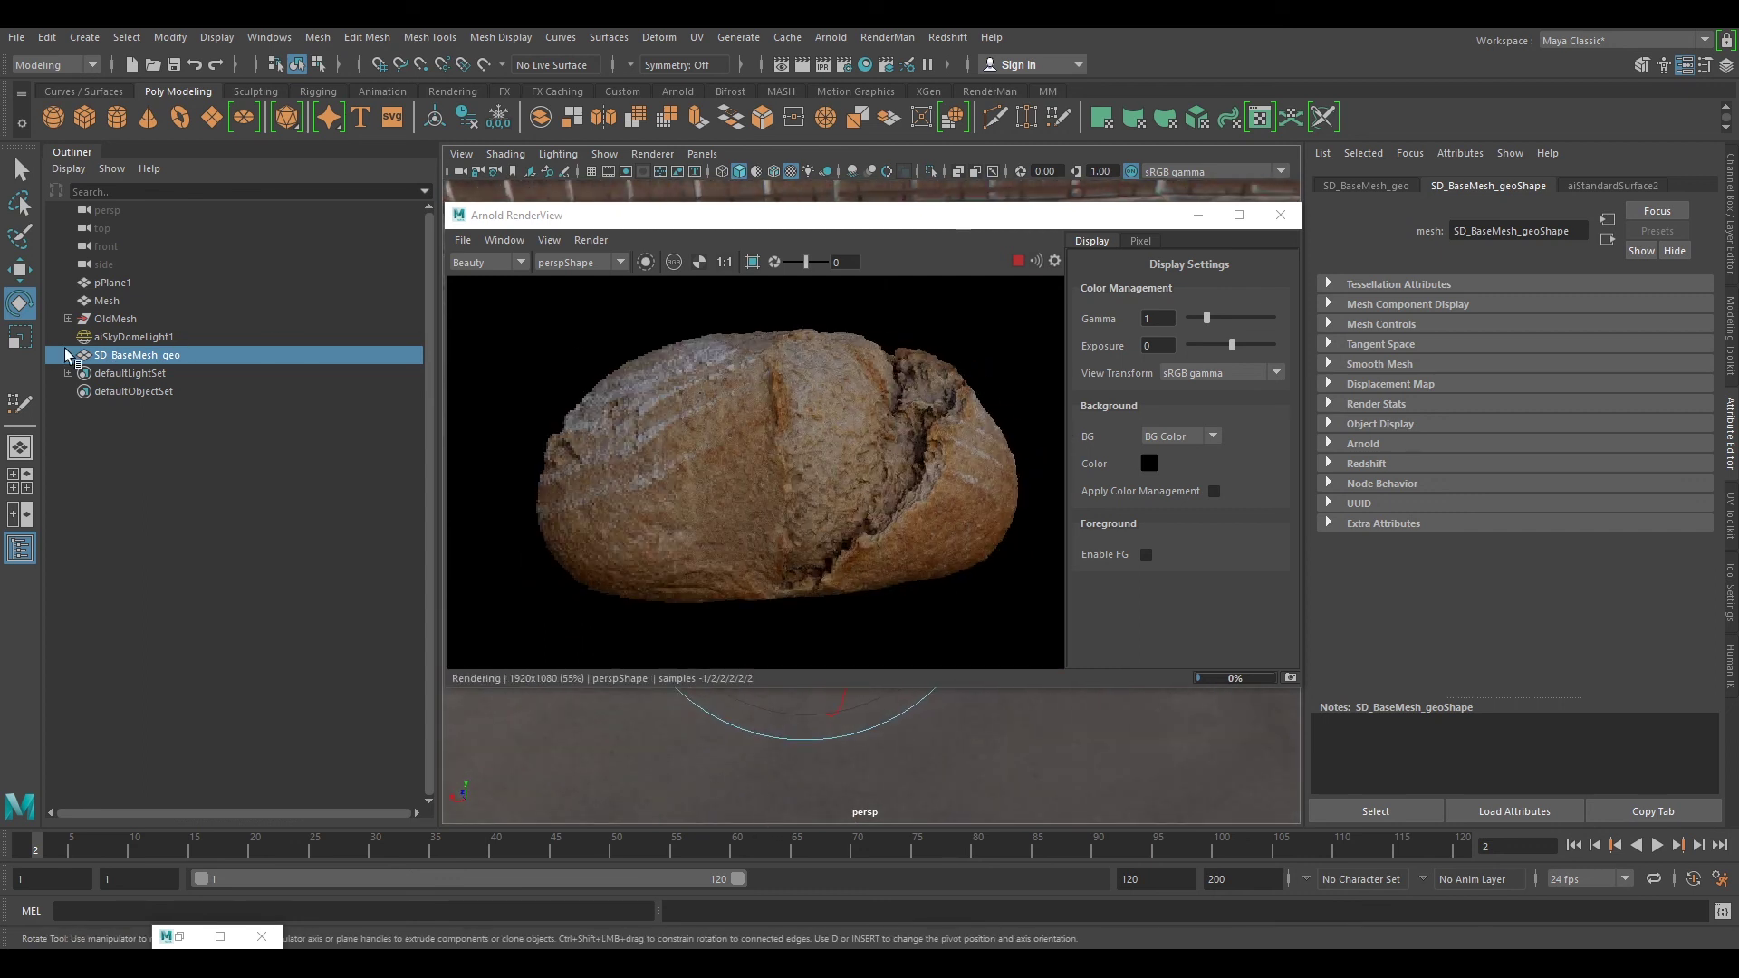
Step: Raise aiStandardSurface2's Base Weight from 0.8 to 1.0 and orbit for a wider render
{"action": "left_click", "coordinate": [1610, 186]}
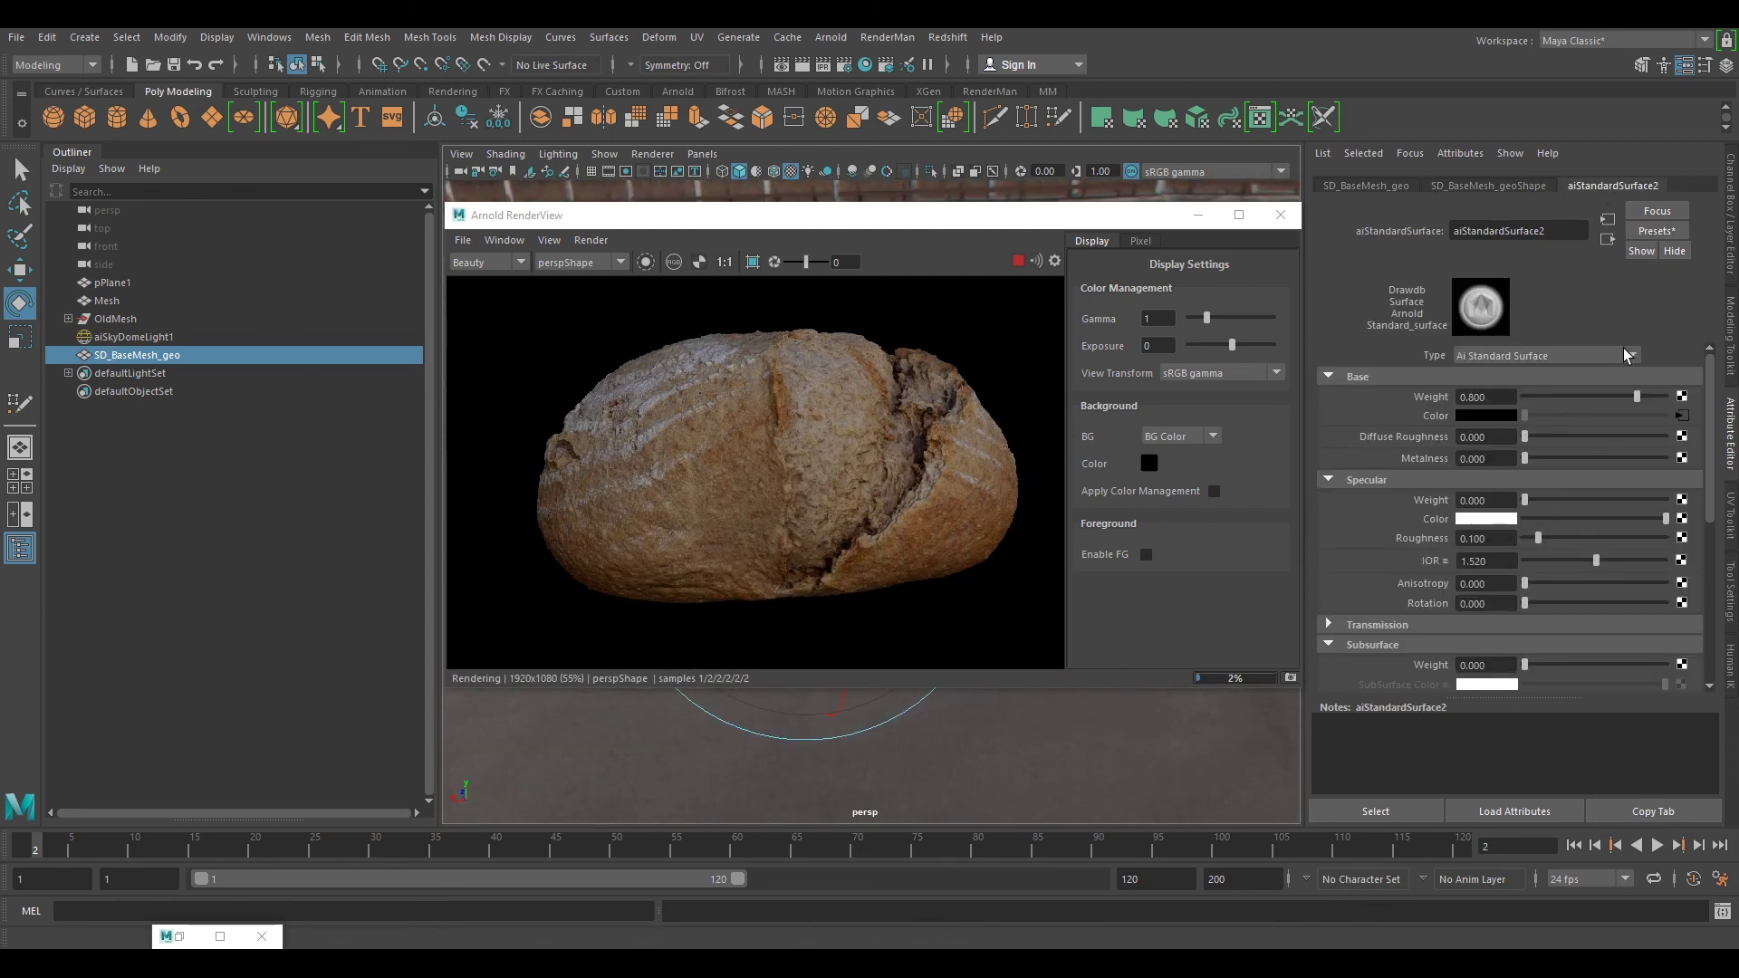
{"action": "left_click_drag", "start_coordinate": [1641, 402], "coordinate": [1665, 398]}
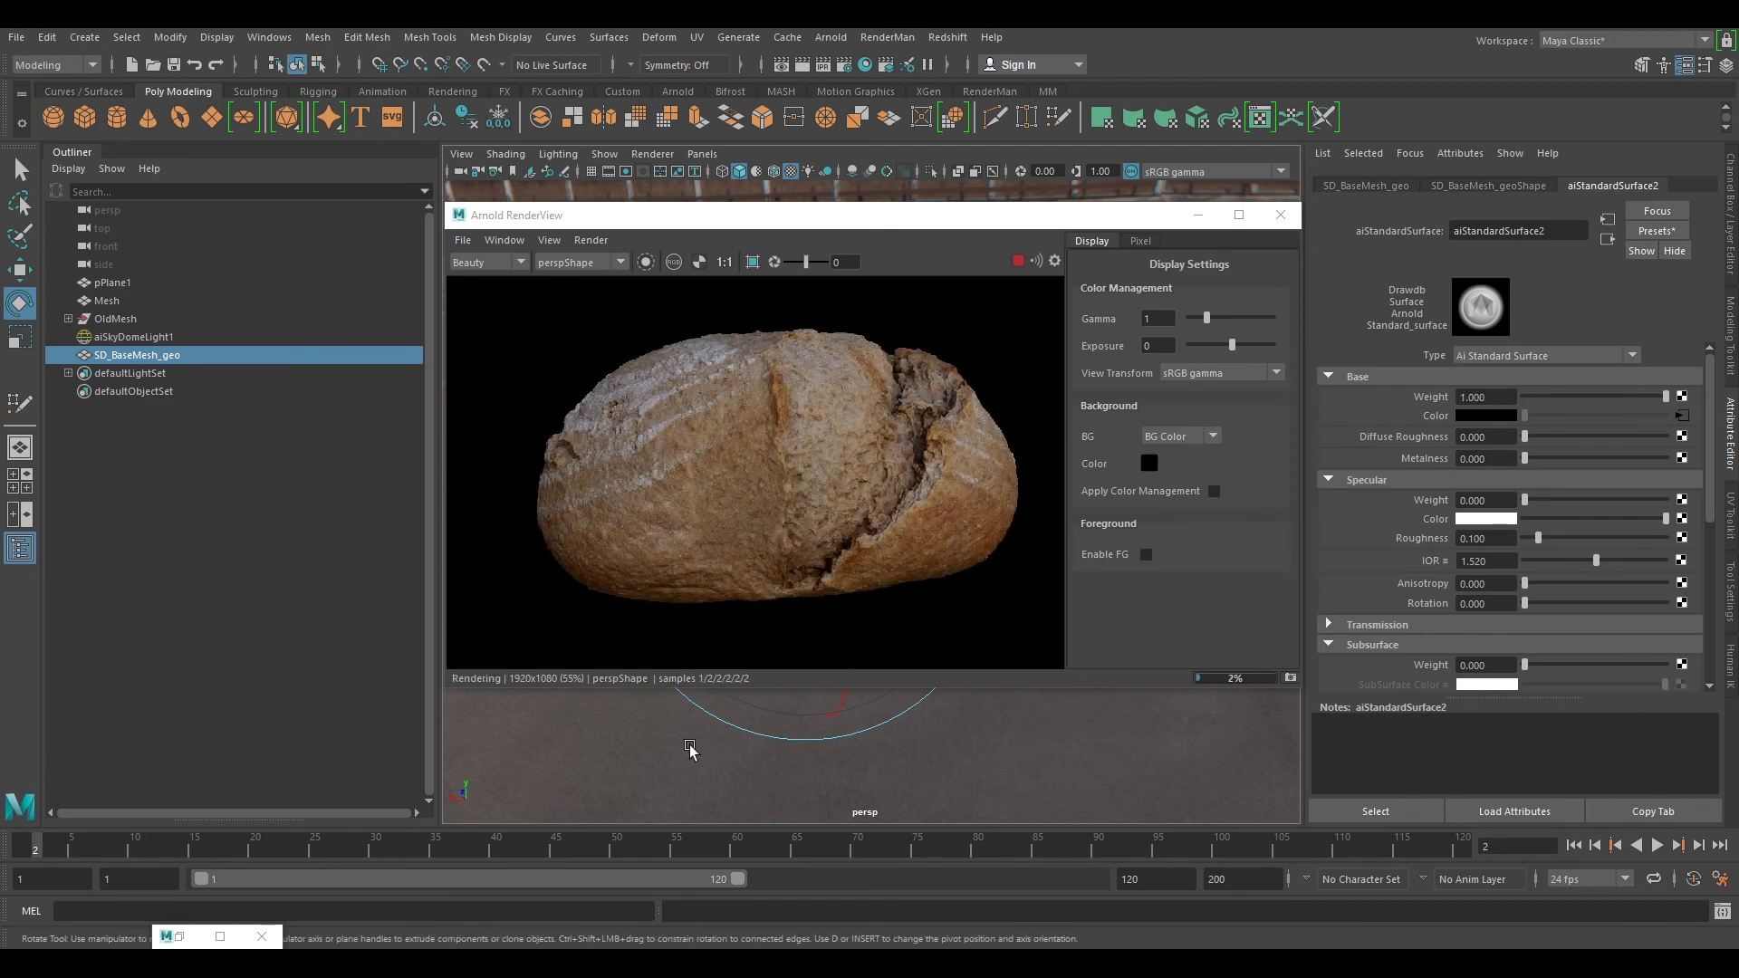
{"action": "mouse_move", "coordinate": [661, 765]}
{"action": "left_mouse_down", "text": "alt"}
{"action": "mouse_move", "coordinate": [888, 762]}
{"action": "mouse_move", "coordinate": [869, 762]}
{"action": "left_mouse_up", "text": "alt"}
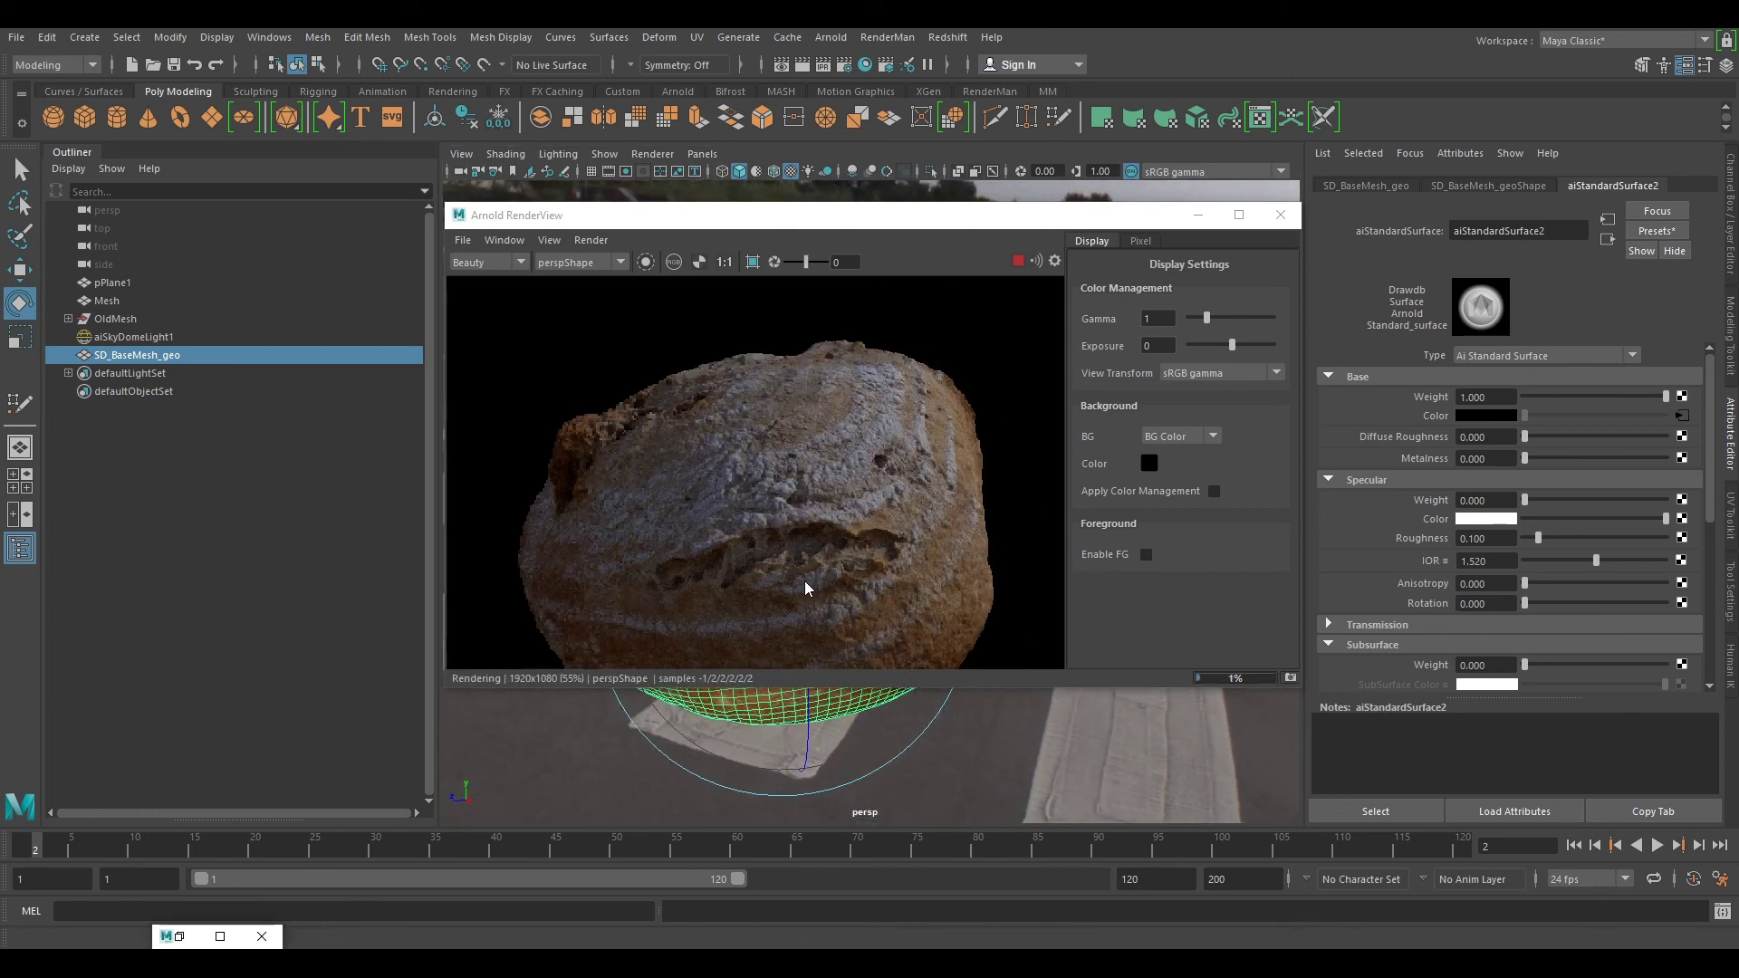
{"action": "scroll", "coordinate": [809, 578], "scroll_direction": "down", "scroll_amount": 2}
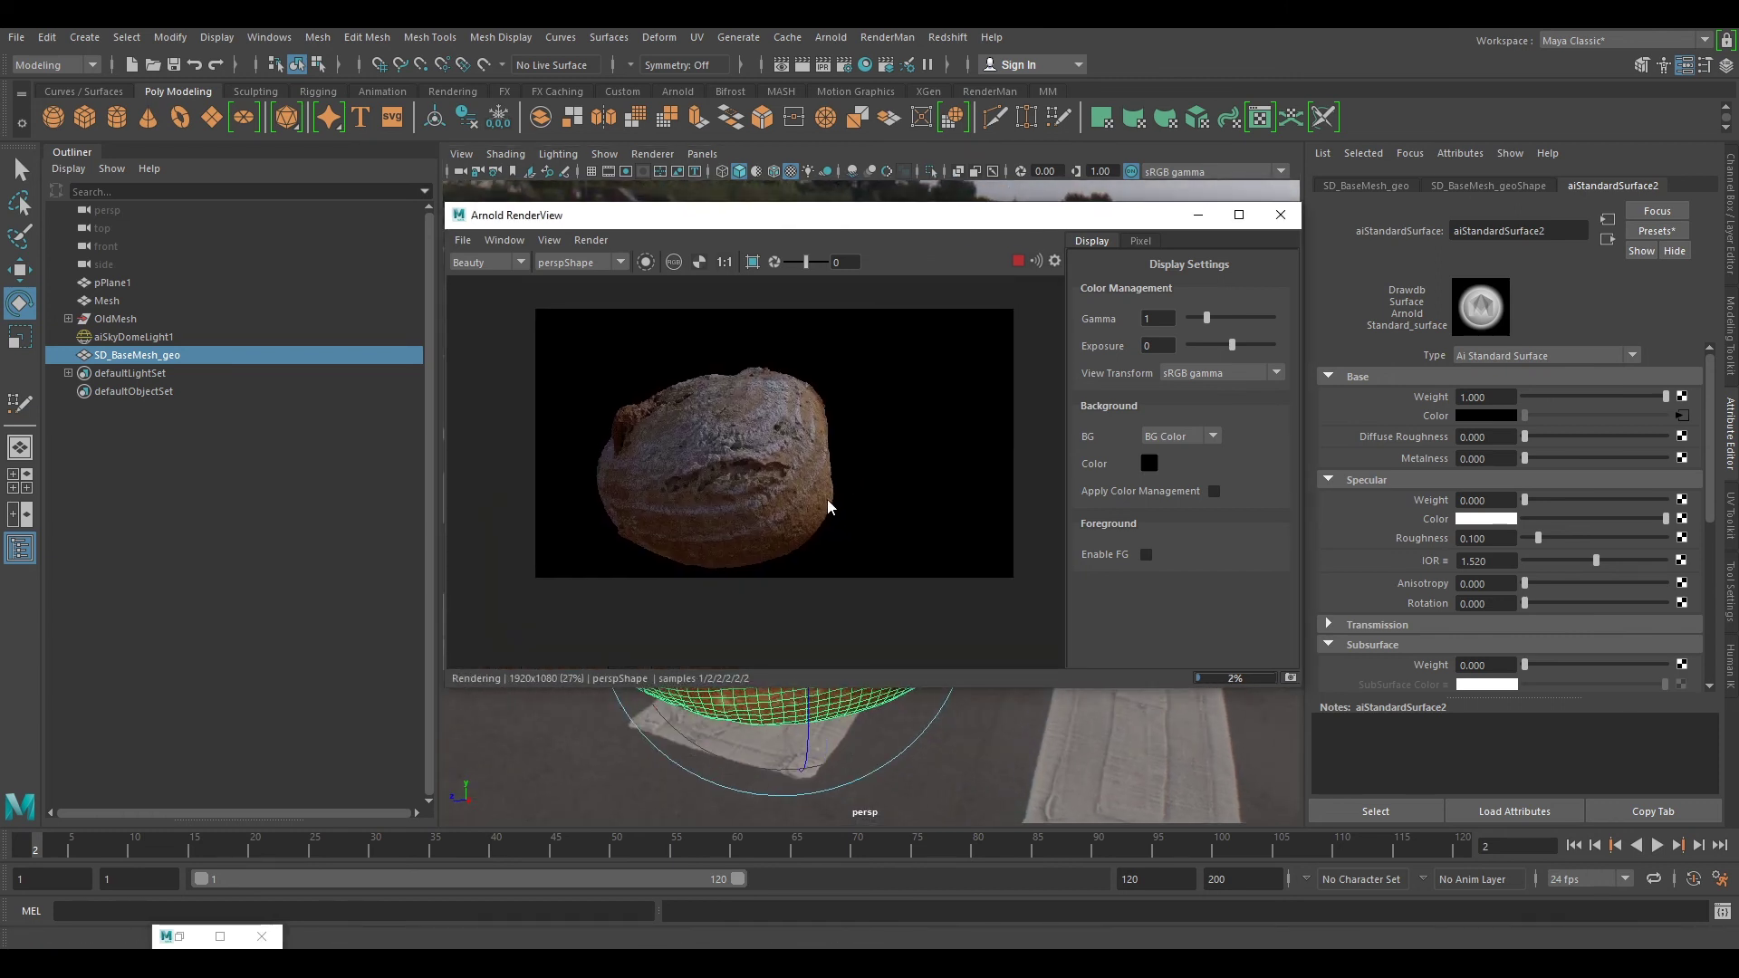
{"action": "left_click_drag", "start_coordinate": [842, 734], "coordinate": [904, 709], "text": "alt"}
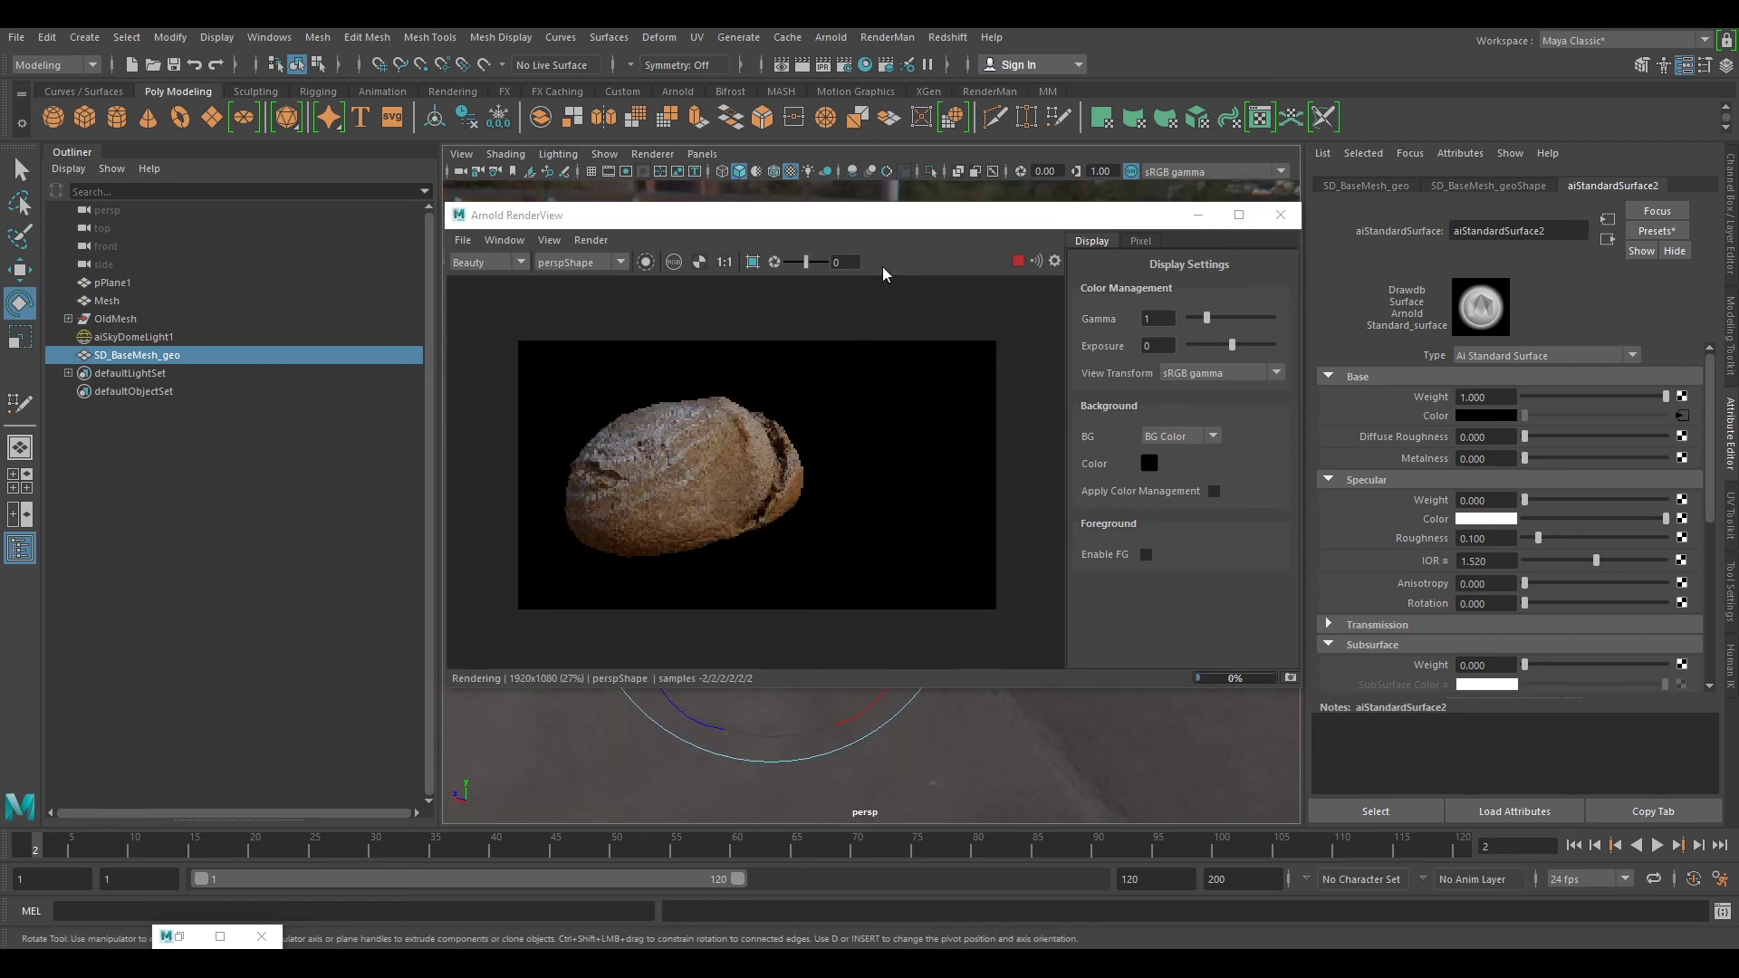
{"action": "left_click_drag", "start_coordinate": [907, 228], "coordinate": [975, 279]}
Step: Turn on the Resolution Gate and orbit the camera to re-render the loaf
{"action": "left_click", "coordinate": [625, 169]}
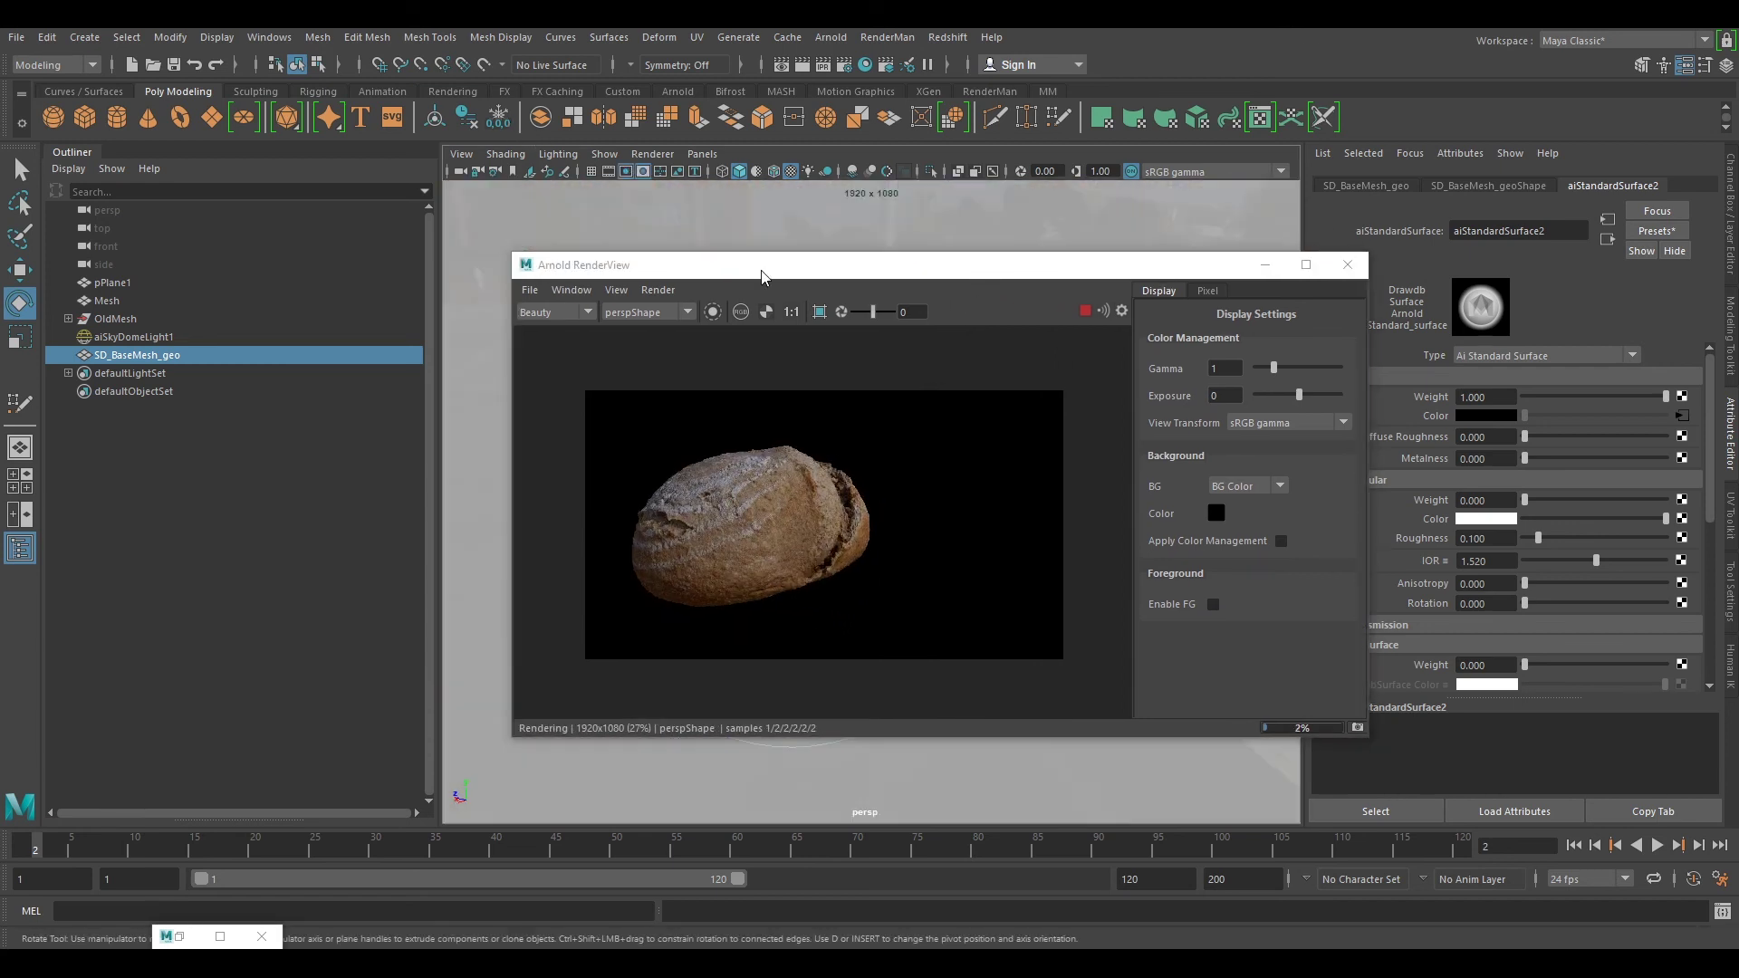
{"action": "left_click_drag", "start_coordinate": [816, 265], "coordinate": [1068, 204]}
{"action": "mouse_move", "coordinate": [588, 499]}
{"action": "left_mouse_down", "text": "alt"}
{"action": "mouse_move", "coordinate": [687, 512]}
{"action": "mouse_move", "coordinate": [652, 557]}
{"action": "left_mouse_up", "text": "alt"}
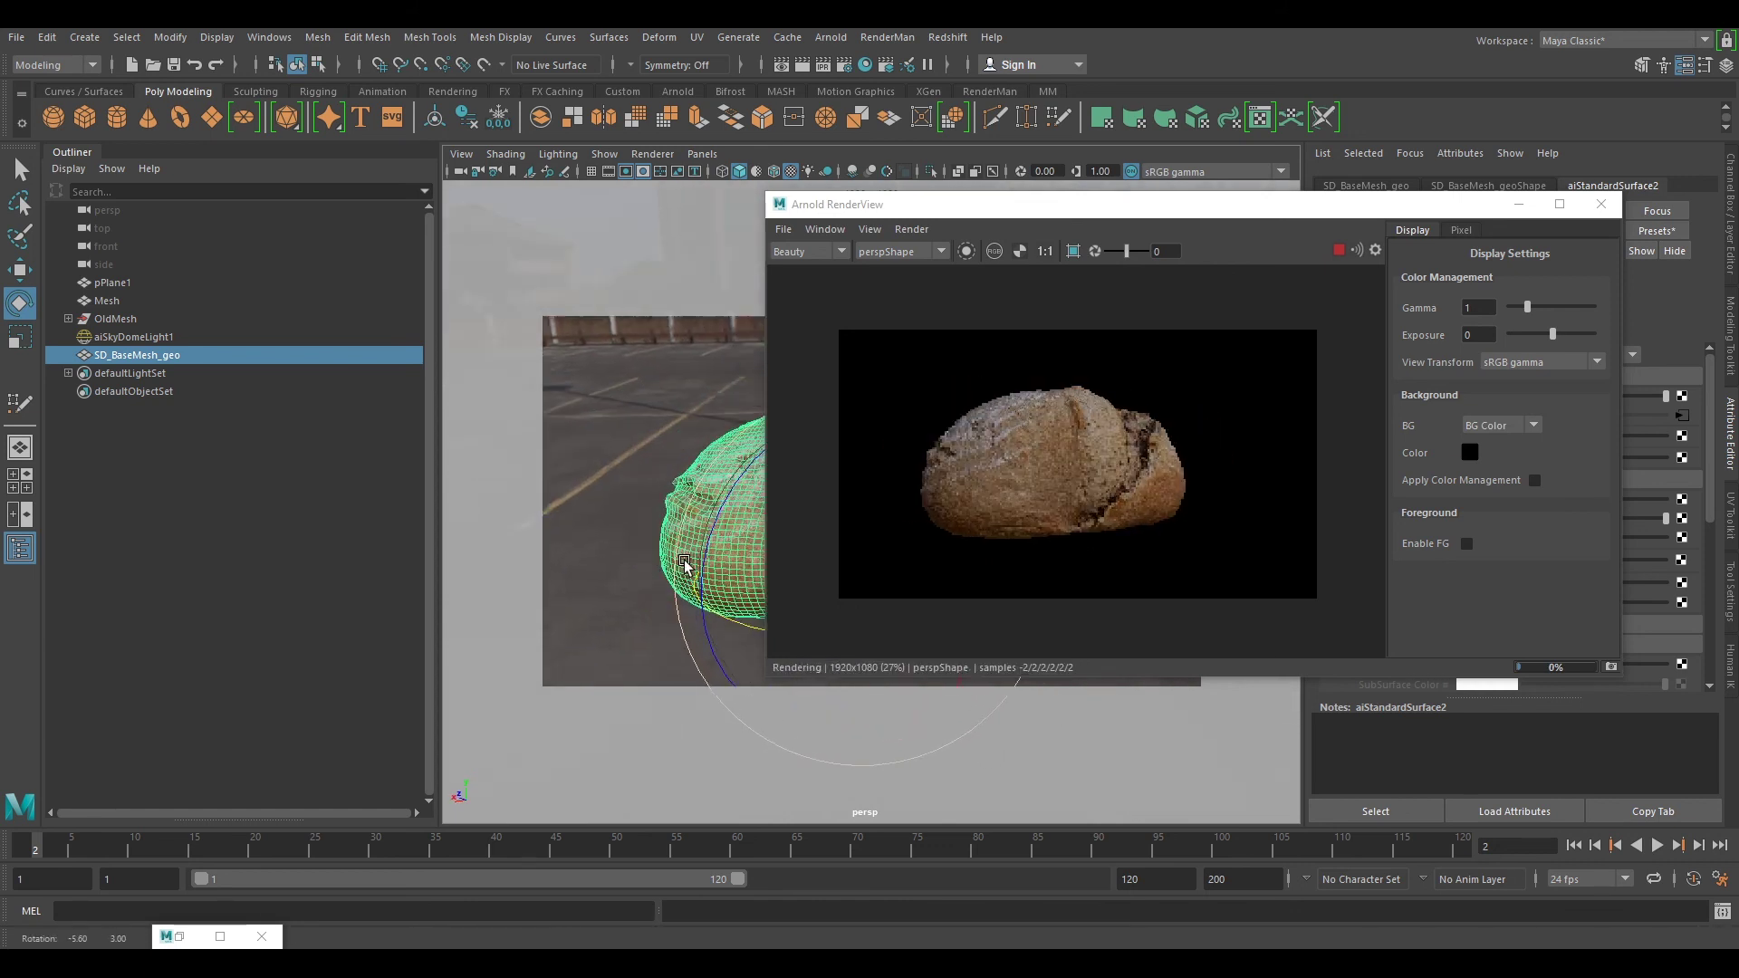
{"action": "mouse_move", "coordinate": [652, 557]}
{"action": "left_mouse_down", "text": "alt"}
{"action": "mouse_move", "coordinate": [734, 562]}
{"action": "mouse_move", "coordinate": [690, 561]}
{"action": "mouse_move", "coordinate": [826, 536]}
{"action": "mouse_move", "coordinate": [804, 525]}
{"action": "left_mouse_up", "text": "alt"}
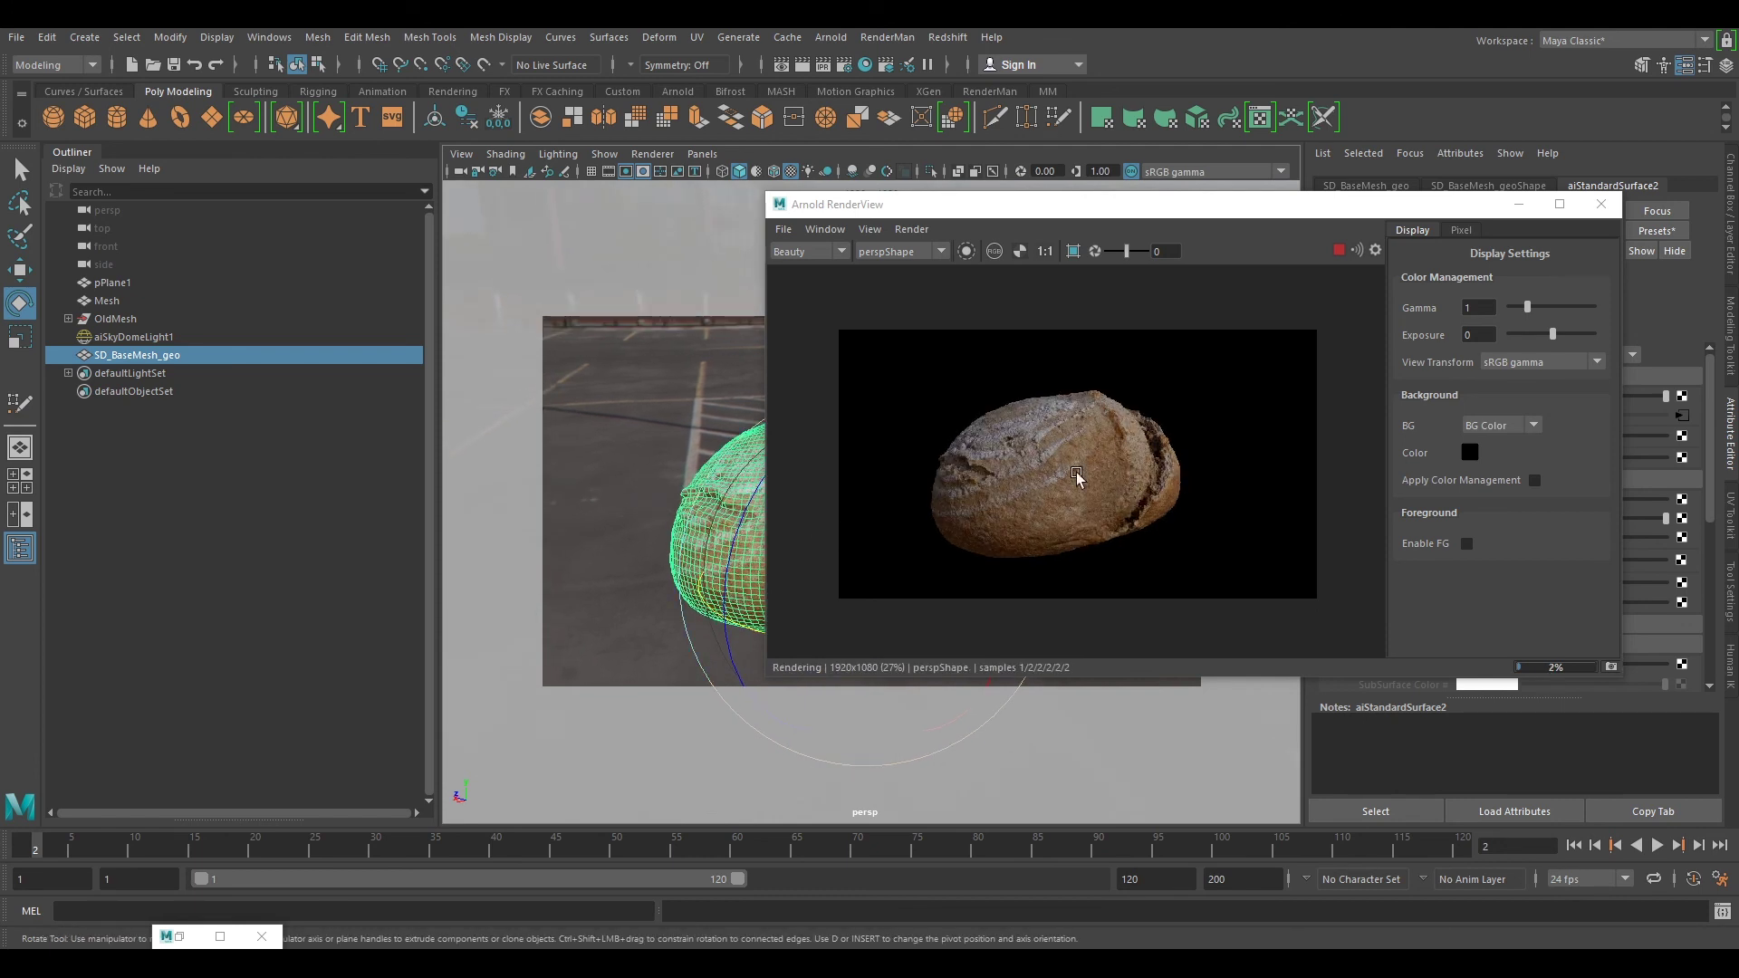
{"action": "scroll", "coordinate": [1144, 482], "scroll_direction": "up", "scroll_amount": 2}
{"action": "scroll", "coordinate": [1008, 492], "scroll_direction": "up", "scroll_amount": 1}
{"action": "middle_click_drag", "start_coordinate": [1009, 493], "coordinate": [1102, 482]}
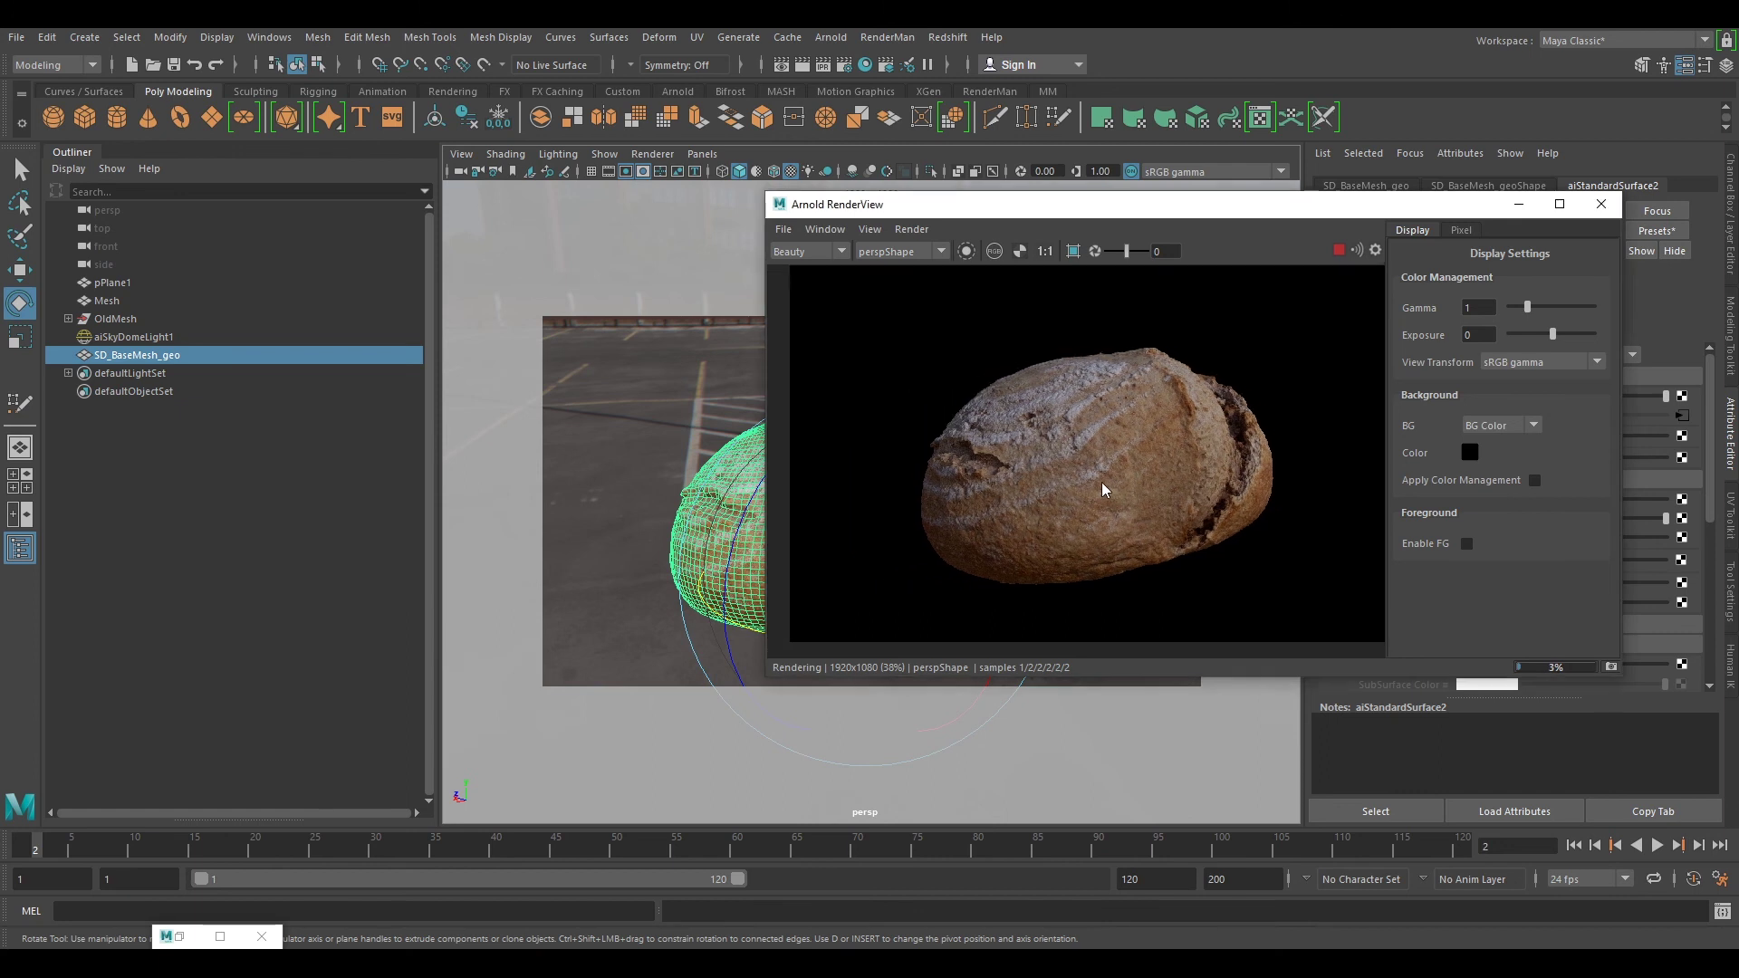
{"action": "scroll", "coordinate": [1101, 481], "scroll_direction": "up", "scroll_amount": 1}
{"action": "scroll", "coordinate": [1103, 483], "scroll_direction": "down", "scroll_amount": 3}
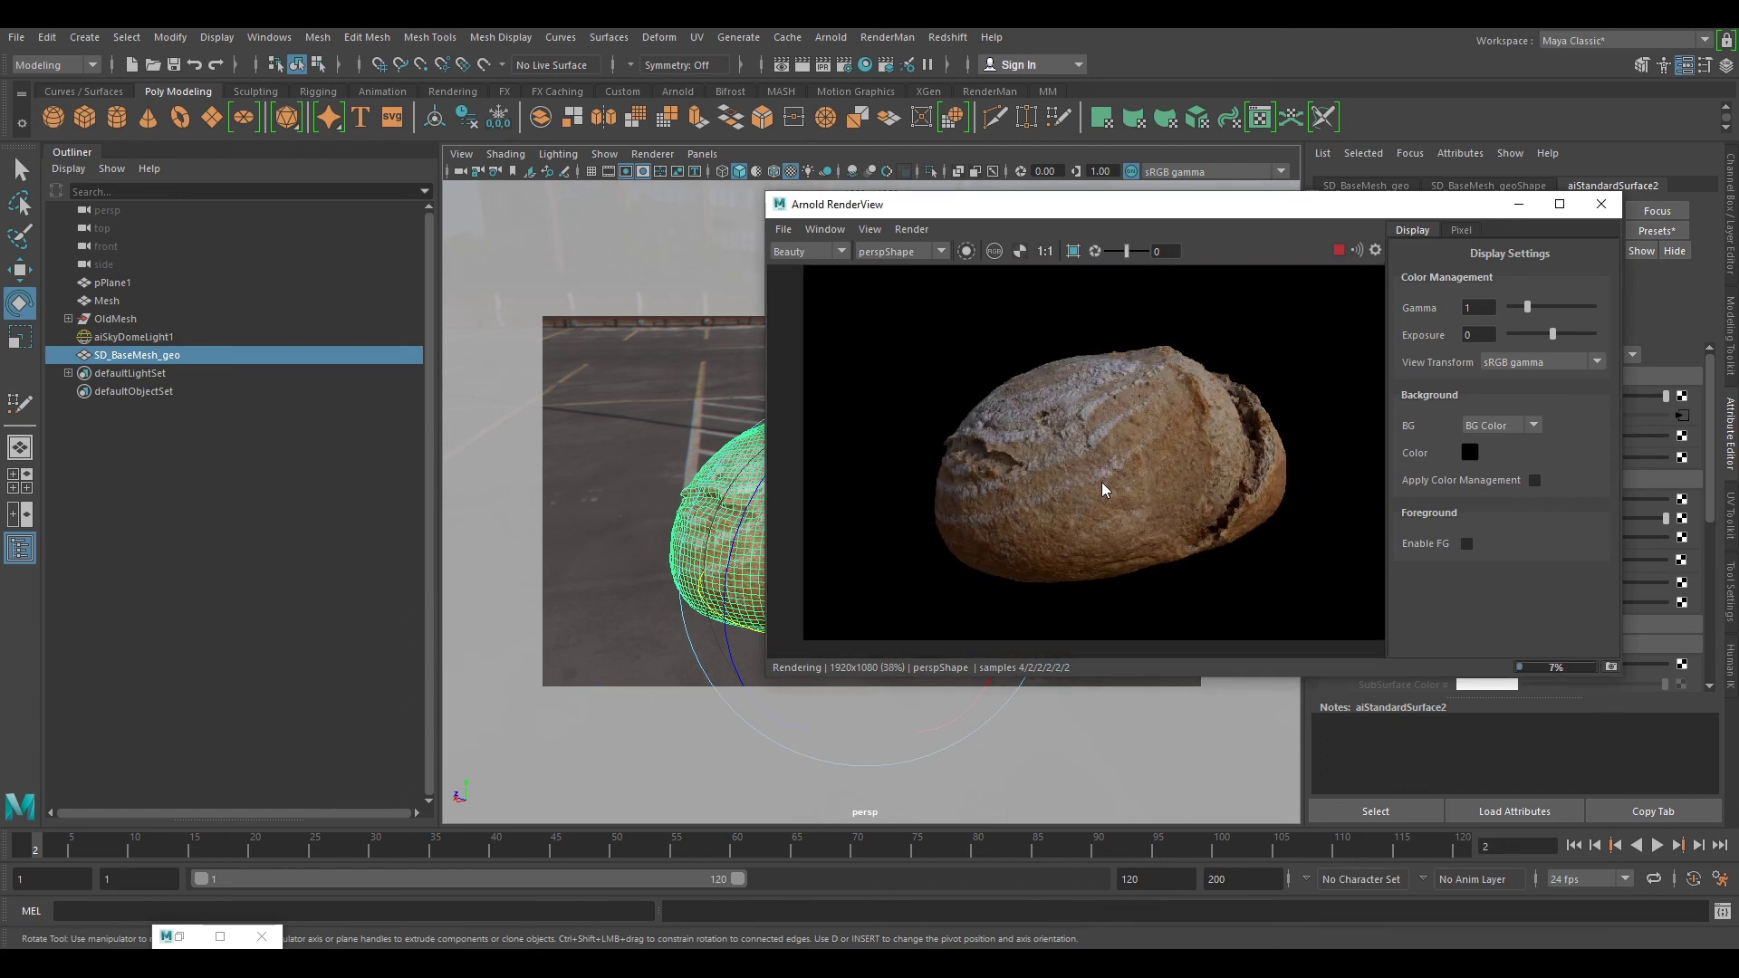
{"action": "scroll", "coordinate": [1170, 463], "scroll_direction": "down", "scroll_amount": 2}
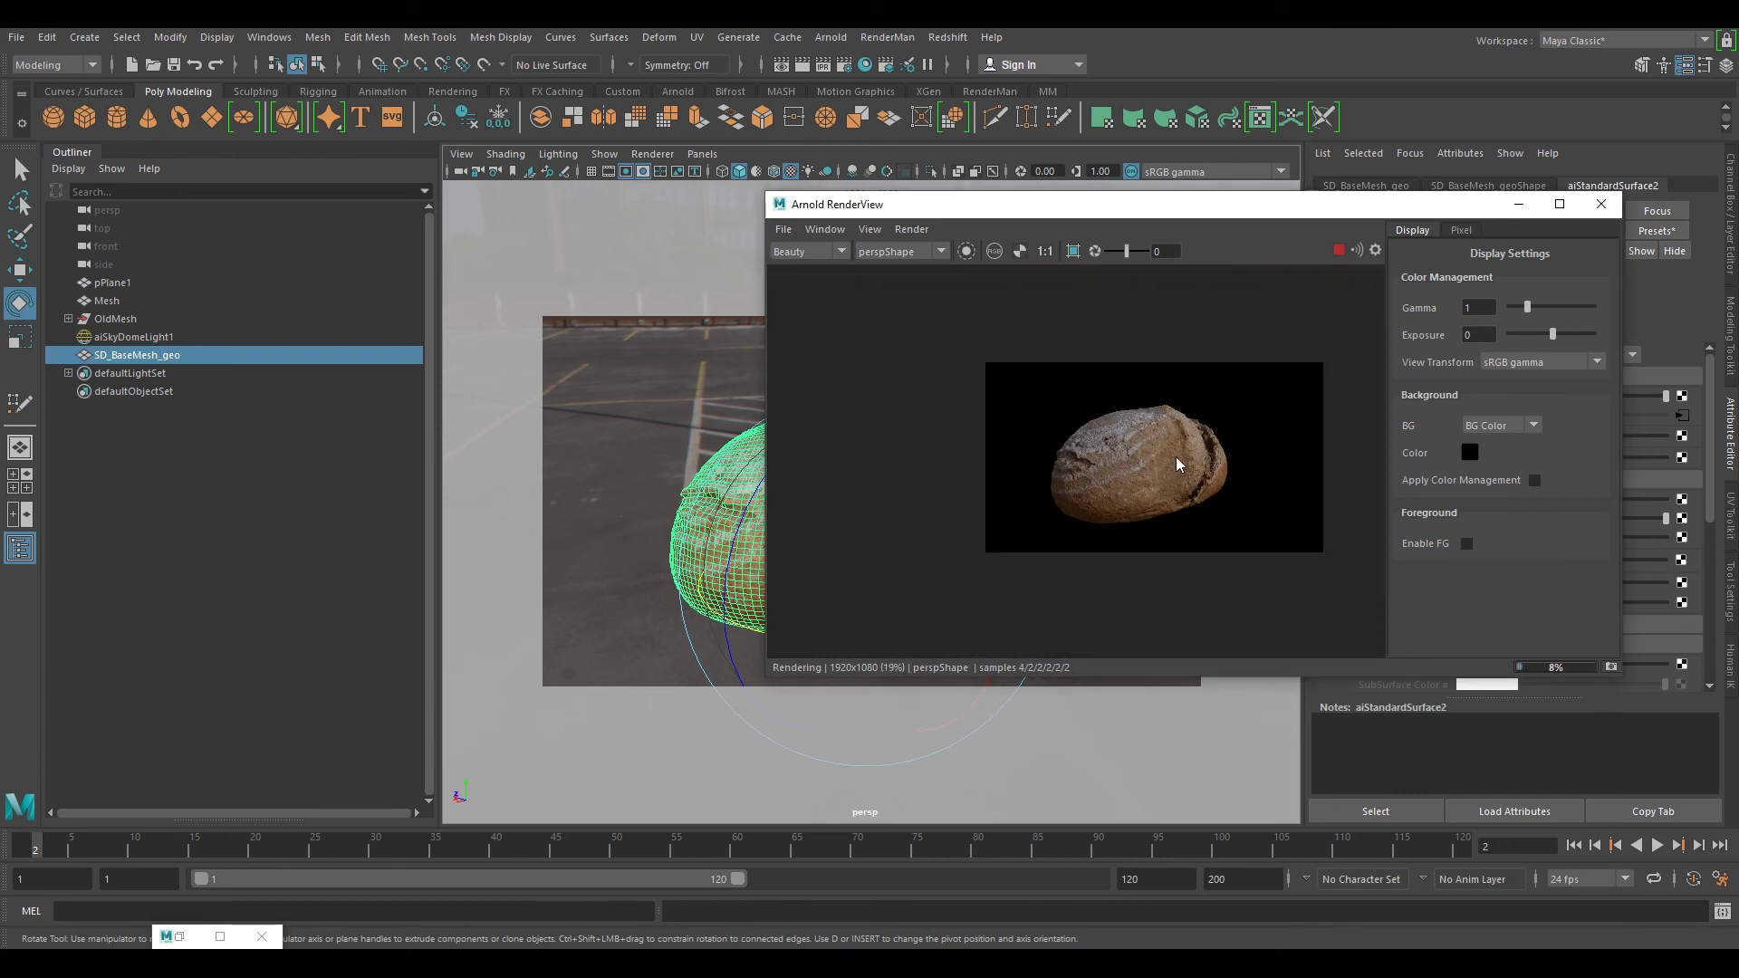
{"action": "scroll", "coordinate": [1162, 458], "scroll_direction": "up", "scroll_amount": 2}
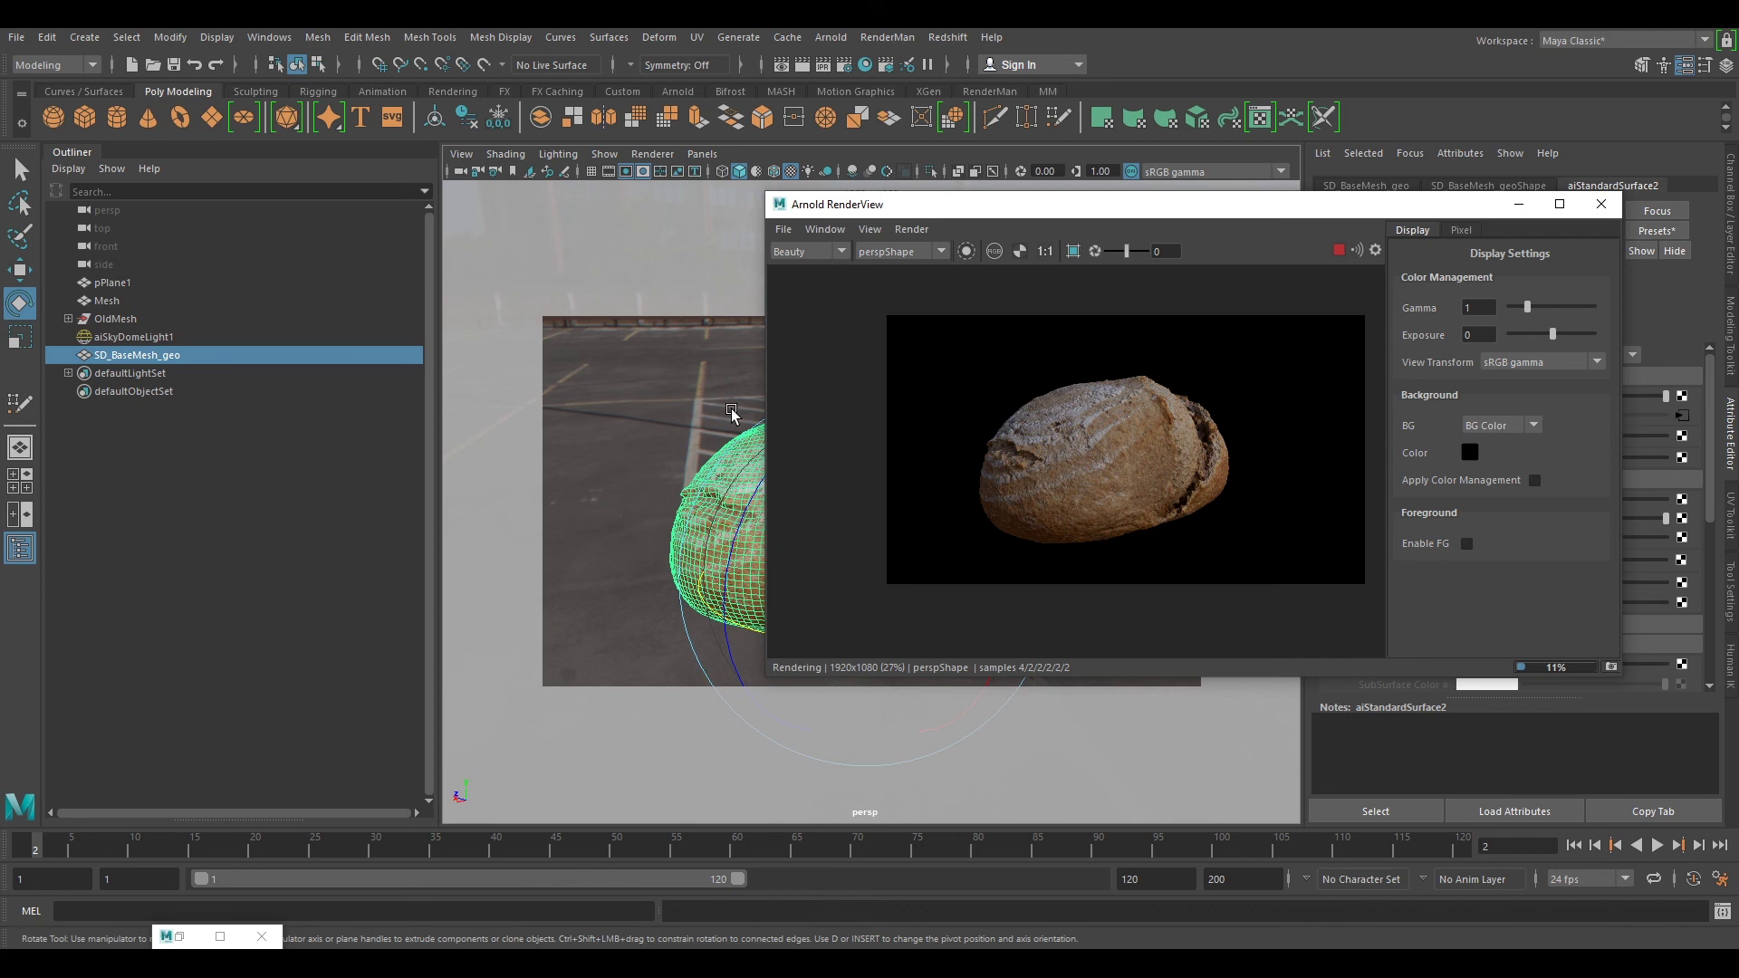
{"action": "left_click_drag", "start_coordinate": [649, 413], "coordinate": [762, 394], "text": "alt"}
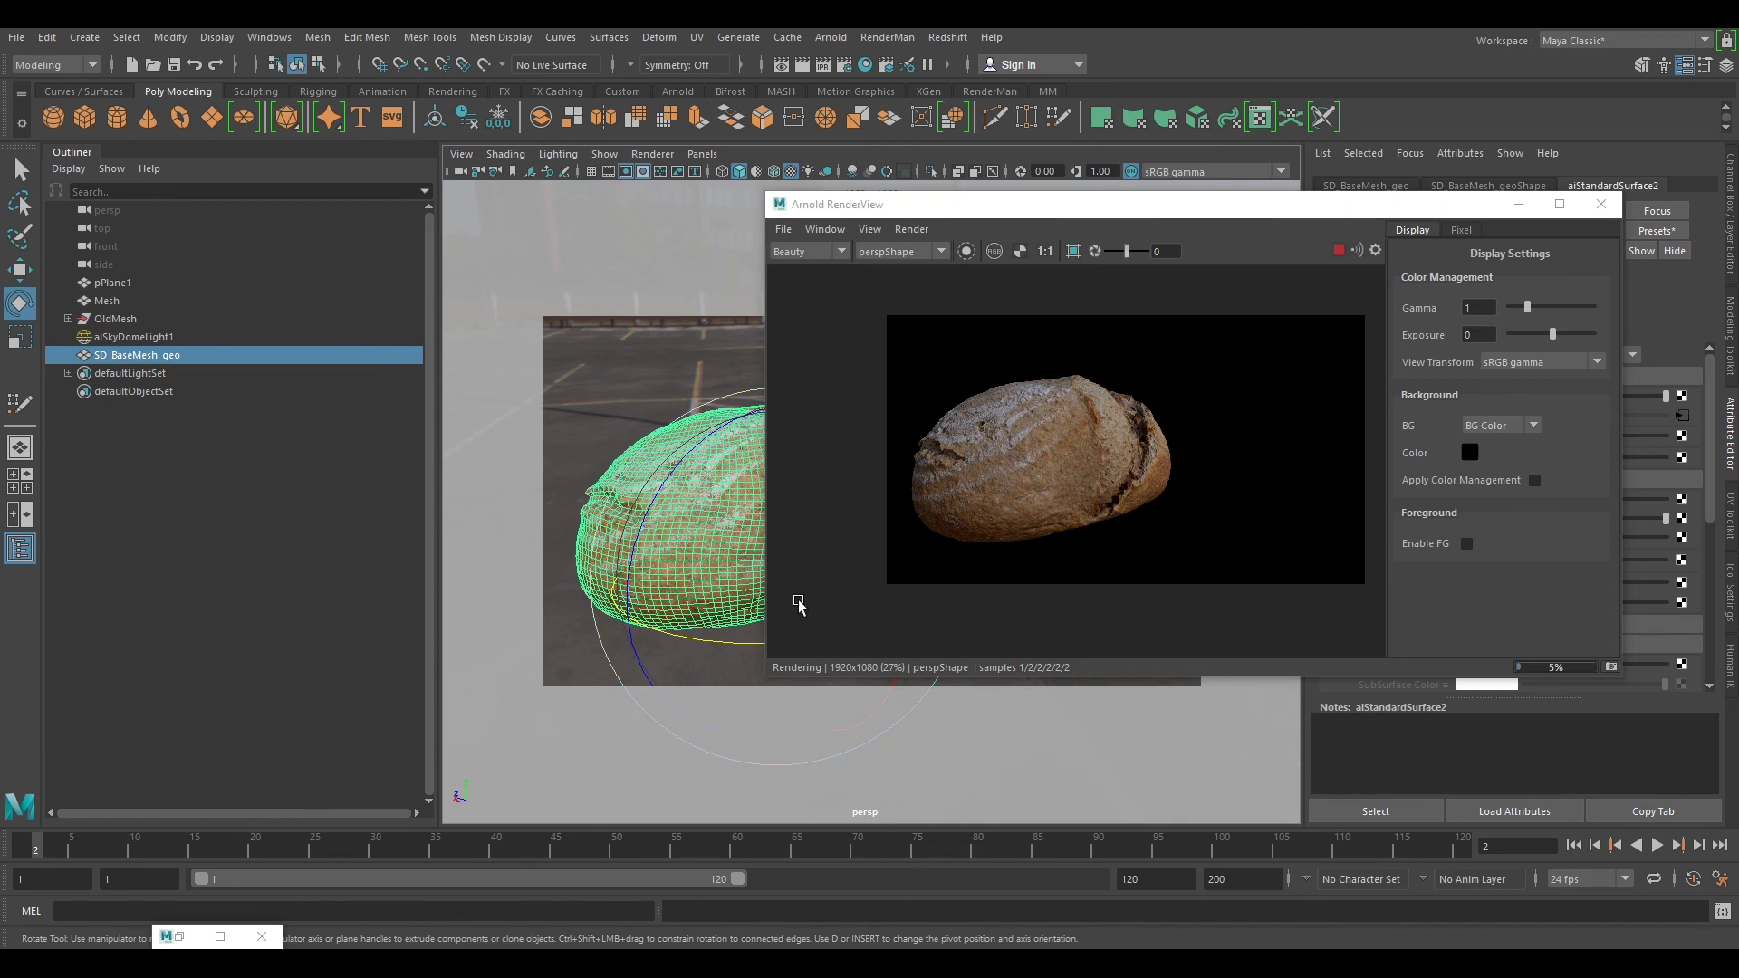
Step: Select aiSkyDomeLight1 and rotate it in several passes to relight the loaf
{"action": "left_click", "coordinate": [593, 585]}
{"action": "left_click_drag", "start_coordinate": [733, 675], "coordinate": [494, 645]}
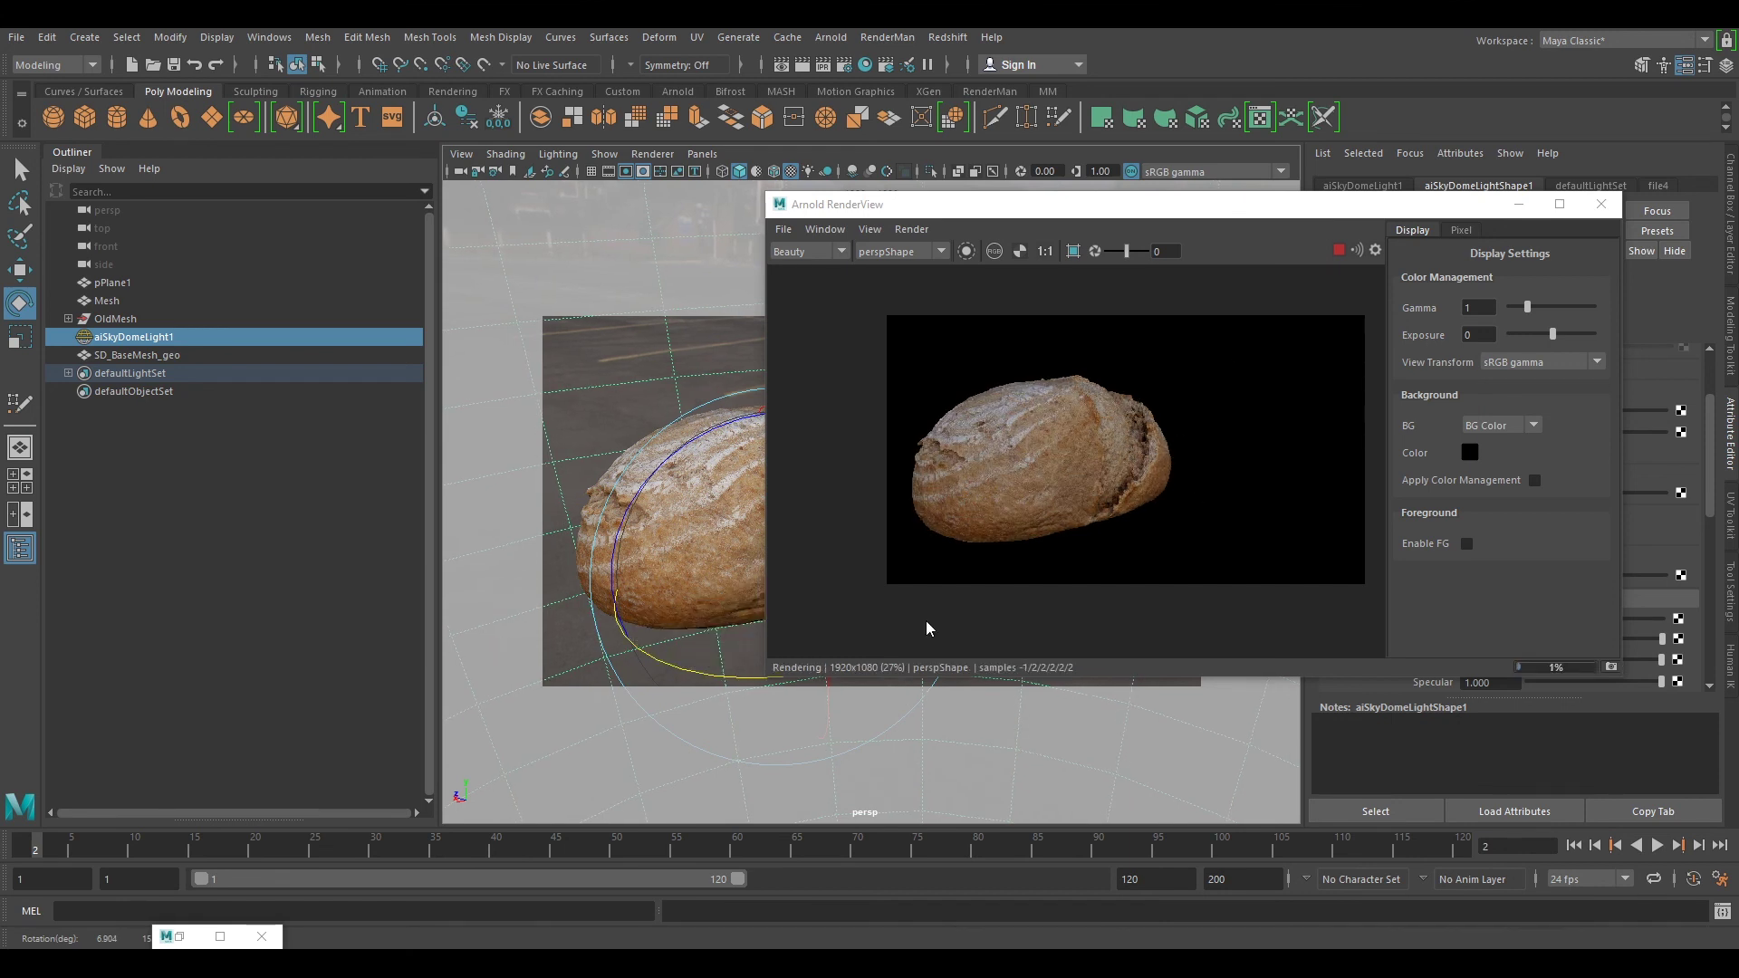
{"action": "mouse_move", "coordinate": [735, 675]}
{"action": "left_mouse_down"}
{"action": "mouse_move", "coordinate": [645, 676]}
{"action": "mouse_move", "coordinate": [636, 652]}
{"action": "left_mouse_up"}
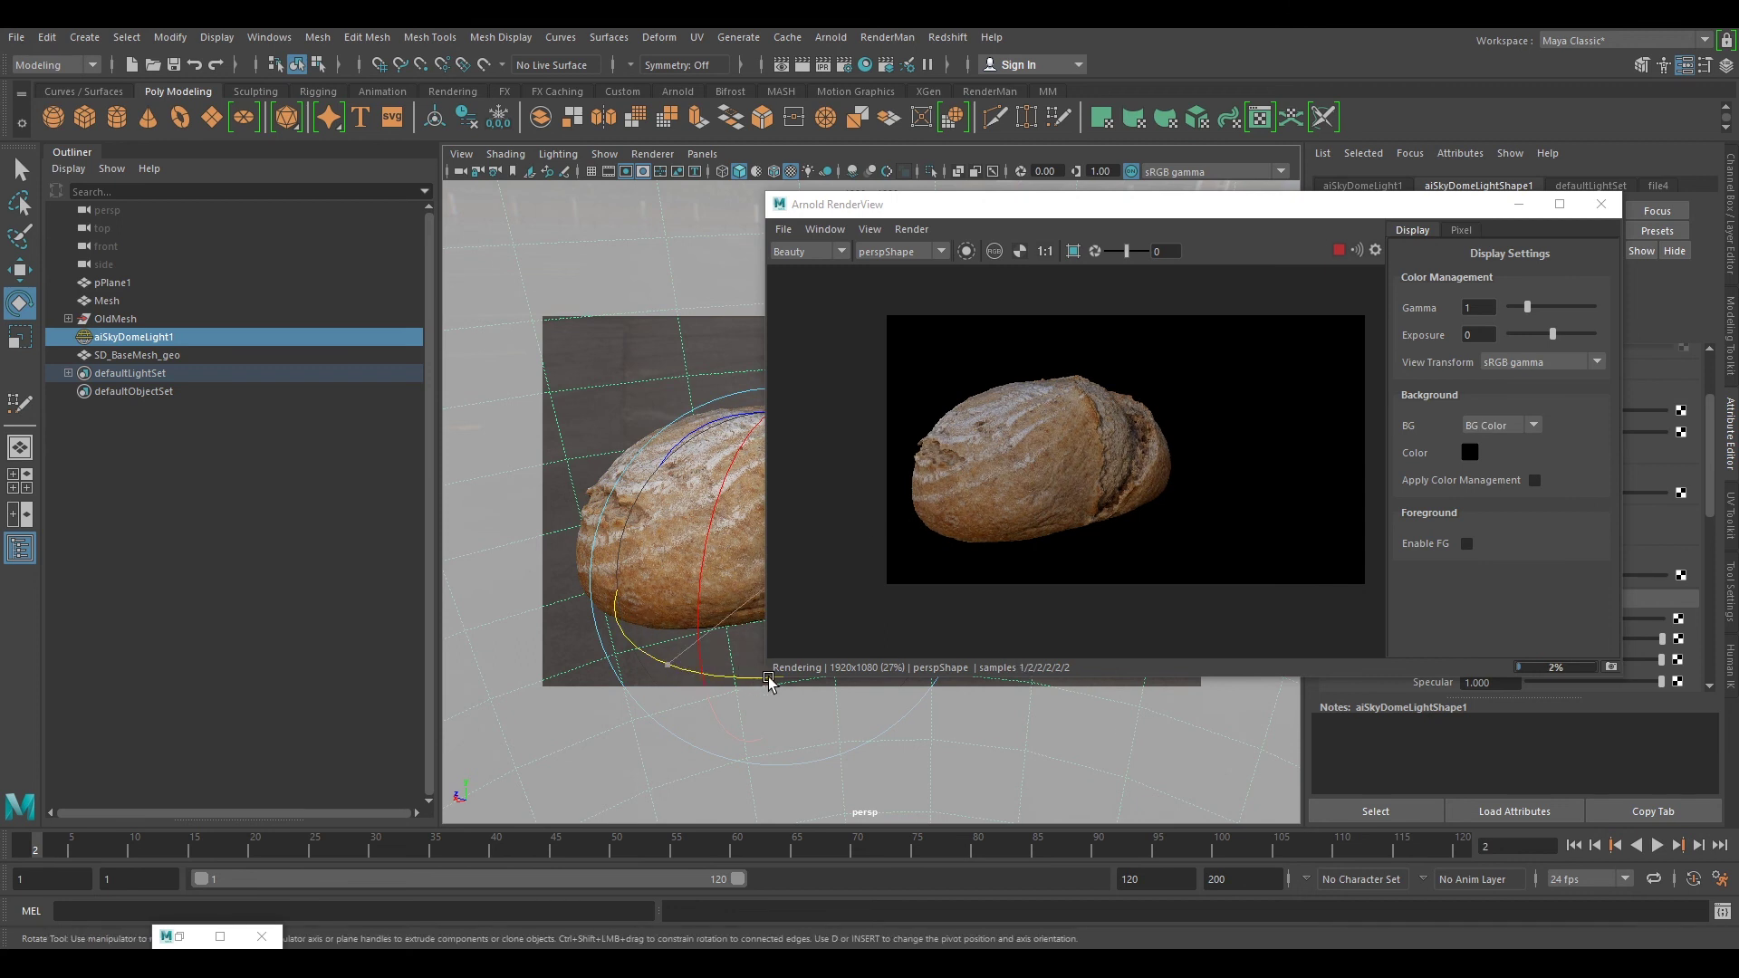
{"action": "left_click_drag", "start_coordinate": [769, 683], "coordinate": [776, 680]}
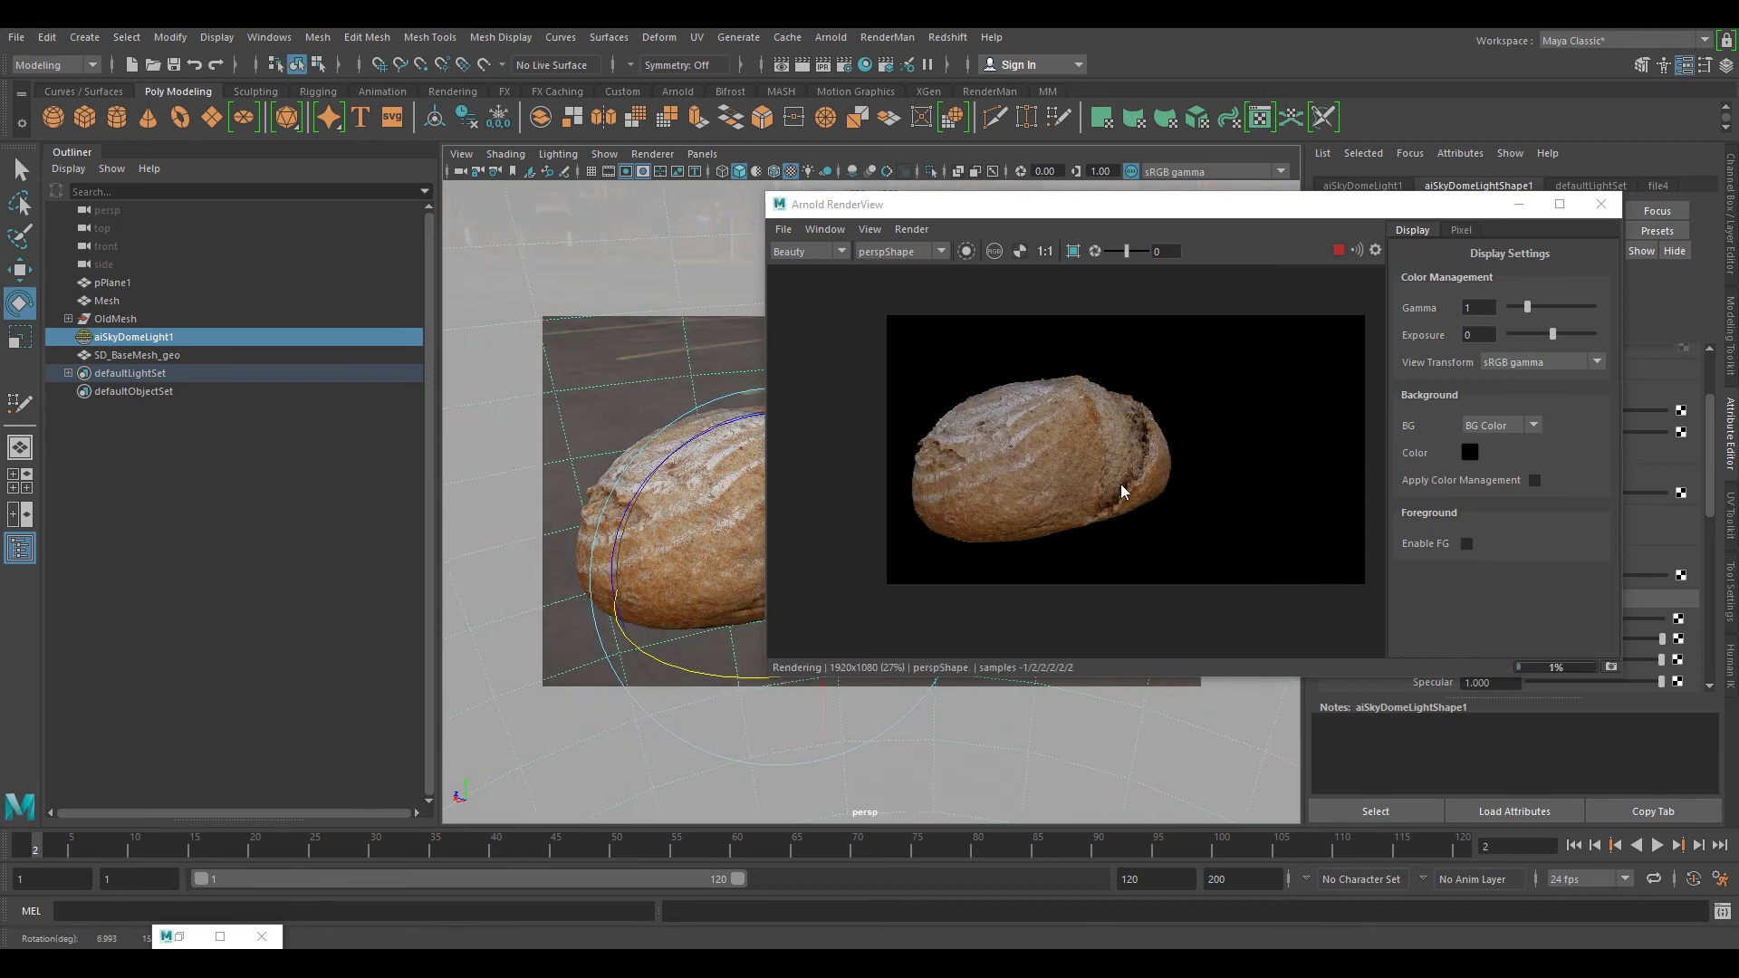
{"action": "mouse_move", "coordinate": [677, 671]}
{"action": "left_mouse_down"}
{"action": "mouse_move", "coordinate": [831, 696]}
{"action": "mouse_move", "coordinate": [616, 653]}
{"action": "mouse_move", "coordinate": [668, 514]}
{"action": "left_mouse_up"}
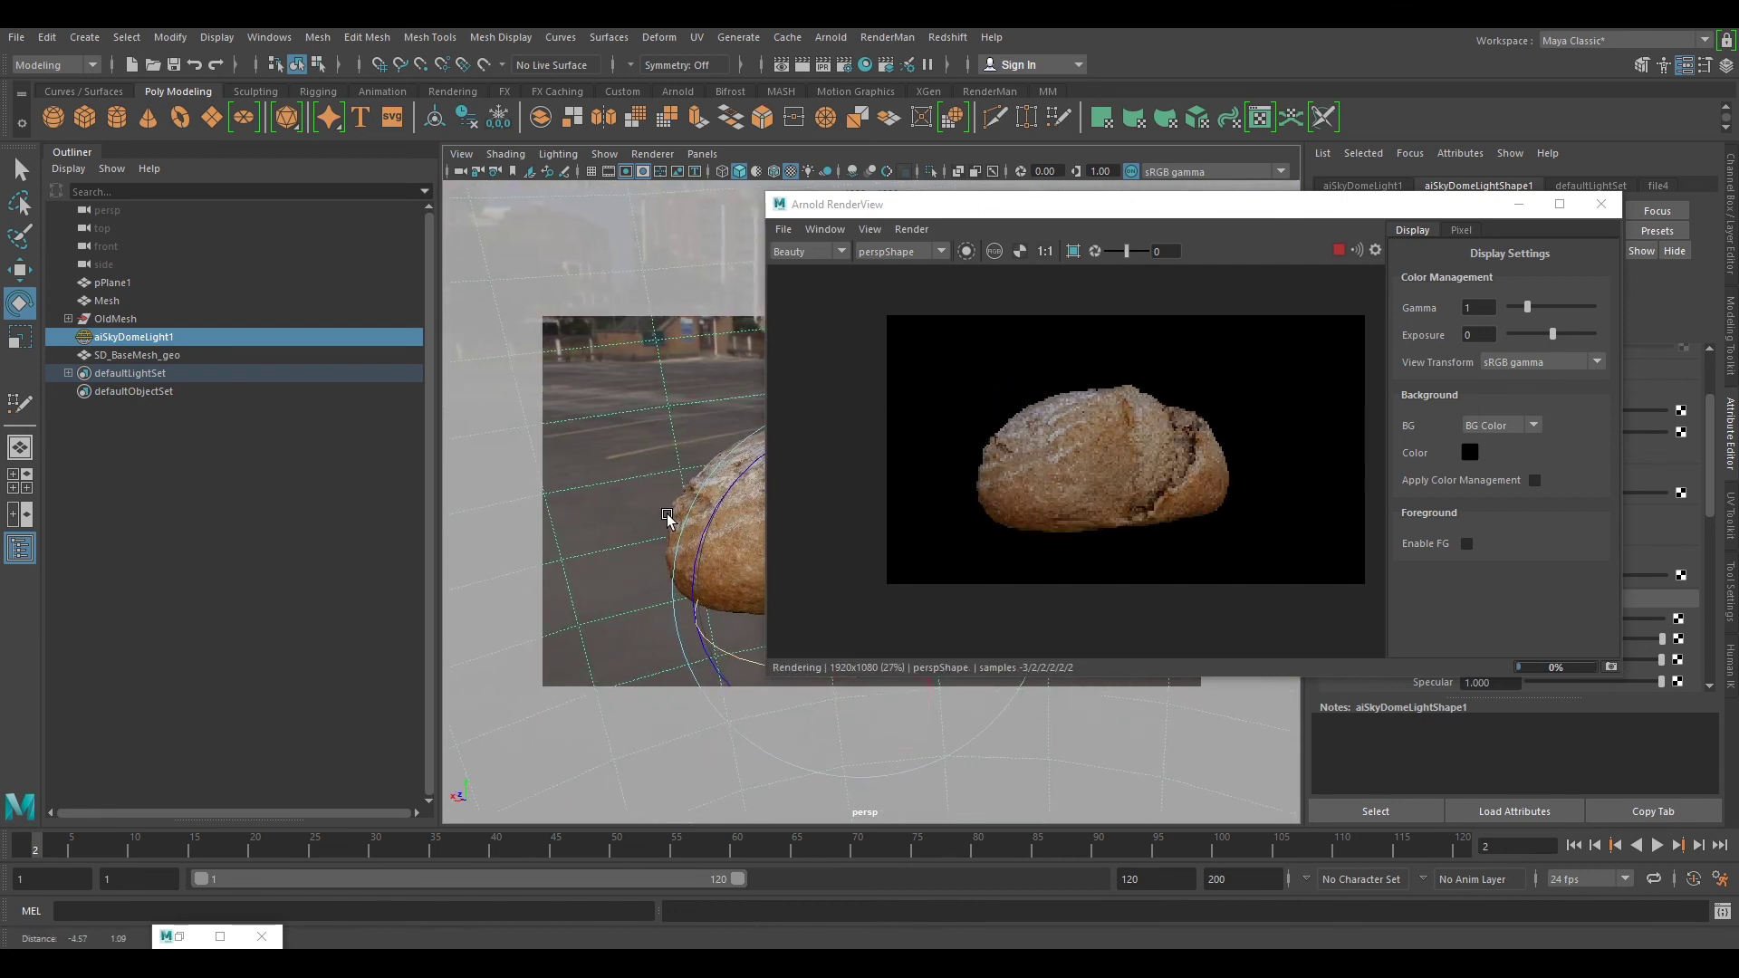